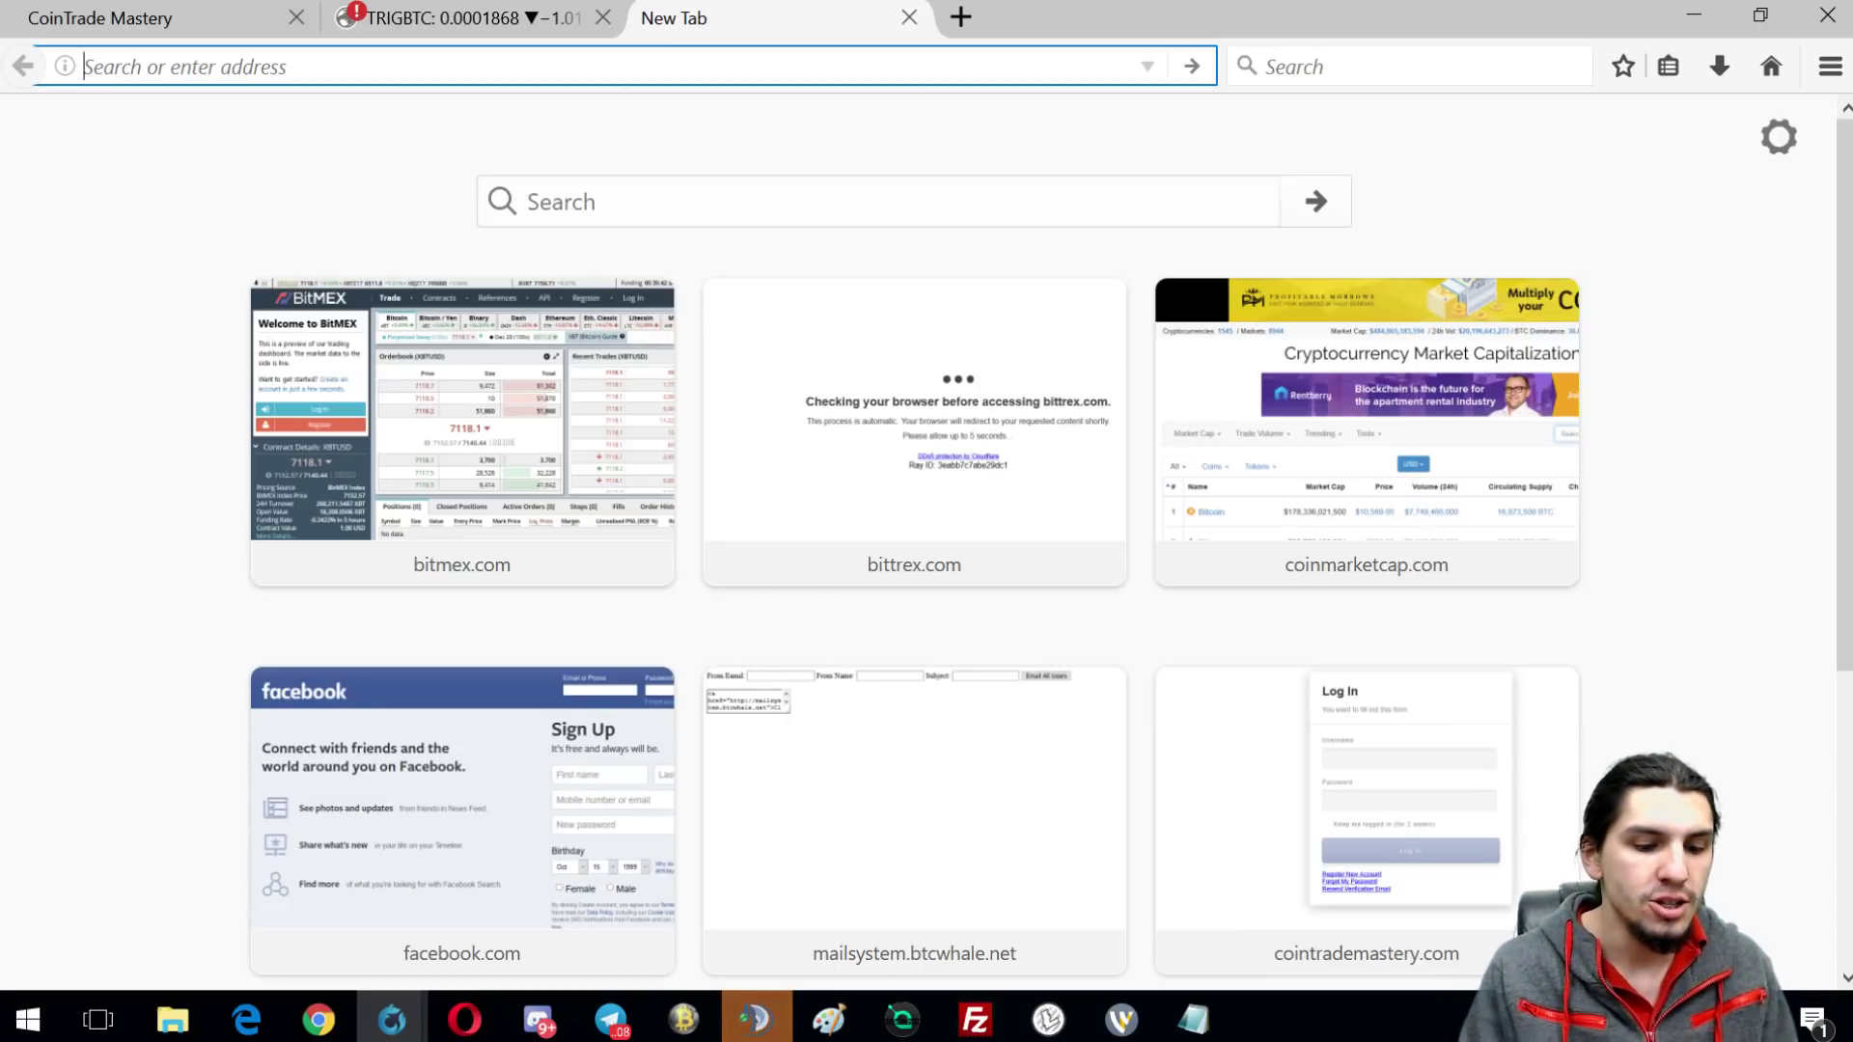
- Open the Litecoin Cash website at litecoinca.sh
type("litecoinca")
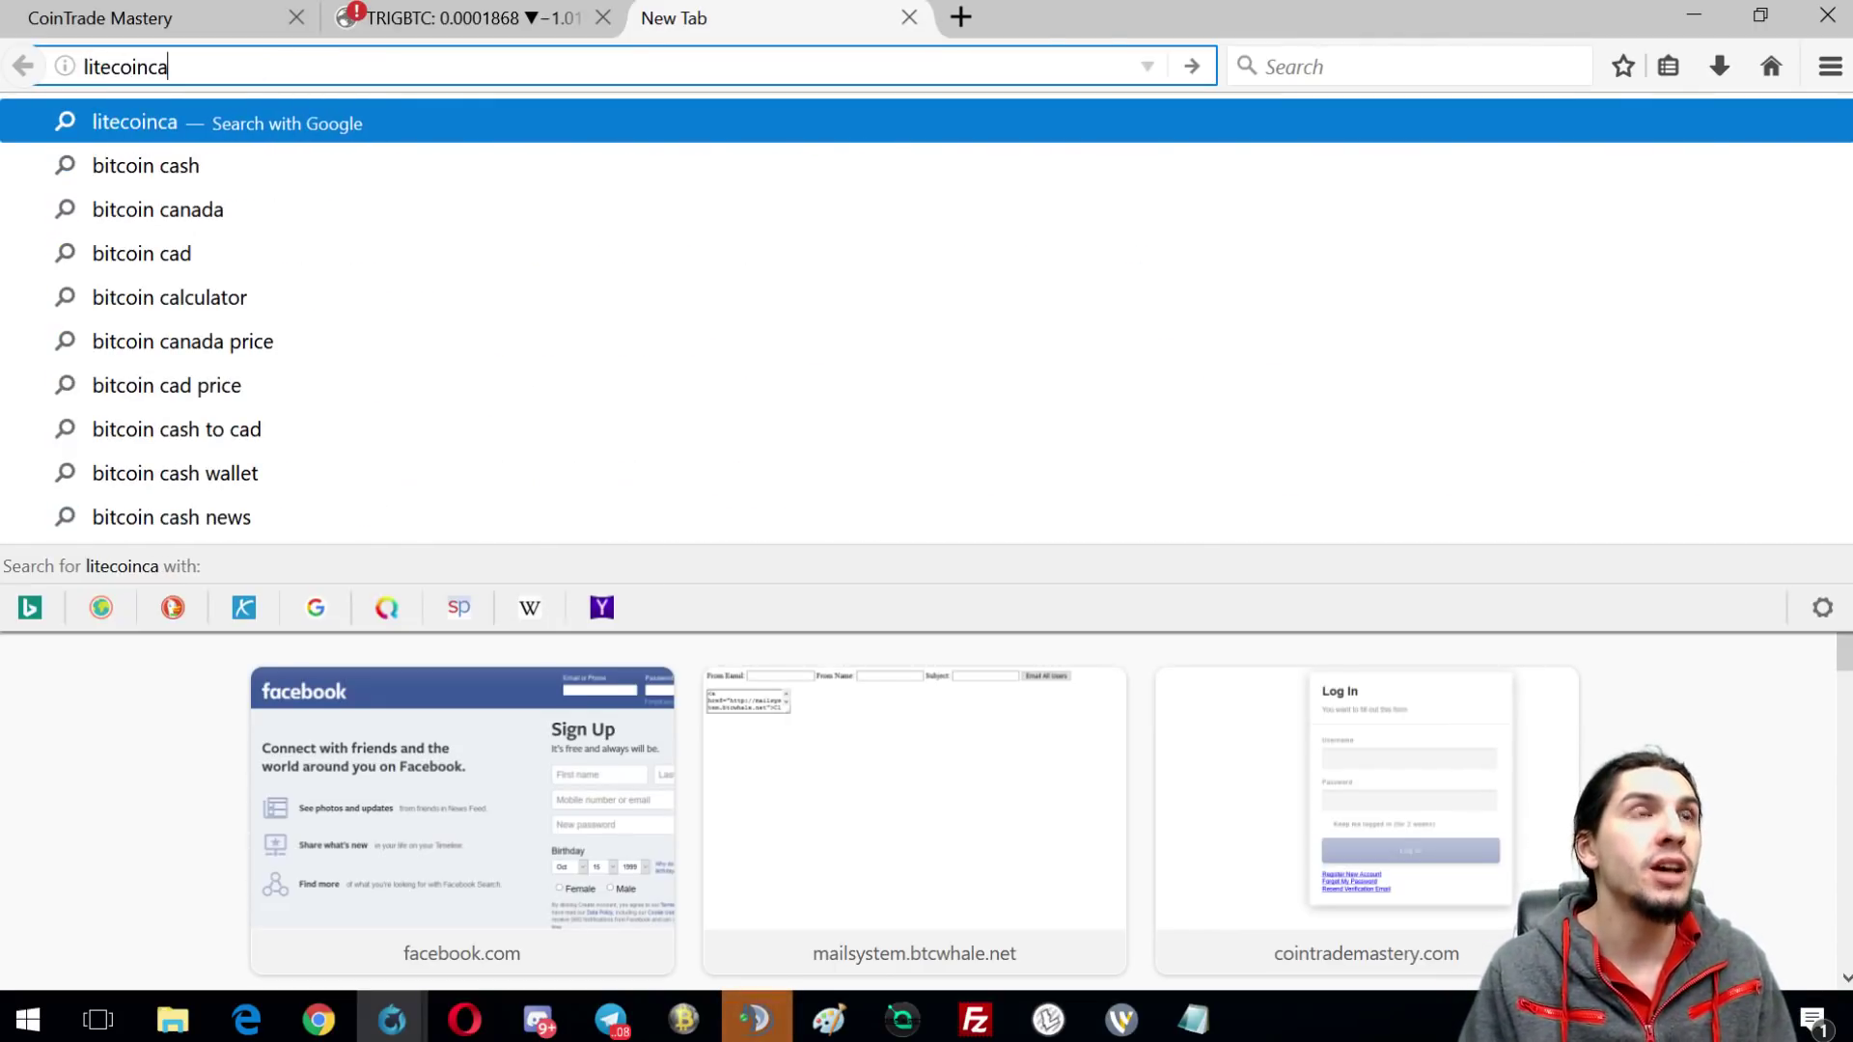
type(".sh")
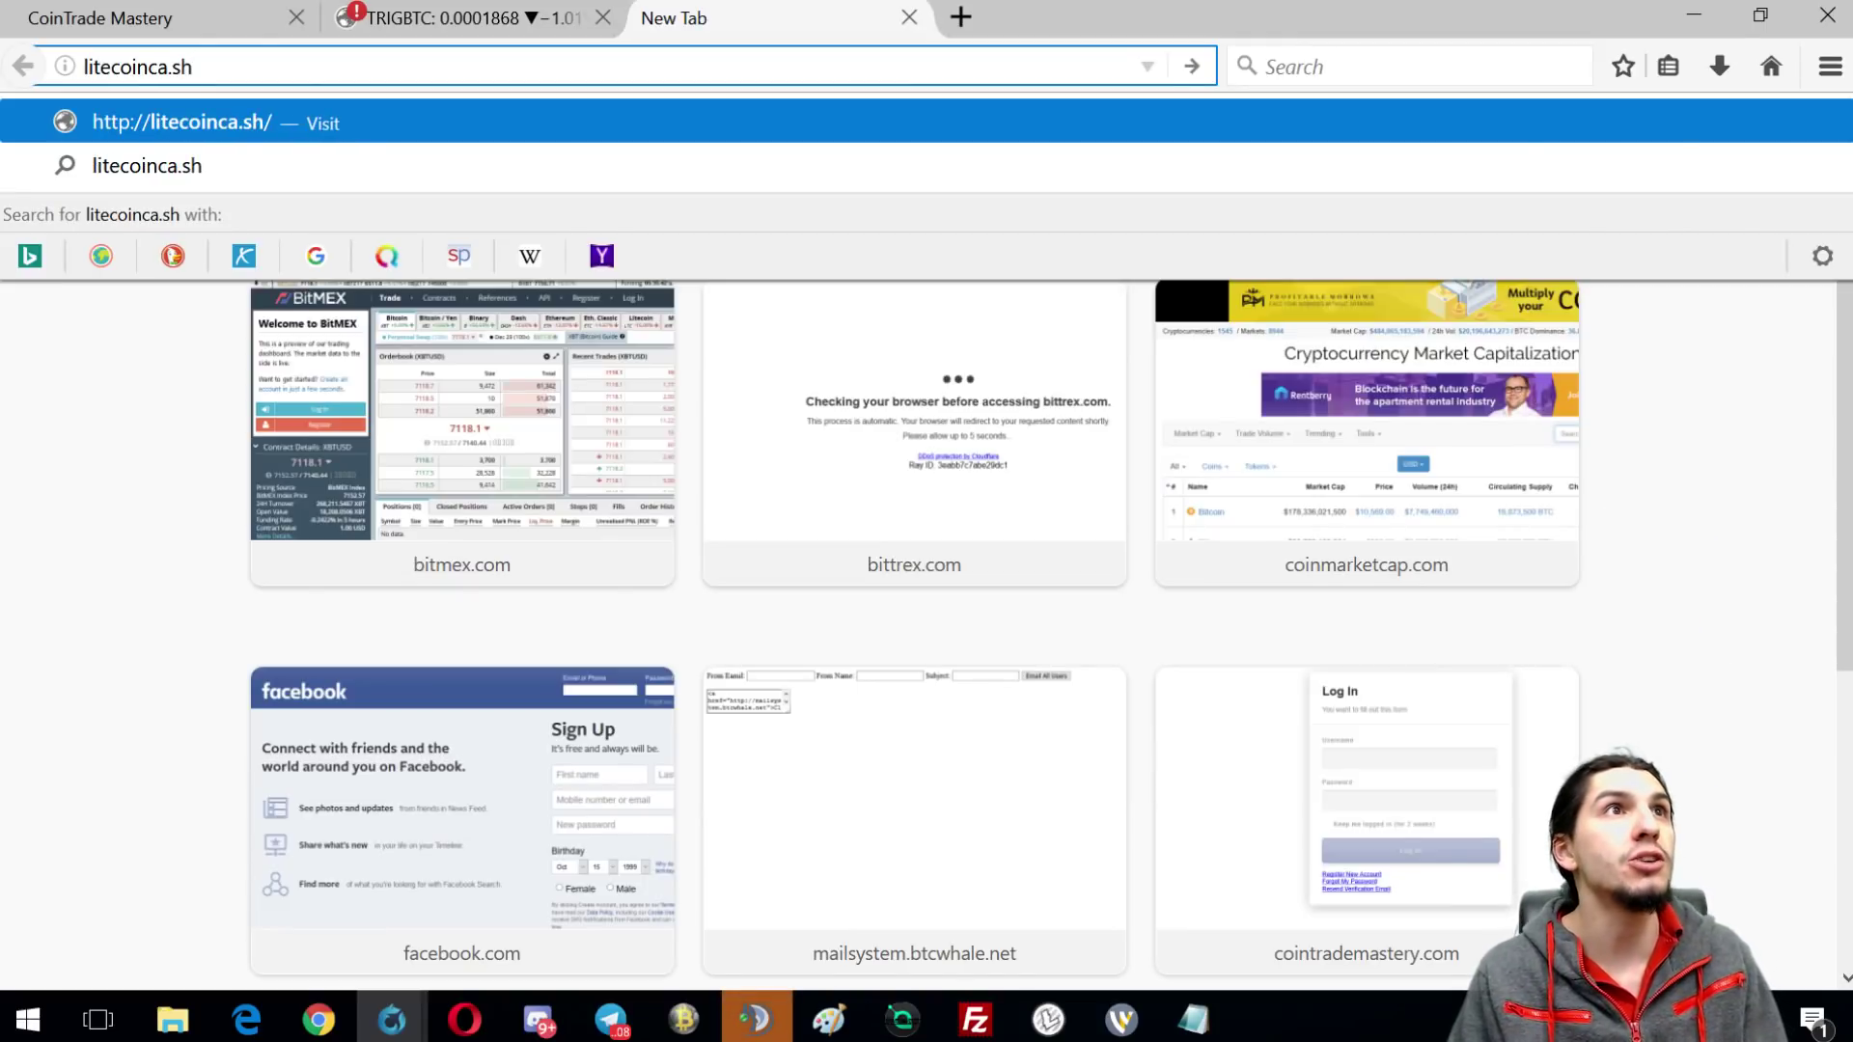
key("Return")
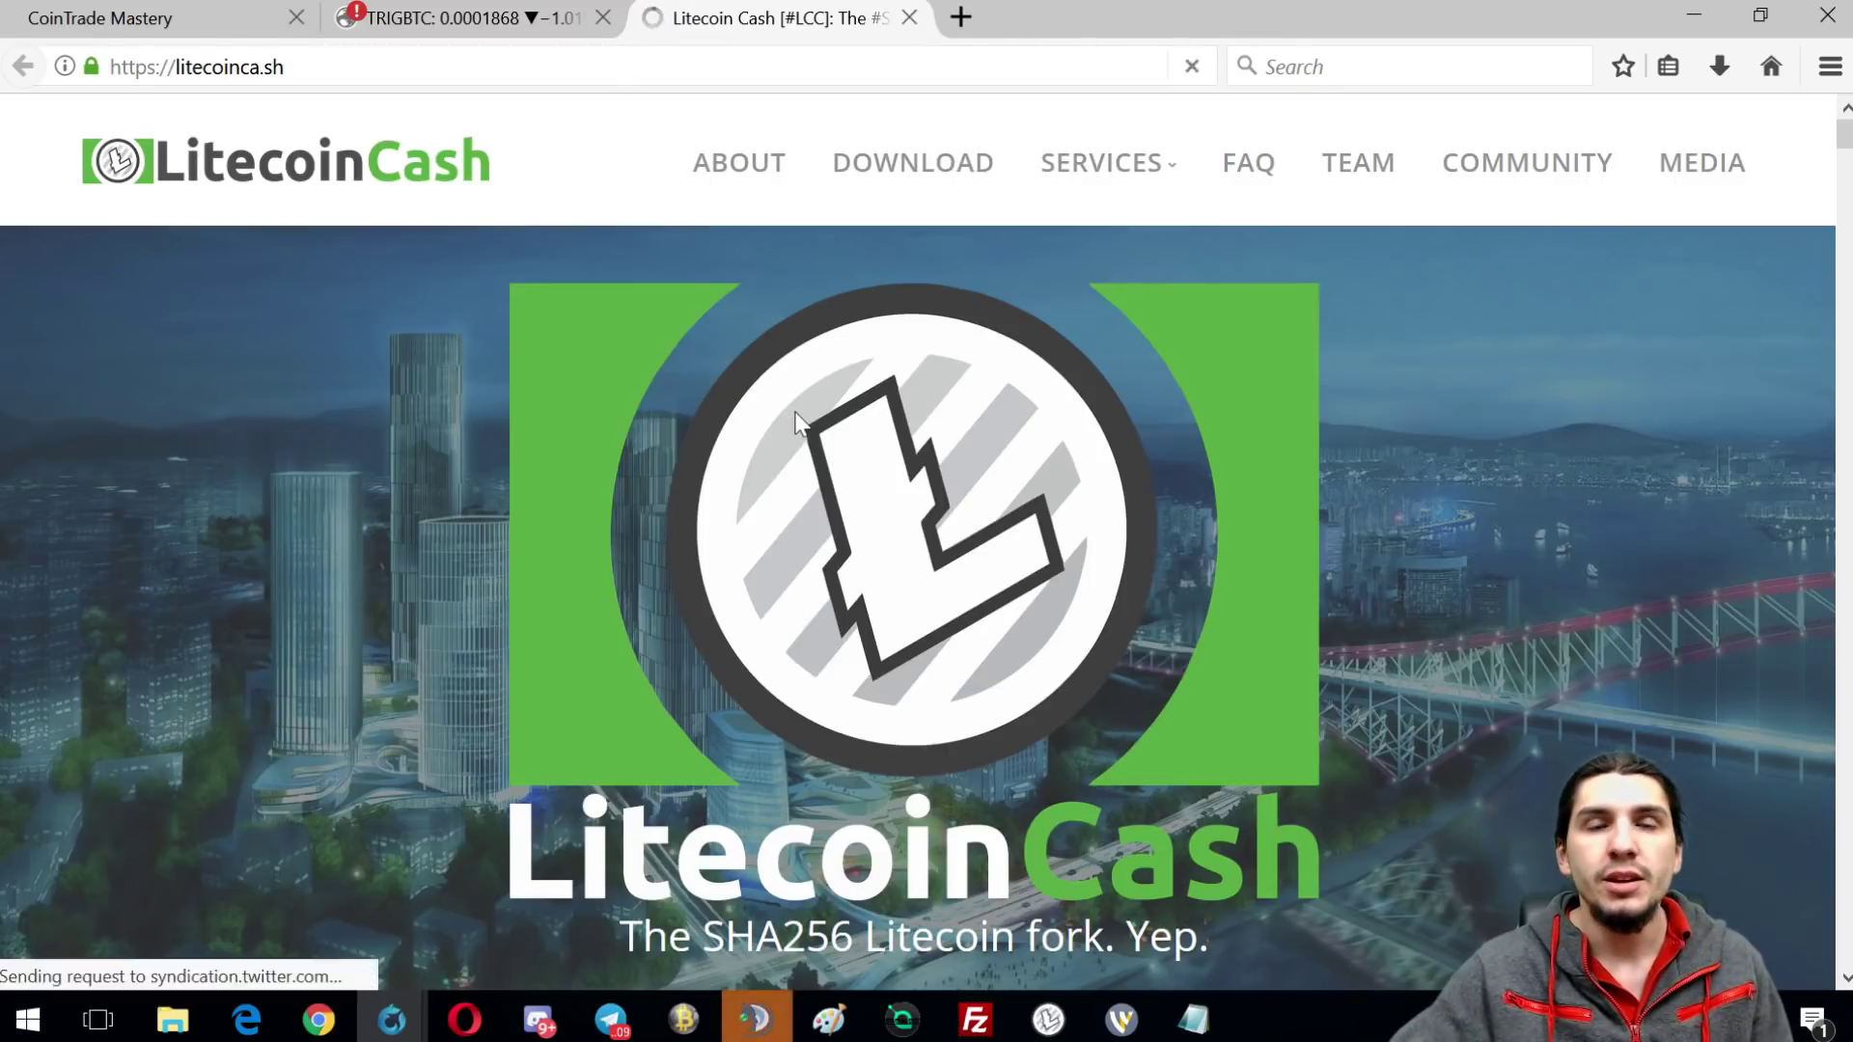
- Read the Litecoin Cash fork details and the coin comparison table on the site
scroll(940, 563, "down", 5)
scroll(934, 552, "down", 15)
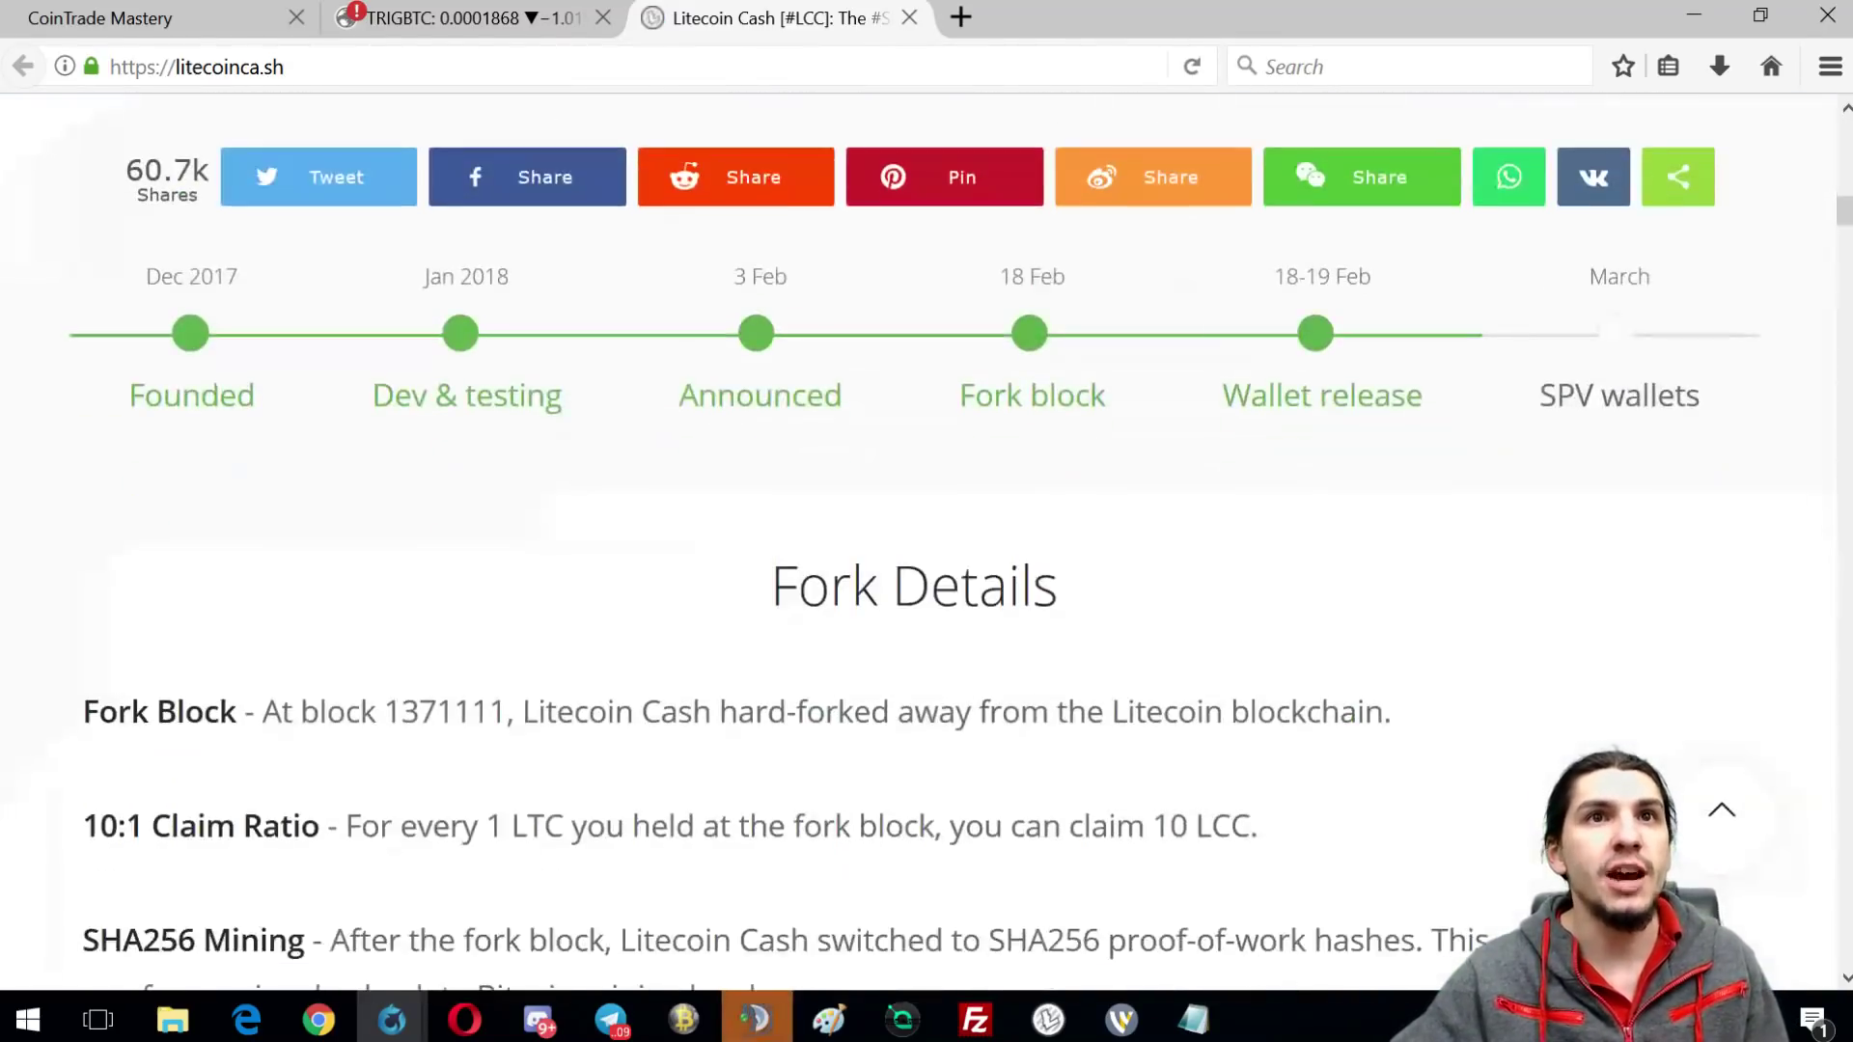
scroll(943, 567, "down", 3)
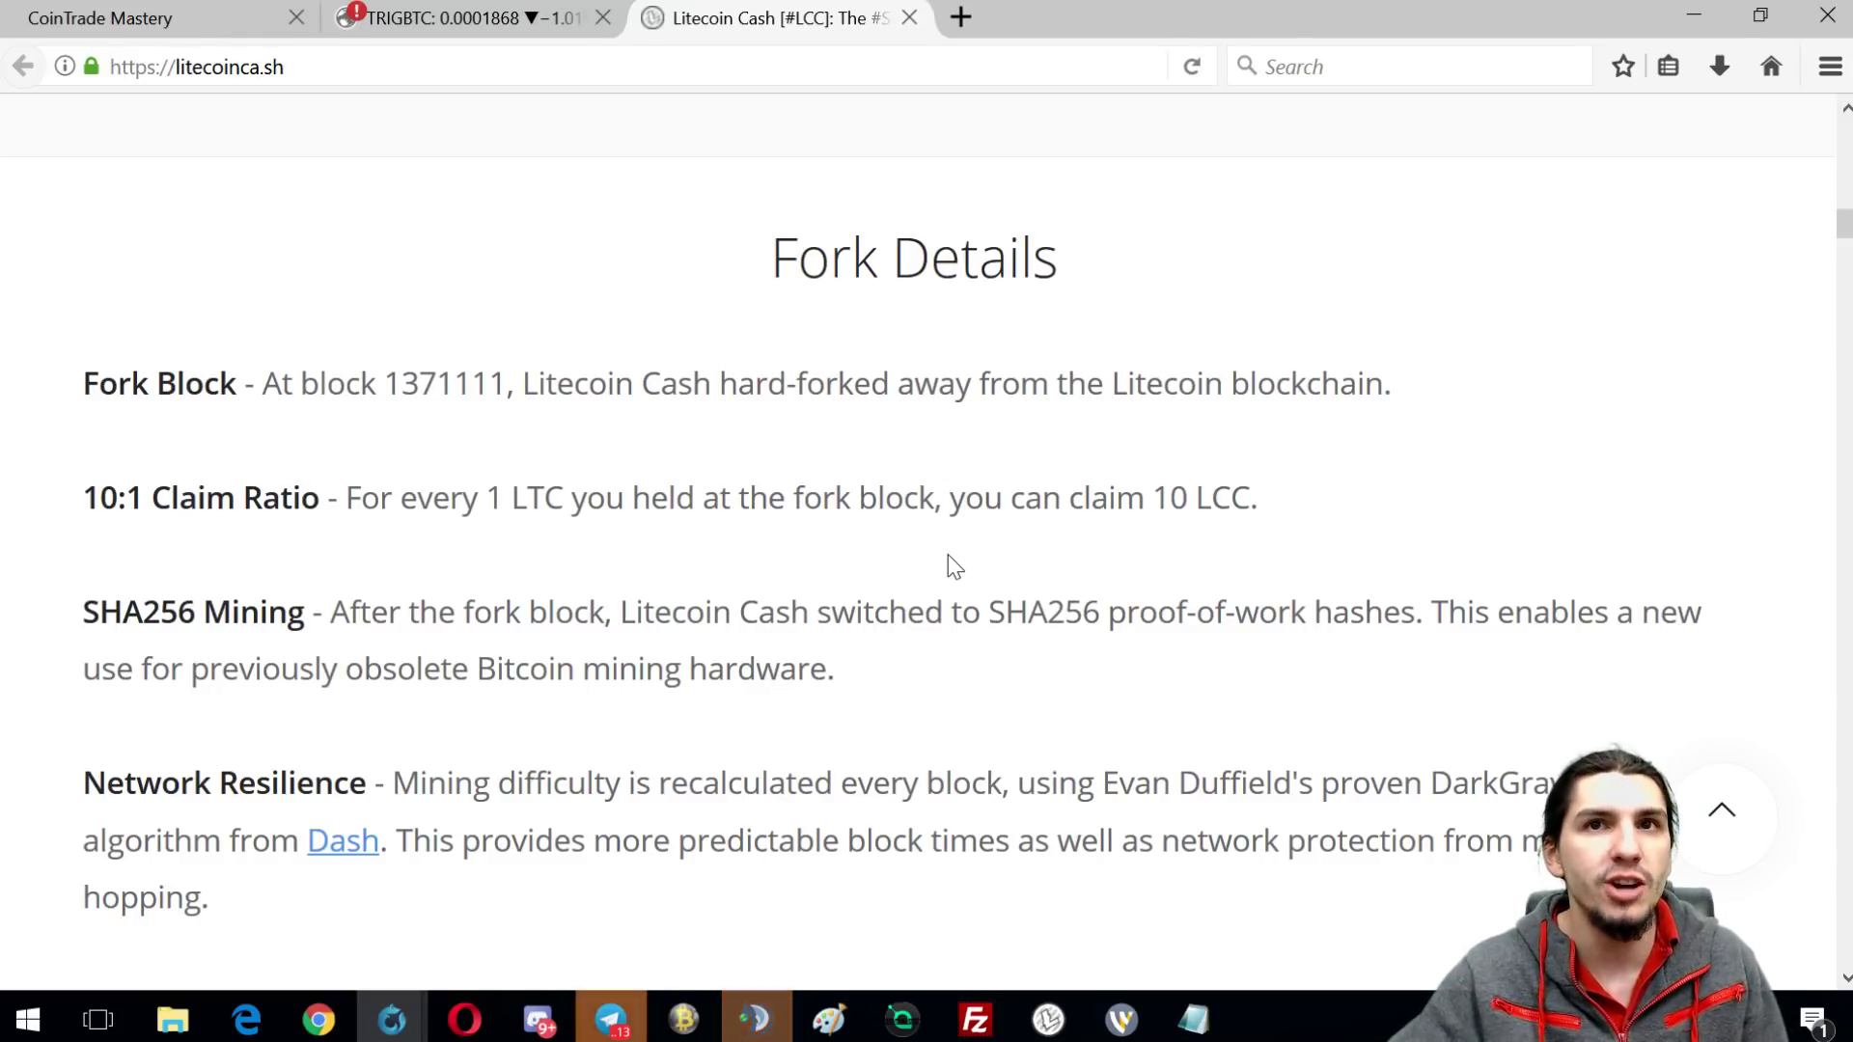
scroll(954, 566, "down", 1)
scroll(954, 566, "down", 2)
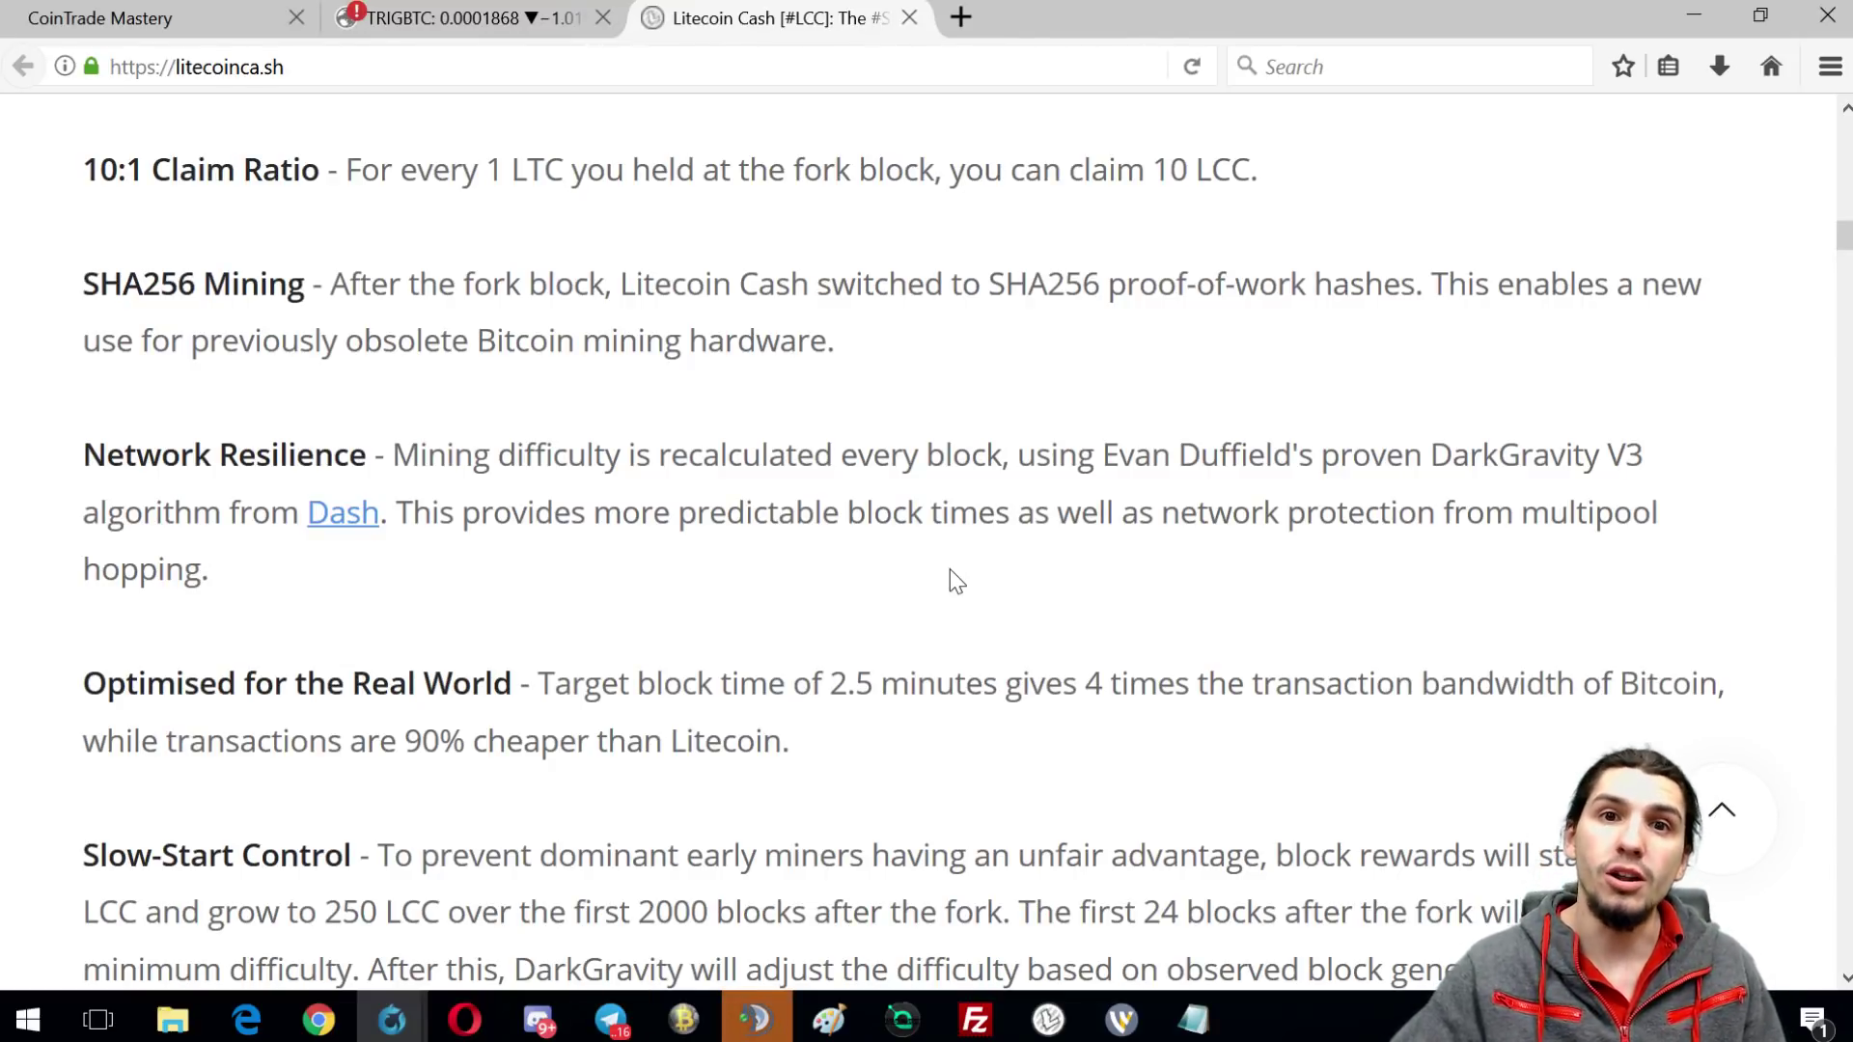
scroll(949, 581, "down", 15)
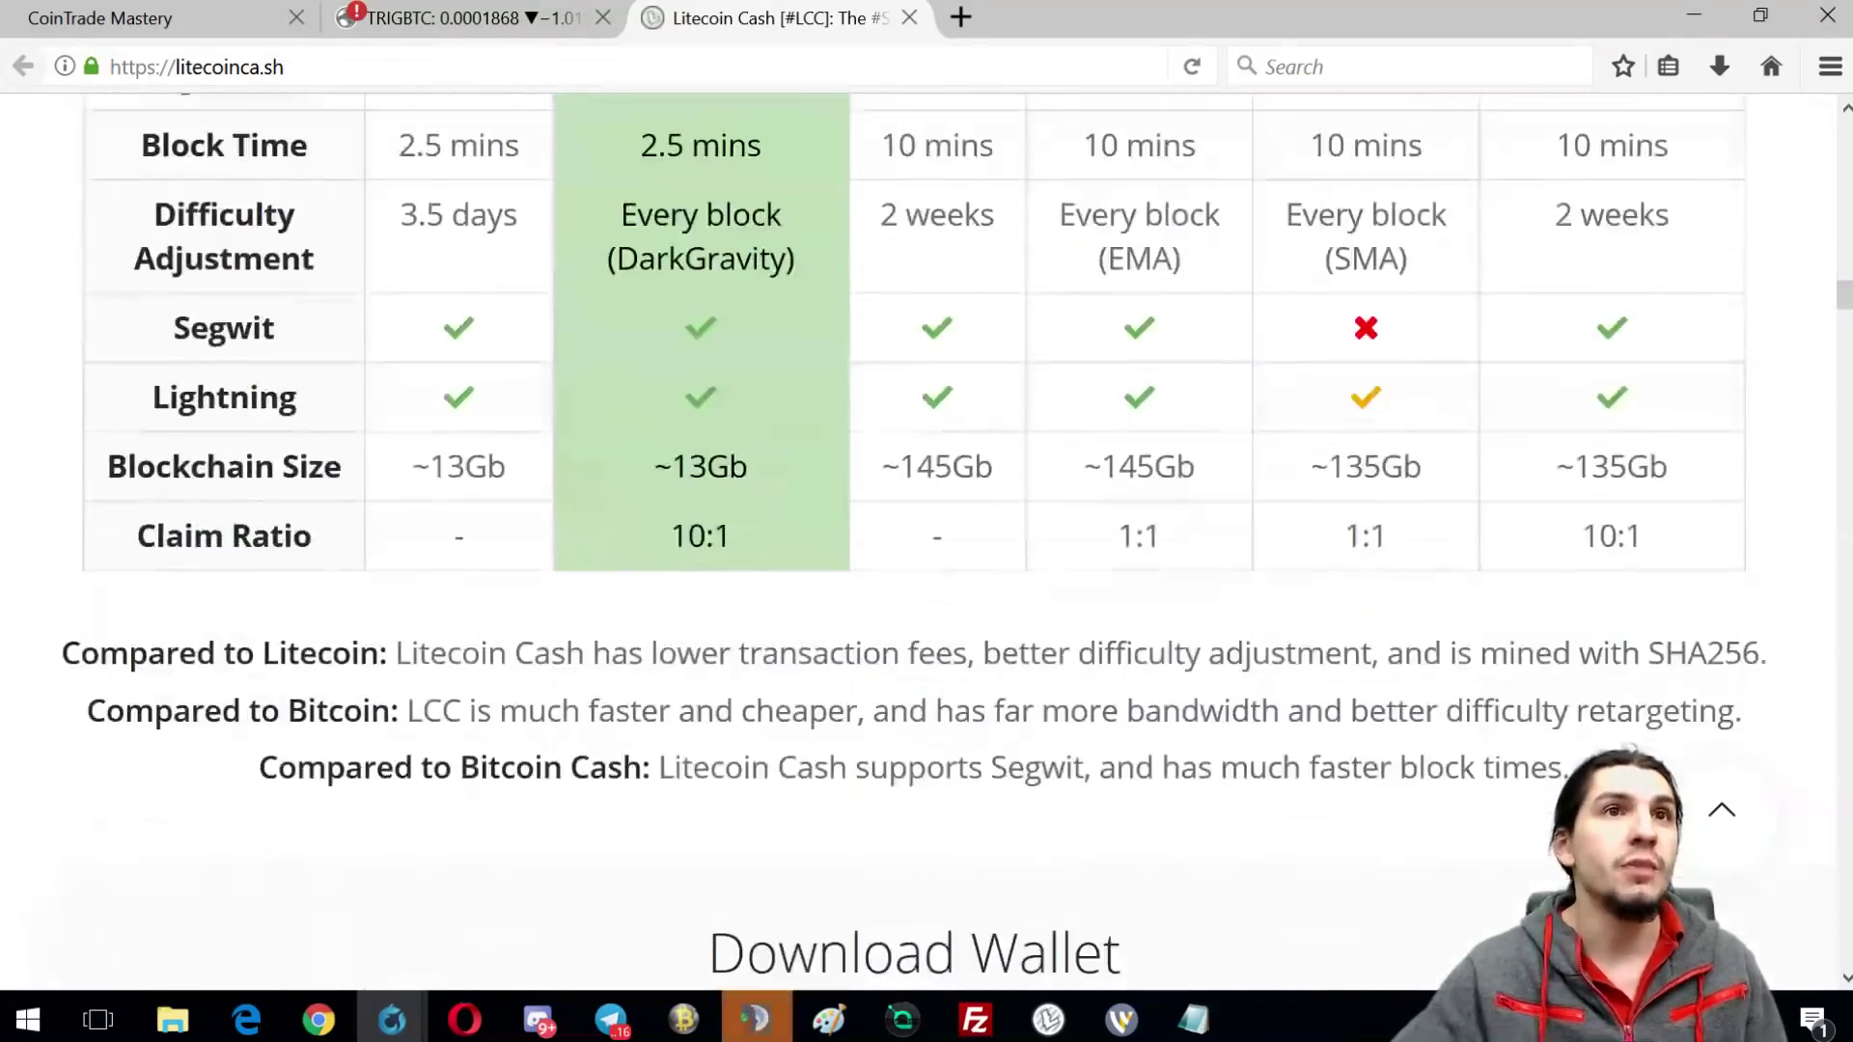
- Review the Download Wallet section's options for Windows, Linux, Mac and source code
scroll(949, 579, "down", 6)
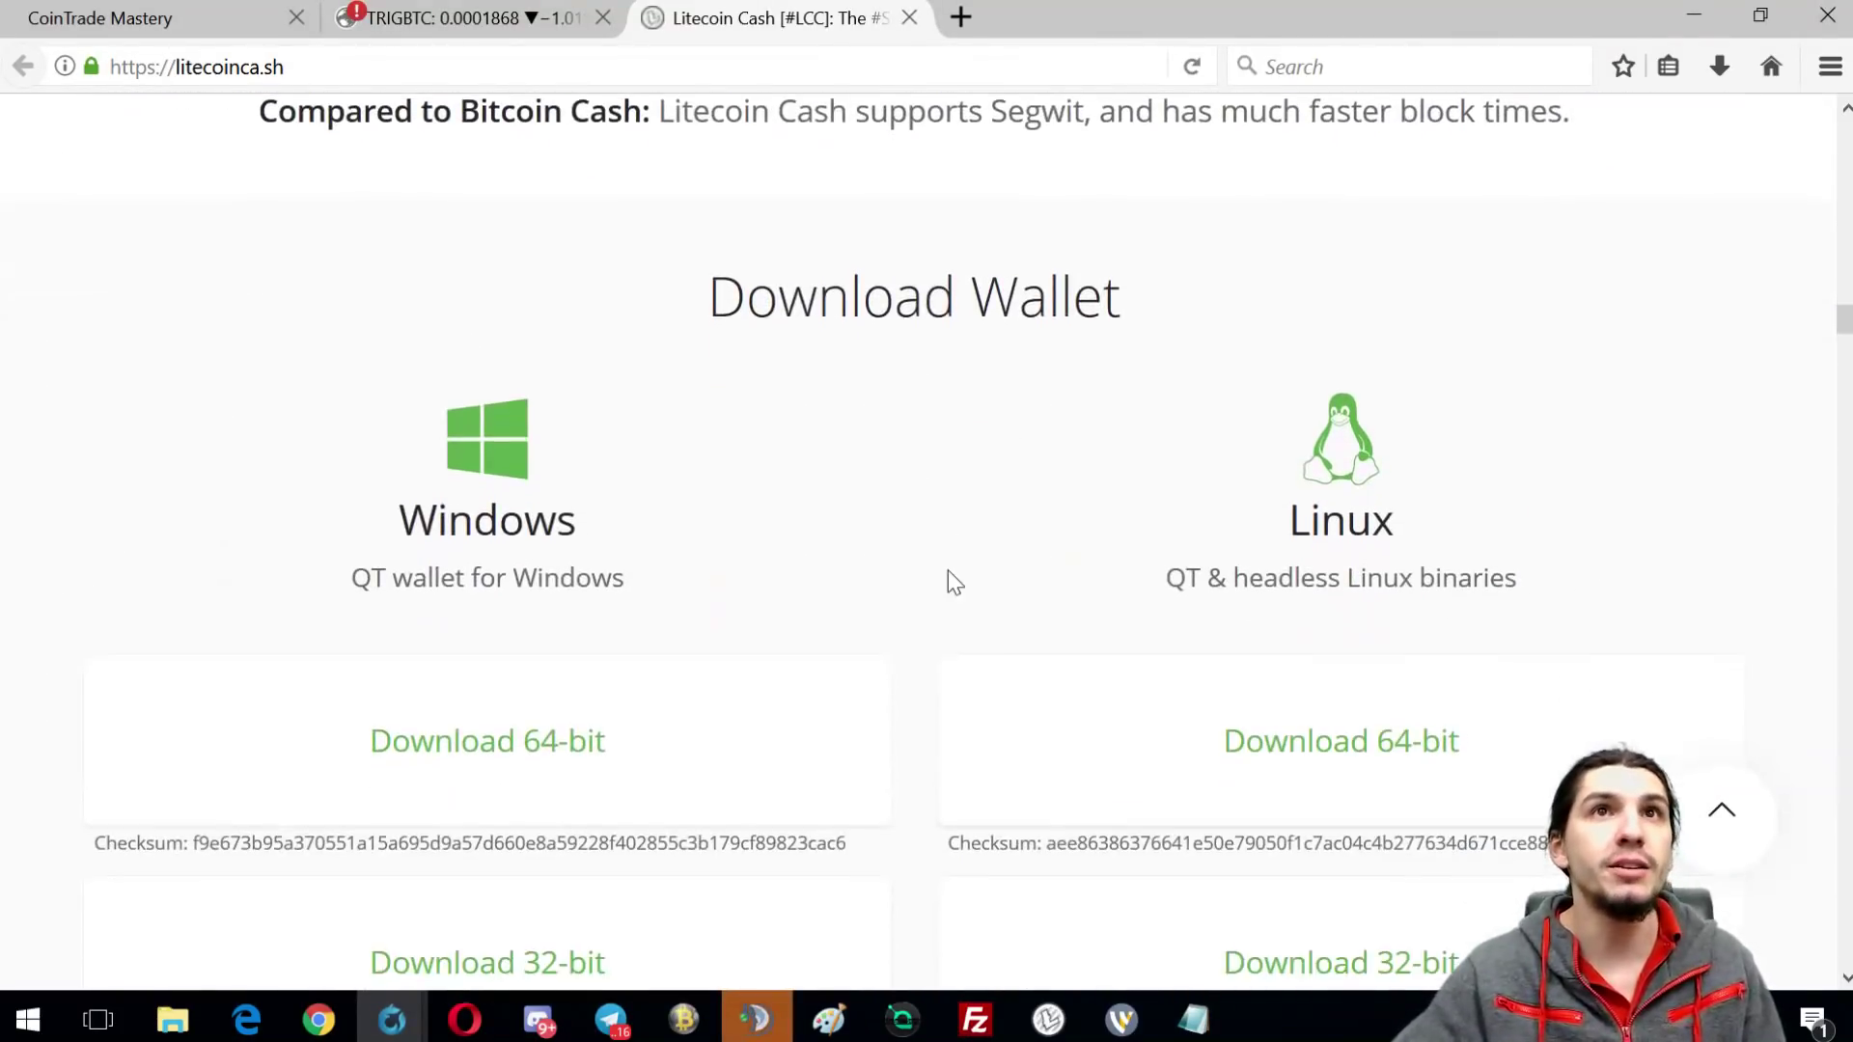
scroll(947, 570, "down", 3)
left_click_drag(709, 132, 1426, 216)
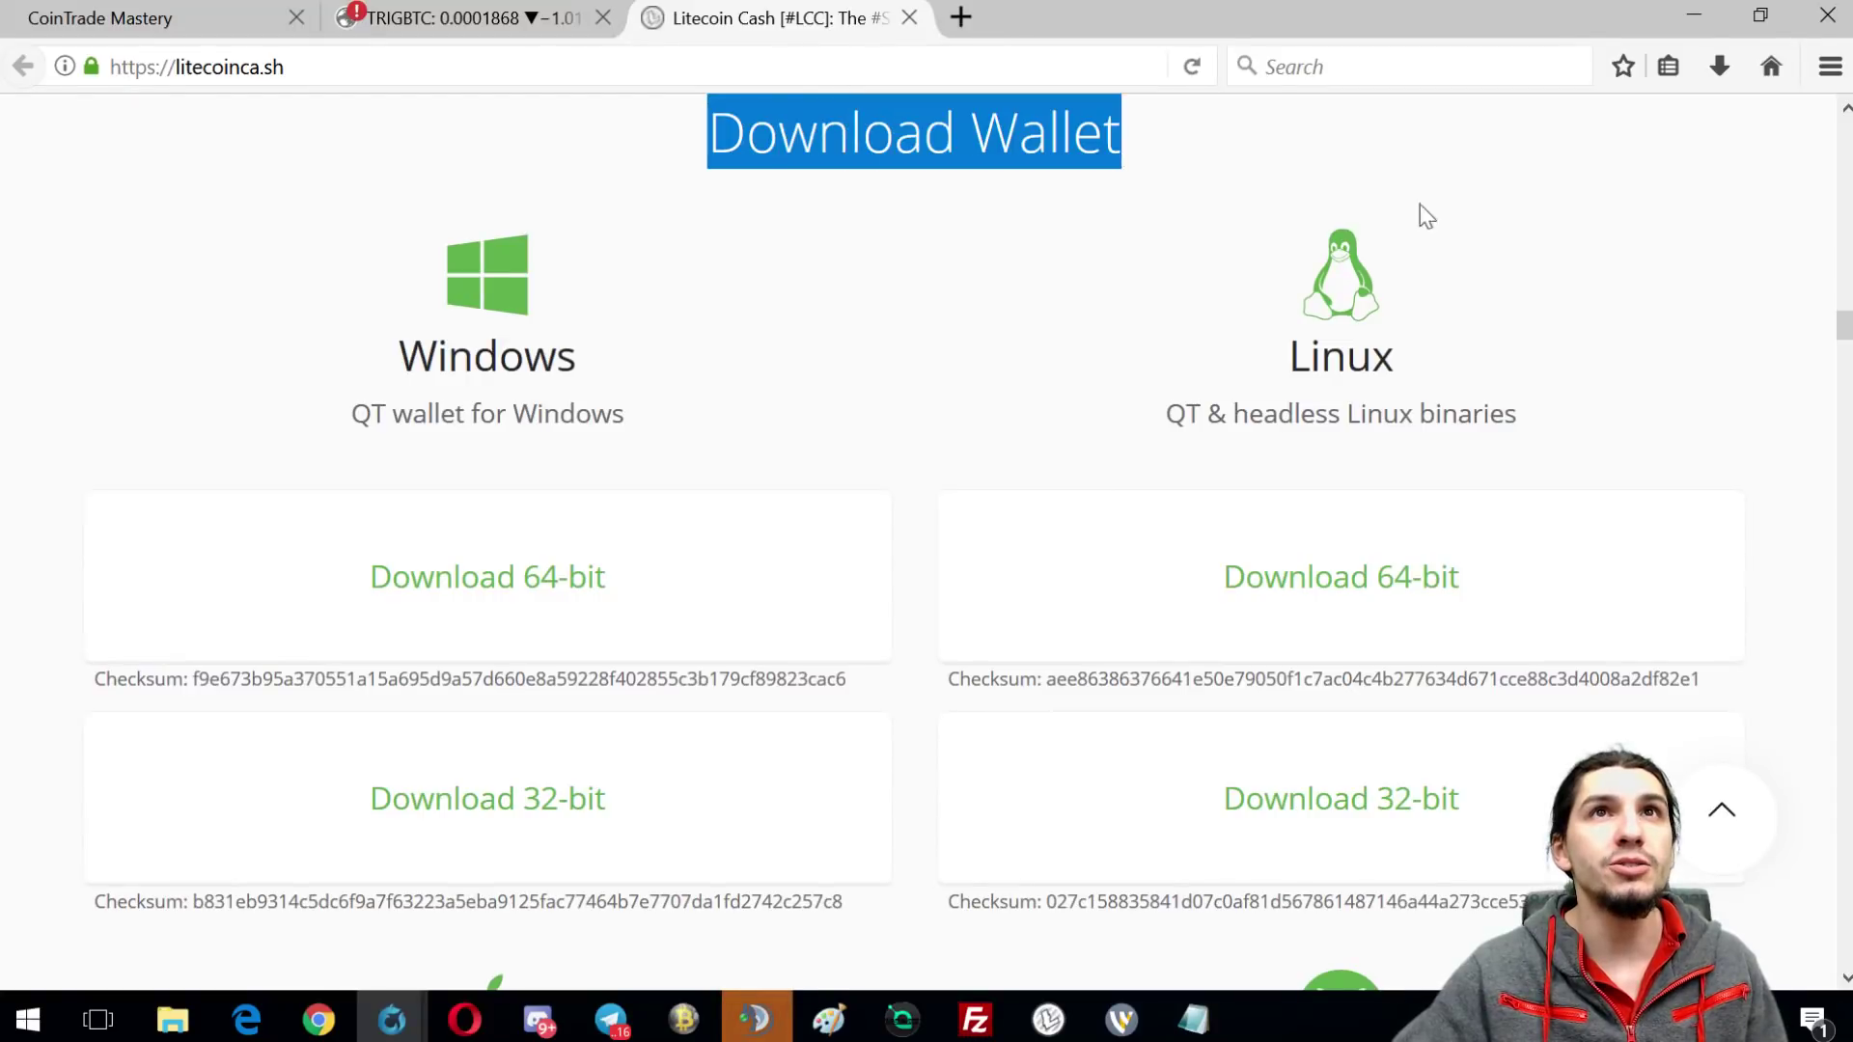
left_click(1131, 152)
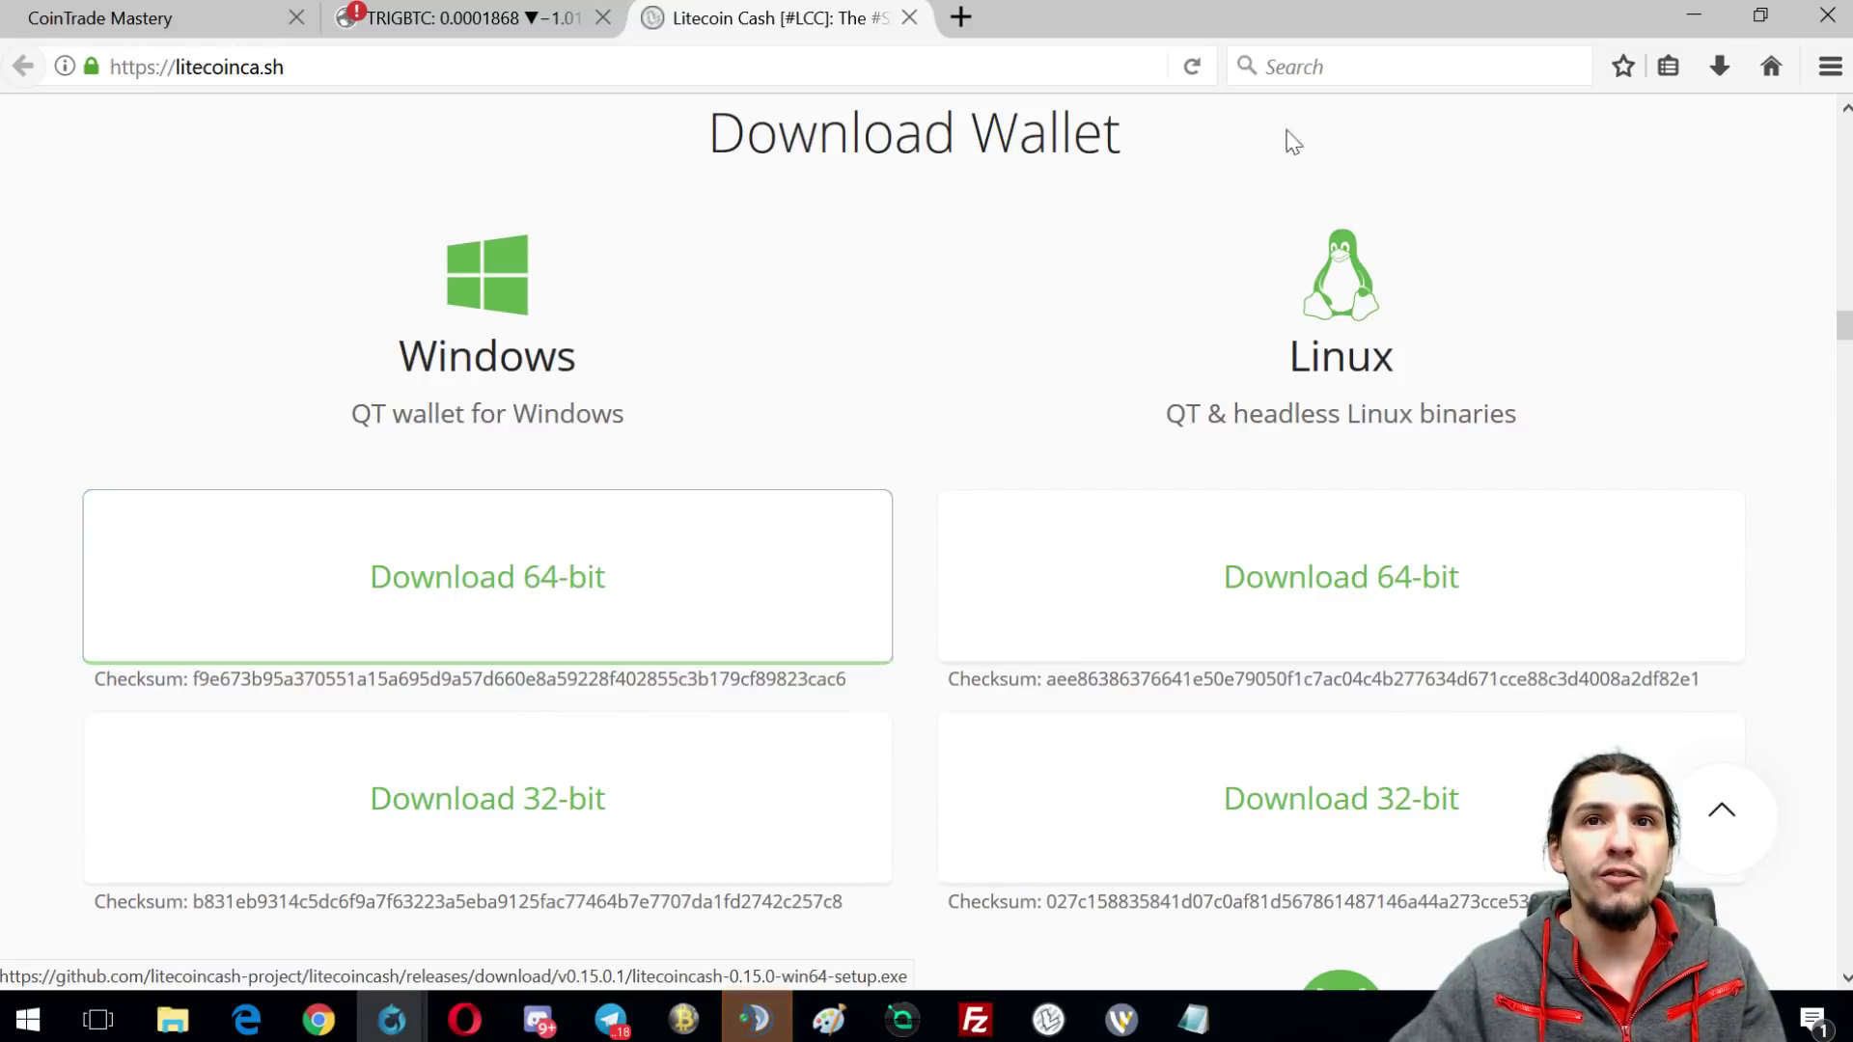
scroll(1303, 915, "down", 5)
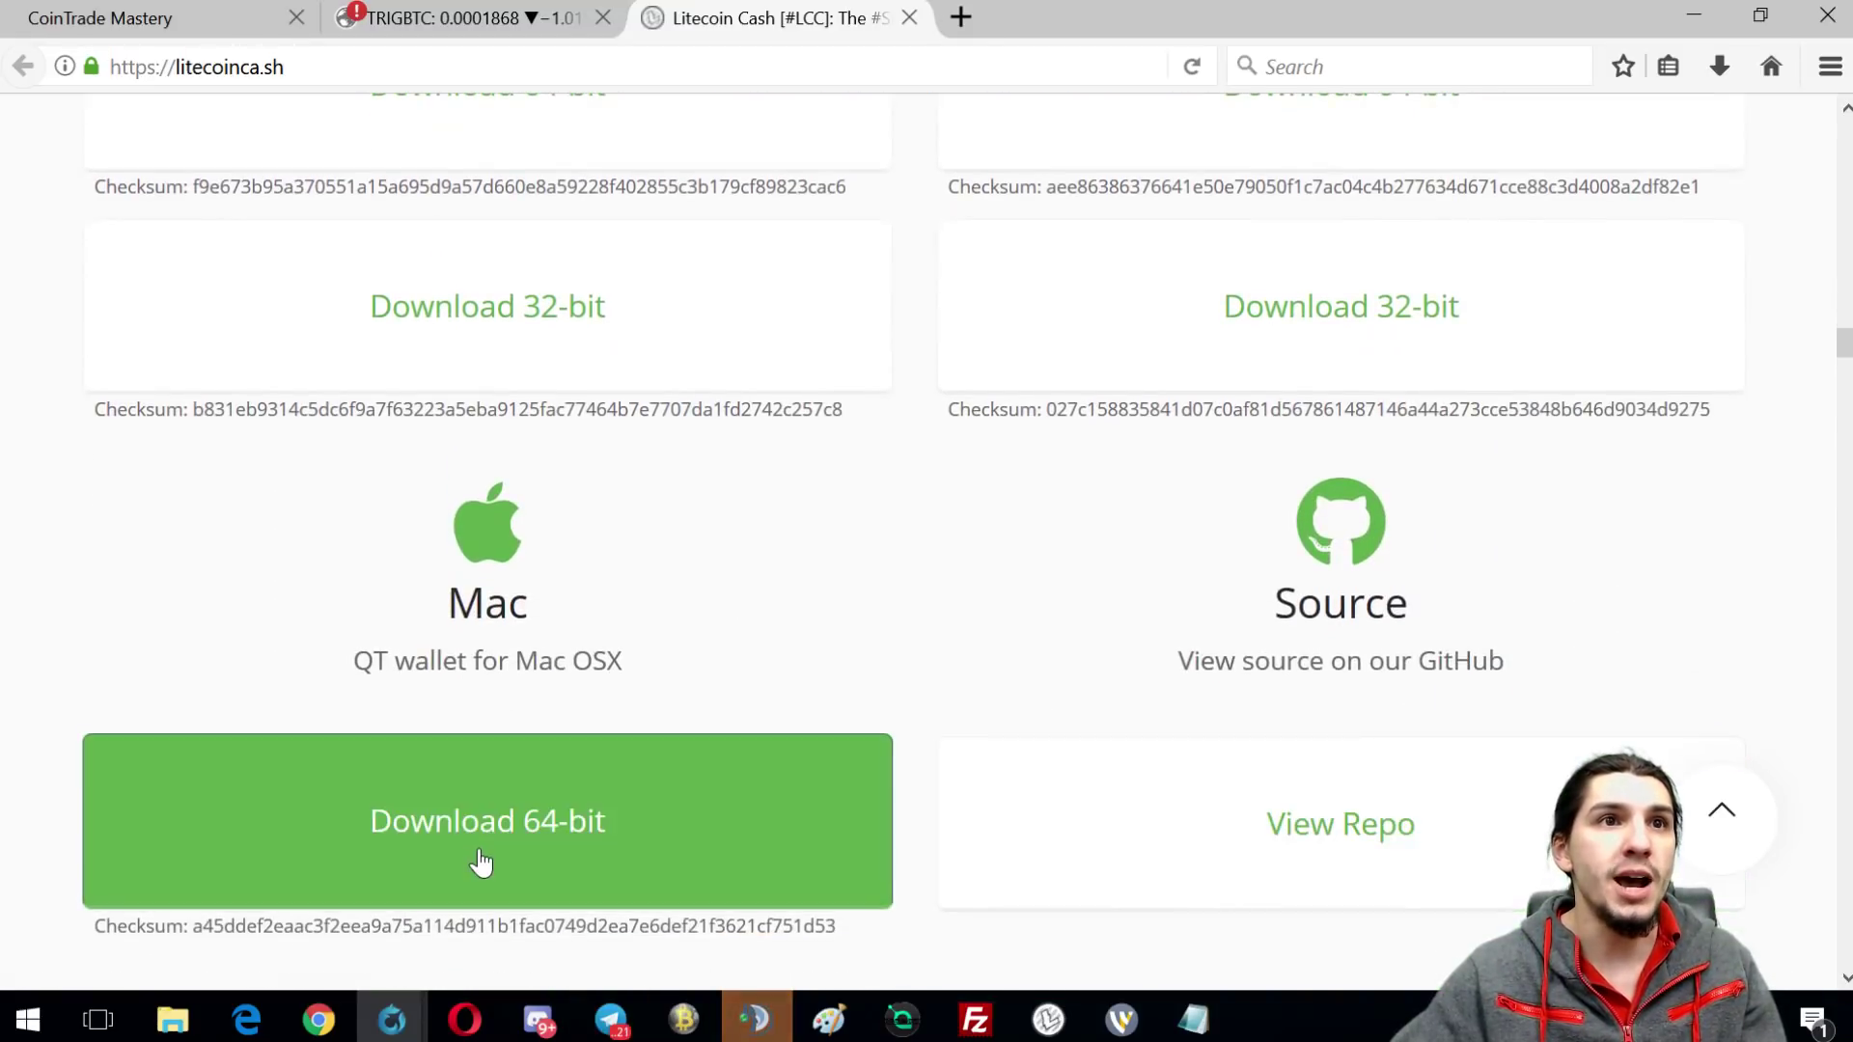
scroll(488, 849, "down", 7)
scroll(662, 815, "up", 7)
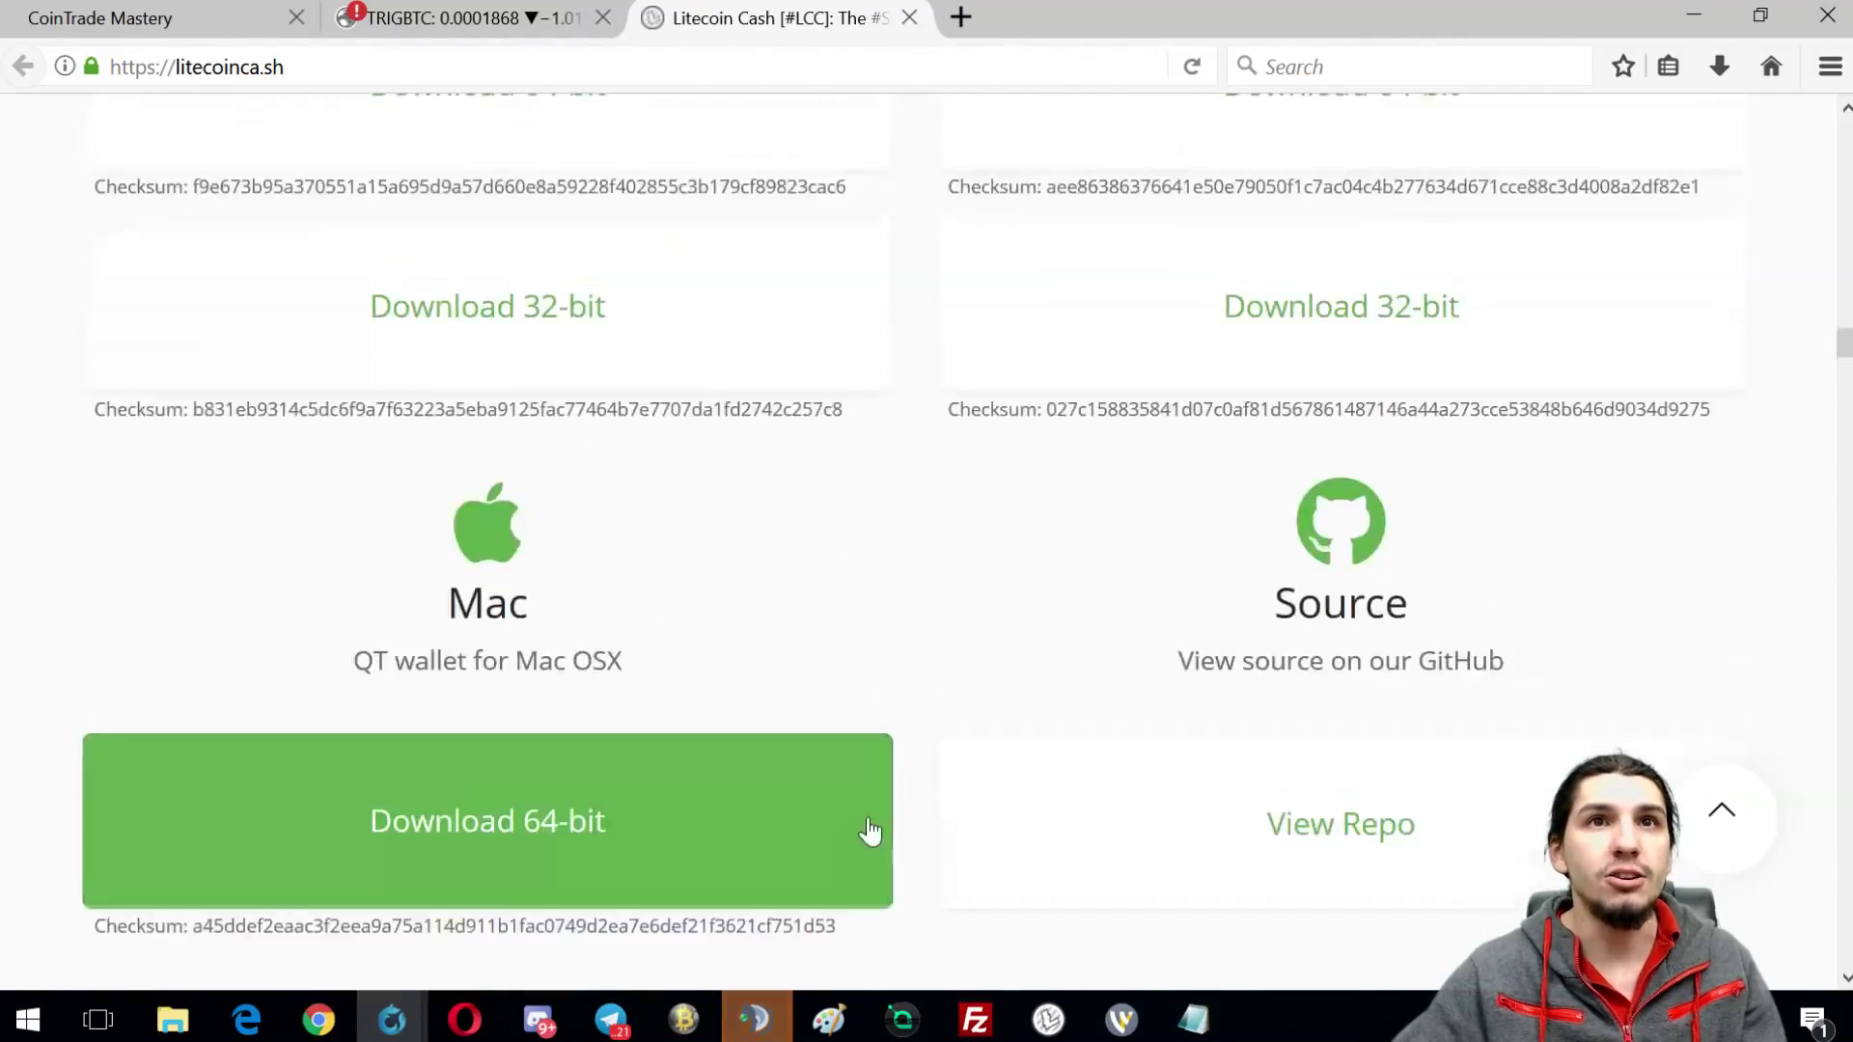
scroll(869, 831, "down", 3)
scroll(940, 836, "down", 2)
scroll(940, 836, "up", 12)
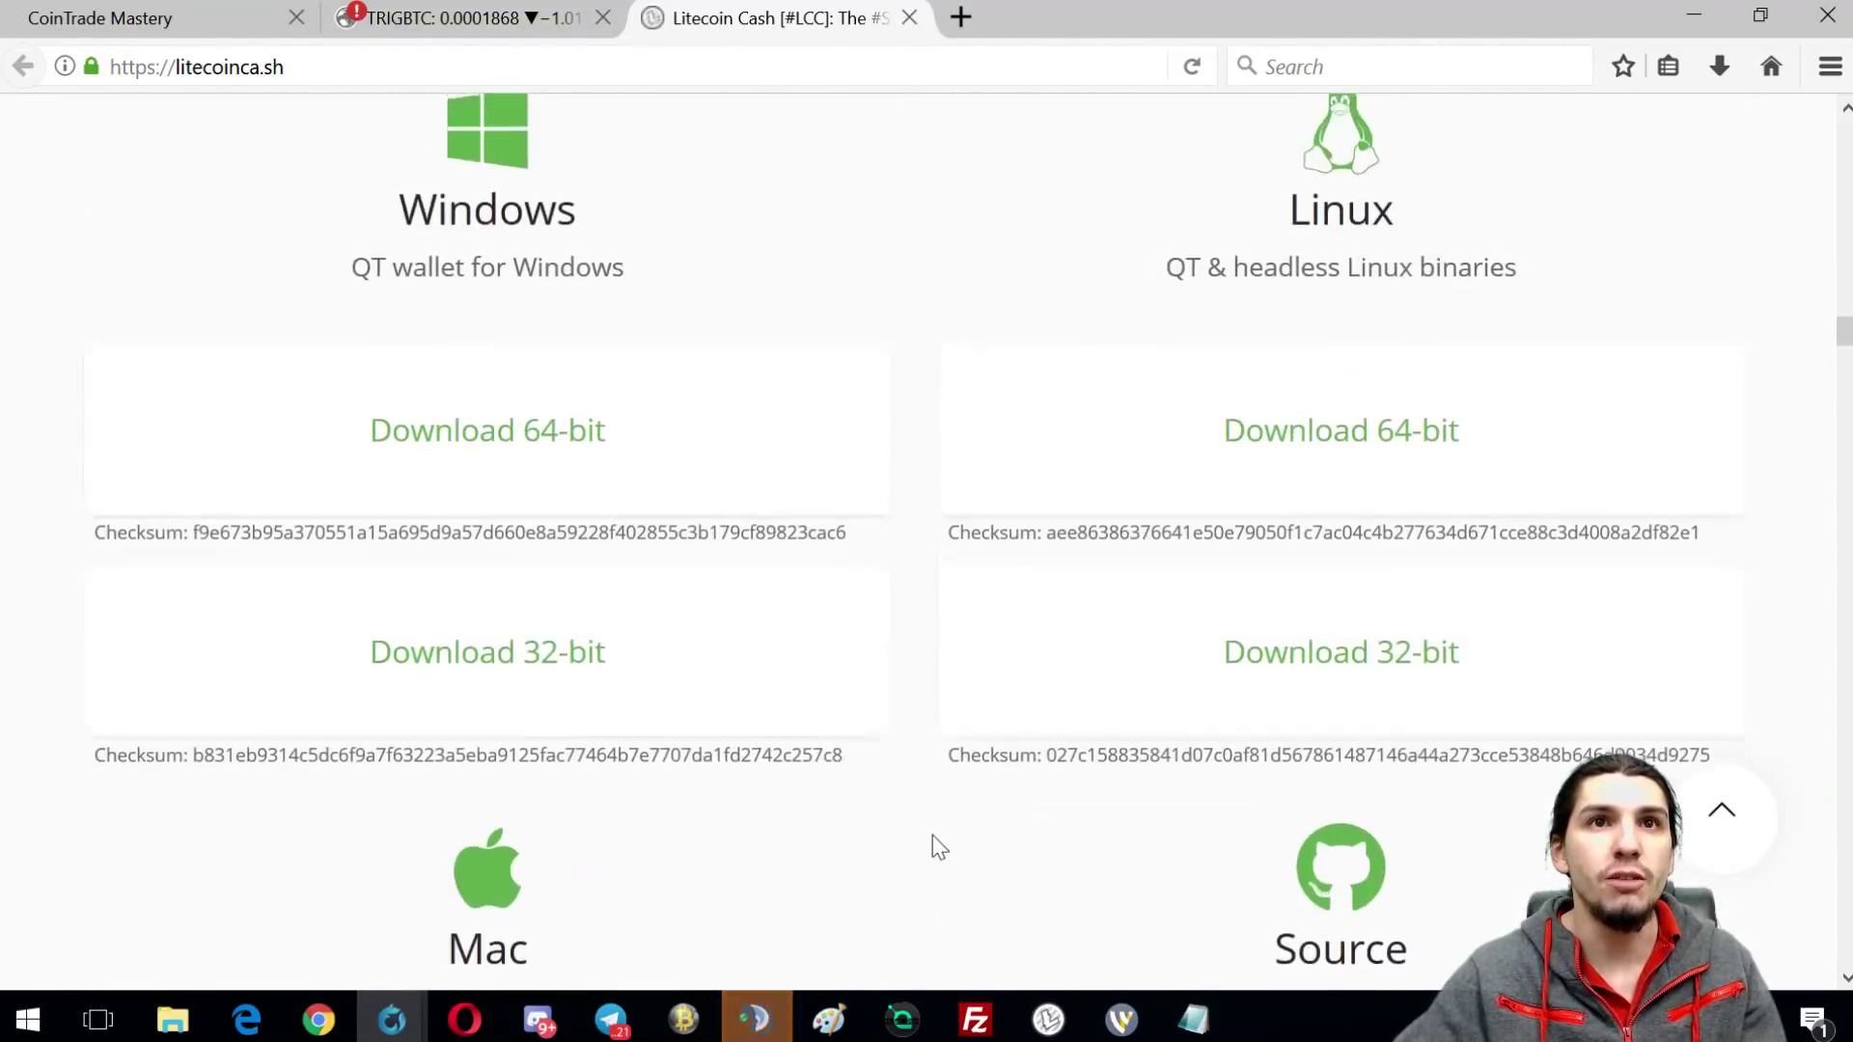
scroll(932, 844, "down", 2)
scroll(932, 845, "up", 2)
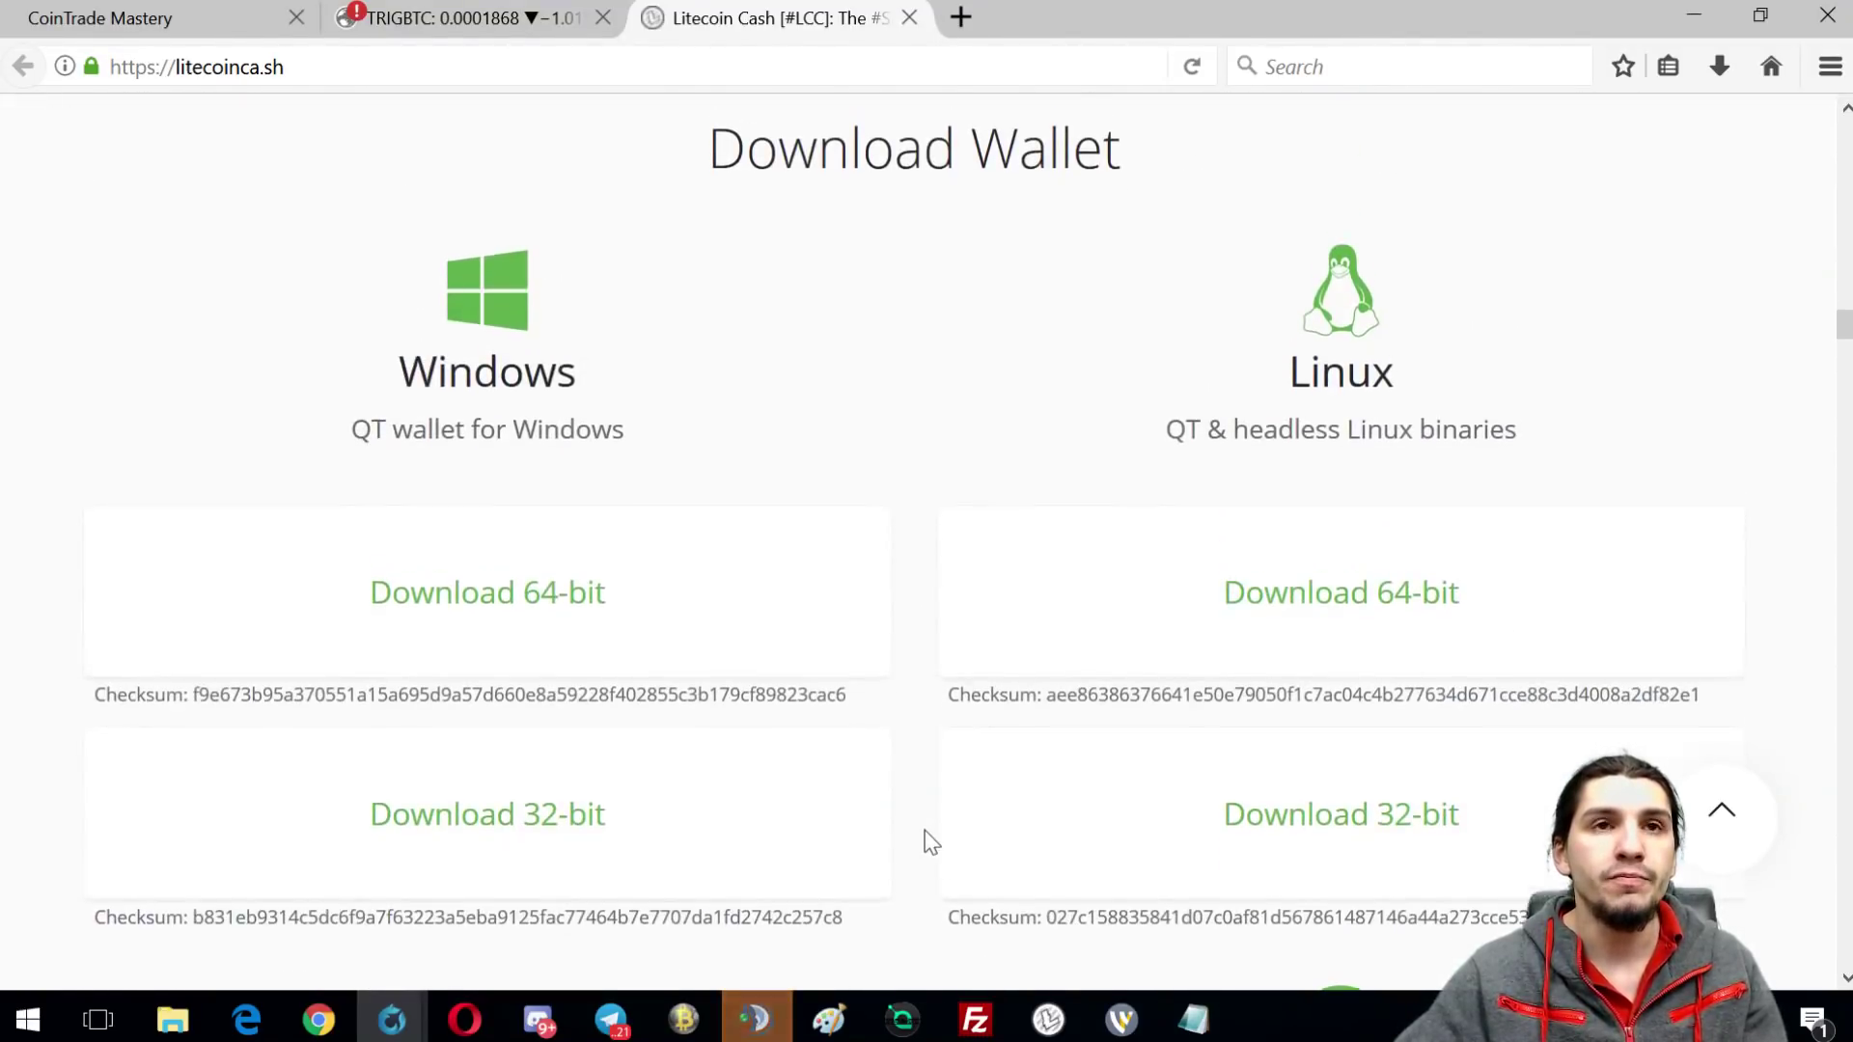
scroll(929, 842, "down", 2)
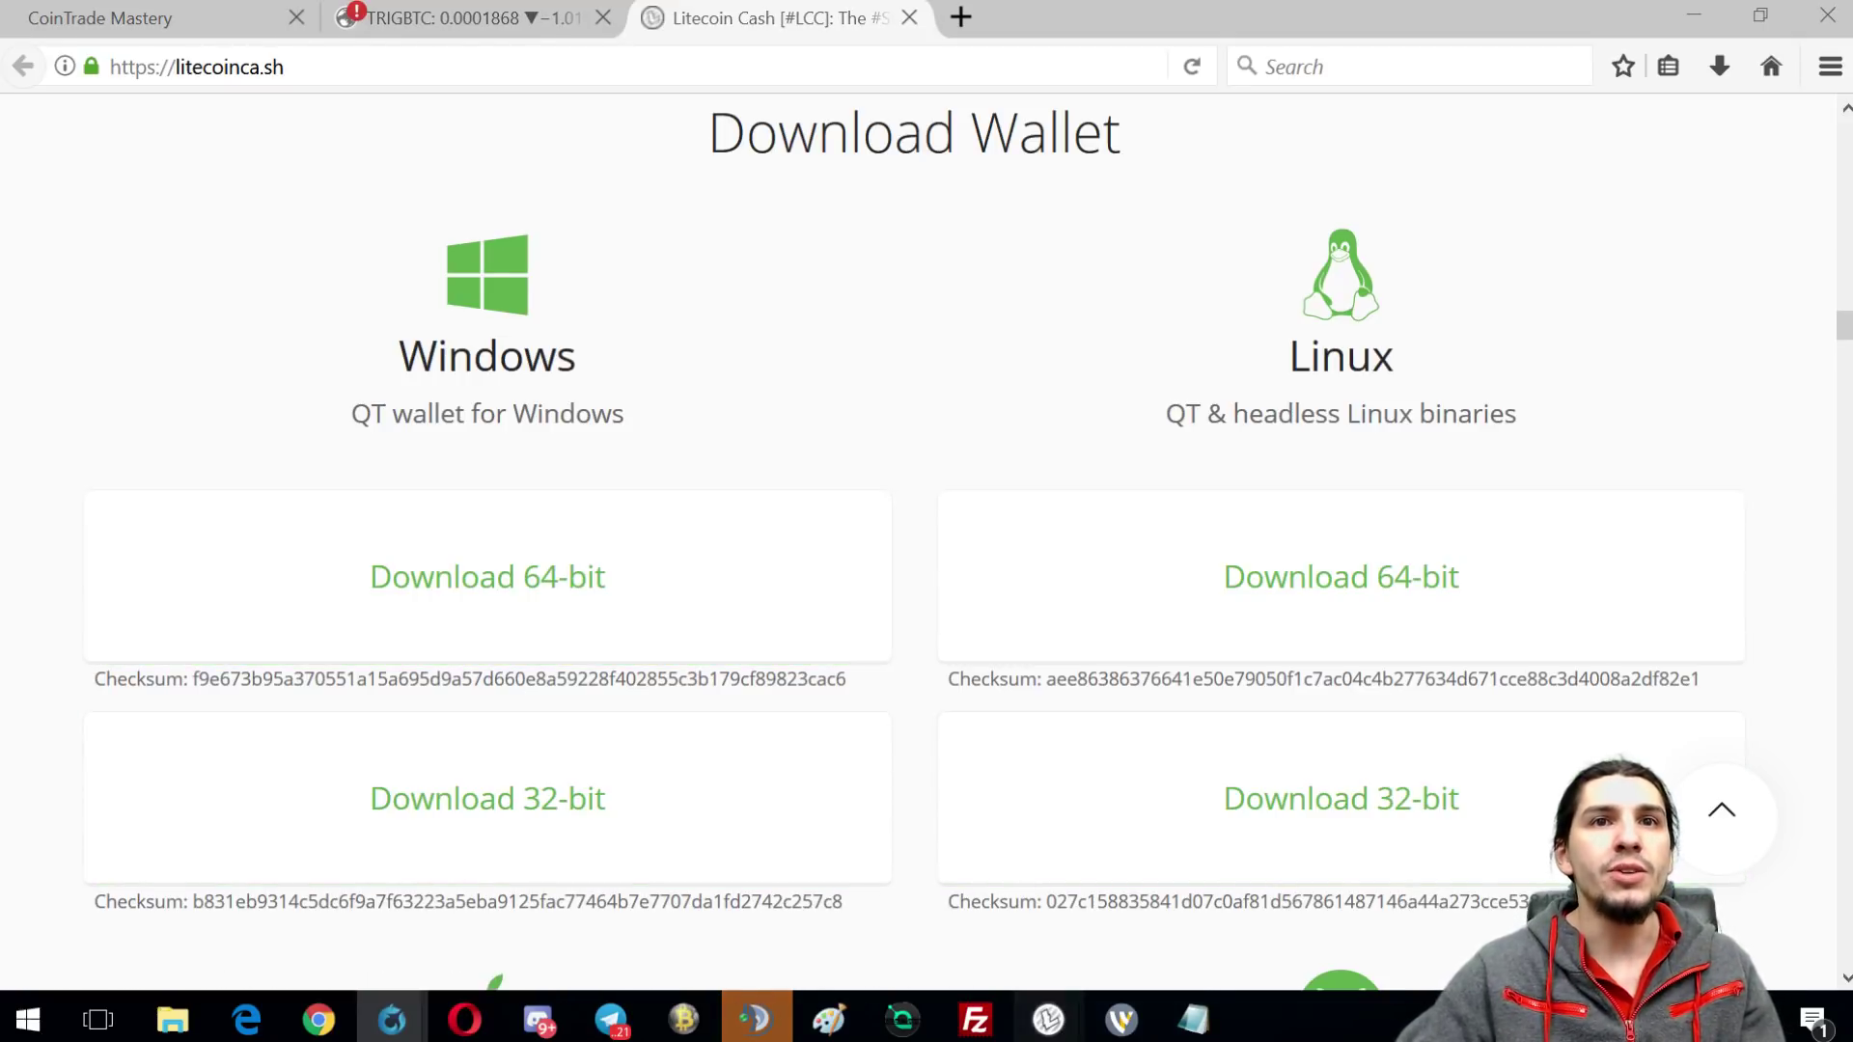
- Switch to the LitecoinCash Core wallet and check its rescan progress
mouse_move(1047, 1019)
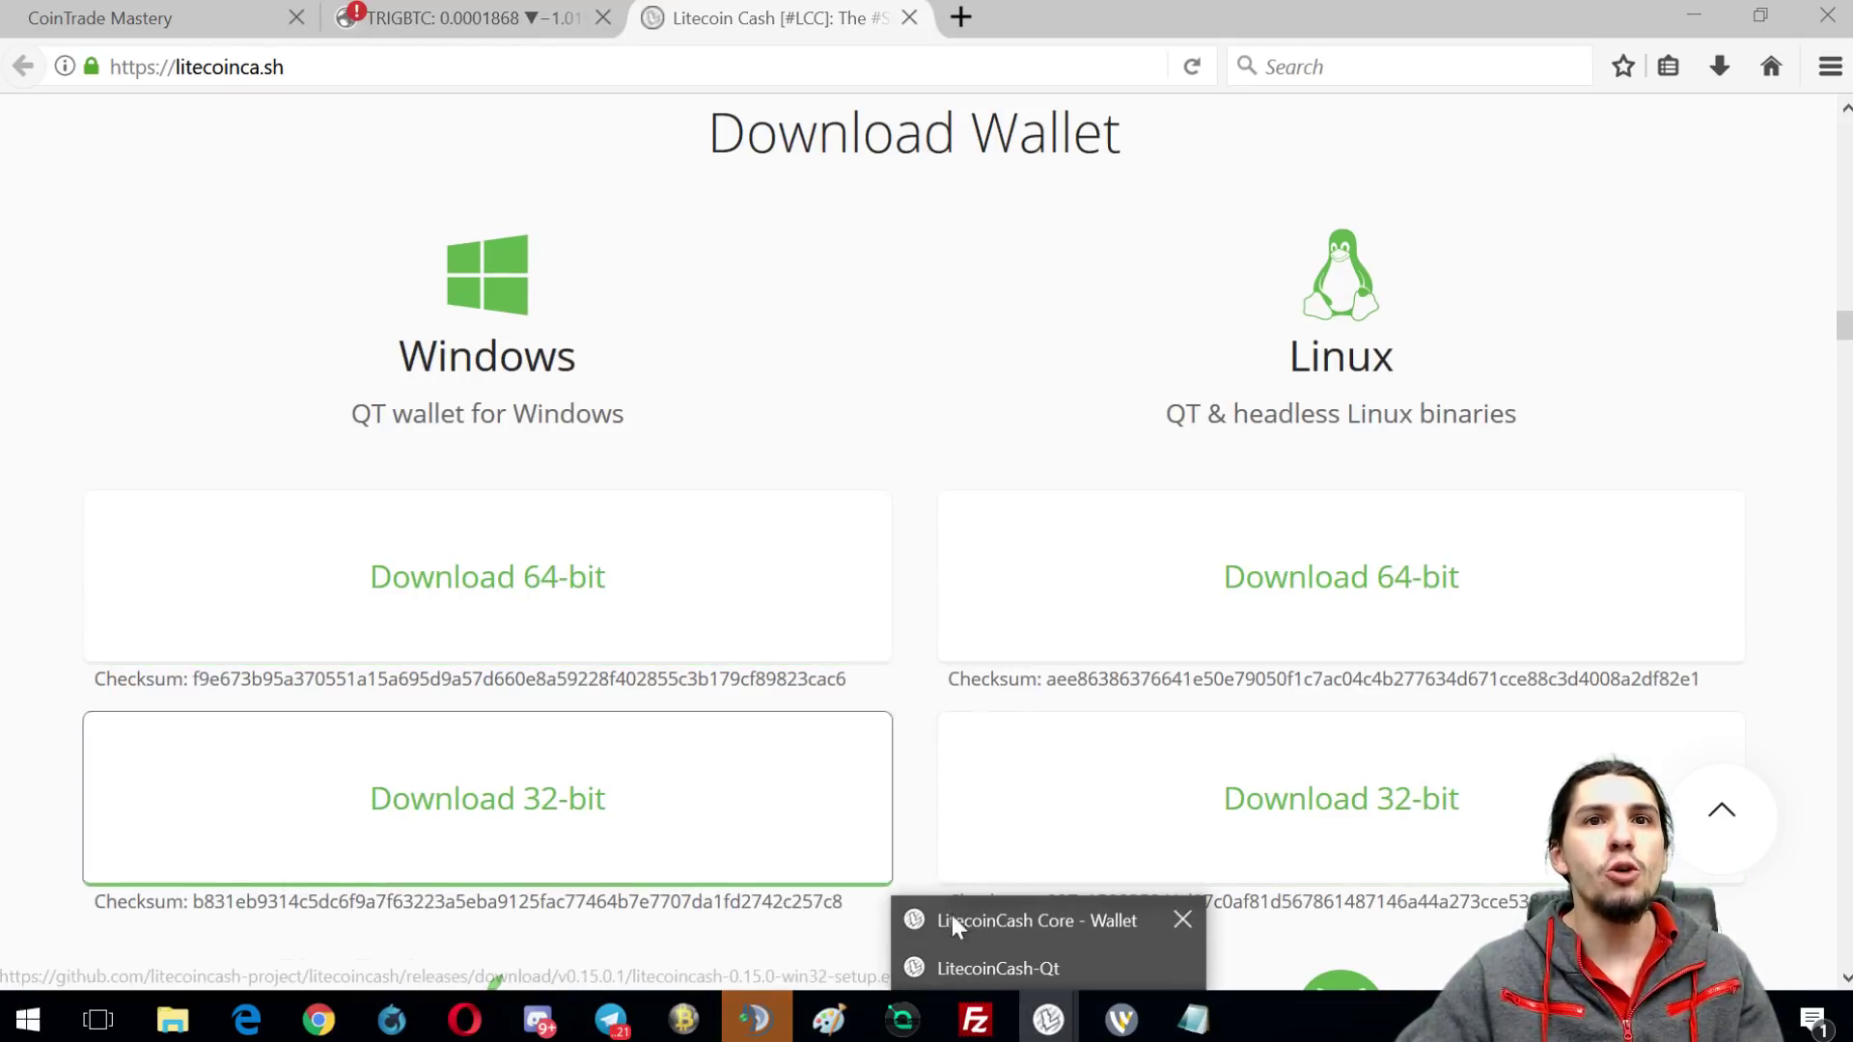
left_click(1011, 933)
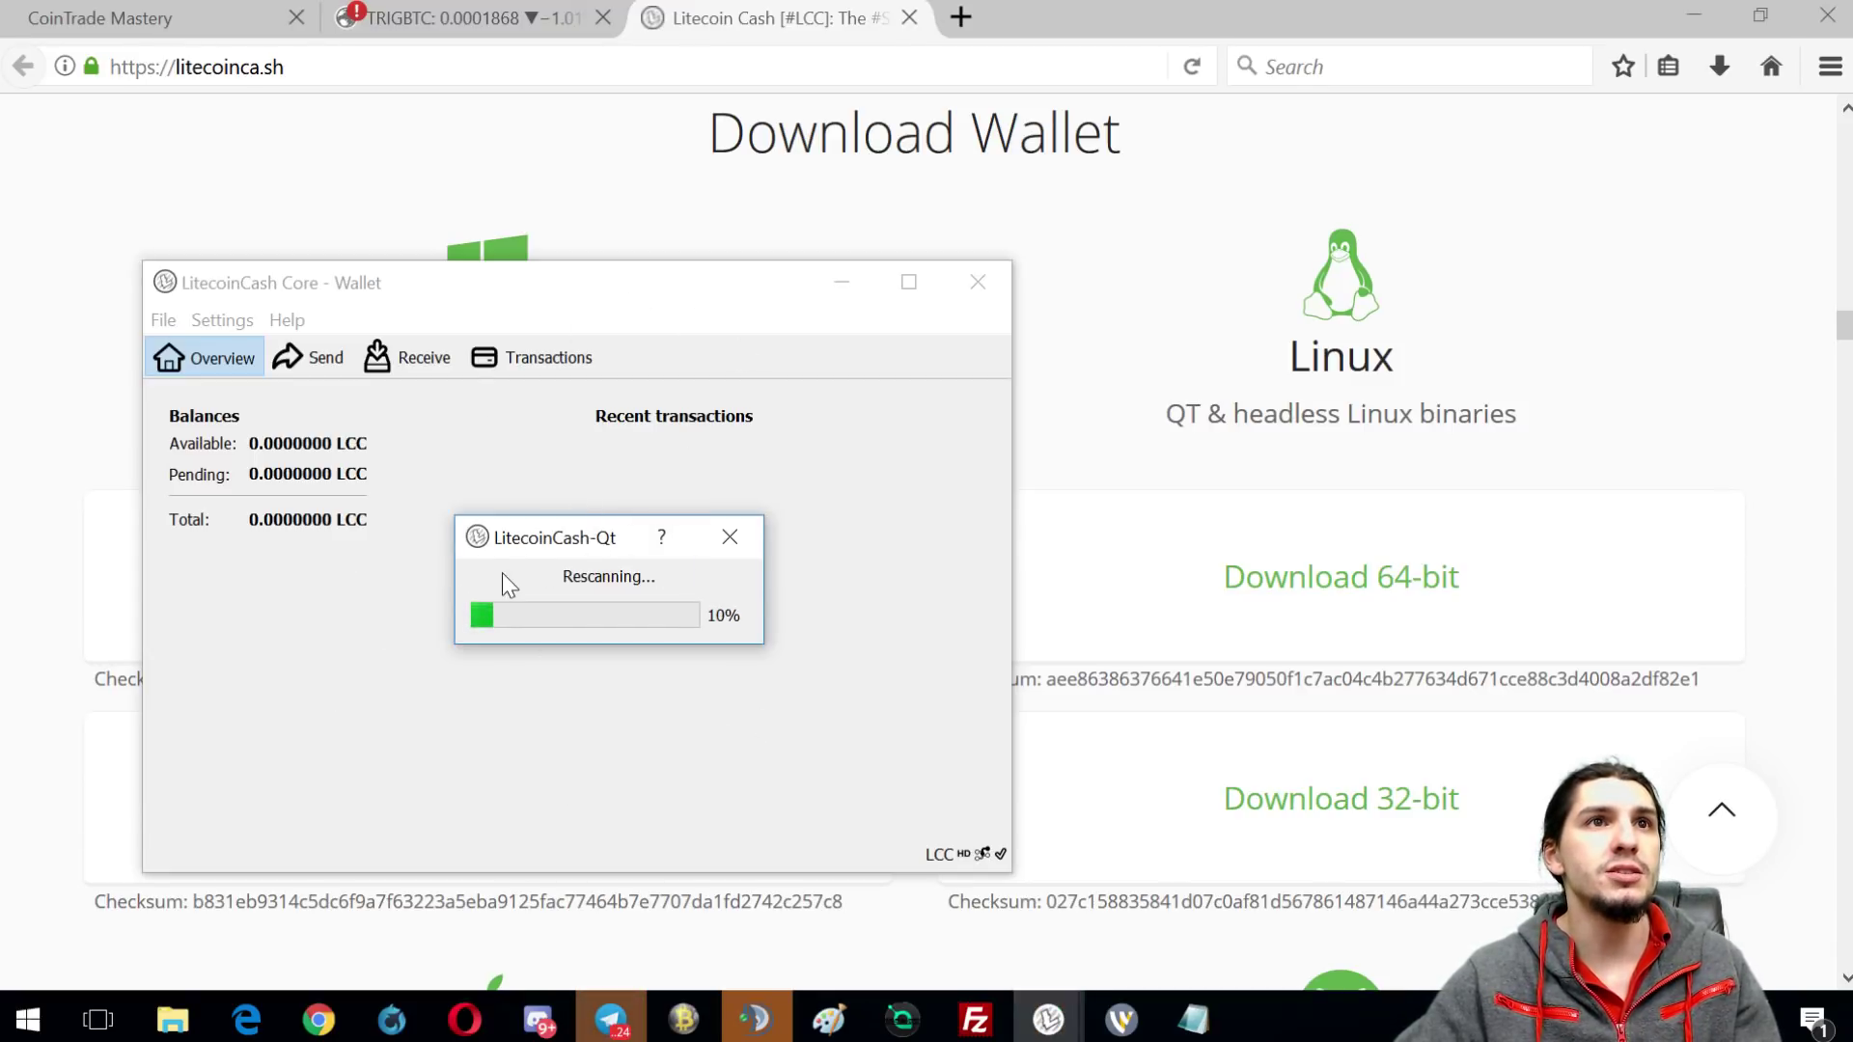
mouse_move(523, 539)
left_mouse_down()
mouse_move(509, 570)
mouse_move(514, 553)
left_mouse_up()
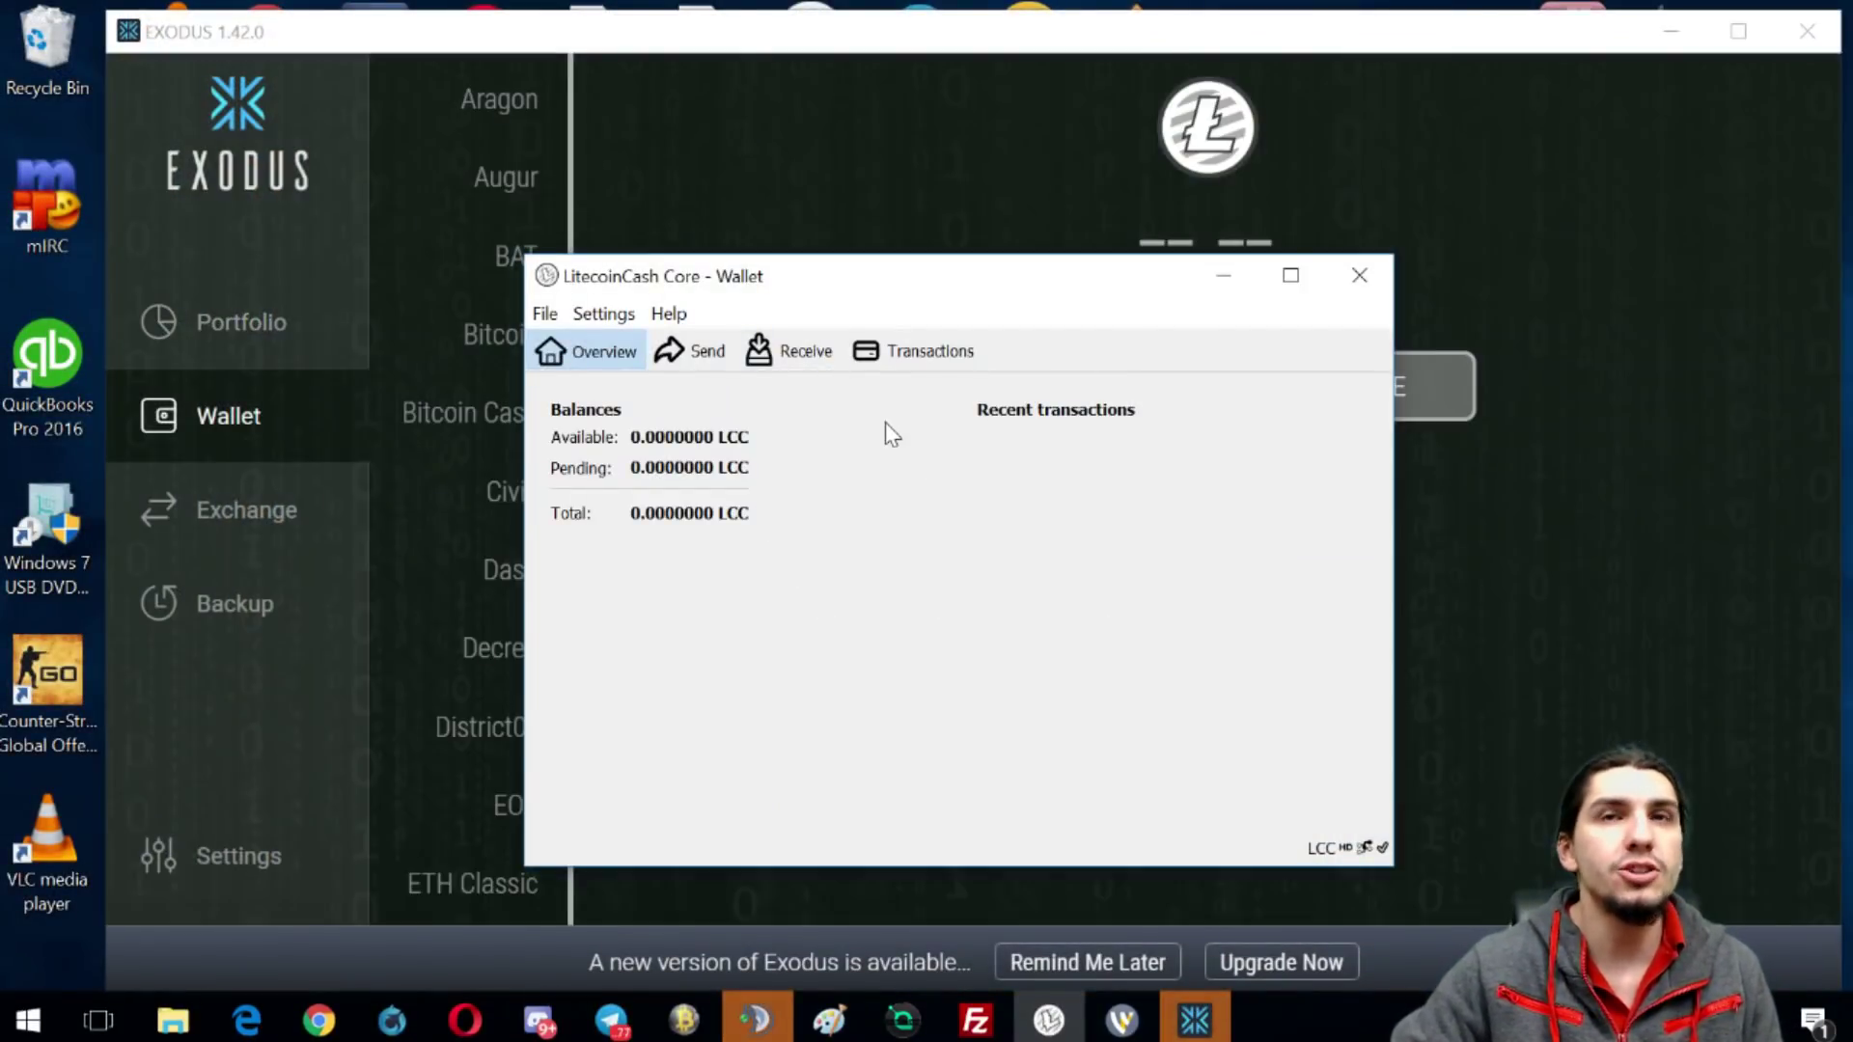
- Minimise the LitecoinCash Core wallet and dismiss the security update notice in Exodus
left_click_drag(843, 277, 1088, 254)
key("super+Down")
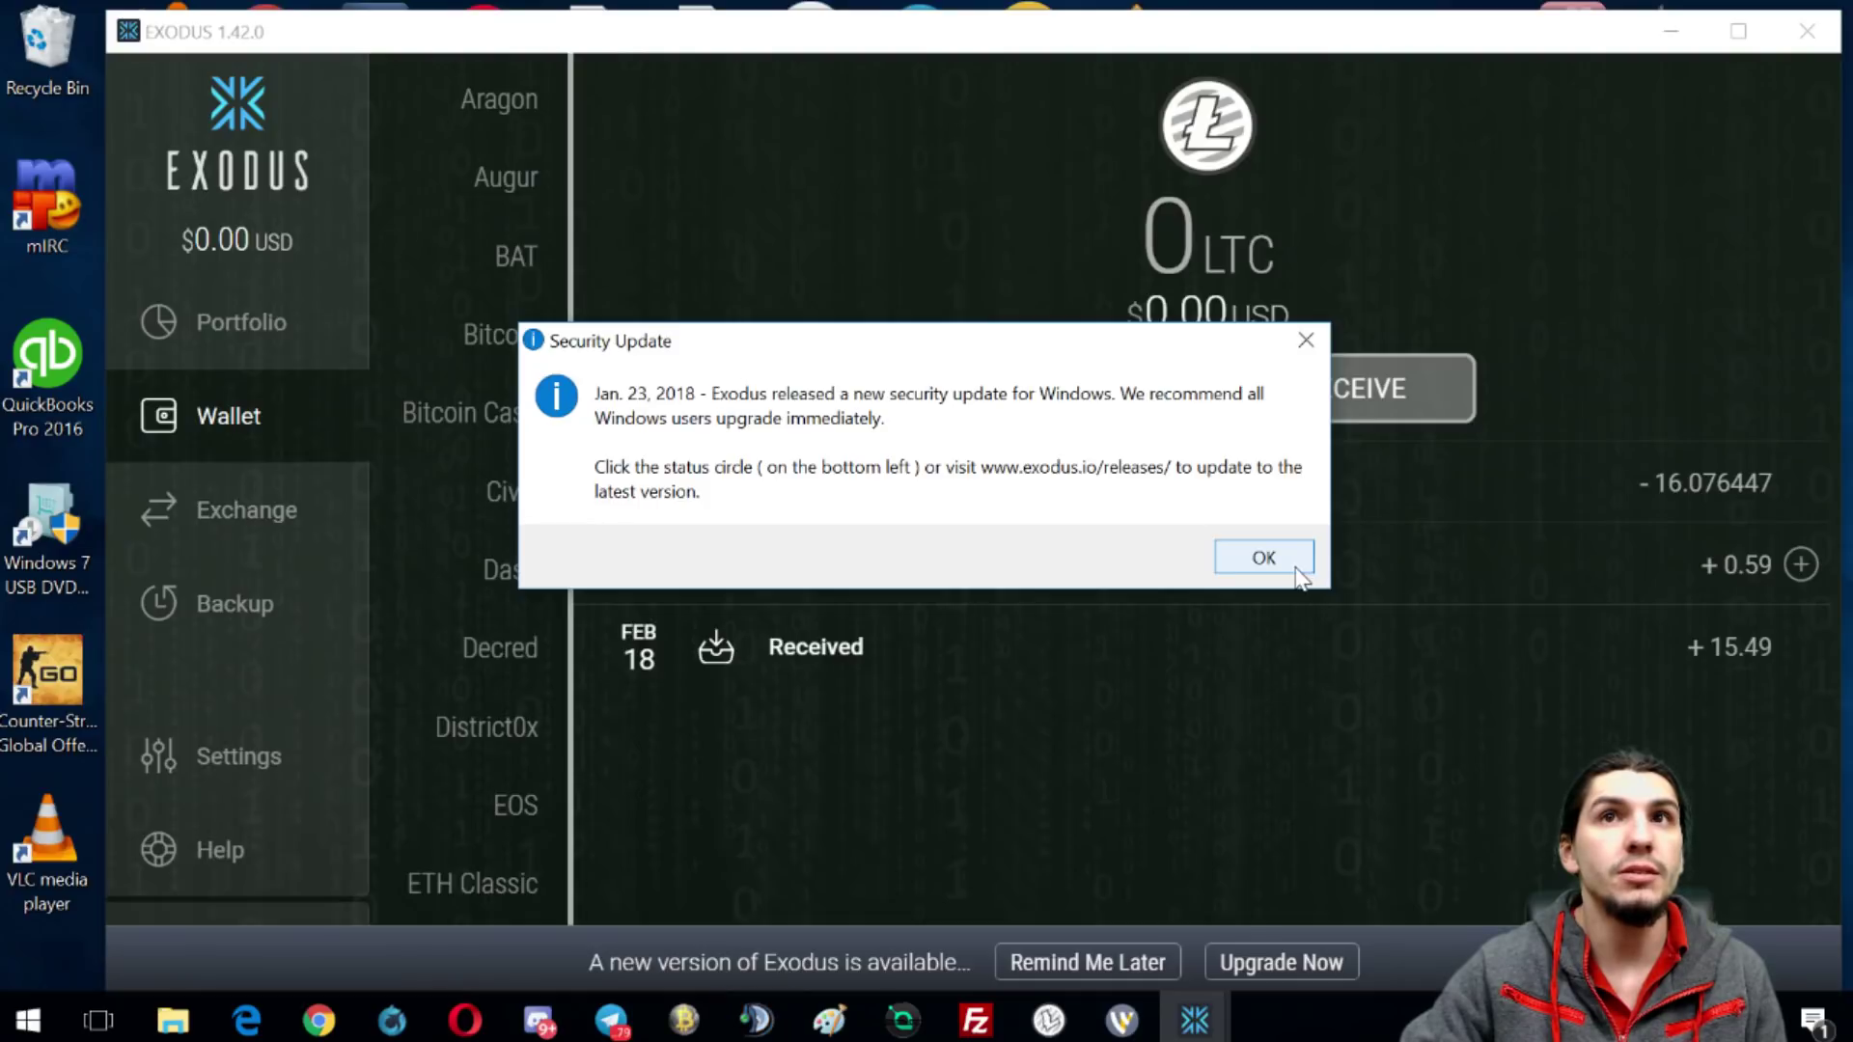
left_click(1301, 567)
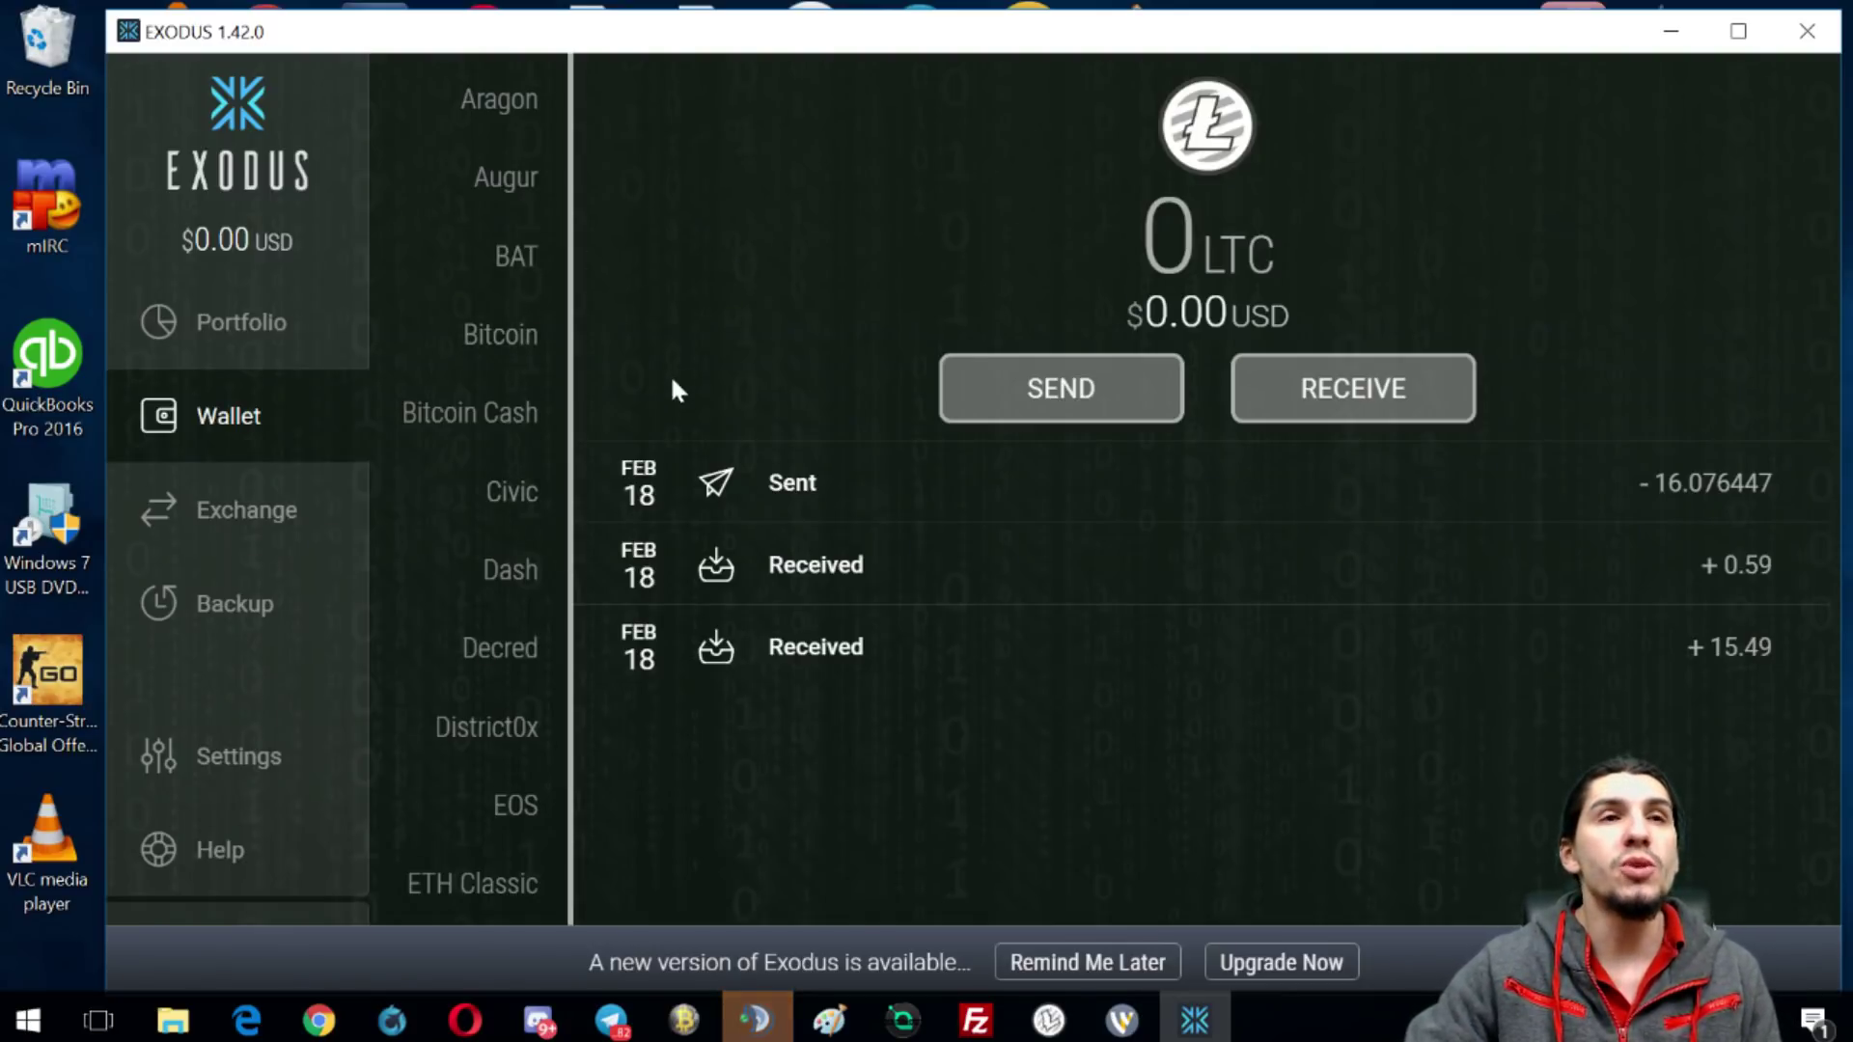
- Look through the coin list in the Exodus wallet and the portfolio overview
scroll(425, 832, "down", 5)
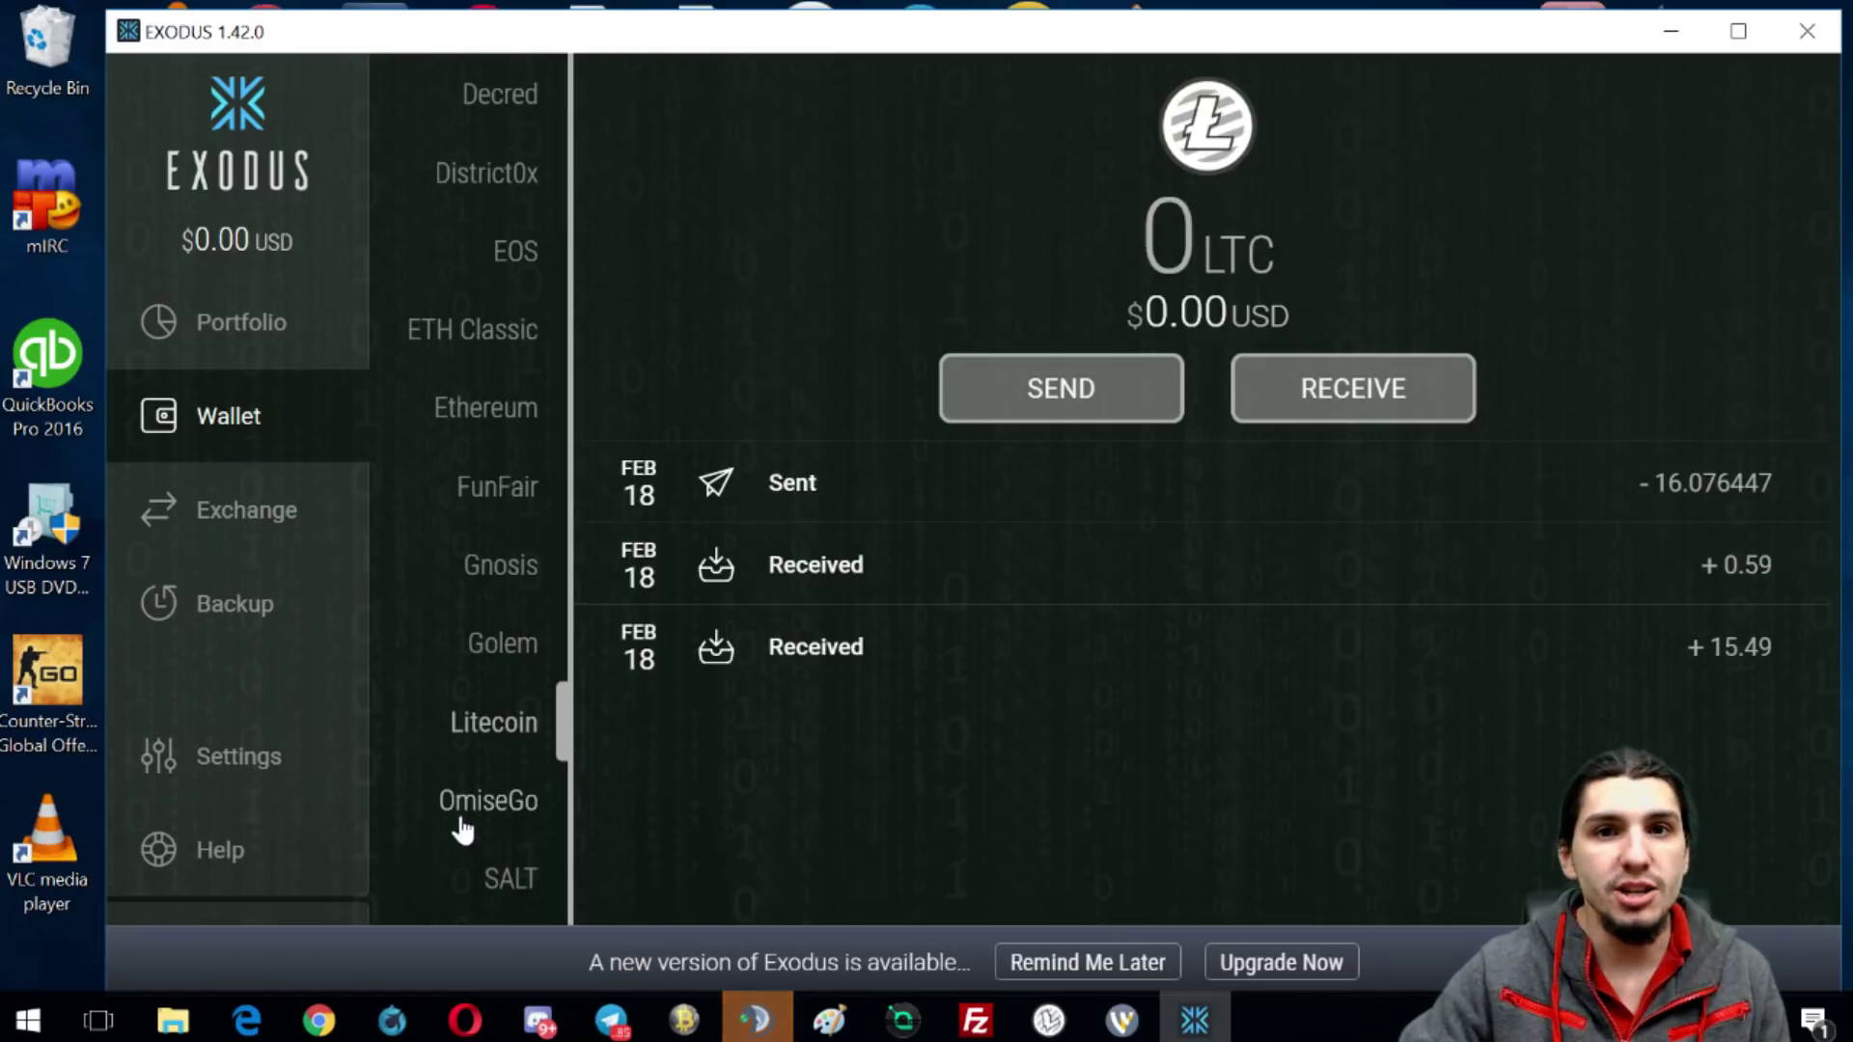
scroll(463, 821, "up", 5)
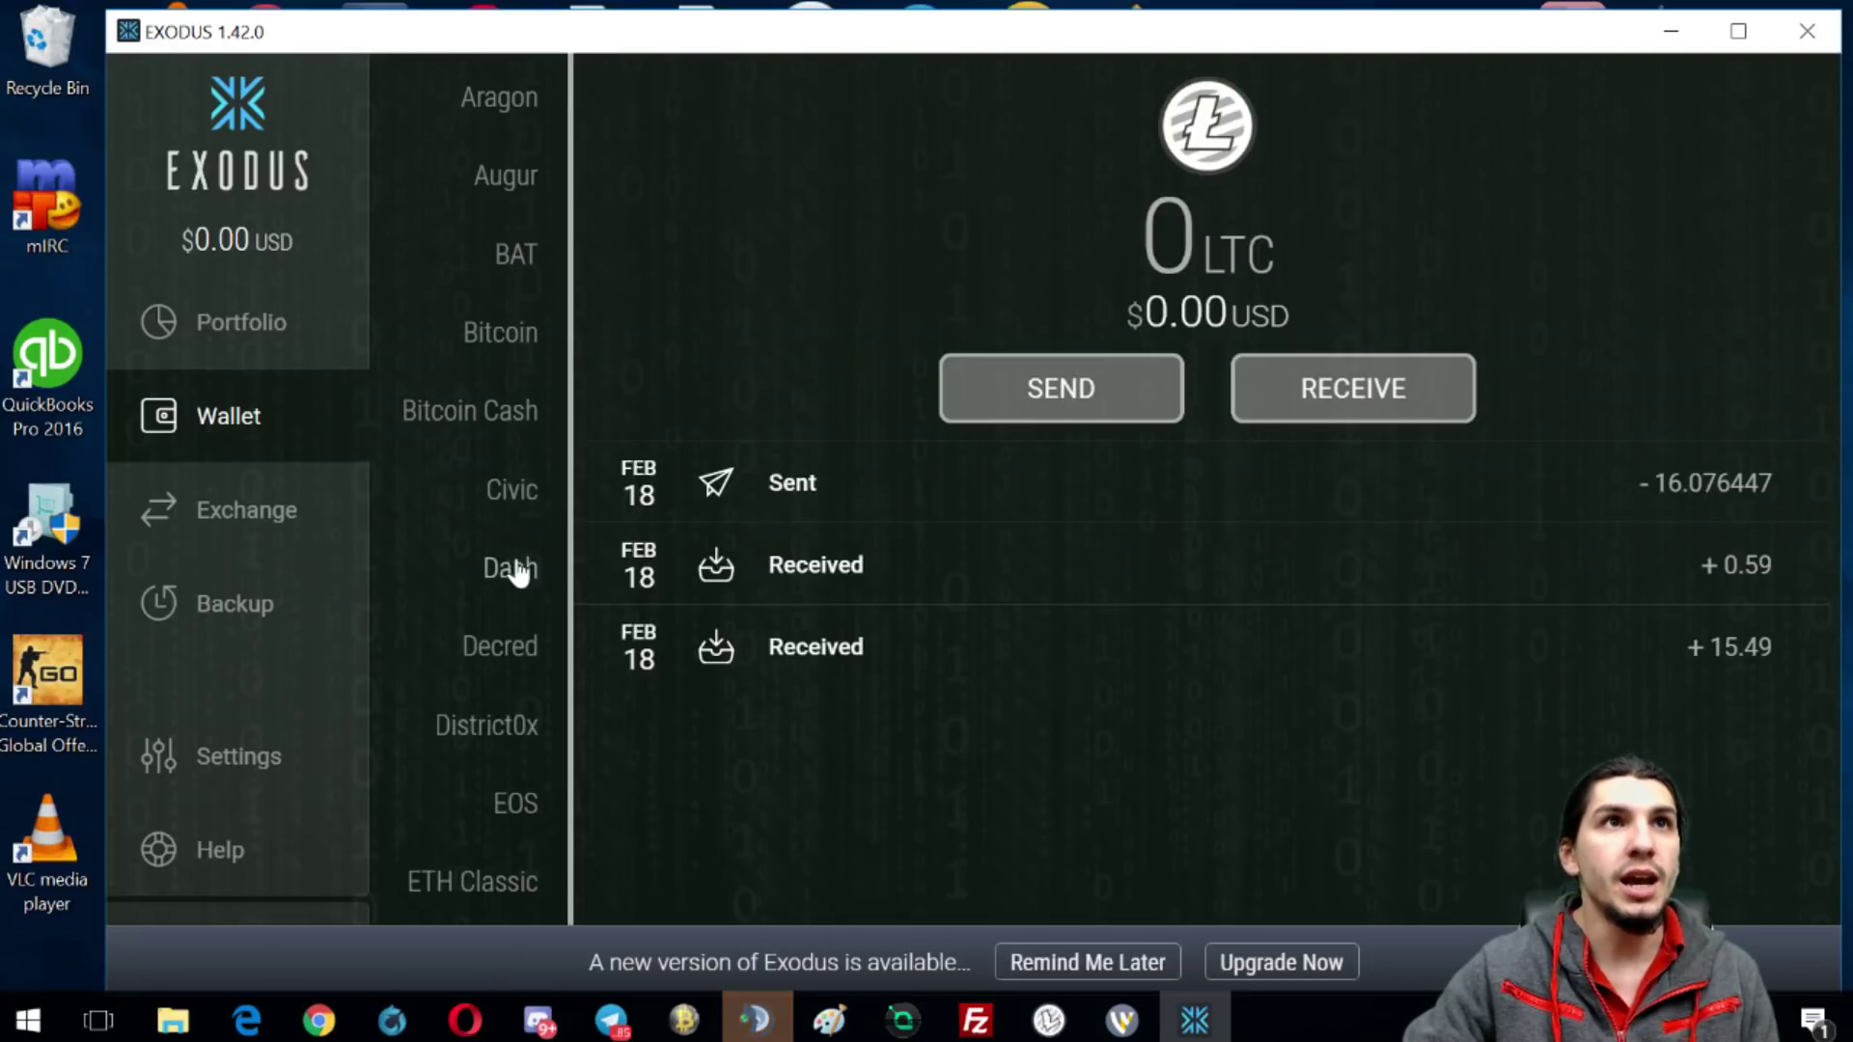
scroll(519, 572, "down", 5)
left_click(237, 313)
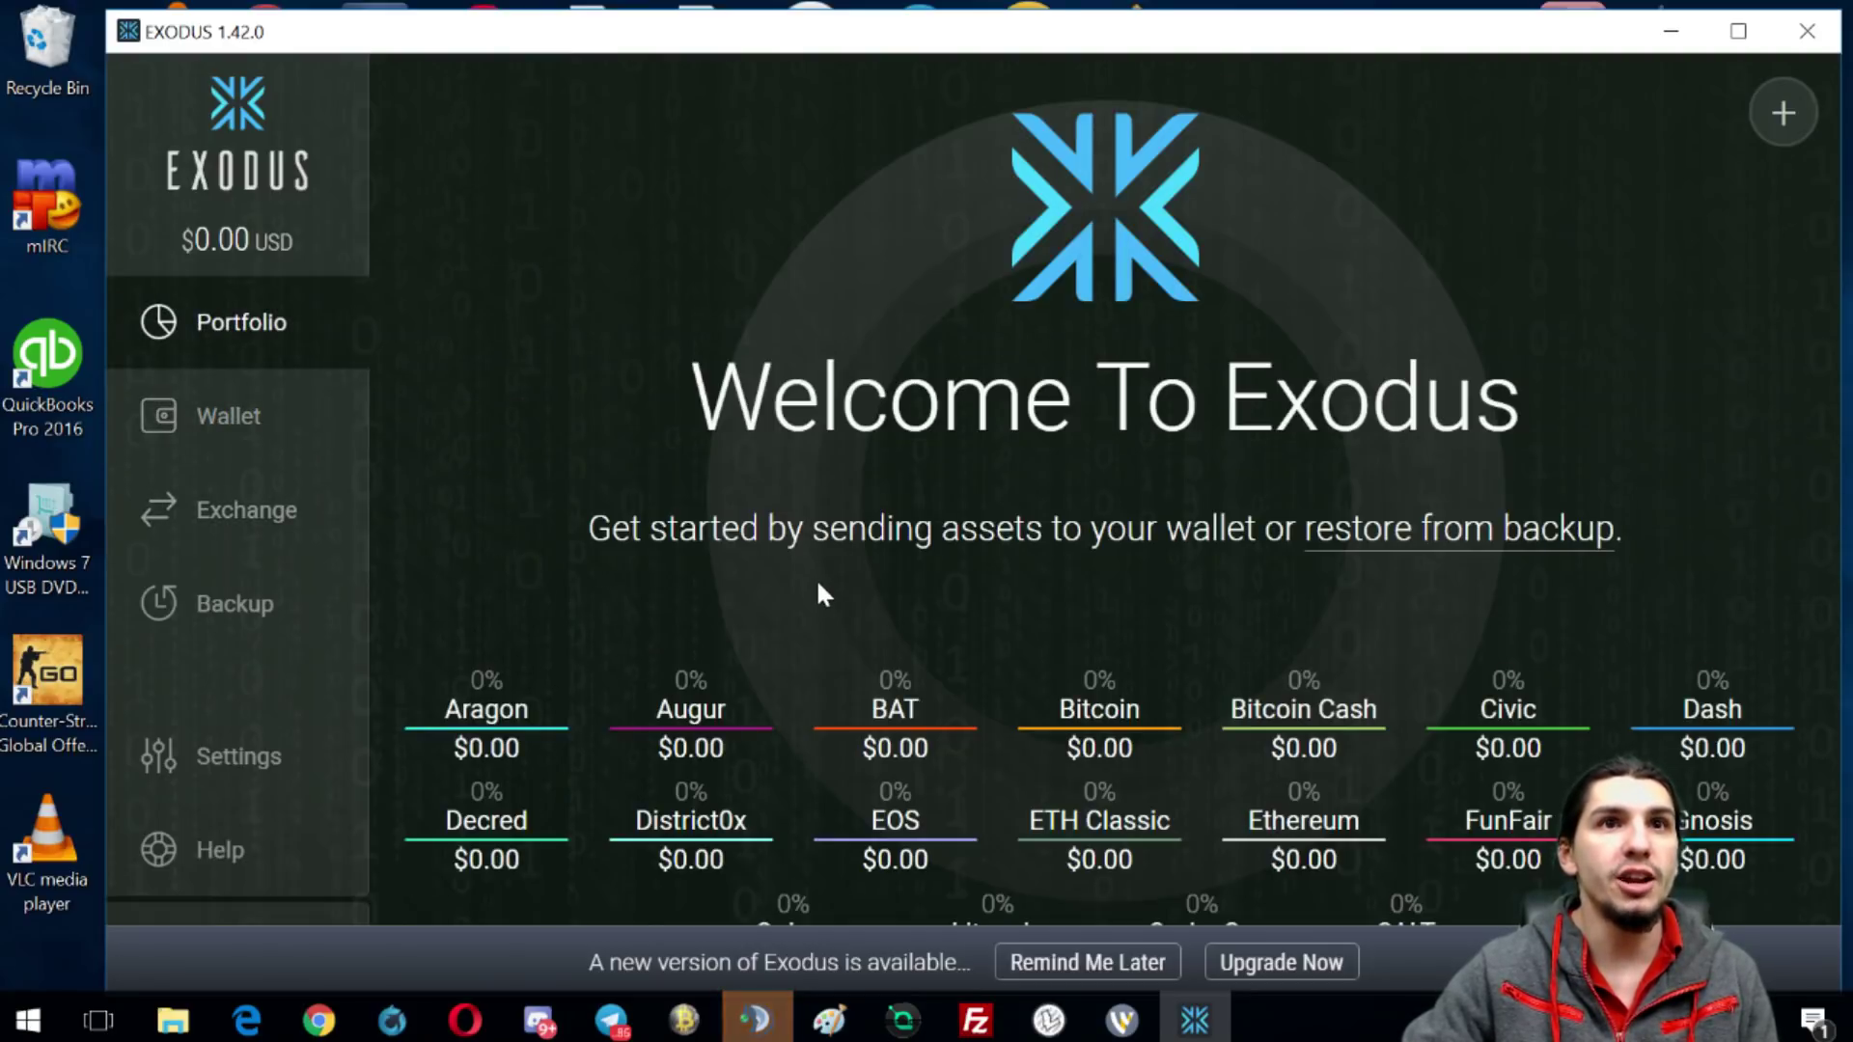
- Postpone the Exodus upgrade reminder and return to the Litecoin wallet's transaction history
left_click(1086, 962)
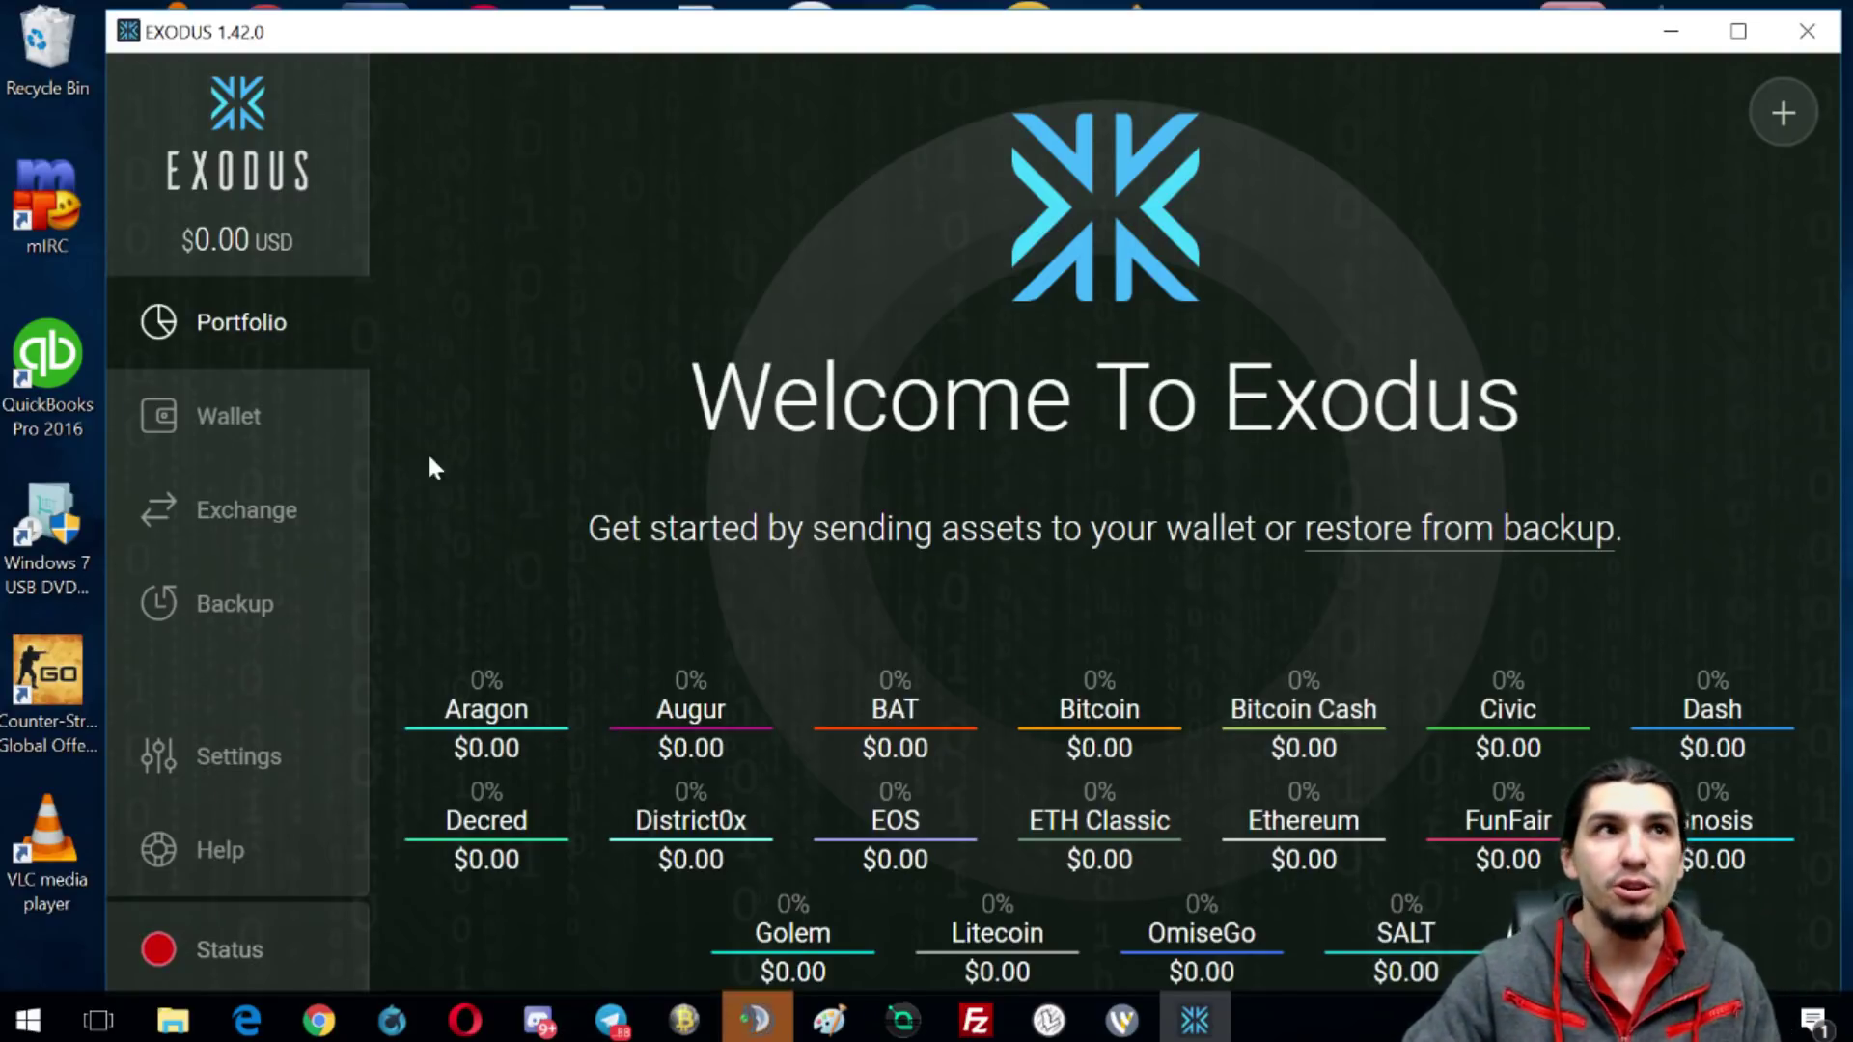
left_click(244, 418)
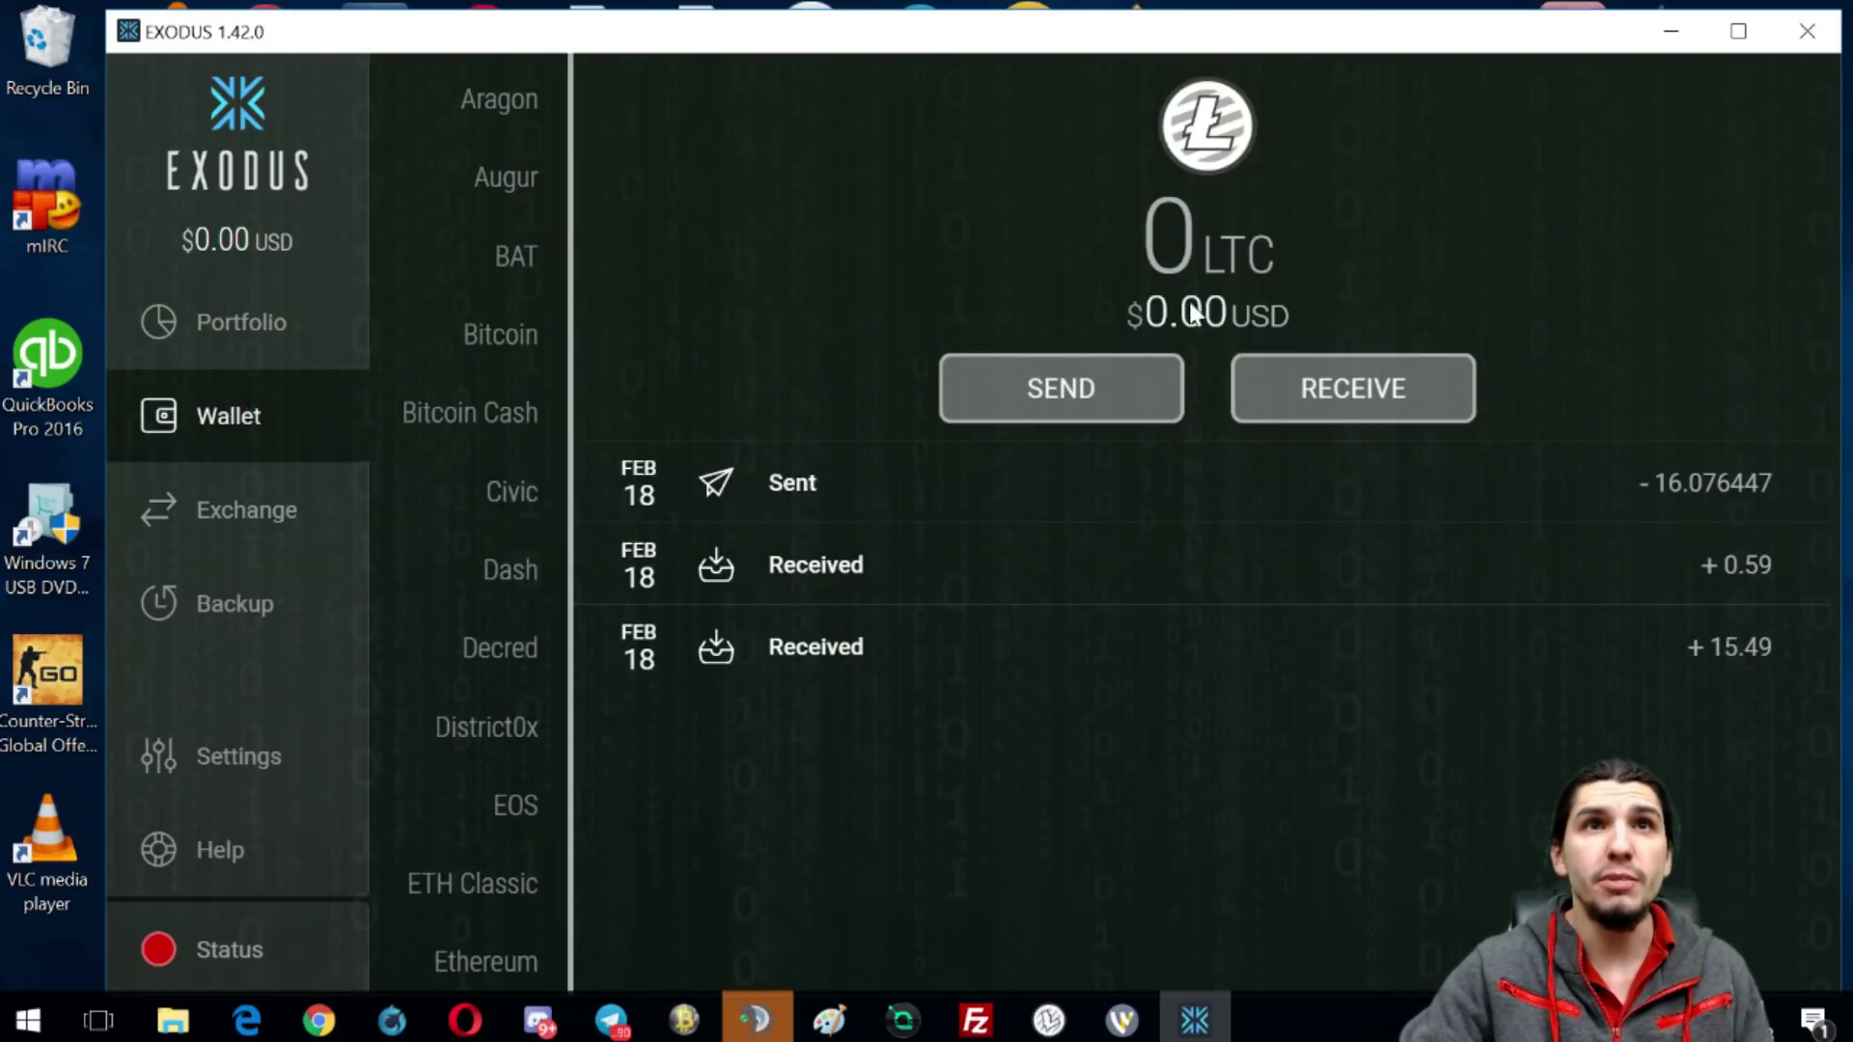
mouse_move(1696, 650)
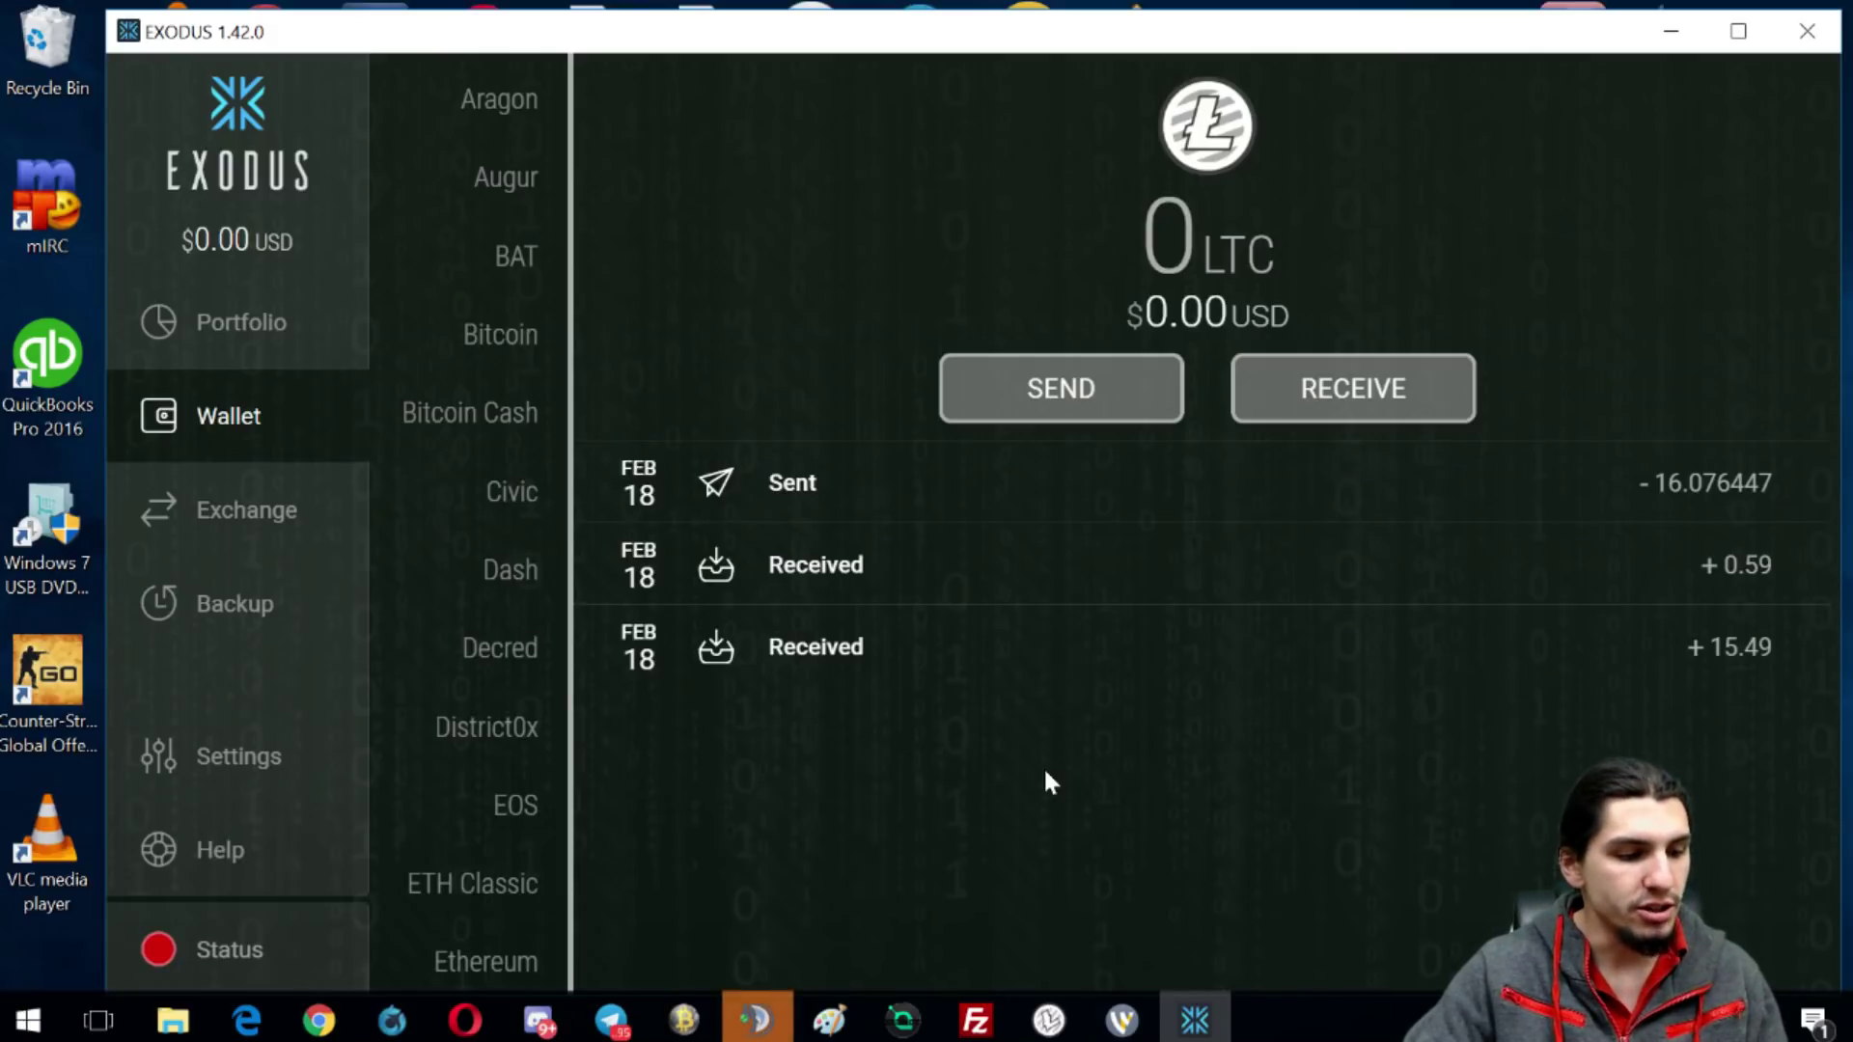
- Export the Litecoin private keys from the Exodus developer options, confirm the export and close the success notice
key("alt")
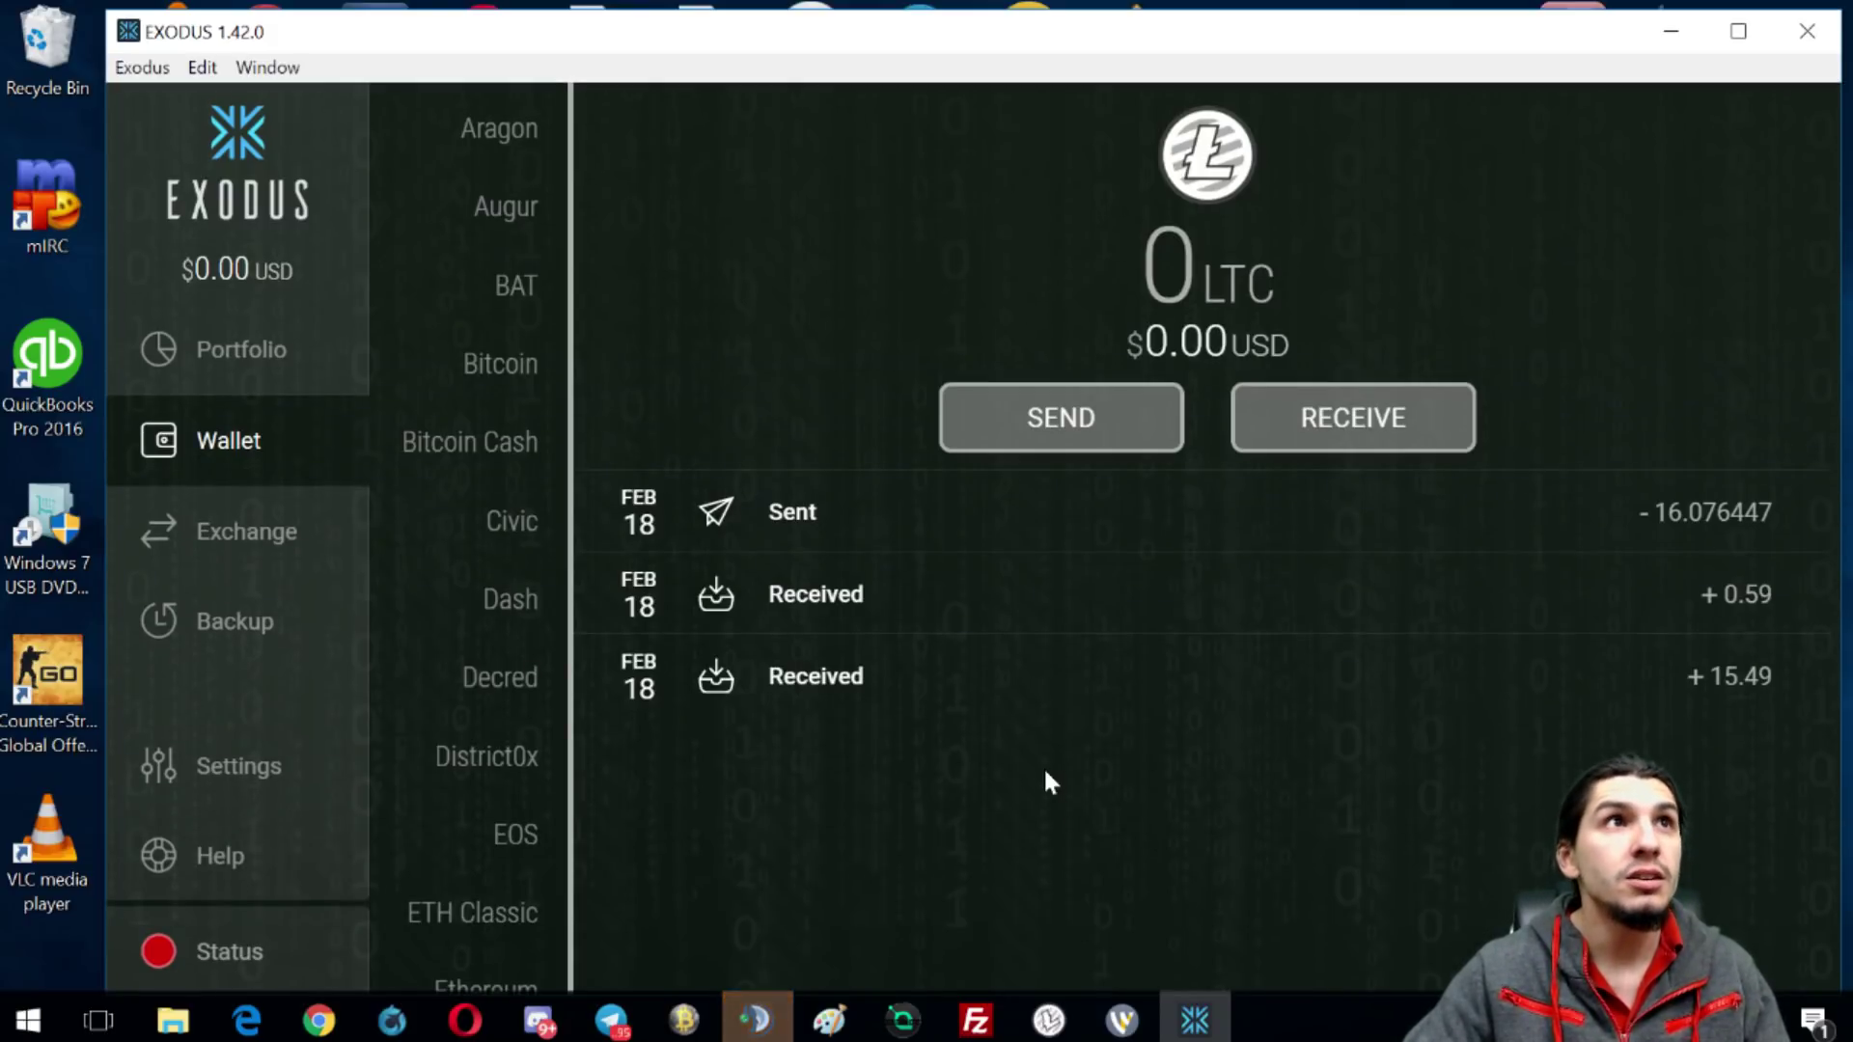
left_click(141, 69)
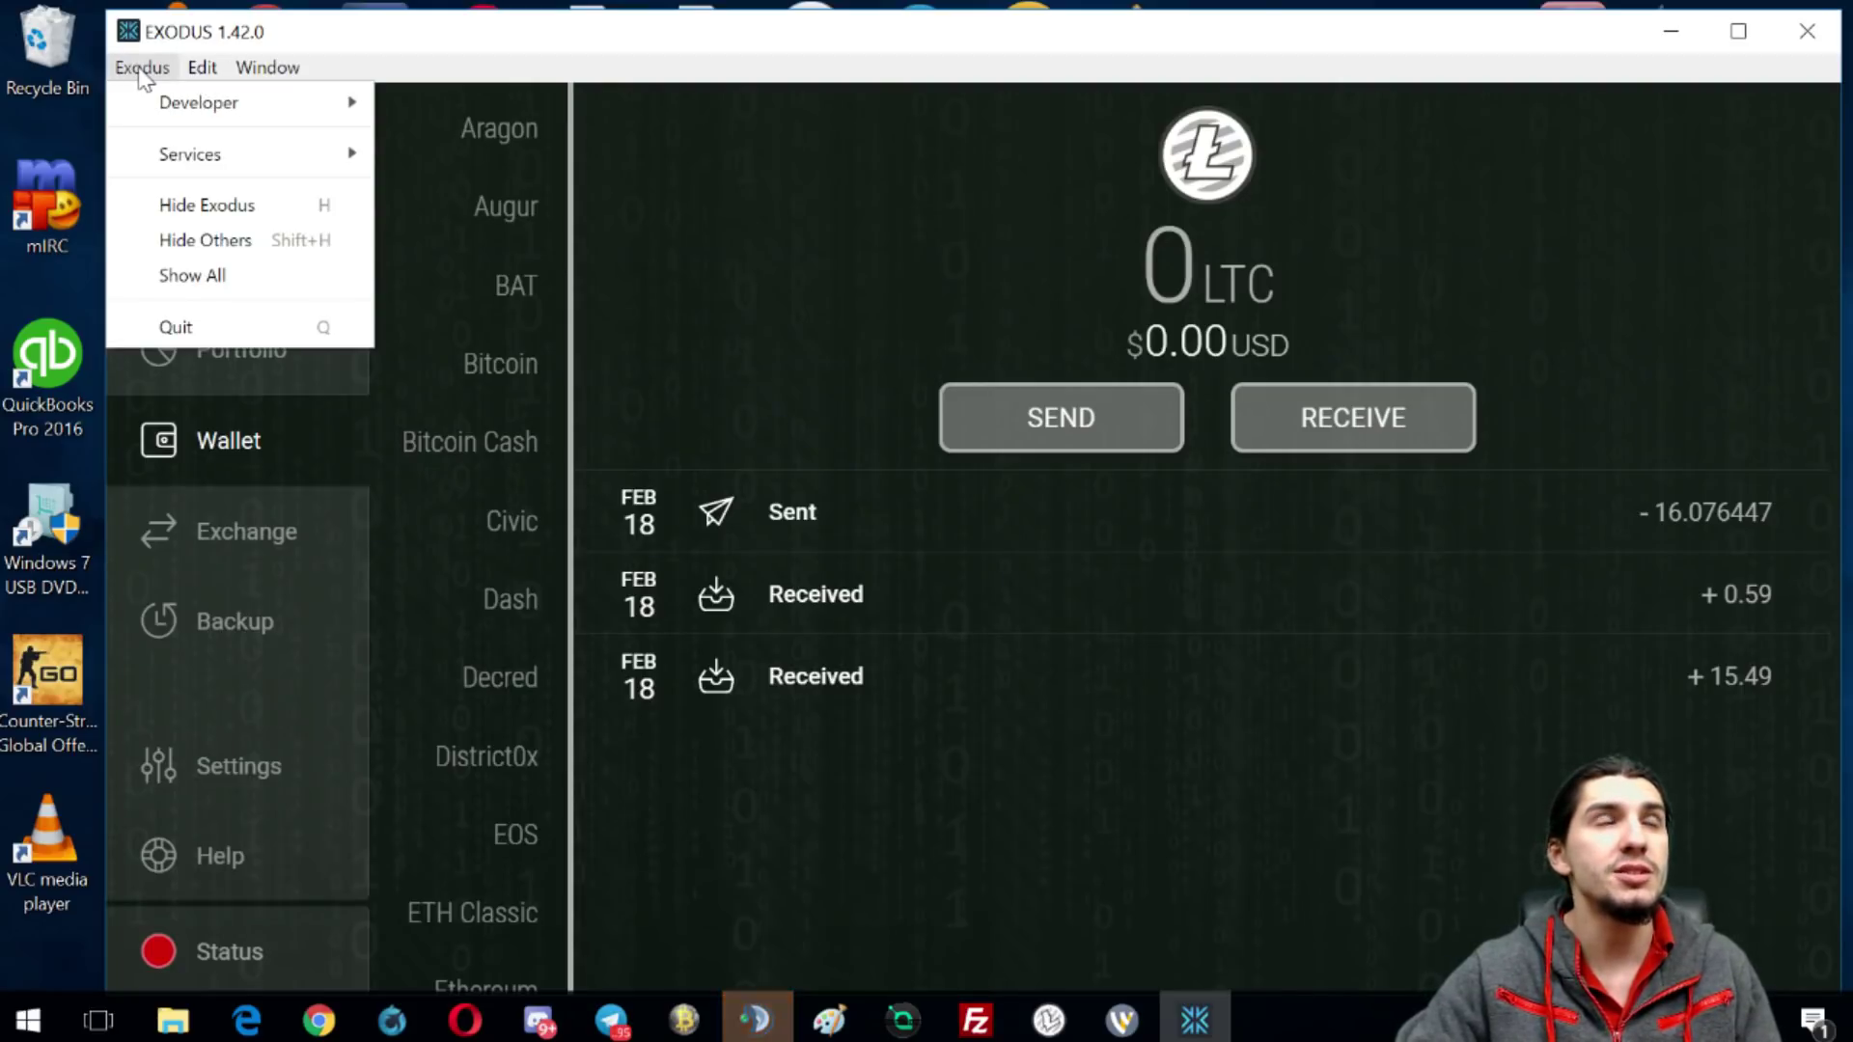
mouse_move(245, 105)
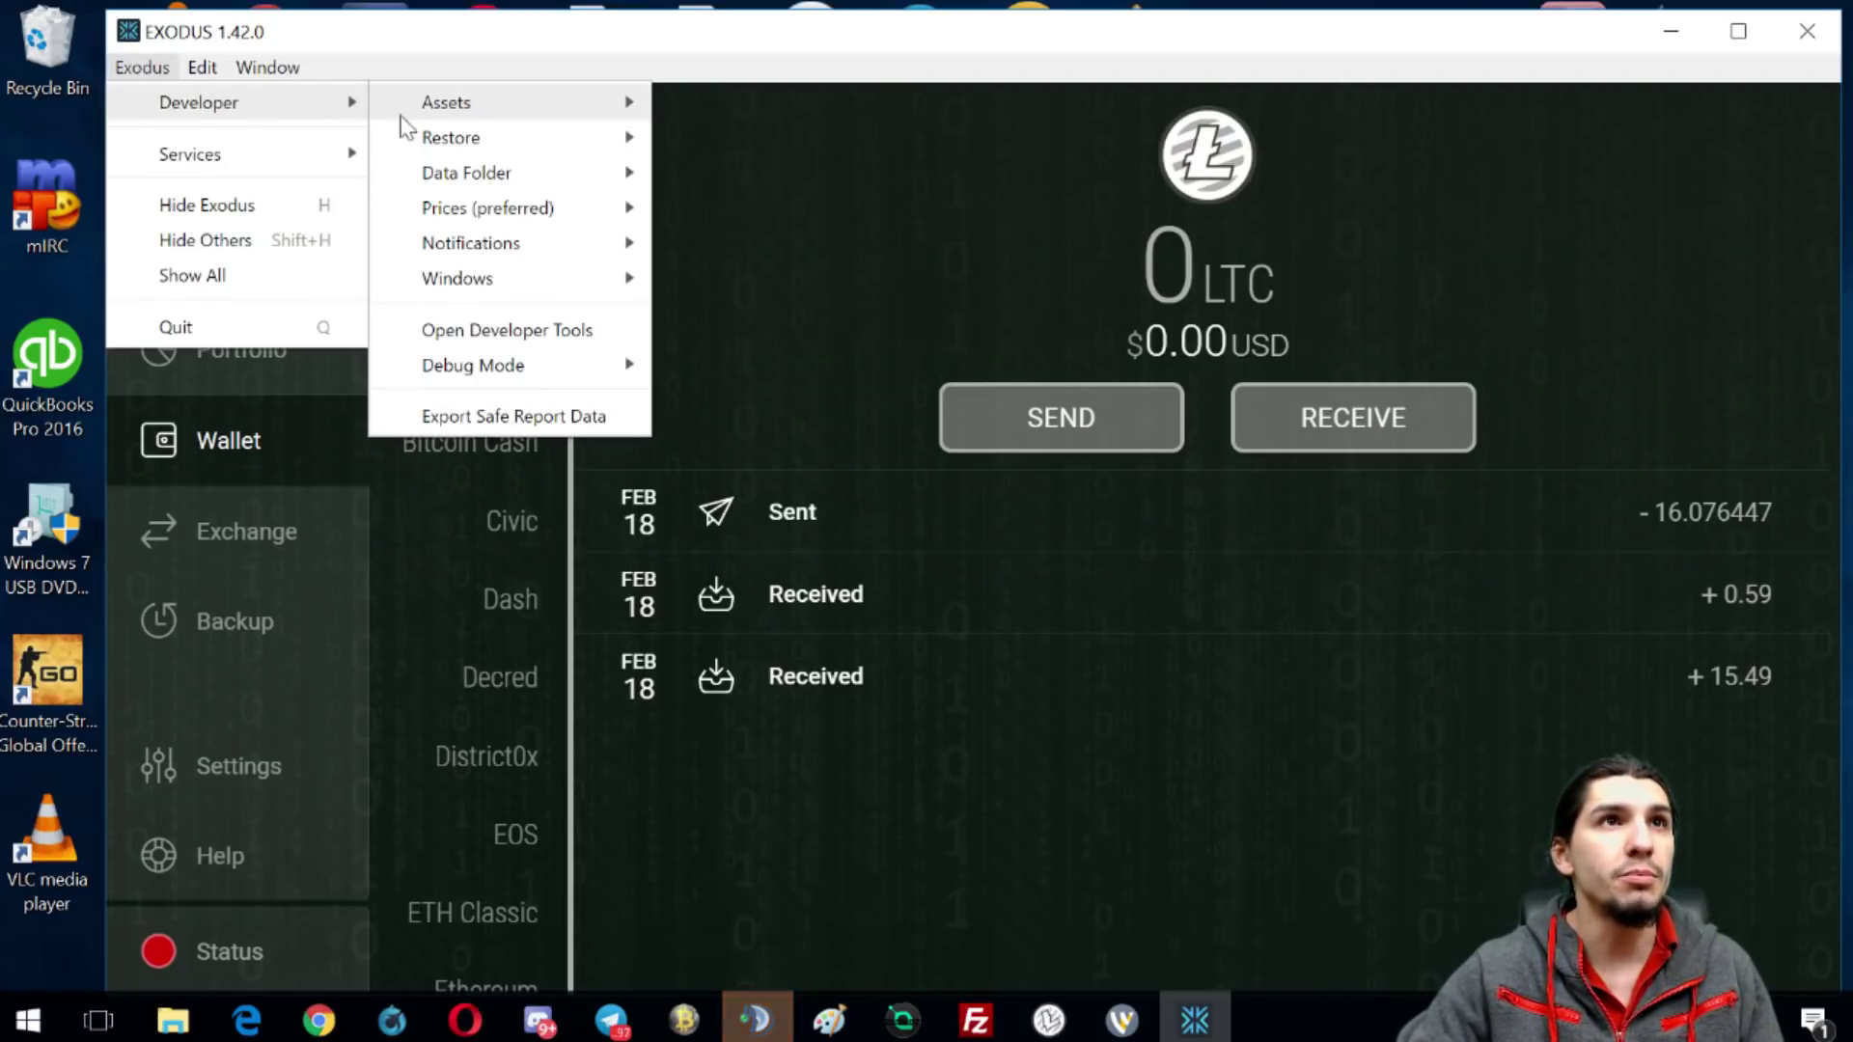
mouse_move(529, 96)
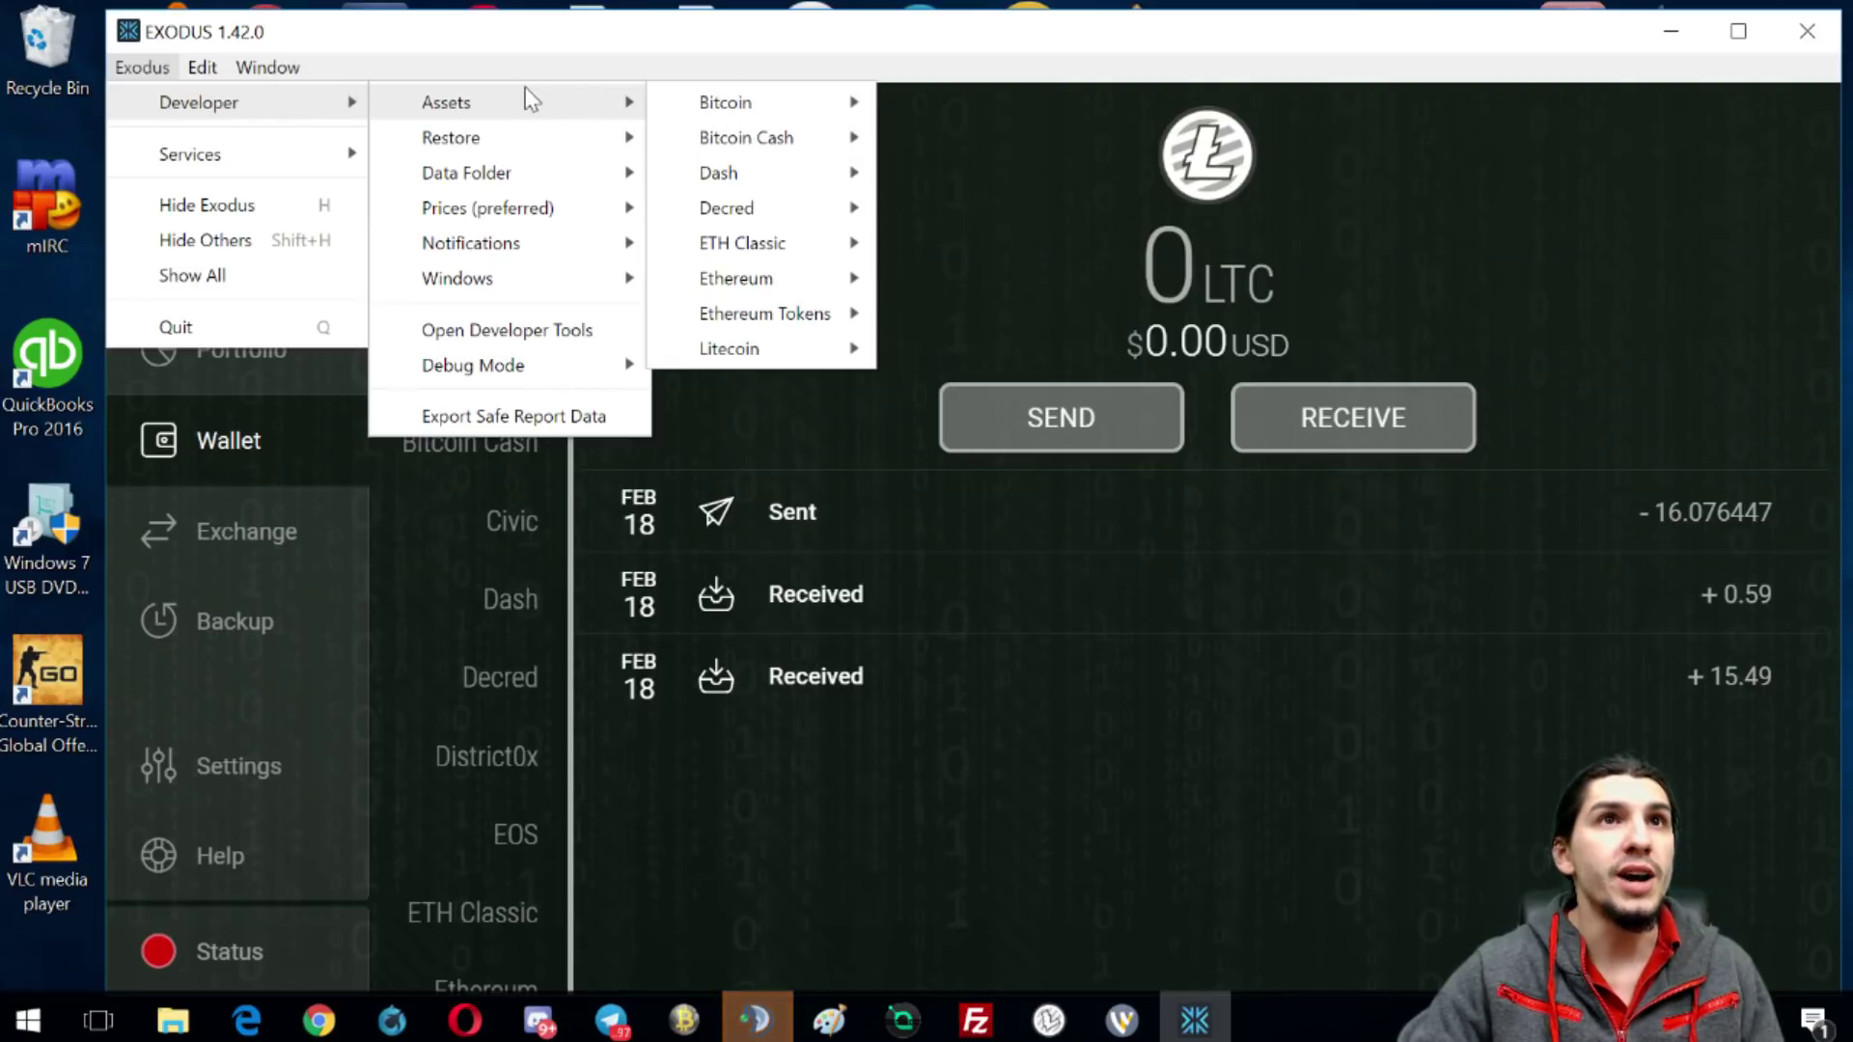
mouse_move(823, 361)
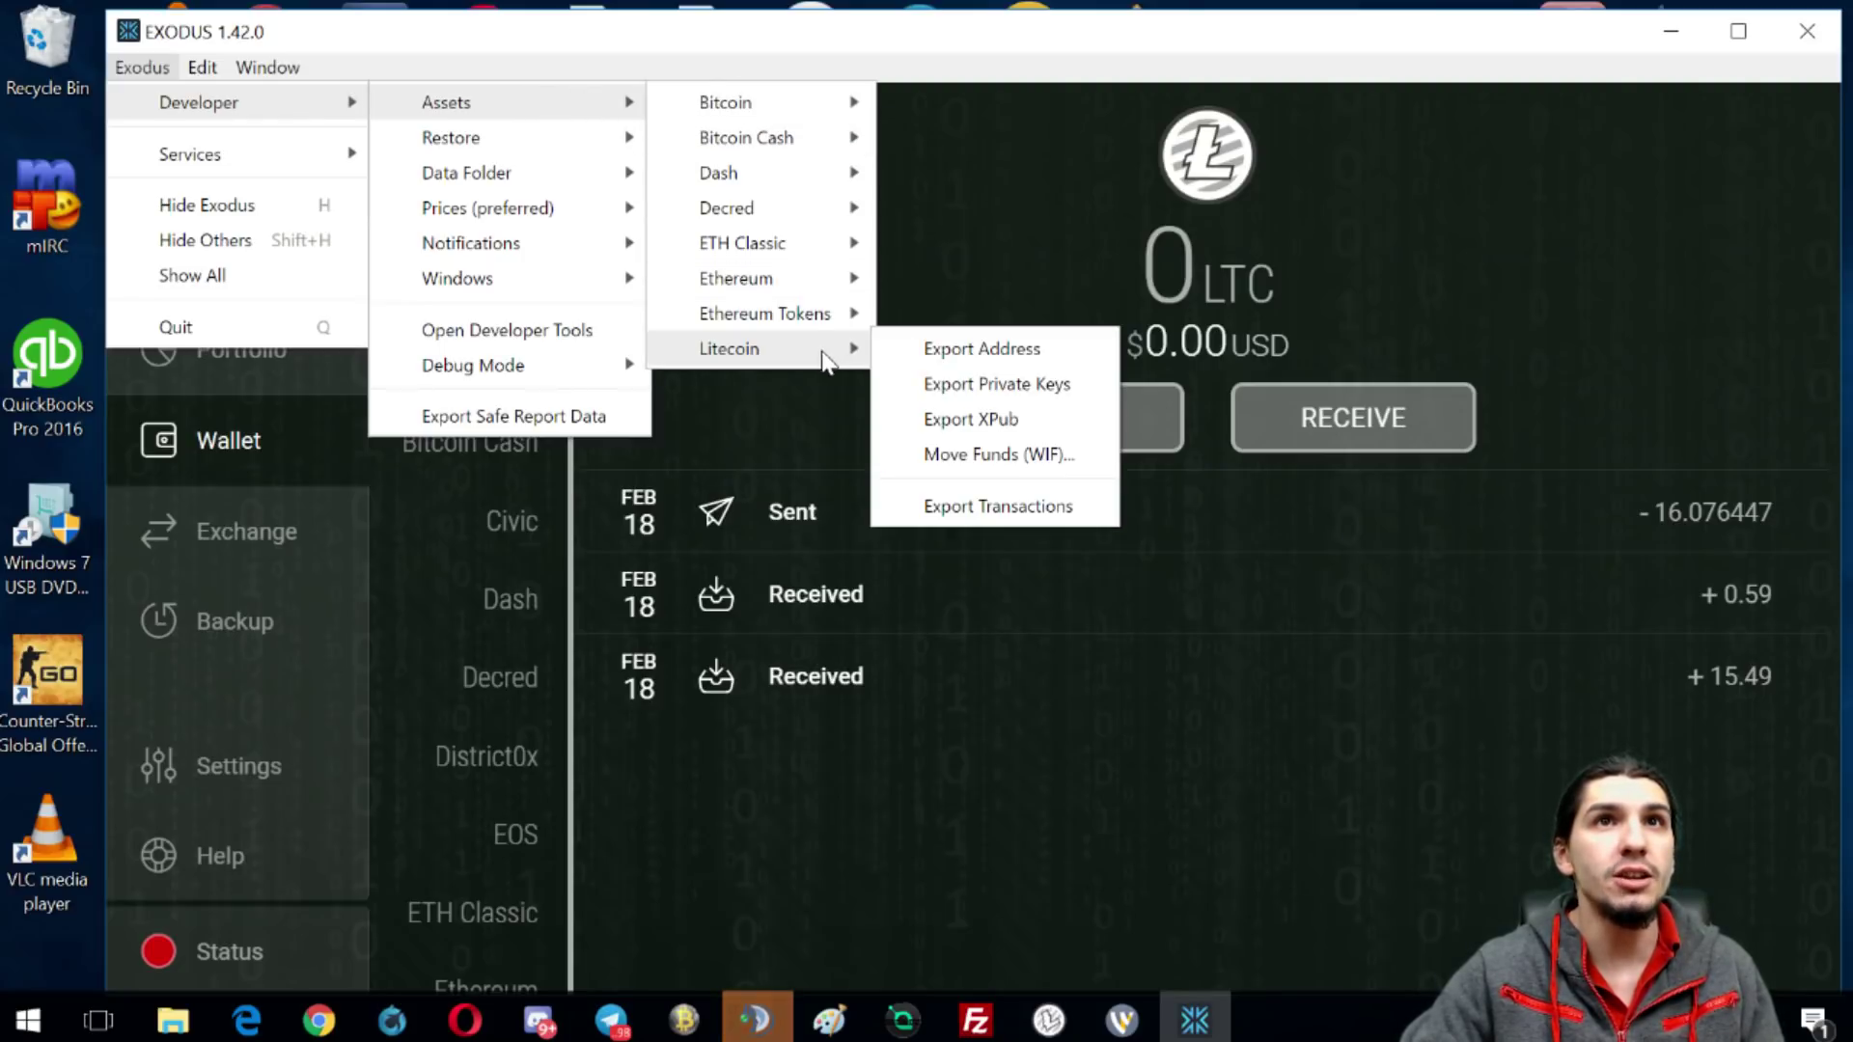
left_click(1034, 386)
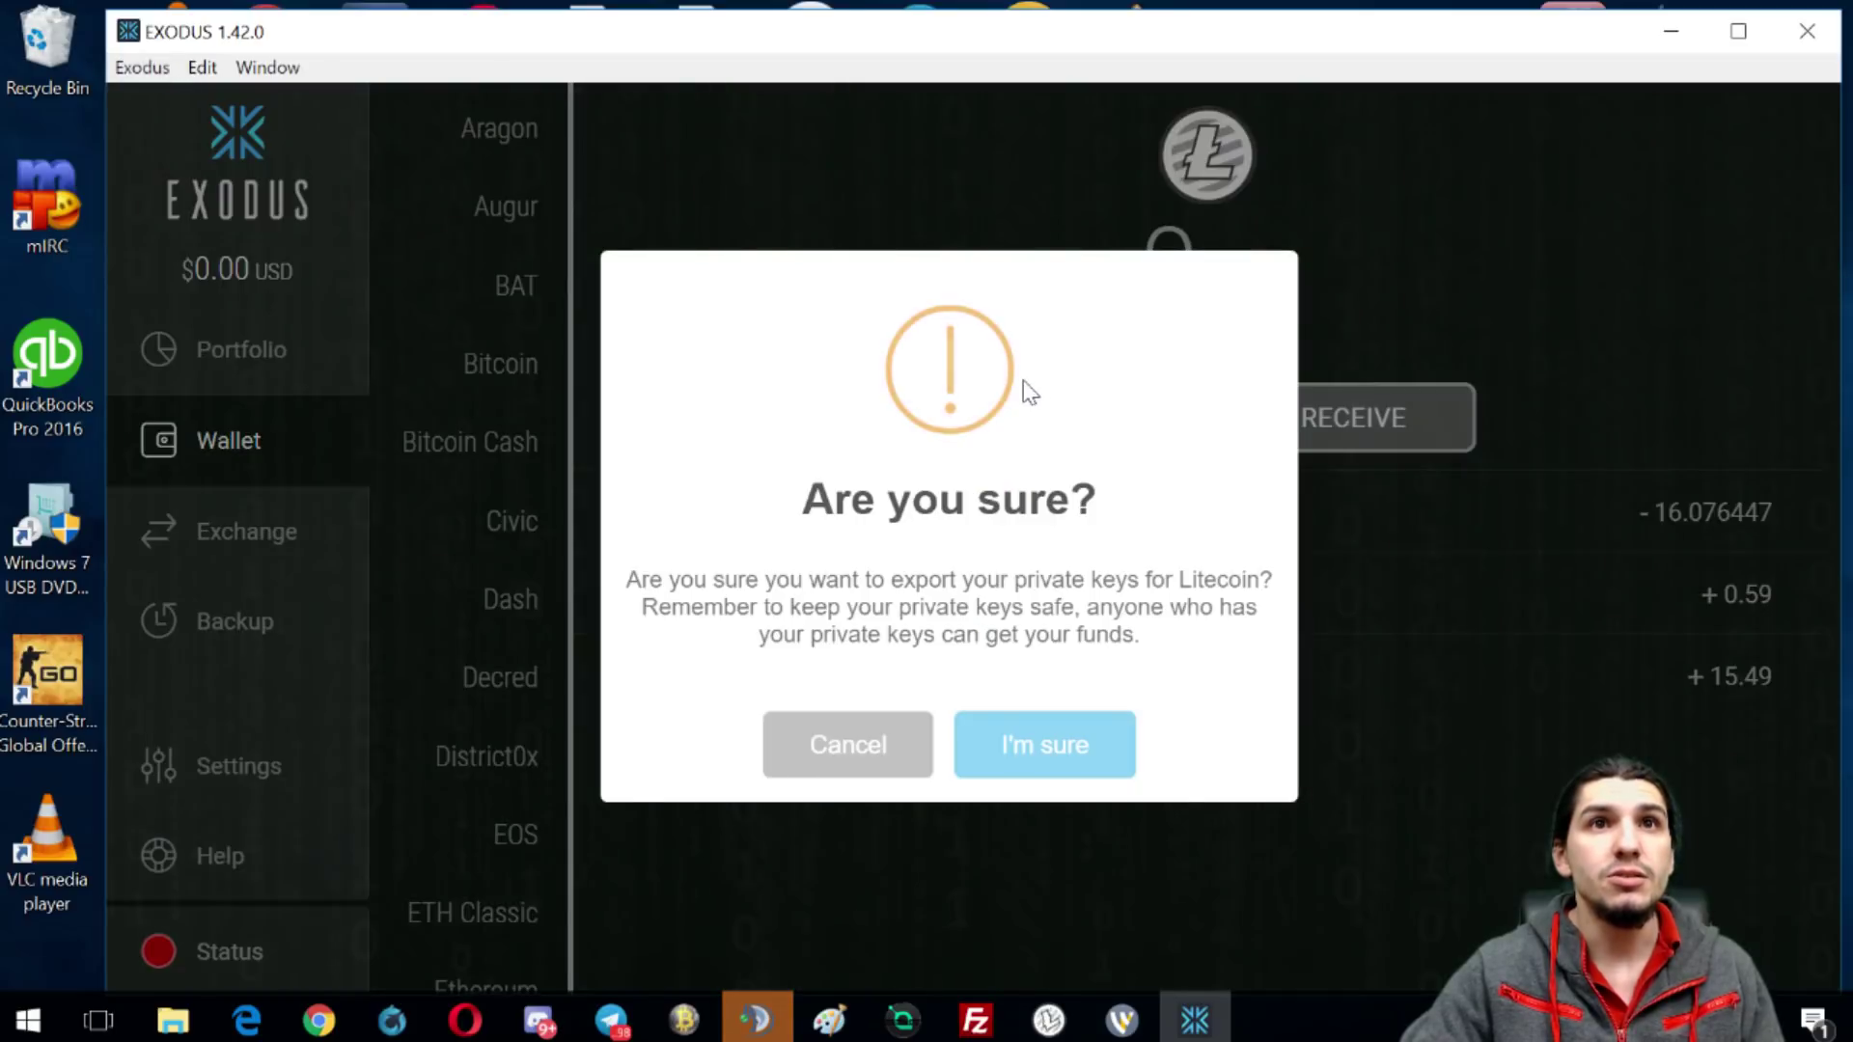
left_click(1049, 753)
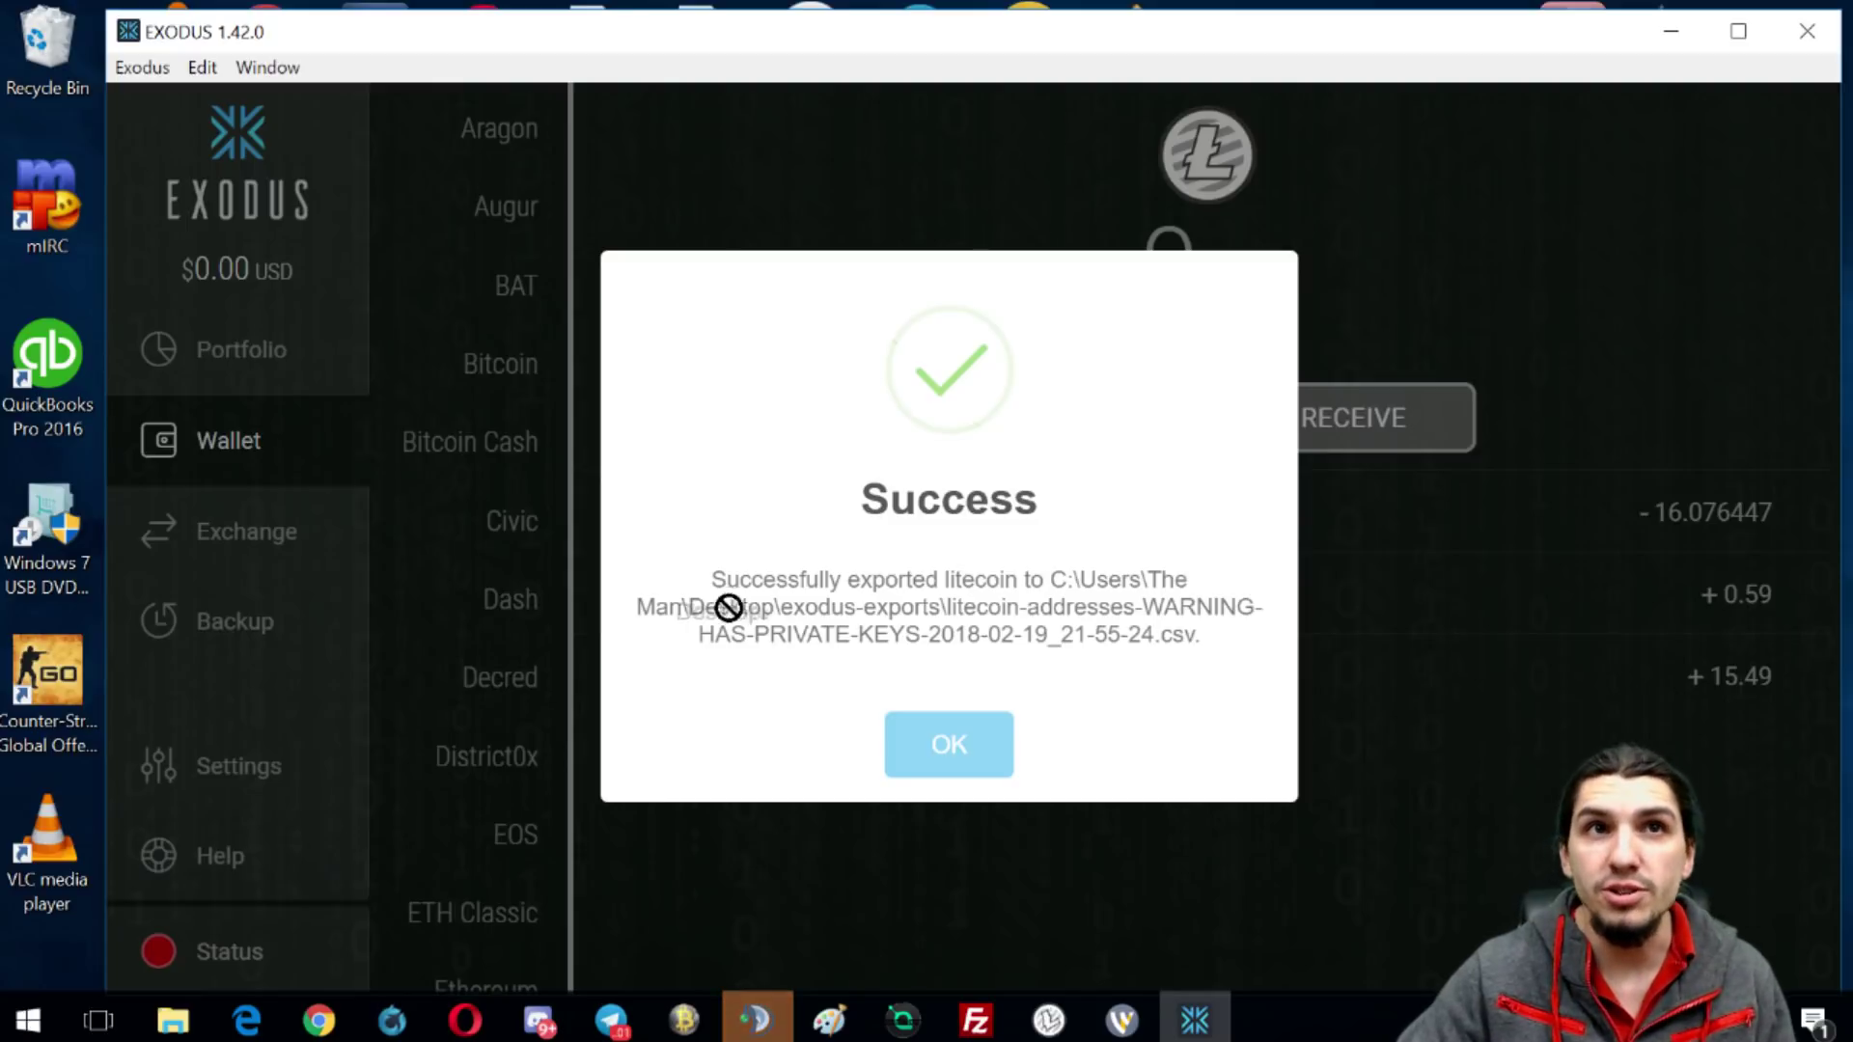
left_click_drag(723, 606, 749, 590)
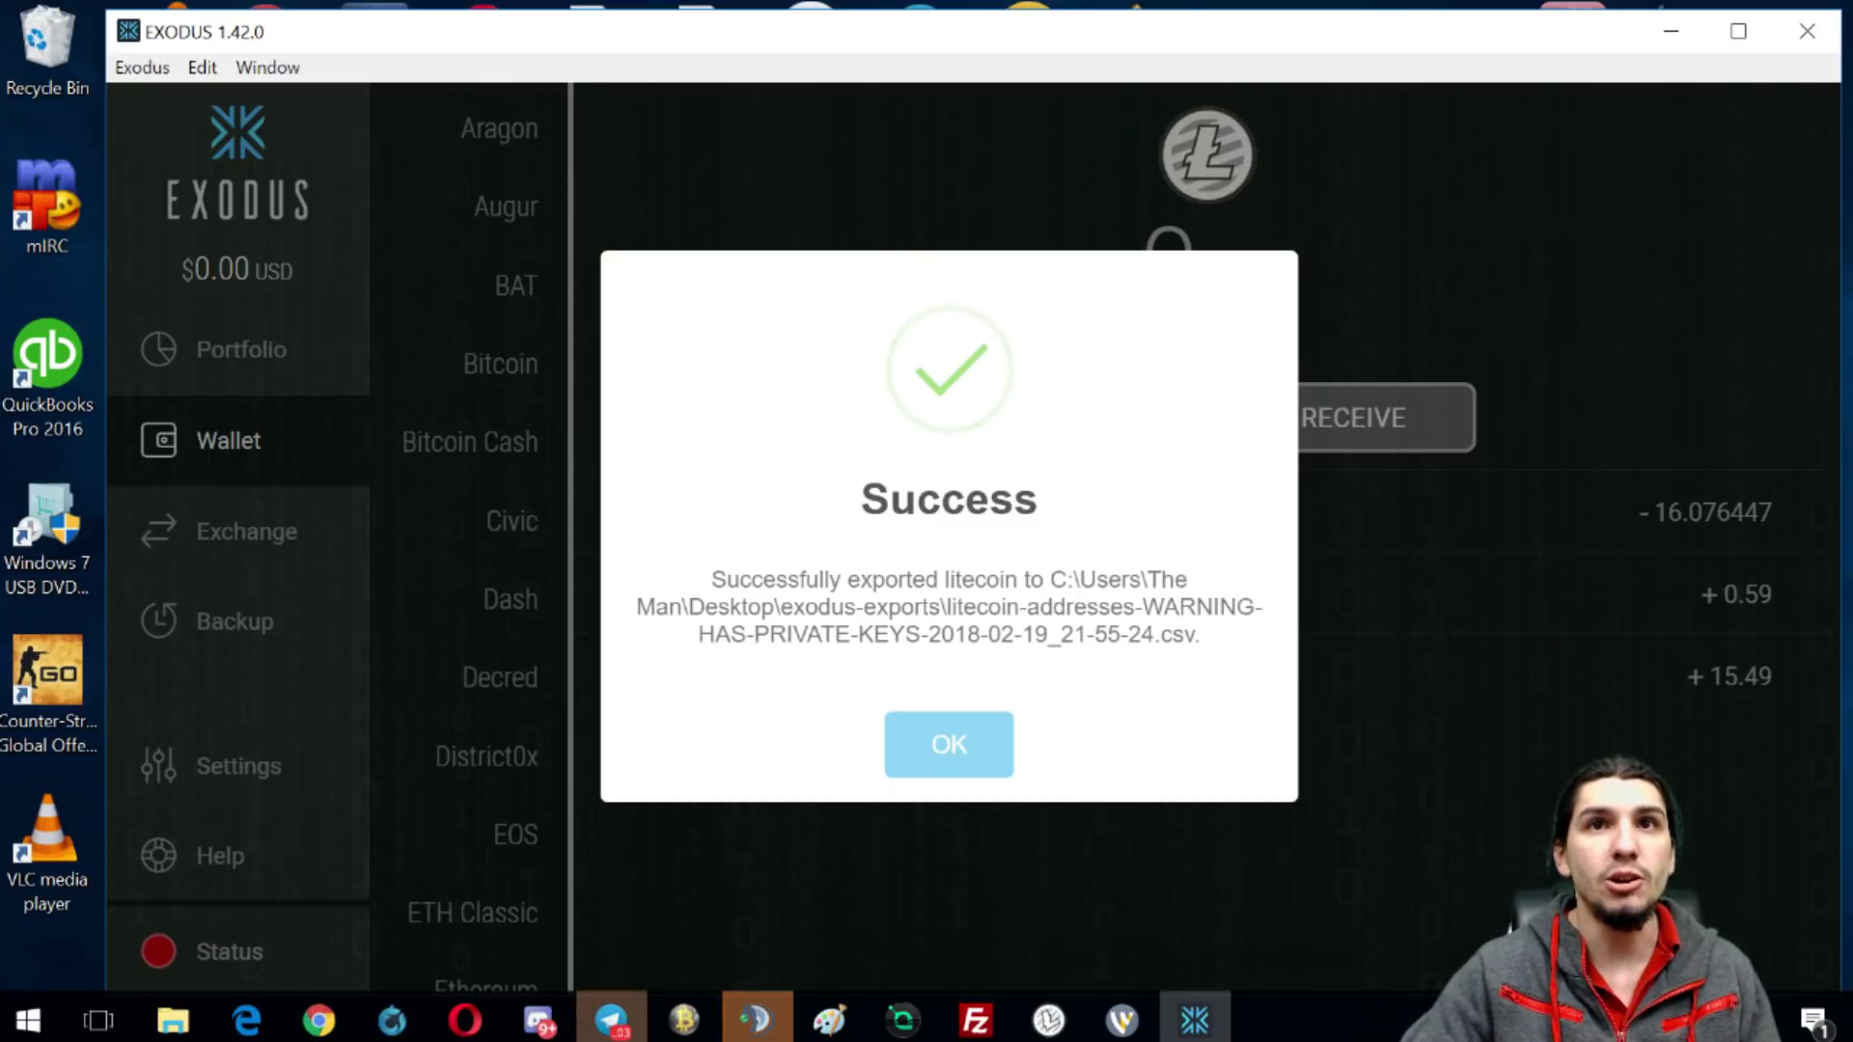
left_click(968, 749)
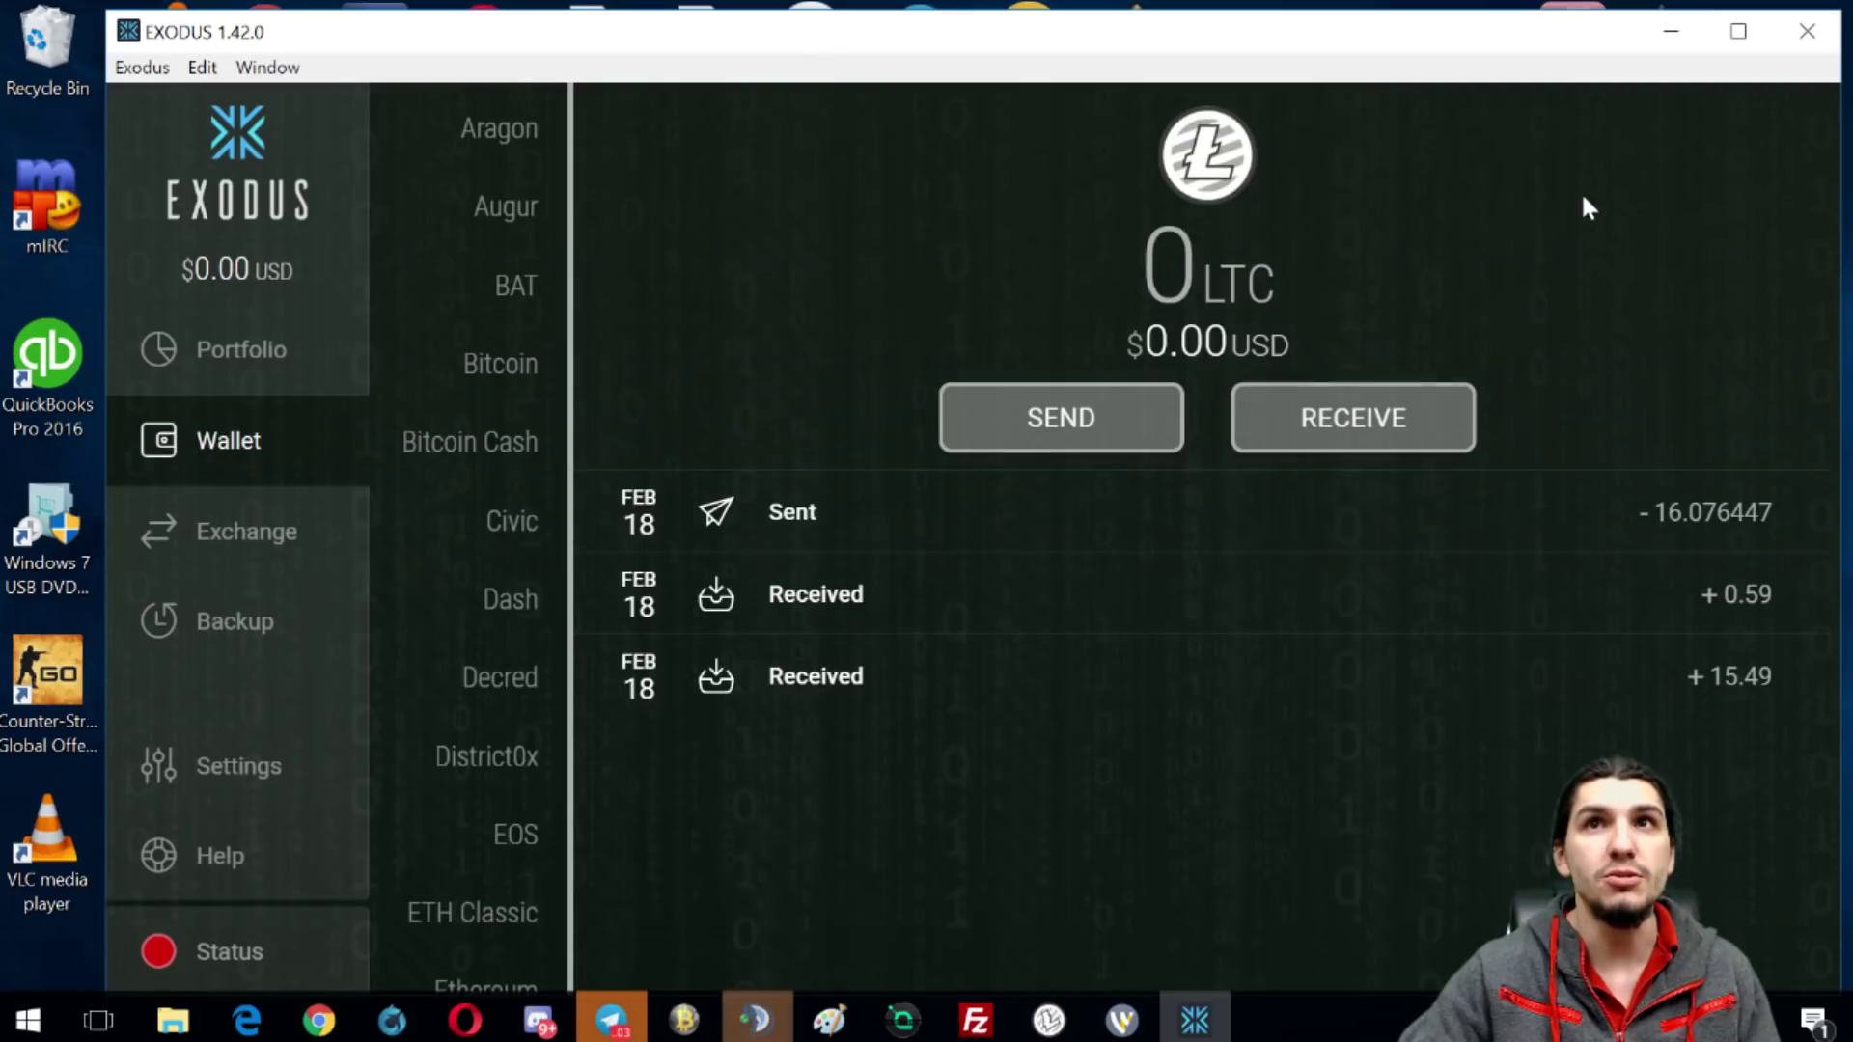
- Close the Exodus wallet and move the LitecoinCash Core window aside to uncover the exodus-exports folder on the desktop
left_click(1807, 31)
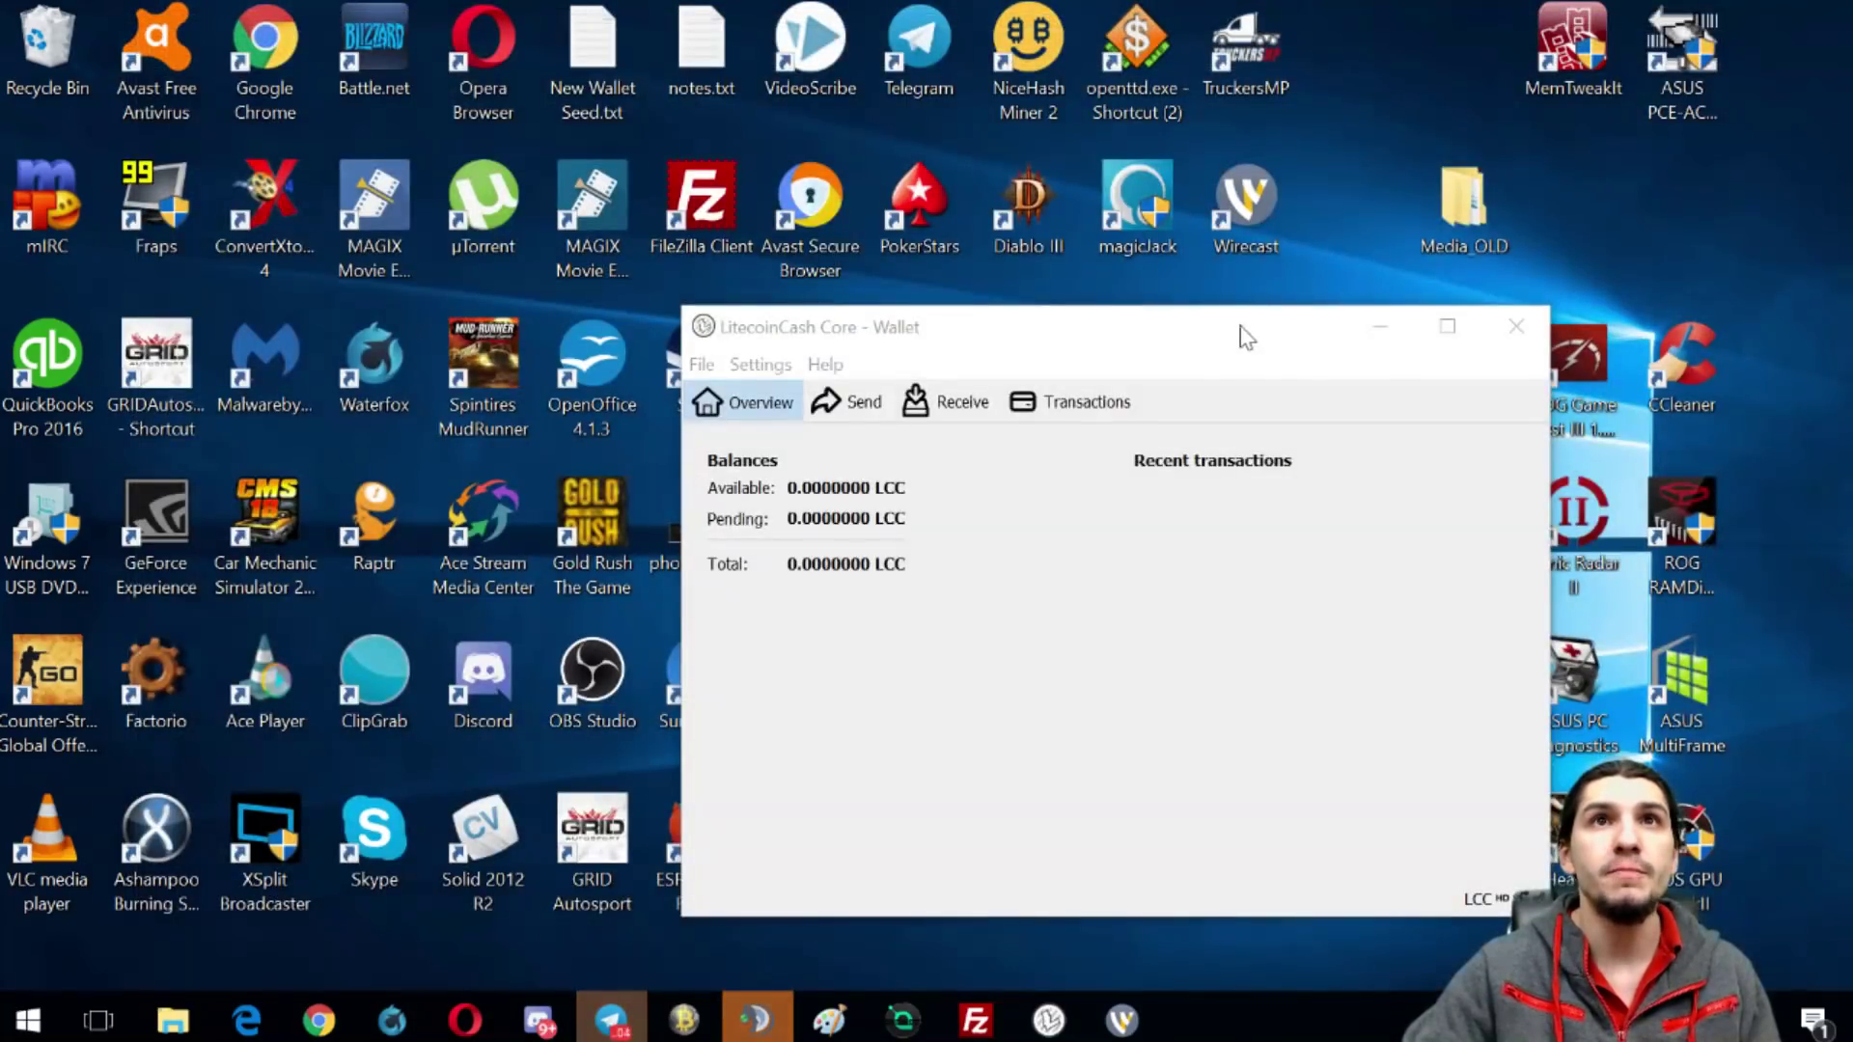
left_click_drag(1248, 328, 833, 294)
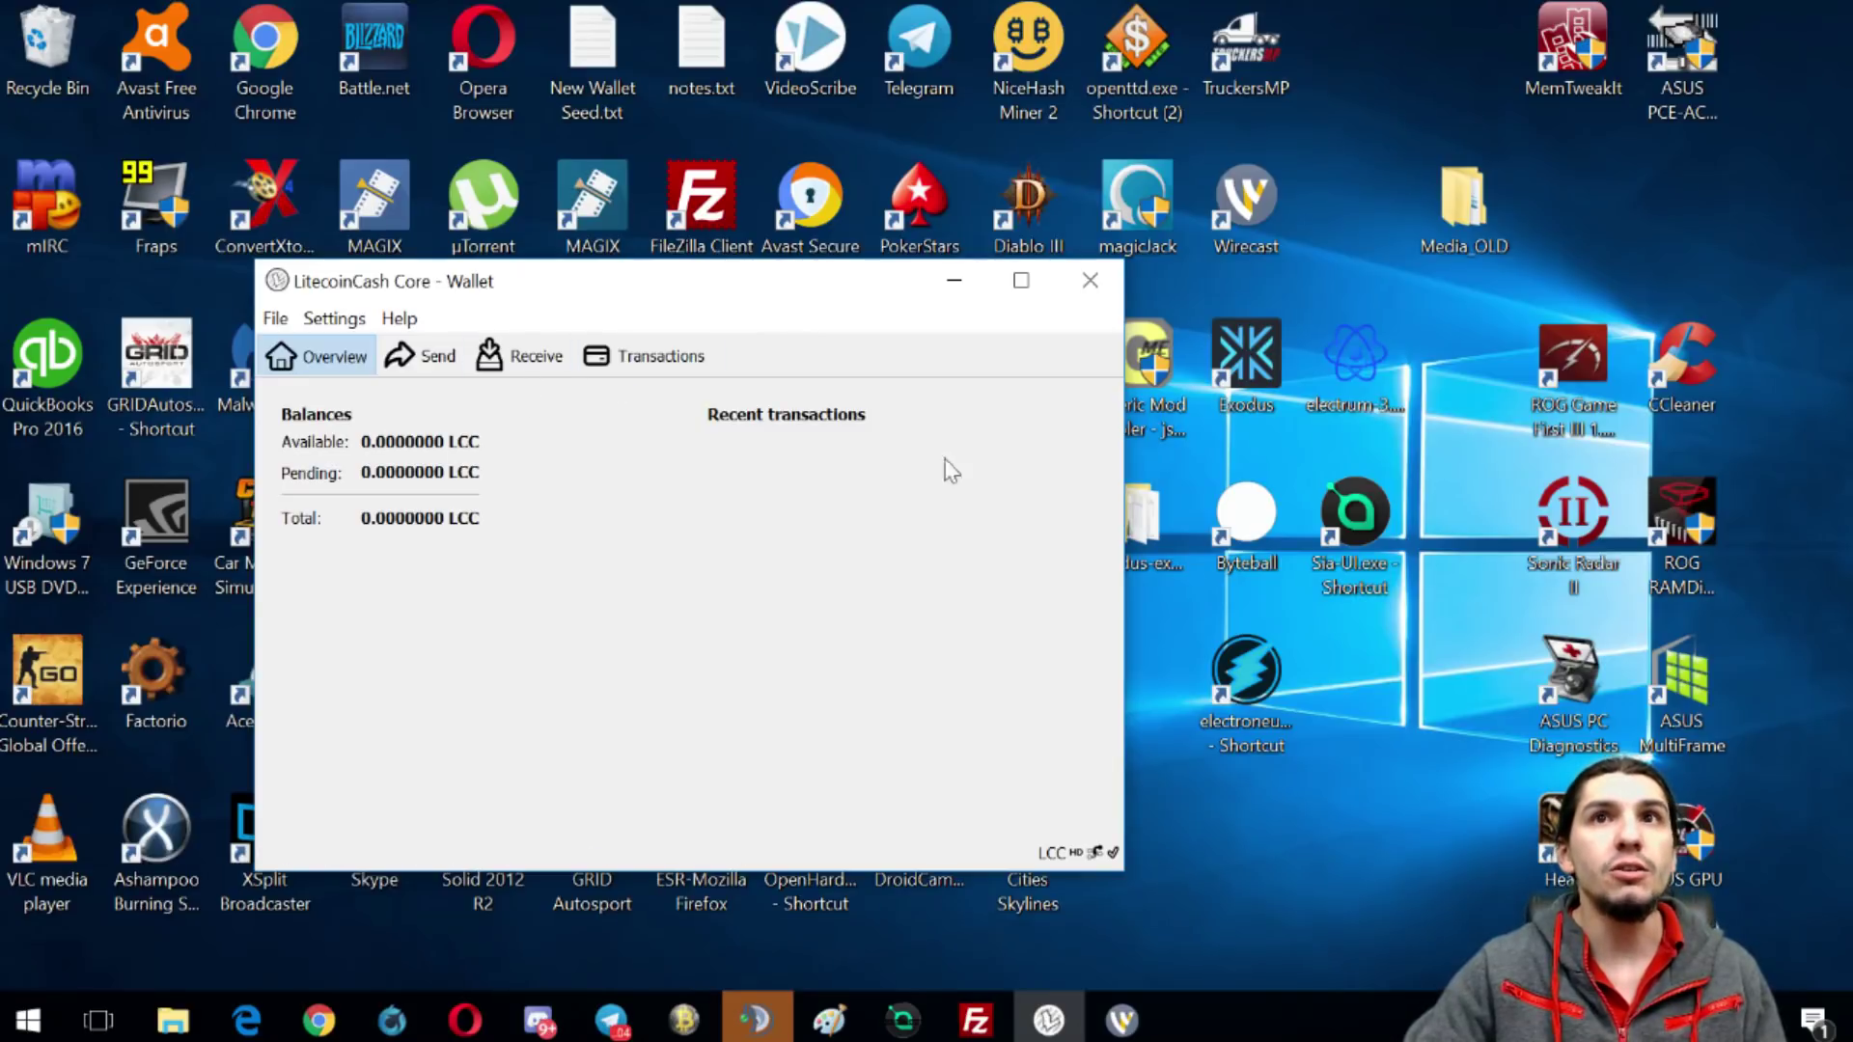
left_click_drag(763, 280, 681, 303)
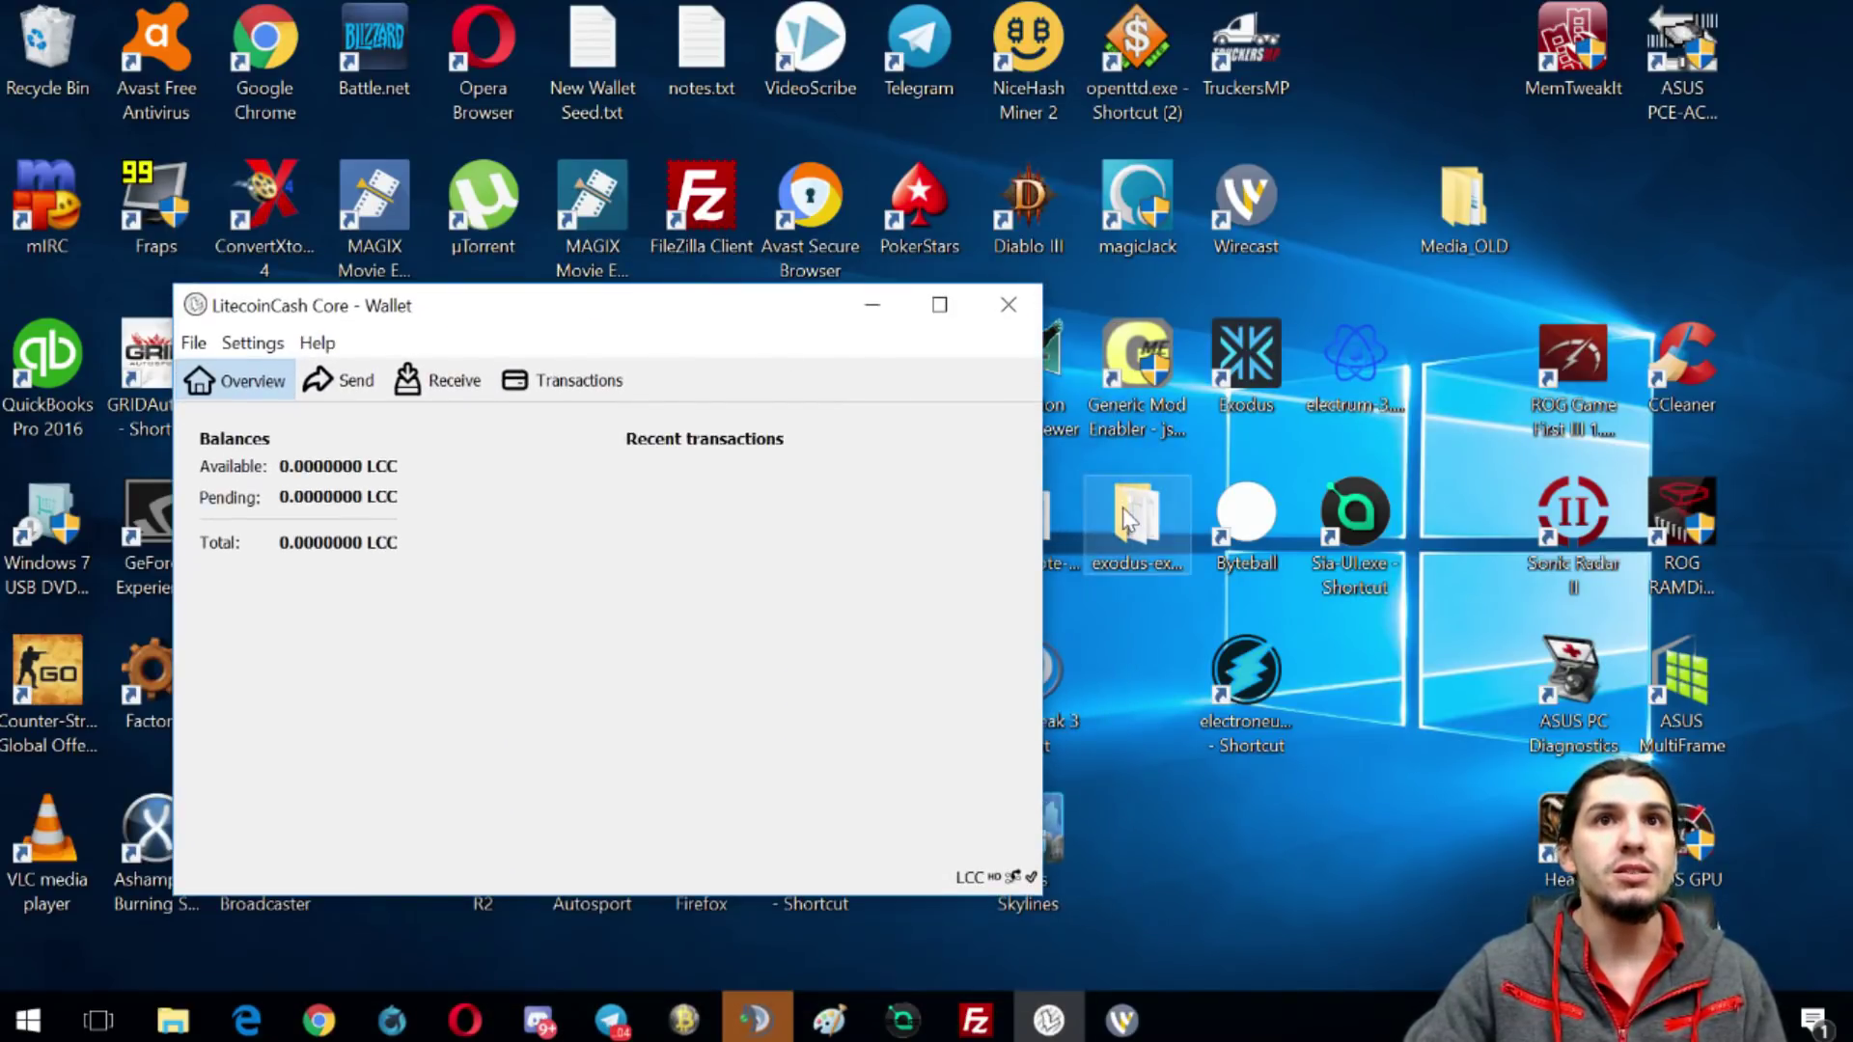
- Open litecoin-addresses-WARNING-HAS-PRIVATE-KEYS-2018-02-17_20-31-40.csv from the exodus-exports folder for editing in Notepad and place it beside the LitecoinCash Core wallet
left_click(1134, 526)
double_click(1134, 526)
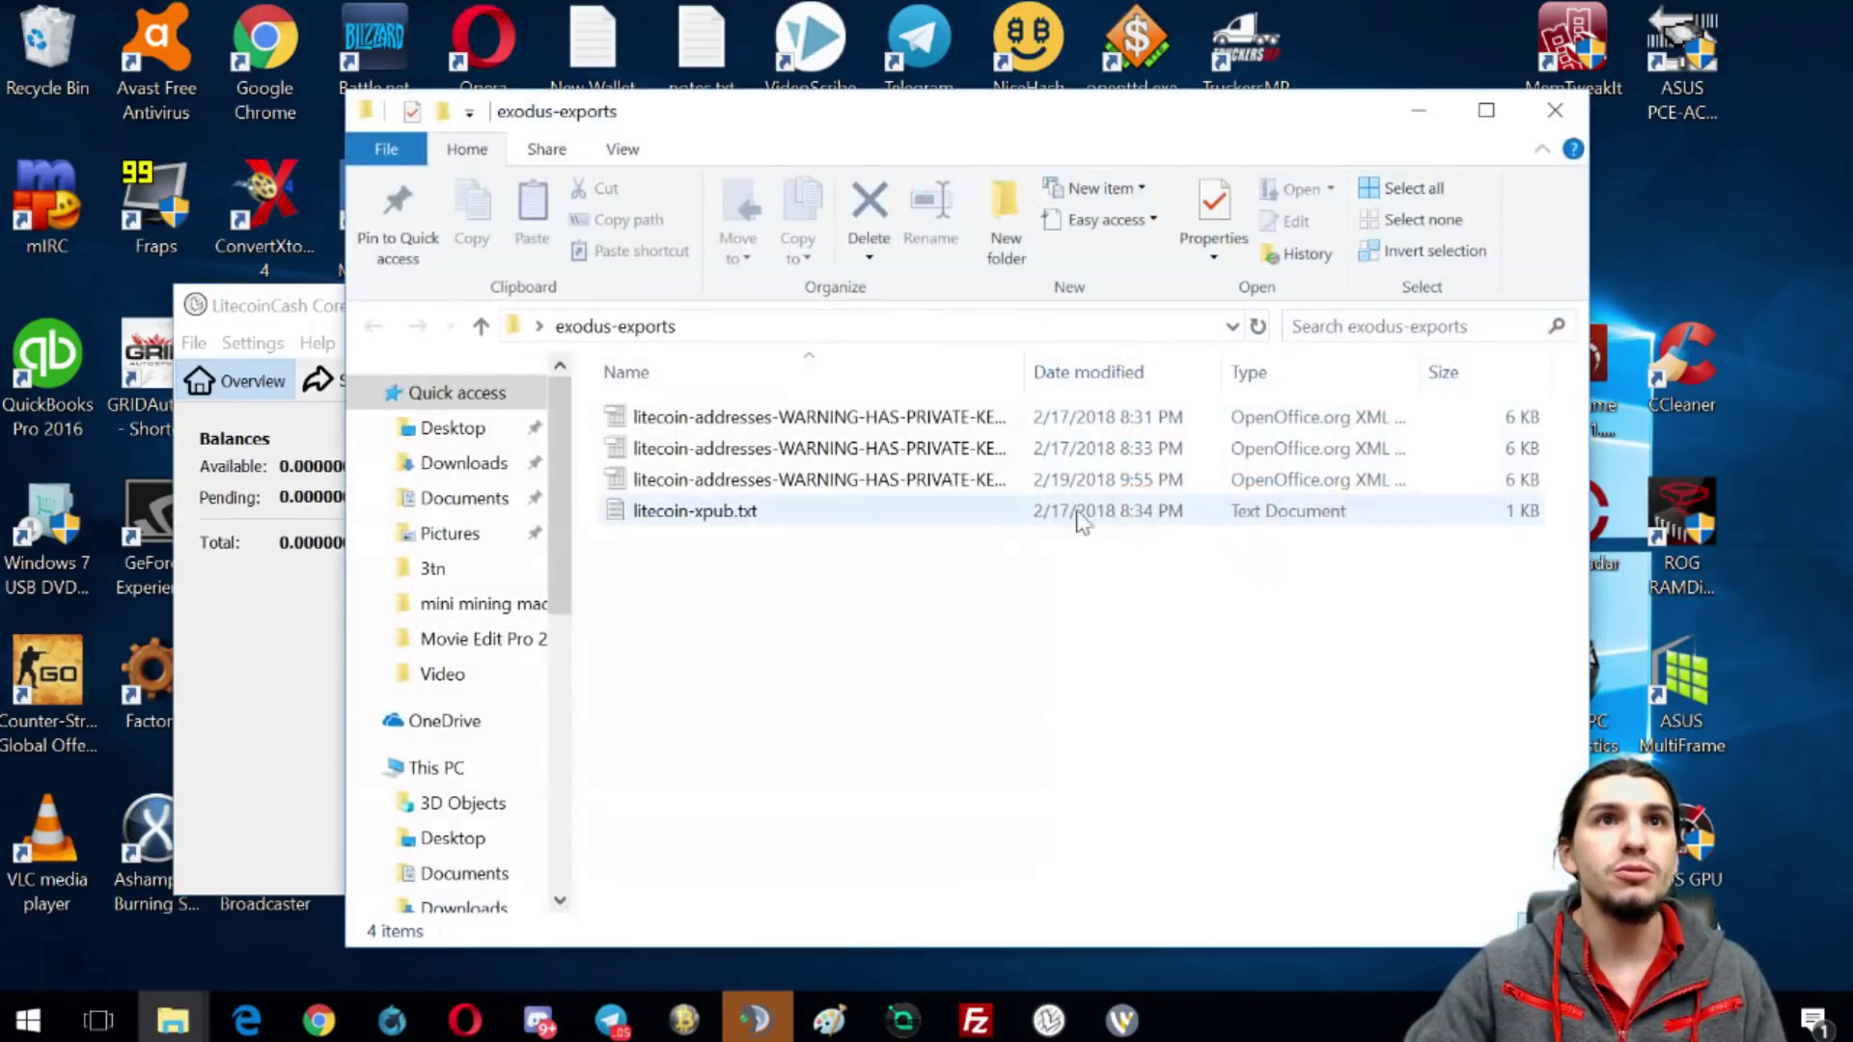
right_click(855, 425)
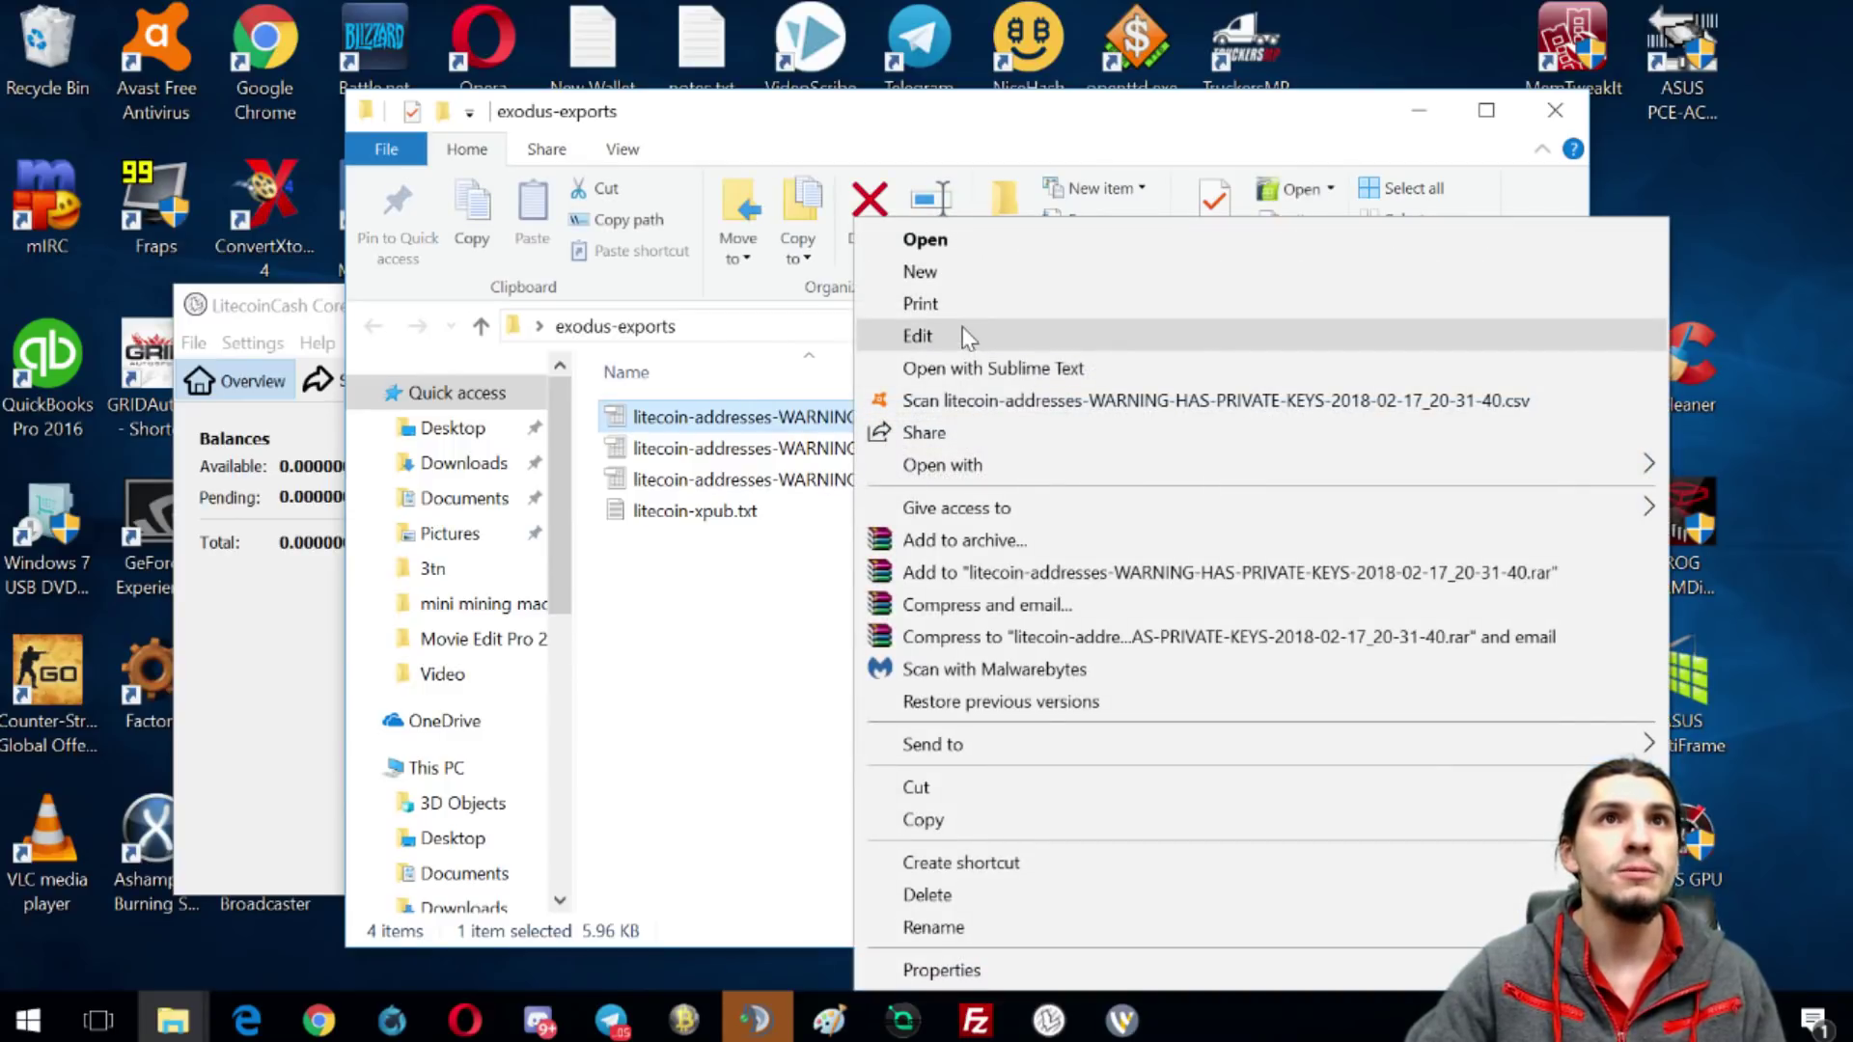
left_click(959, 334)
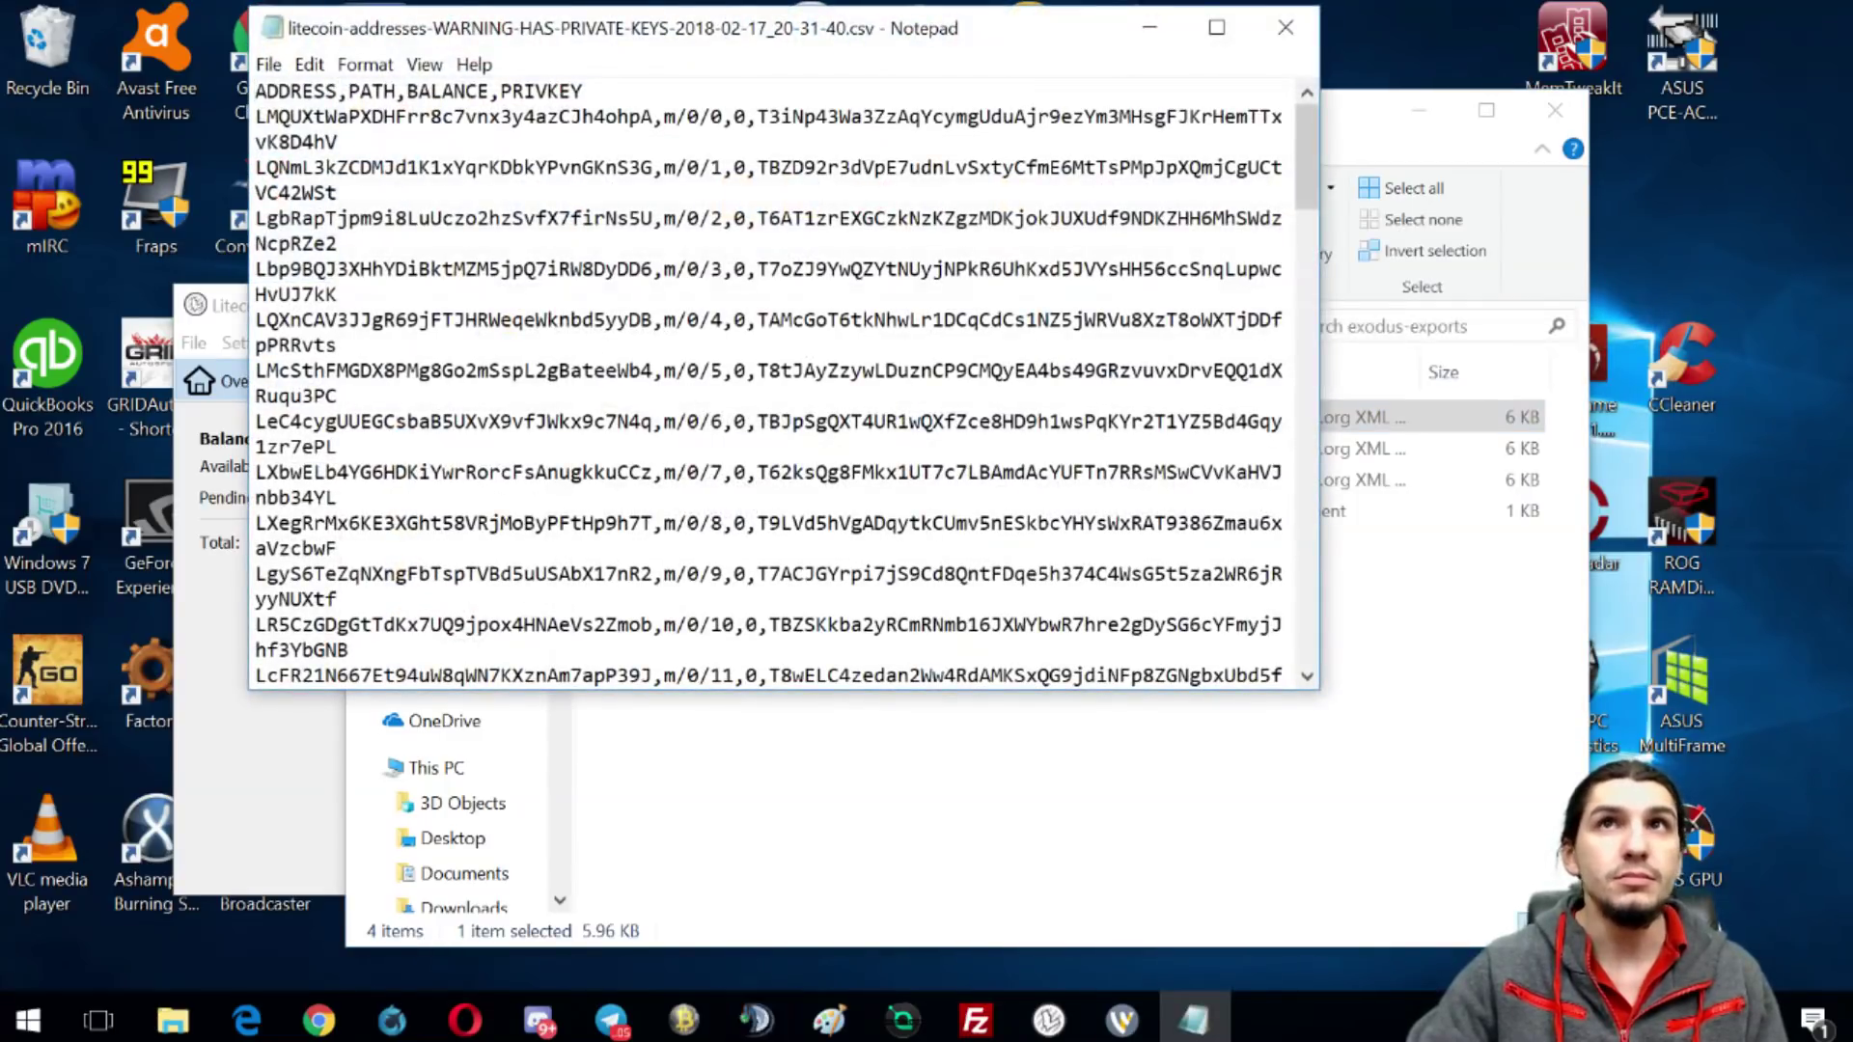
left_click(1418, 111)
left_click_drag(1061, 27, 1531, 233)
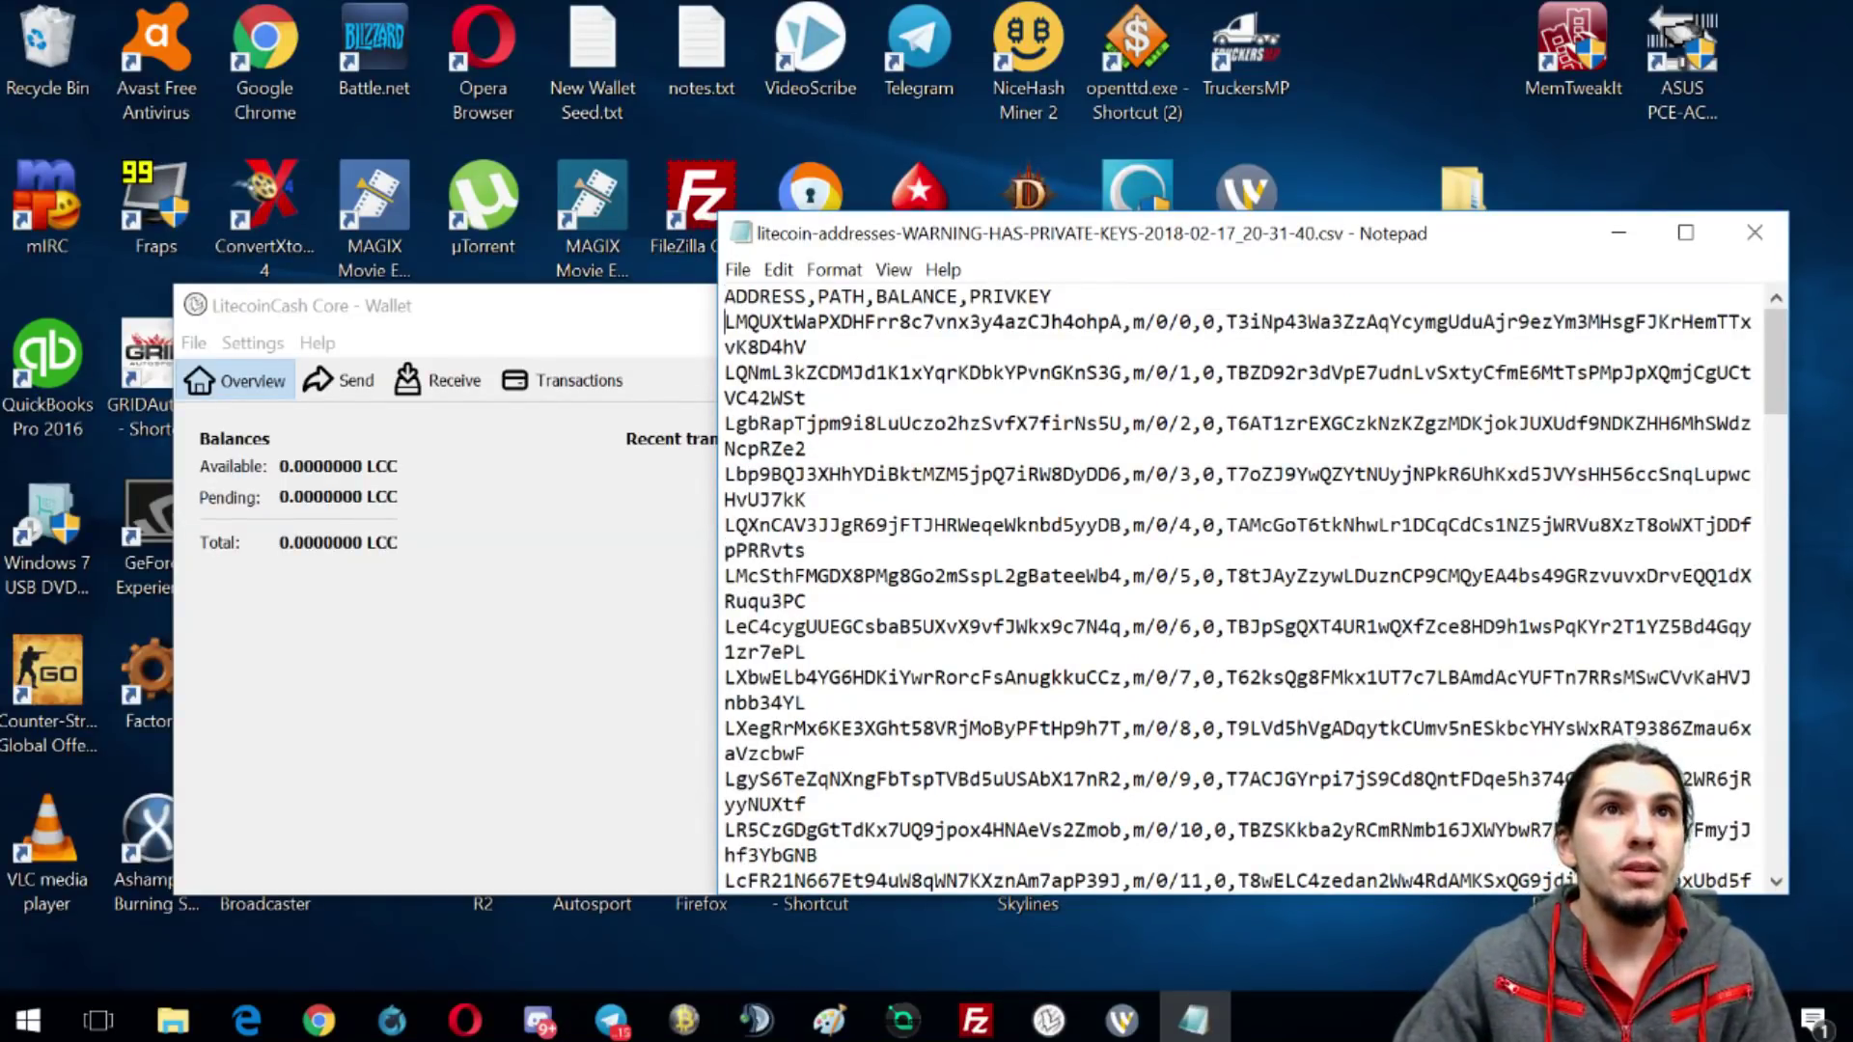
- Examine the address, path, balance and private key fields of the first entry, and look through the remaining entries in the exported file
left_click_drag(726, 321, 1122, 321)
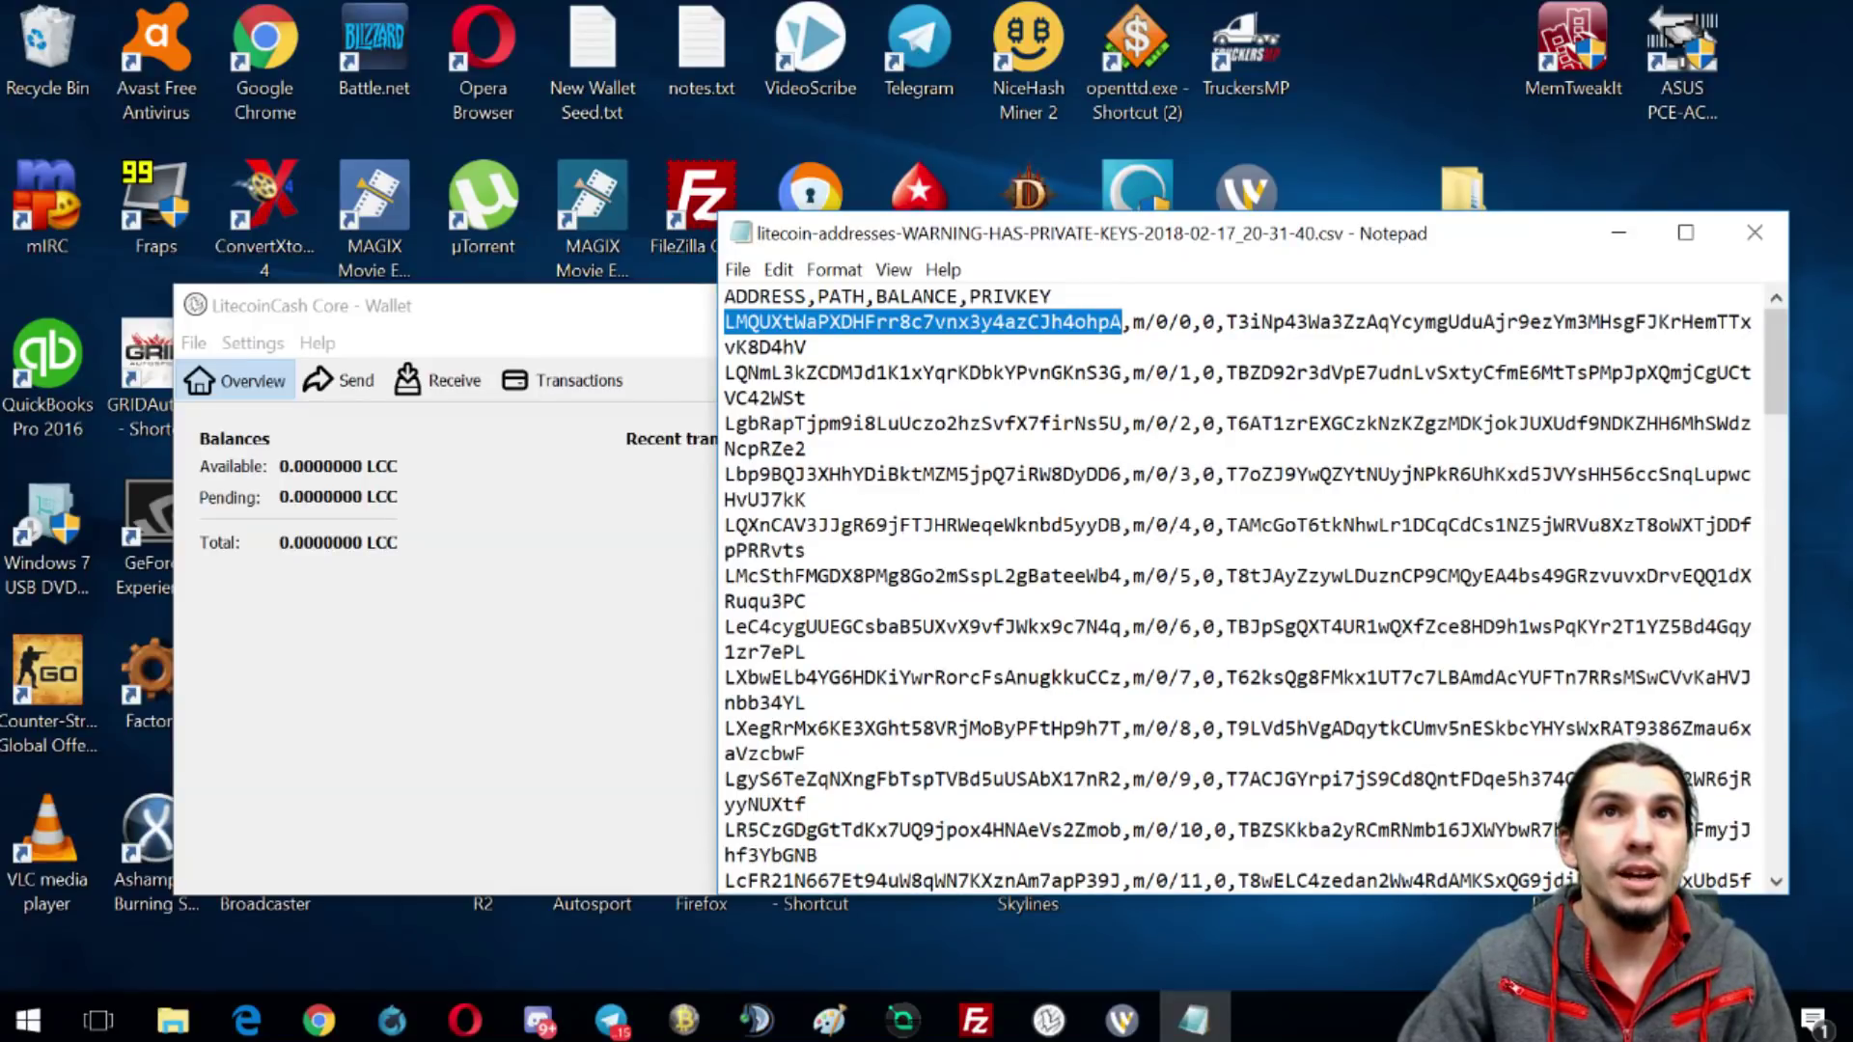
left_click(1121, 322)
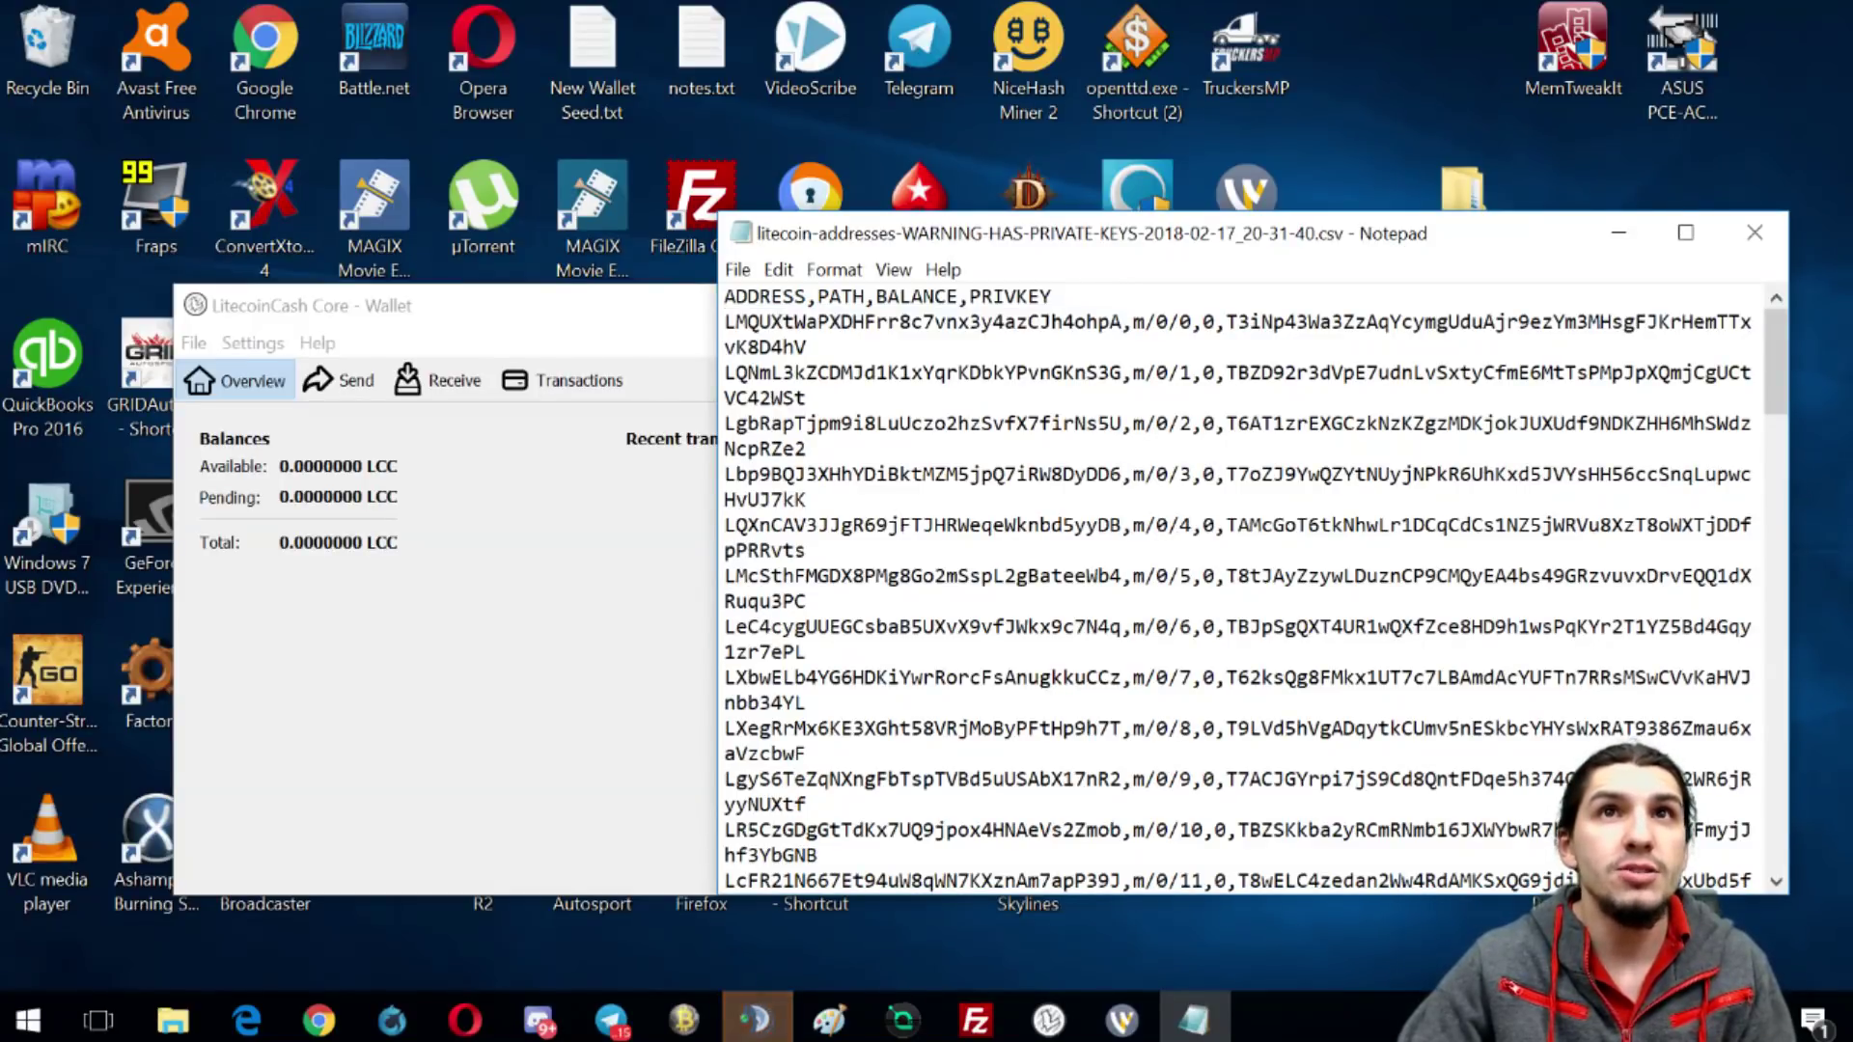
left_click_drag(1122, 322, 957, 321)
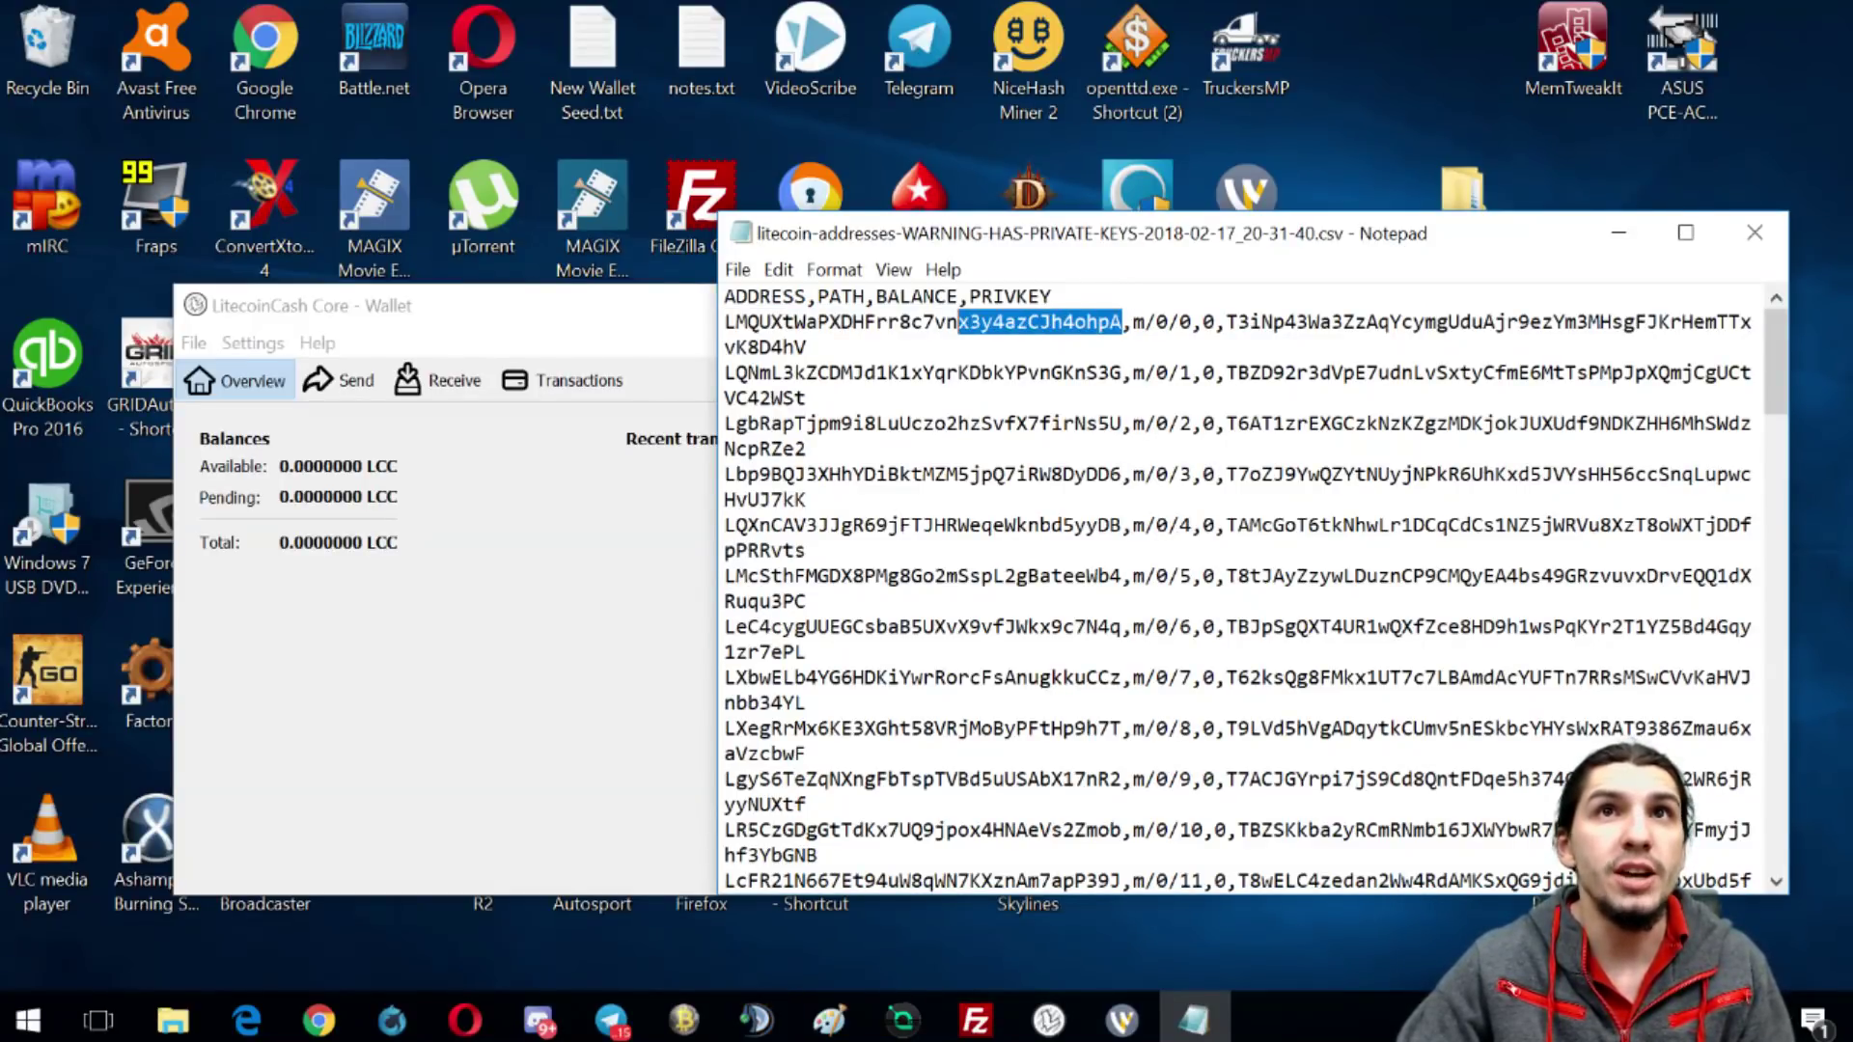
left_click_drag(1132, 322, 1179, 321)
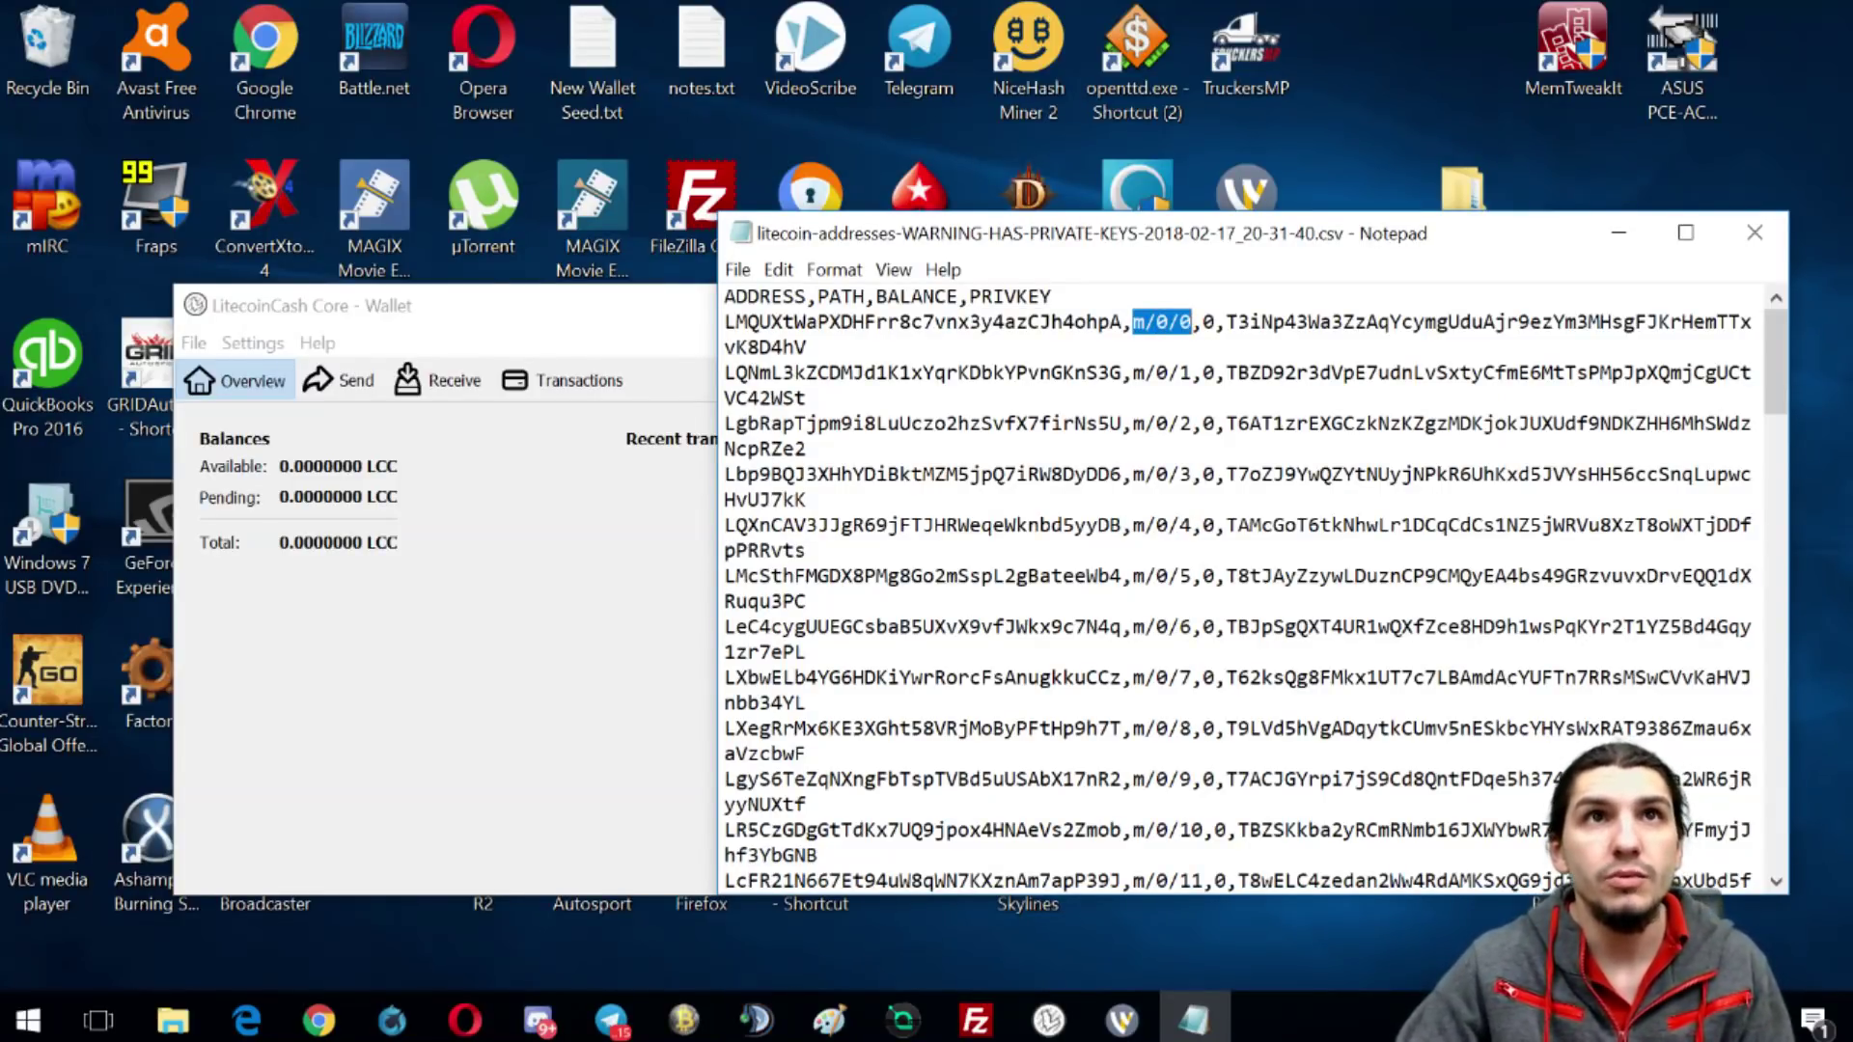
left_click(1203, 322)
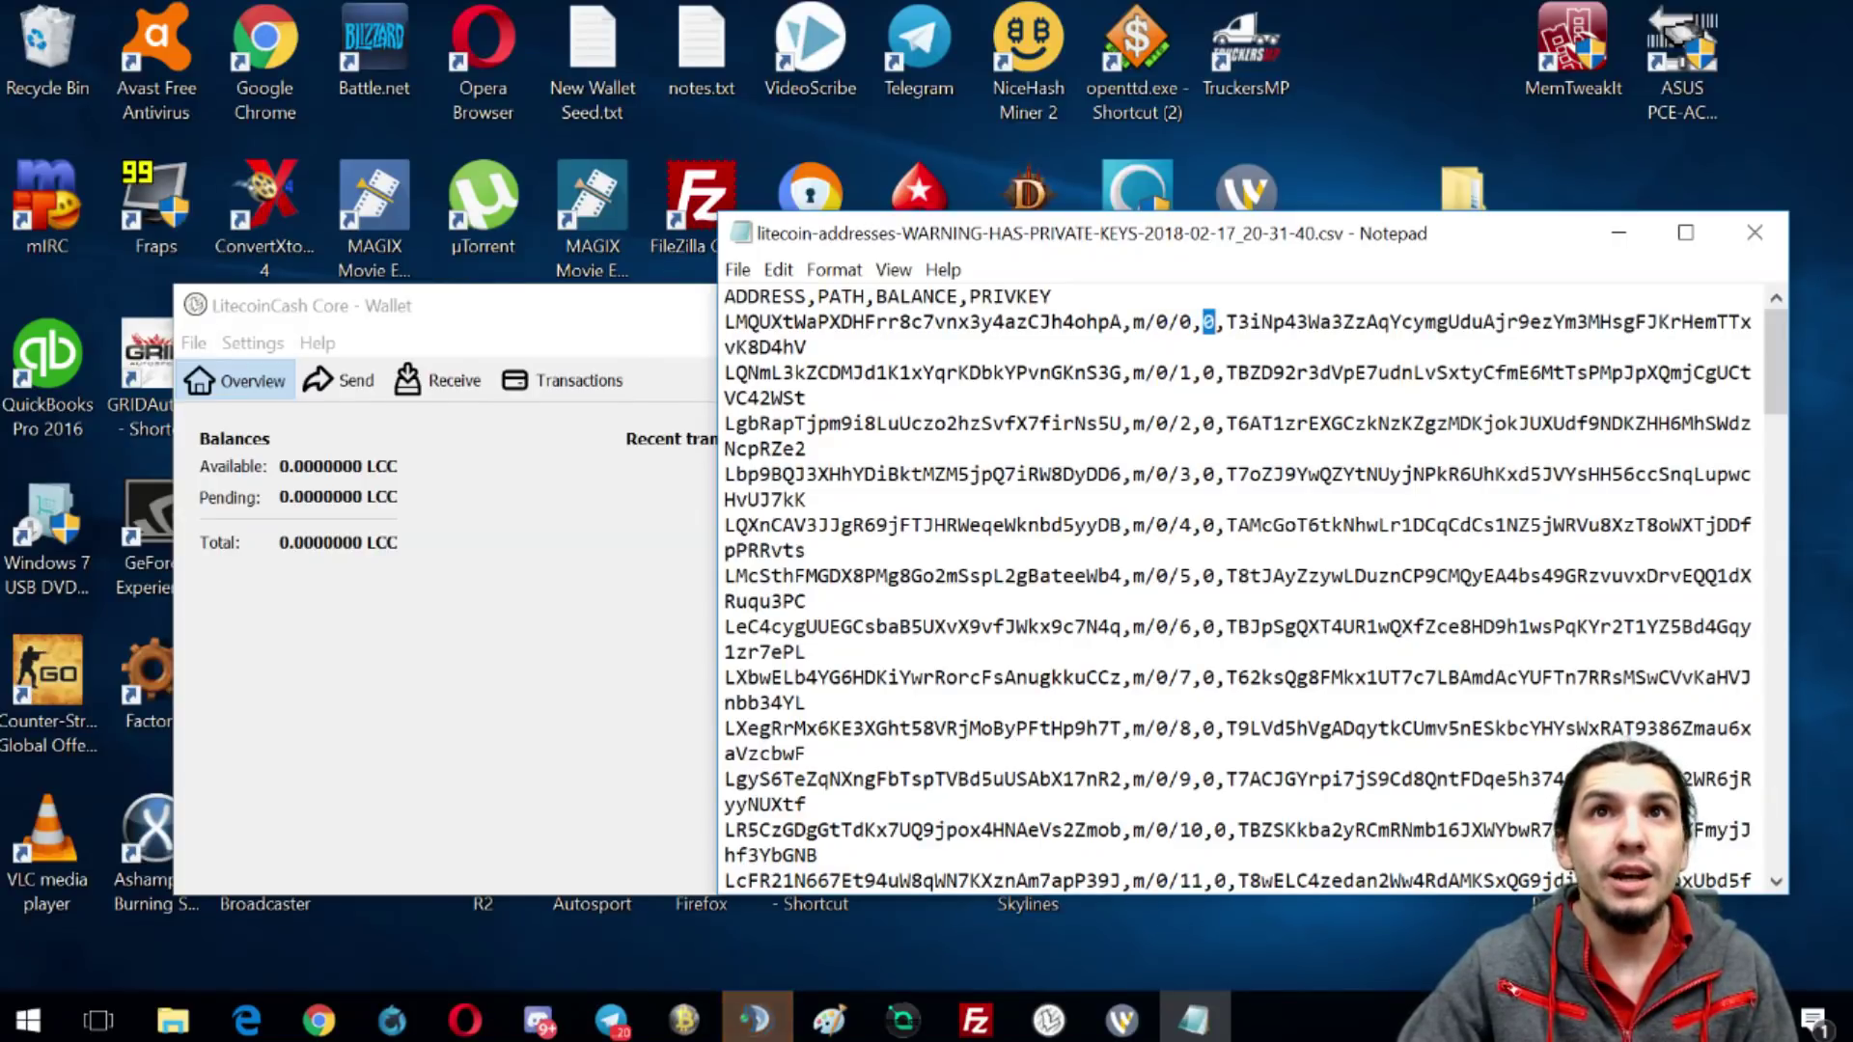
left_click_drag(1223, 322, 806, 347)
scroll(1245, 589, "down", 7)
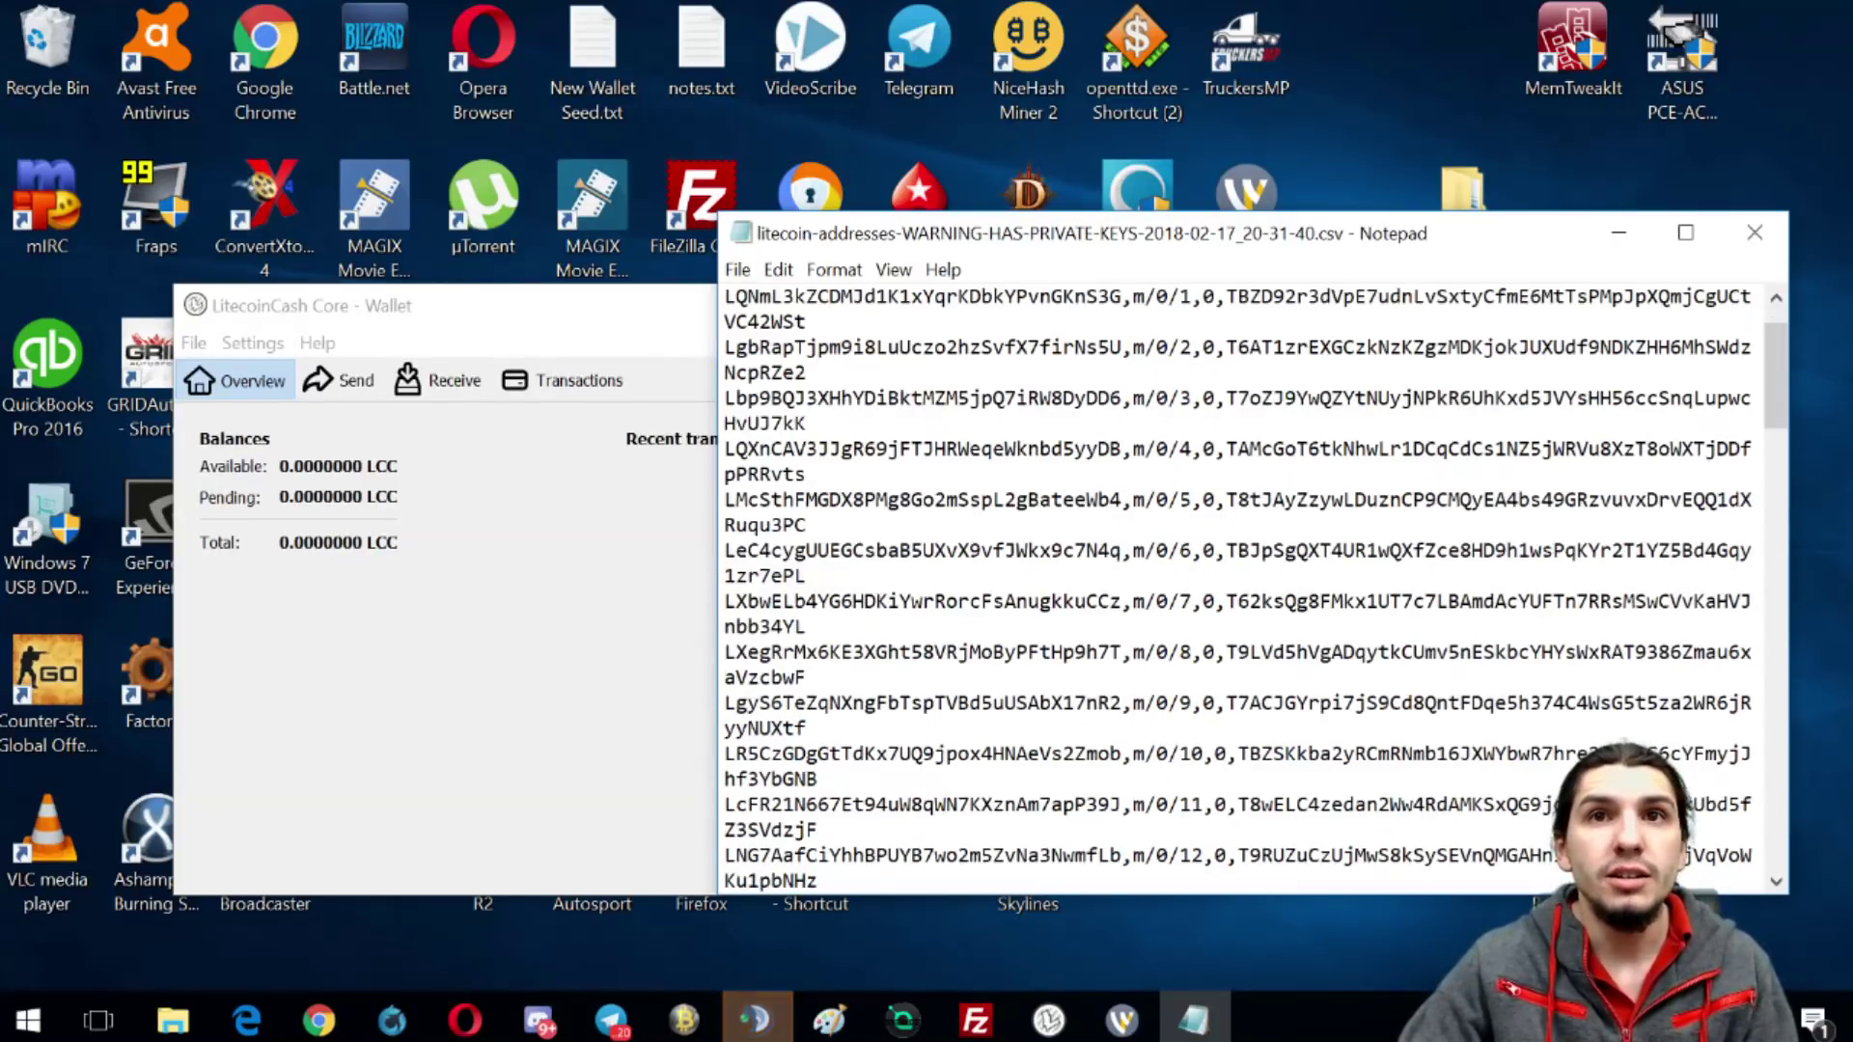
scroll(1245, 589, "down", 13)
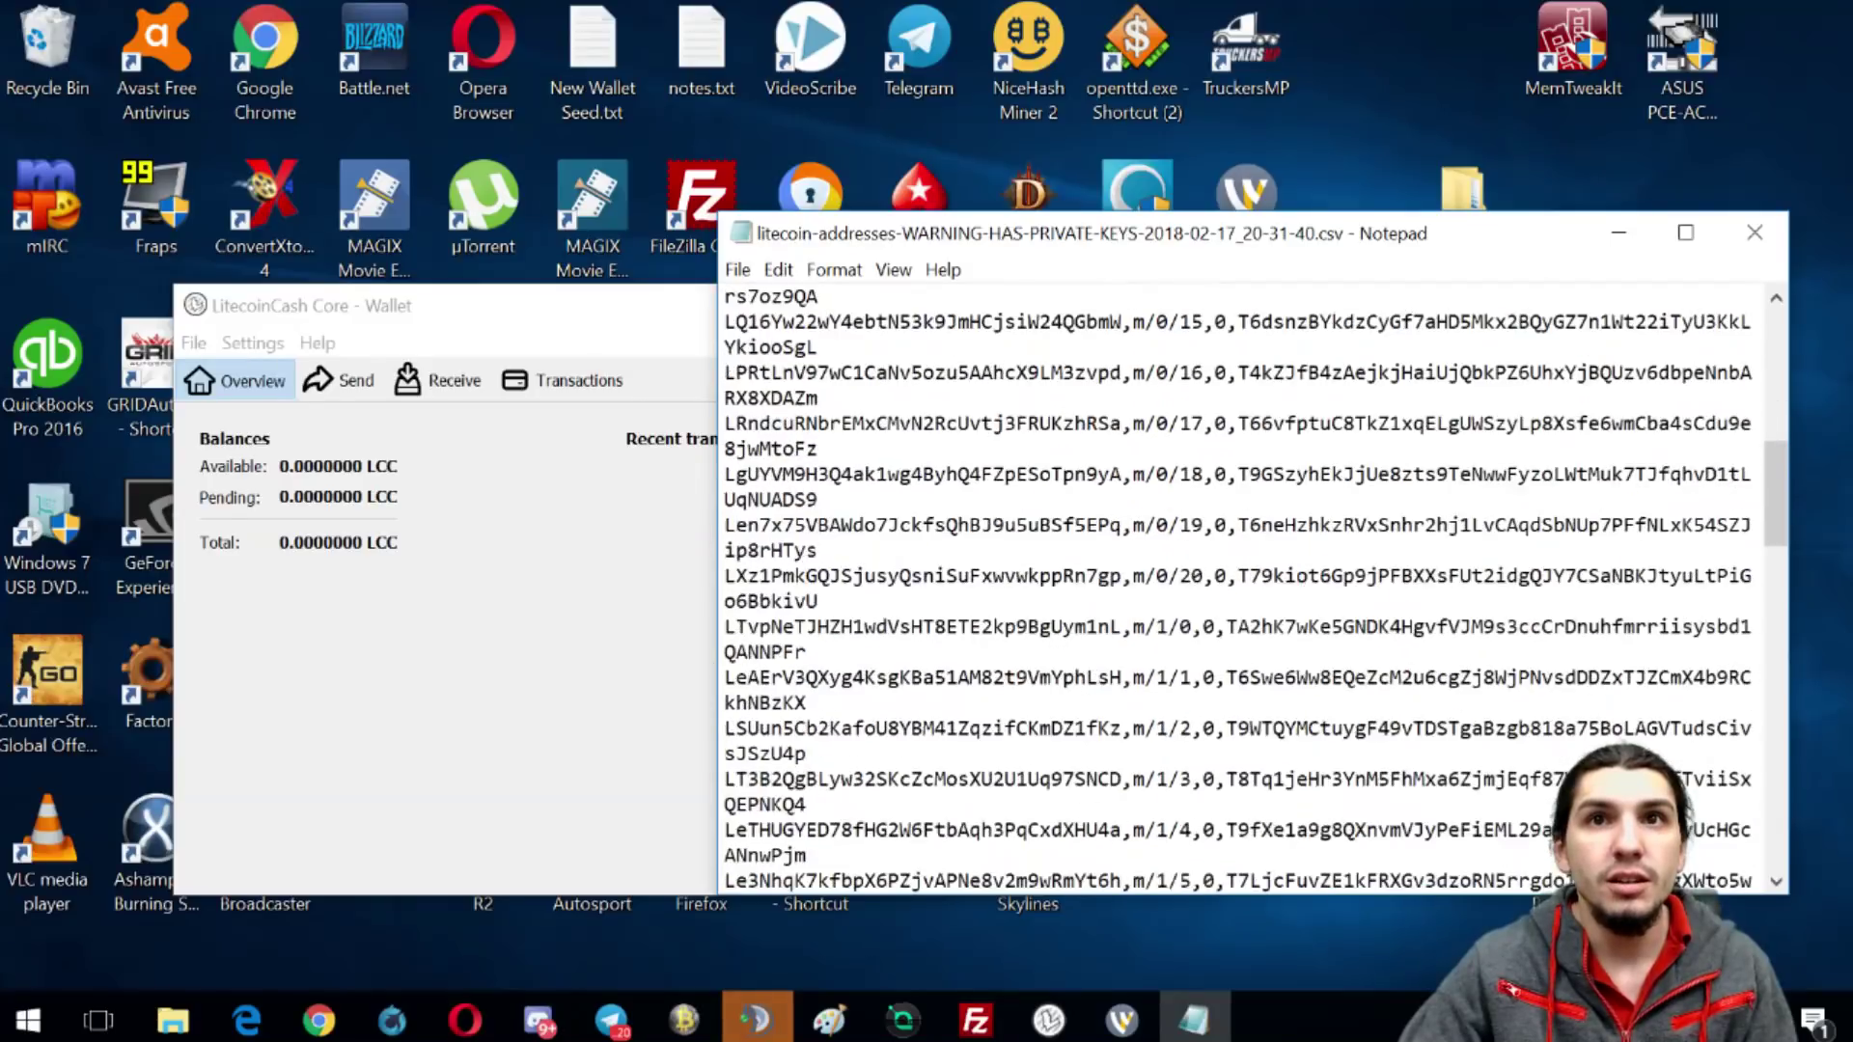
scroll(1245, 589, "down", 14)
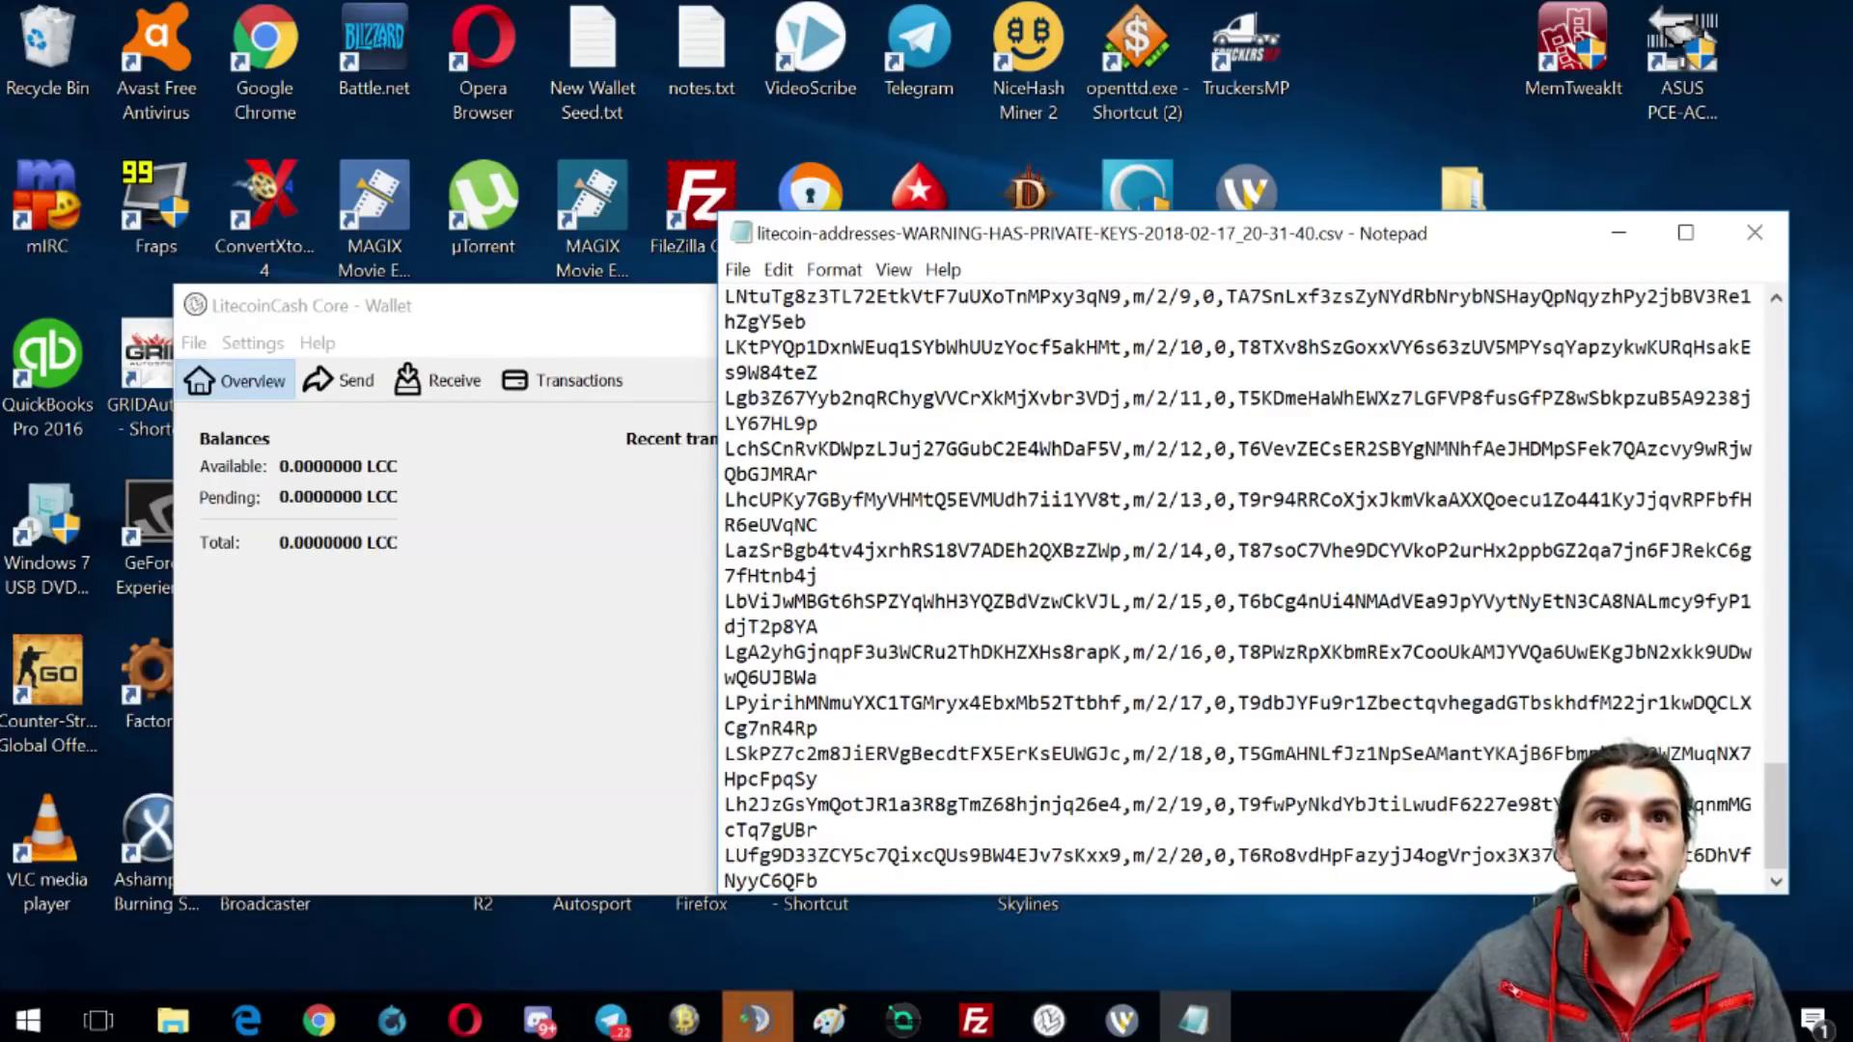
scroll(1245, 588, "up", 15)
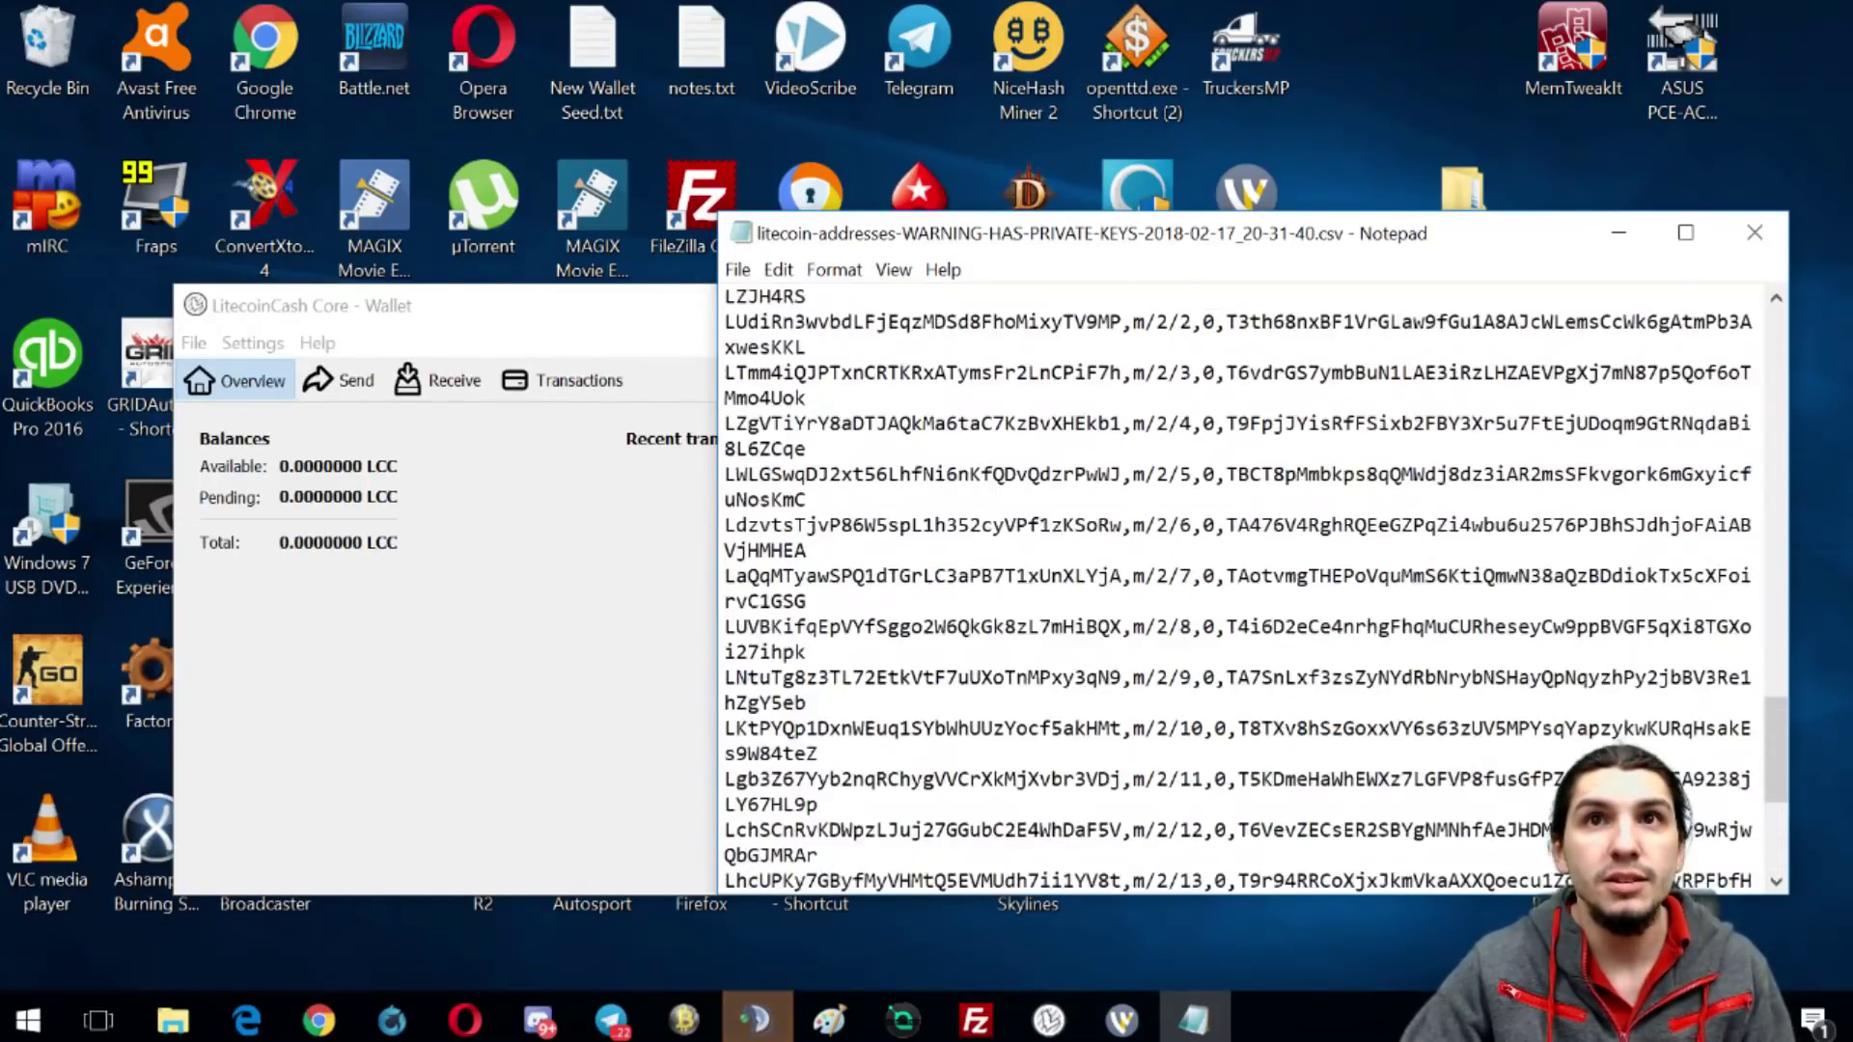
scroll(1244, 589, "up", 20)
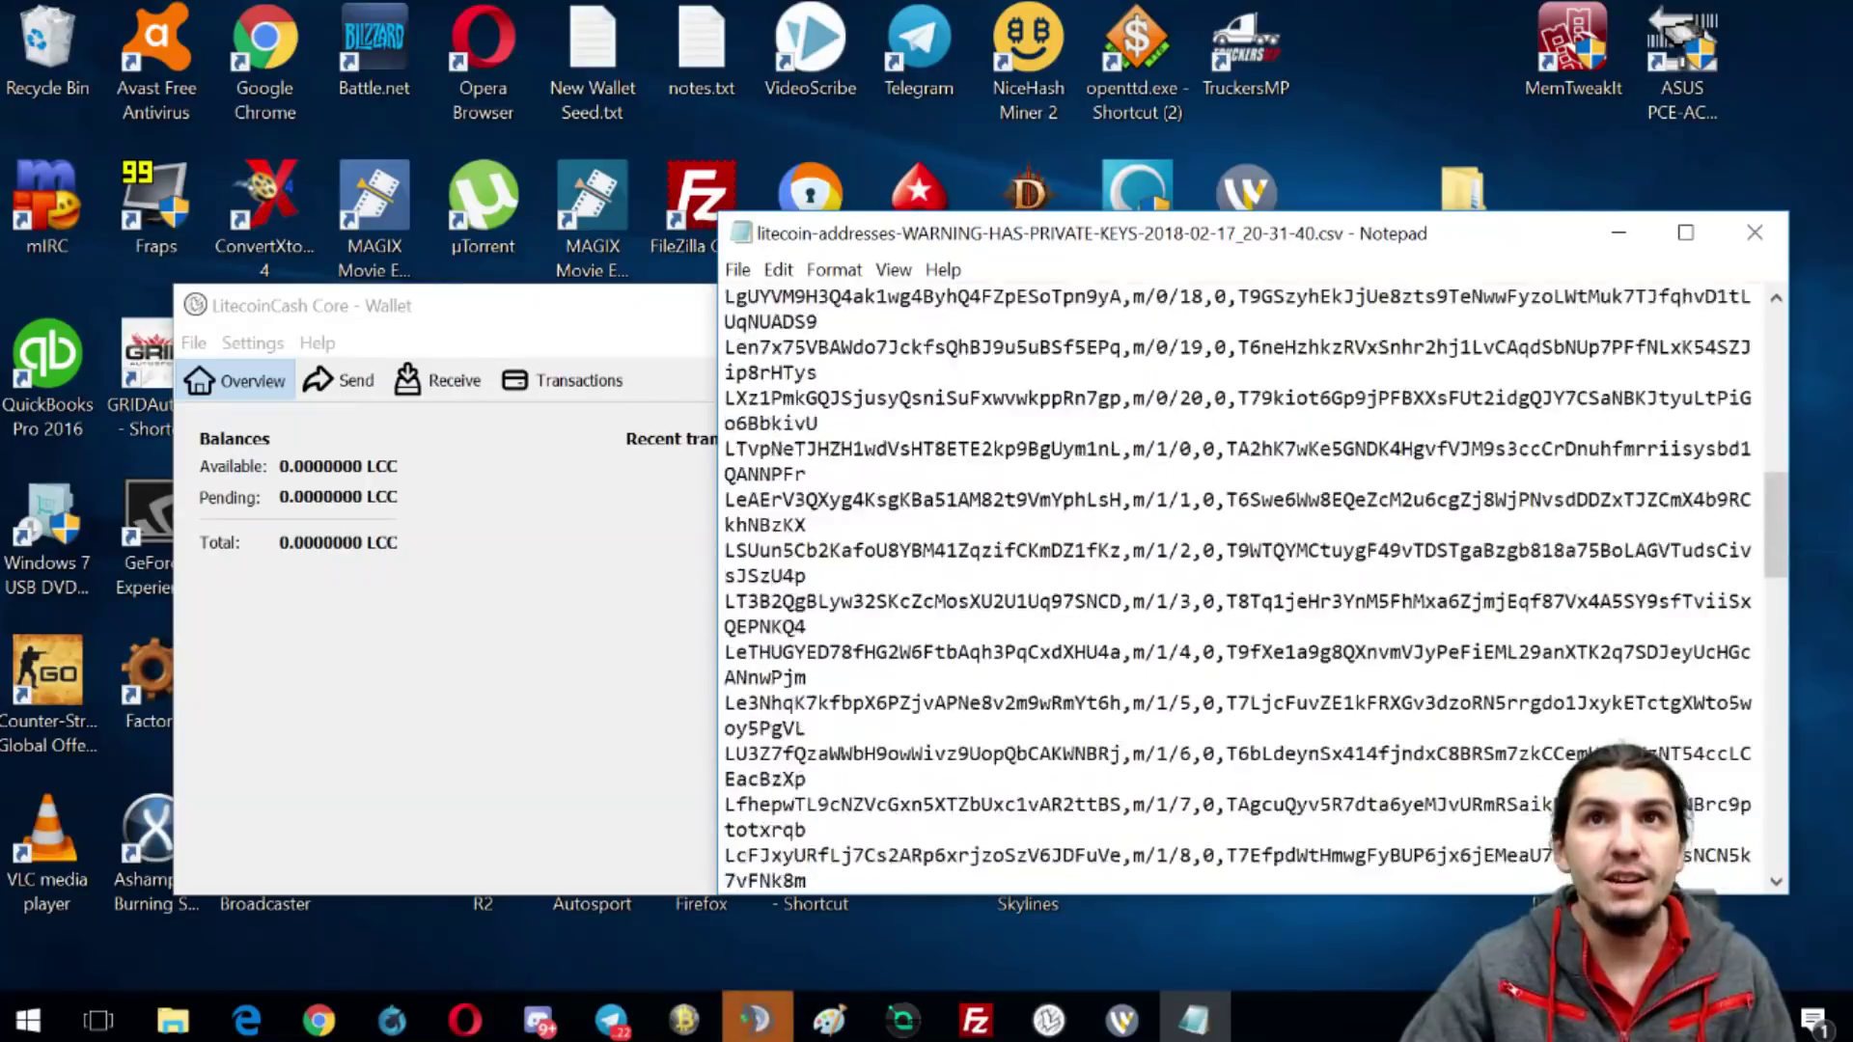
- Copy the private key of the m/0/0 entry, import it into the LitecoinCash Core wallet and decline the rescan
double_click(1486, 321)
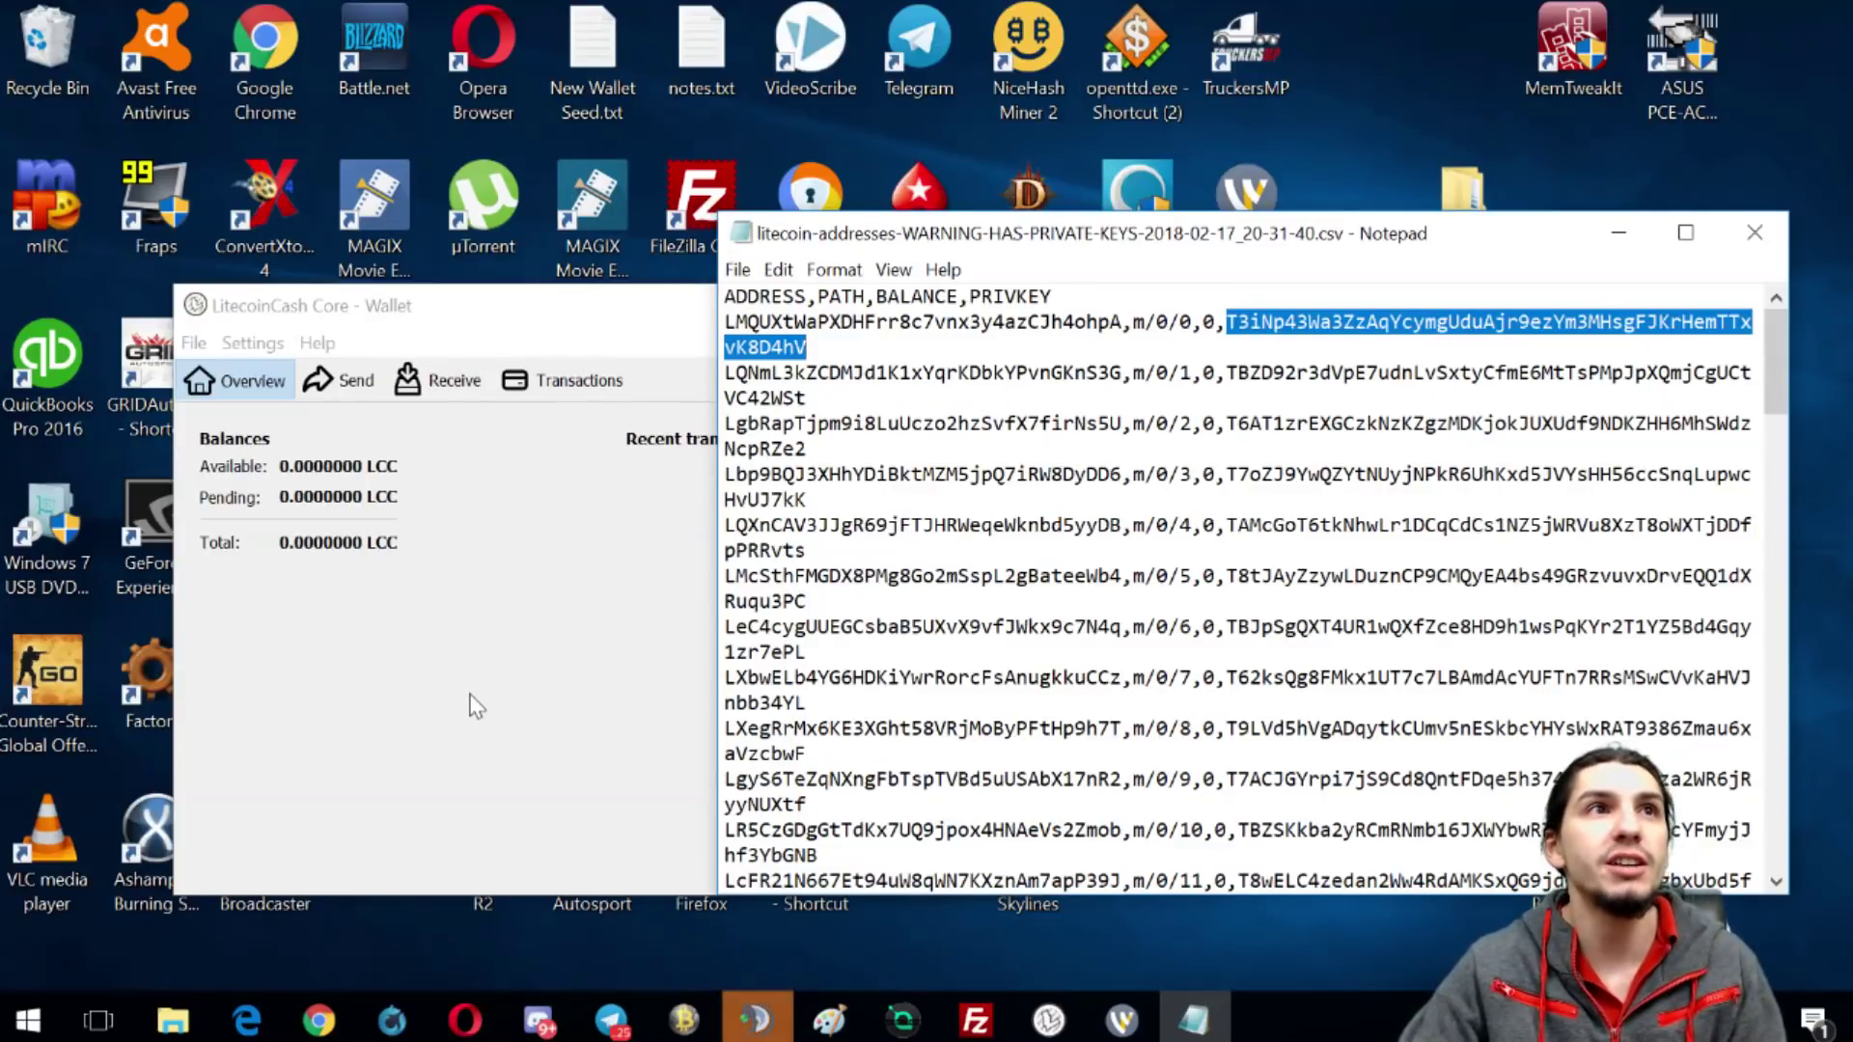
left_click(560, 307)
left_click_drag(559, 306, 529, 284)
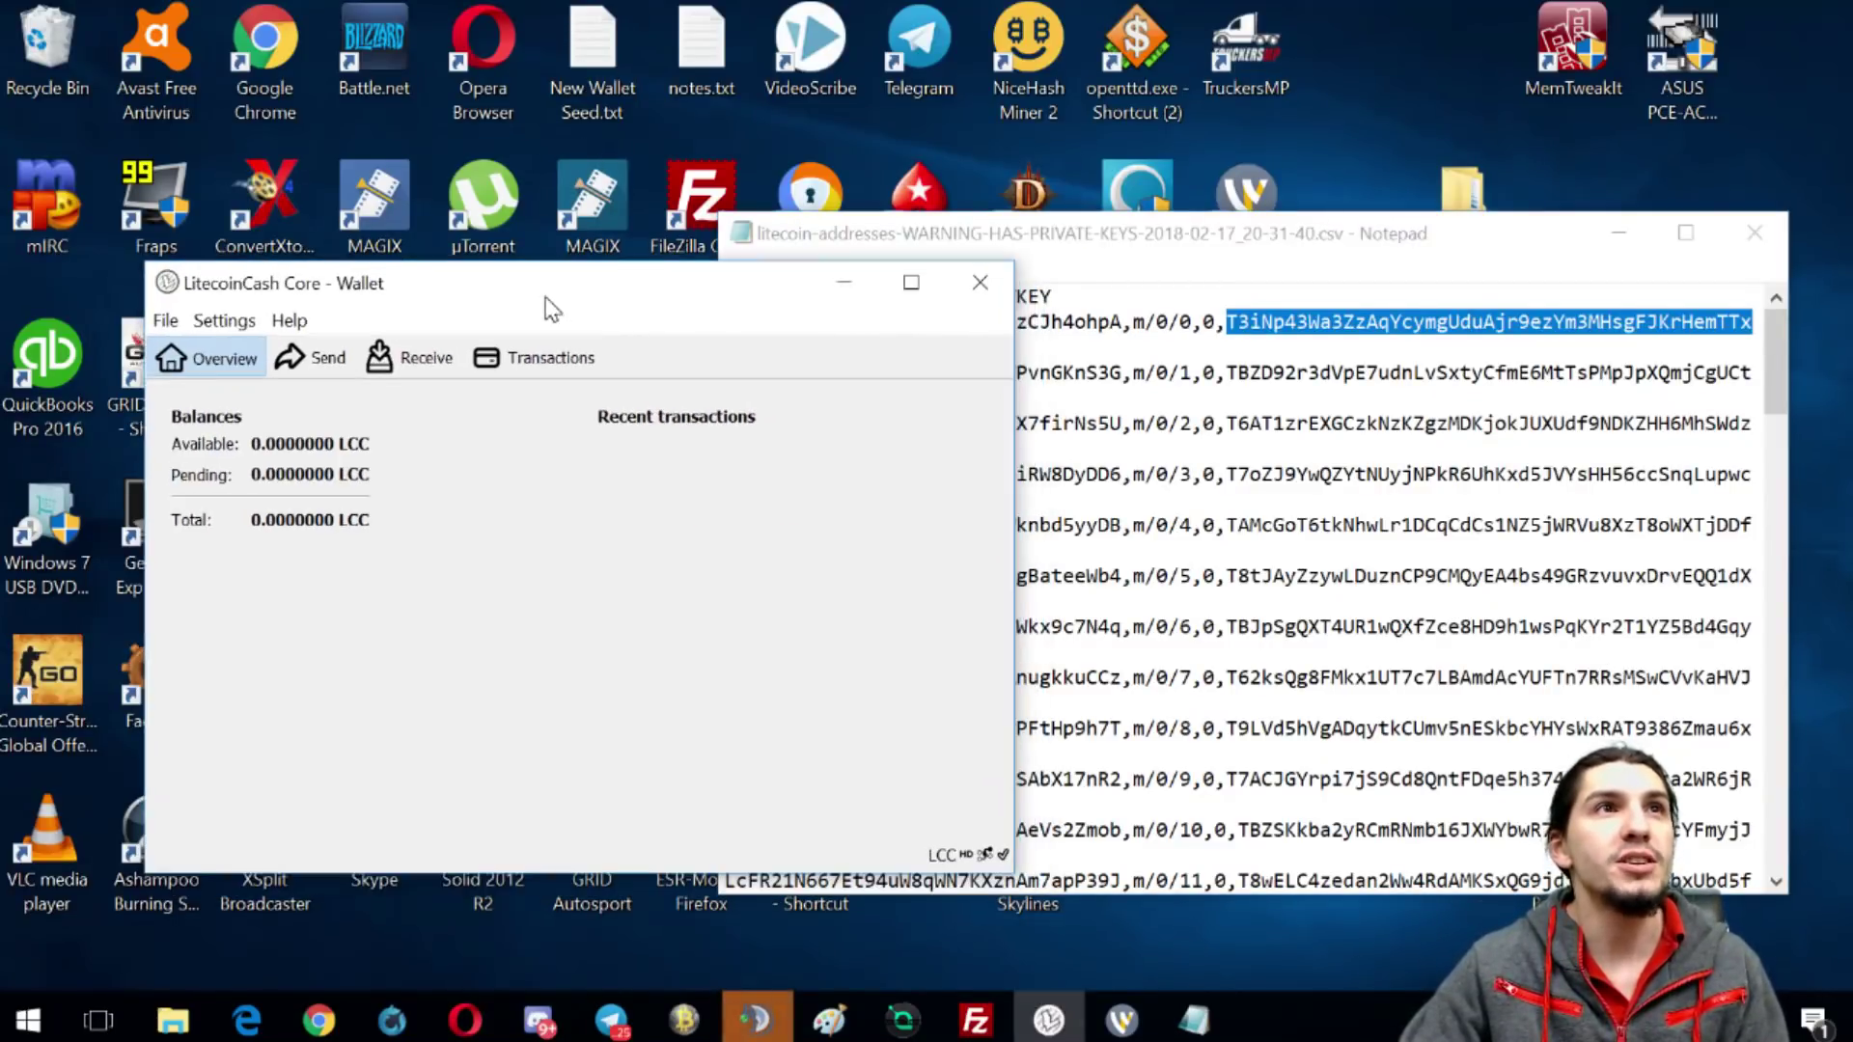
left_click(162, 321)
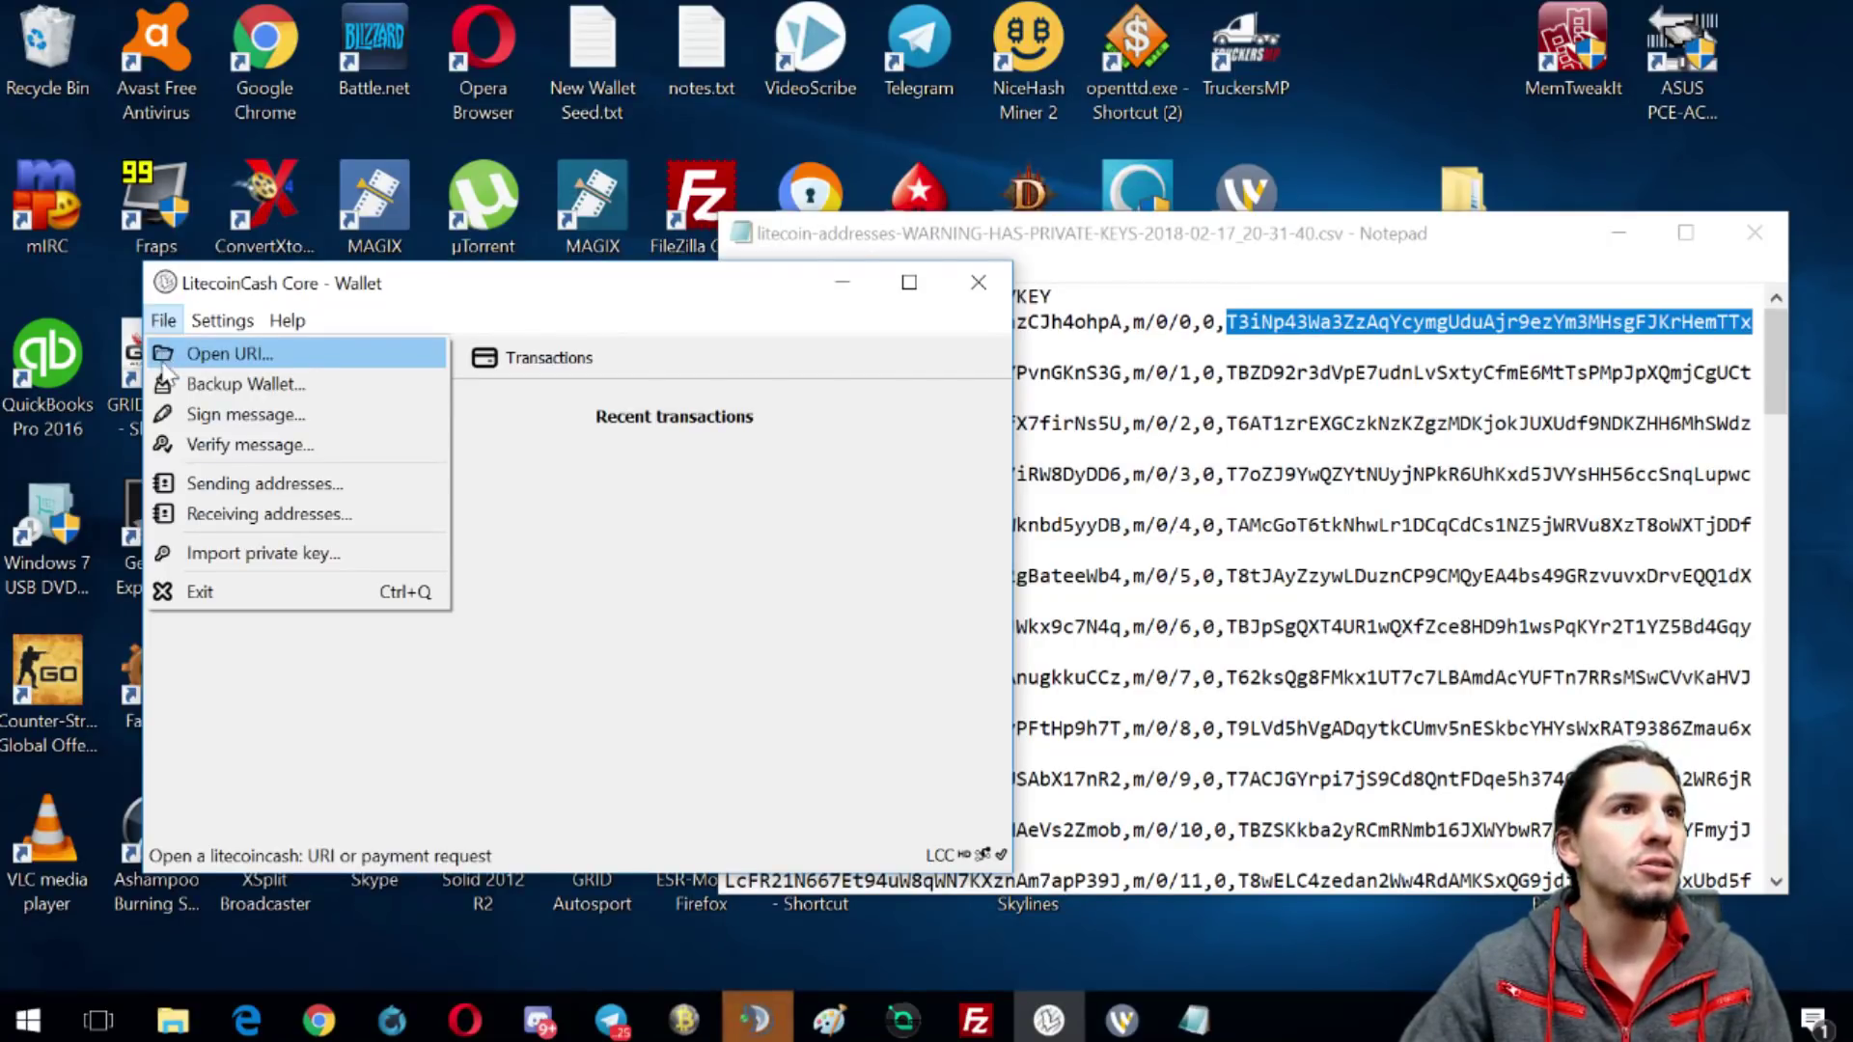
left_click(224, 556)
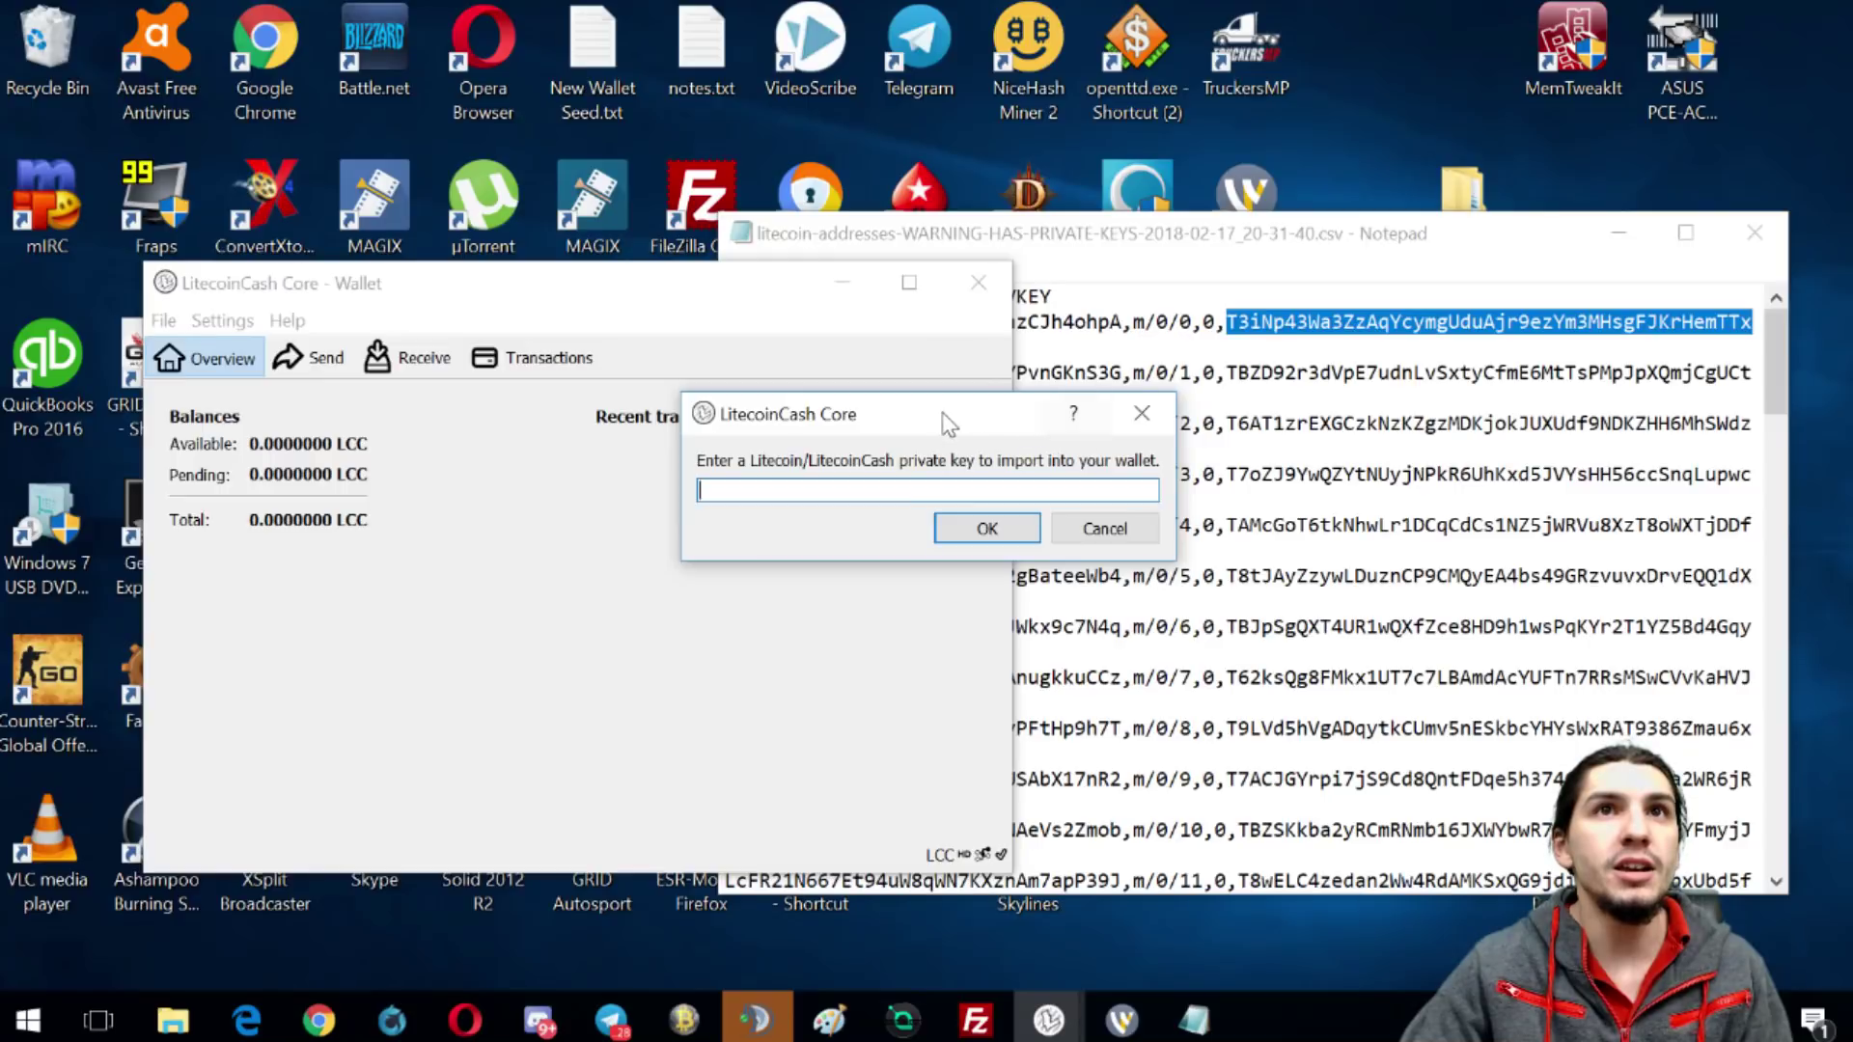
left_click_drag(942, 413, 736, 527)
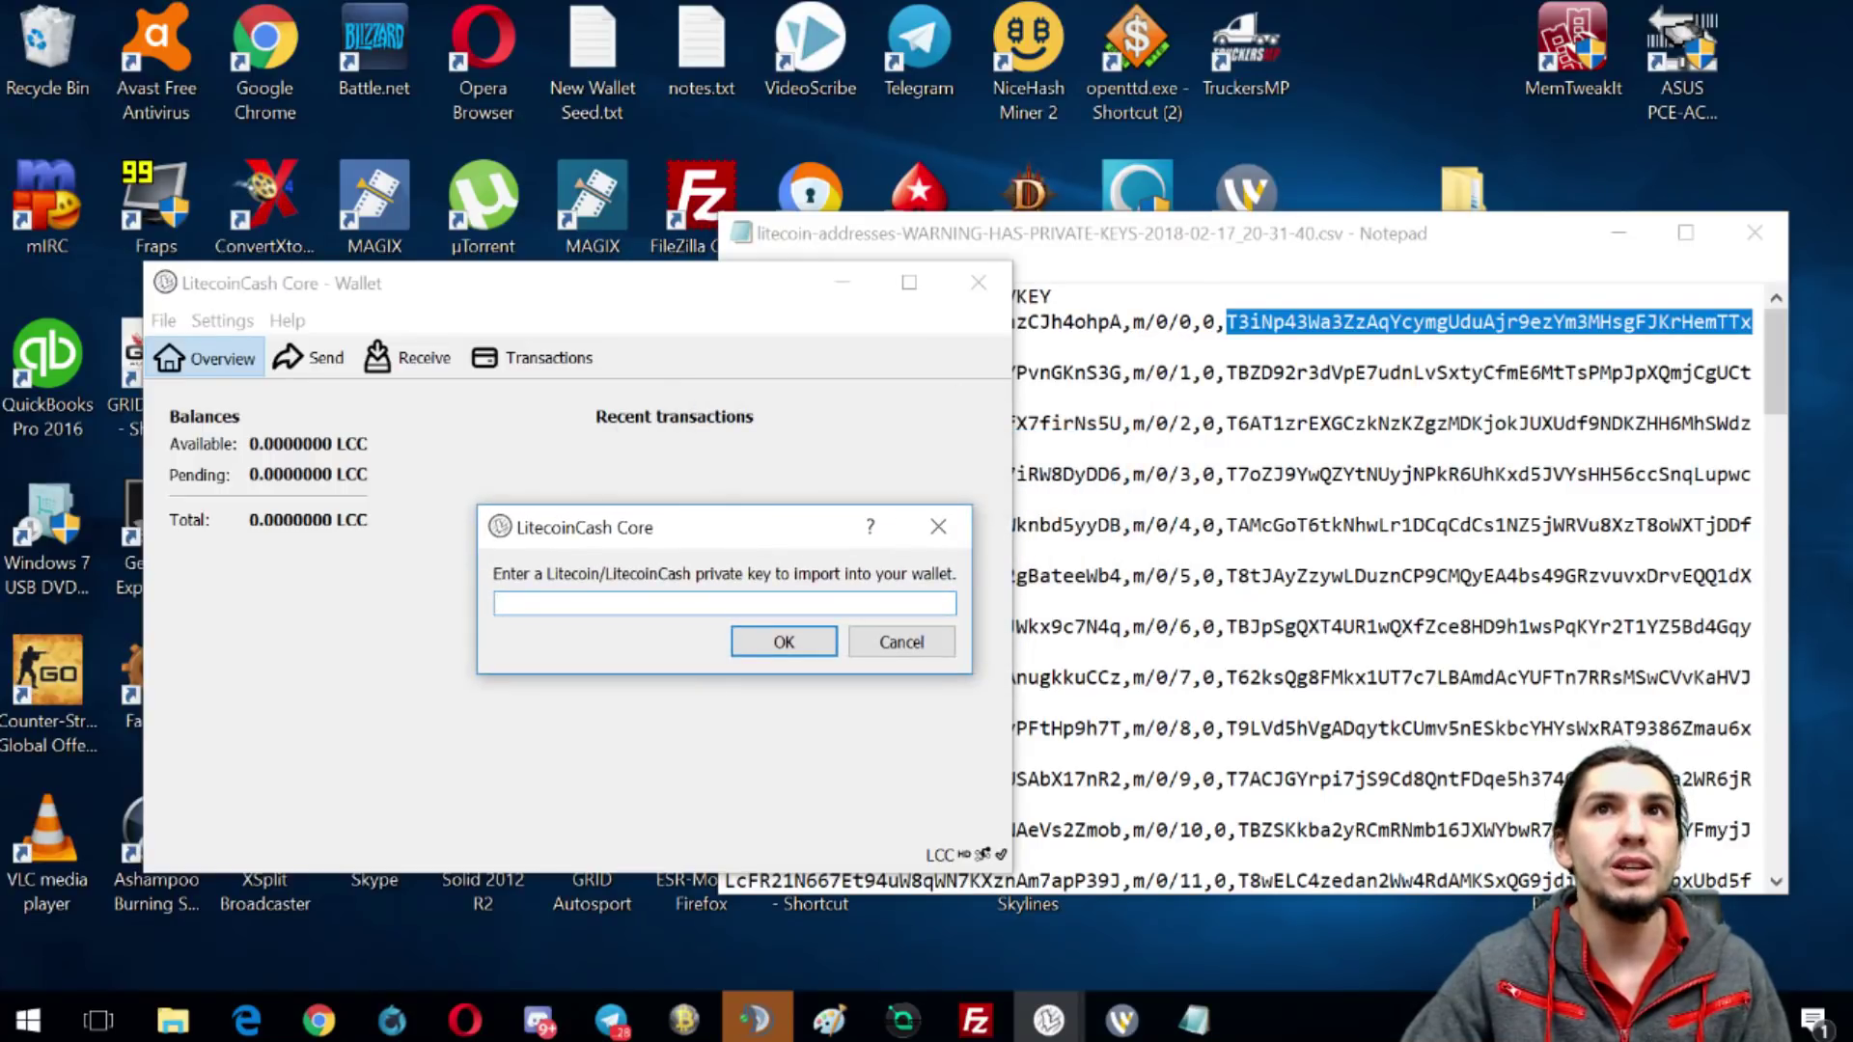
left_click(1287, 274)
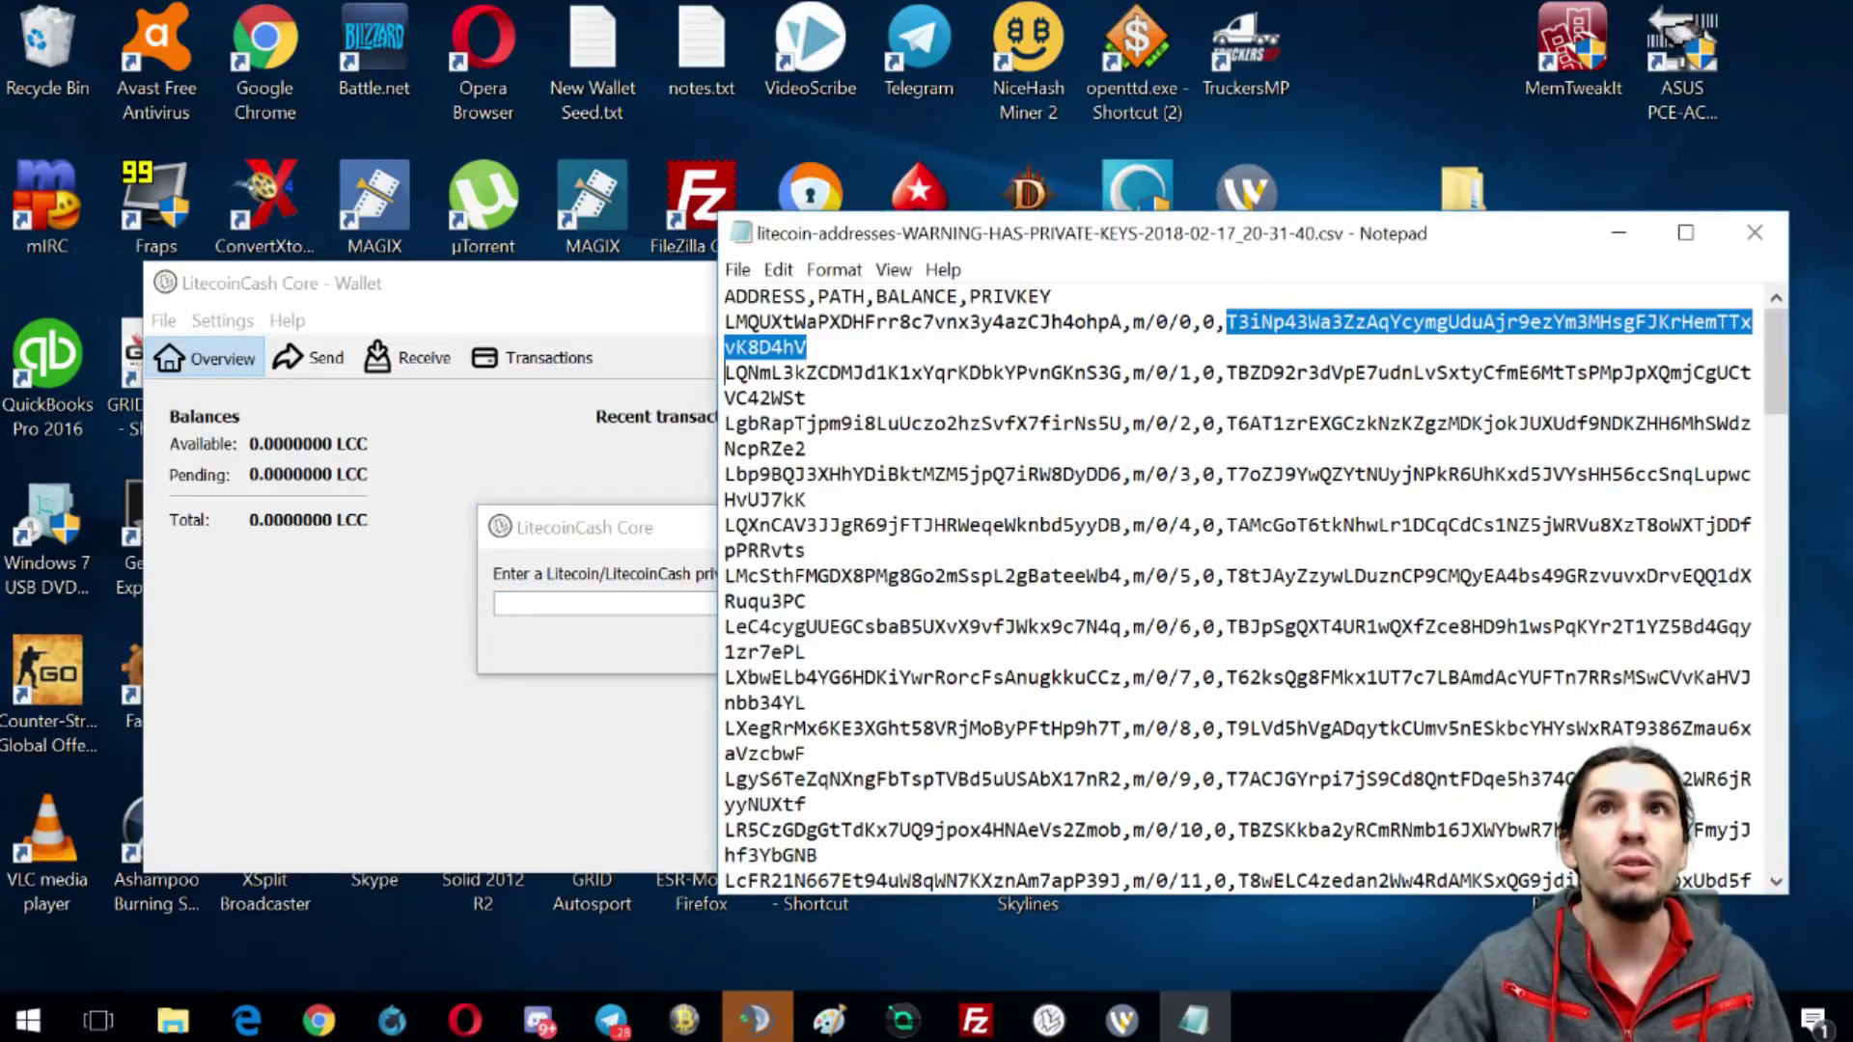
left_click(691, 618)
key("ctrl+v")
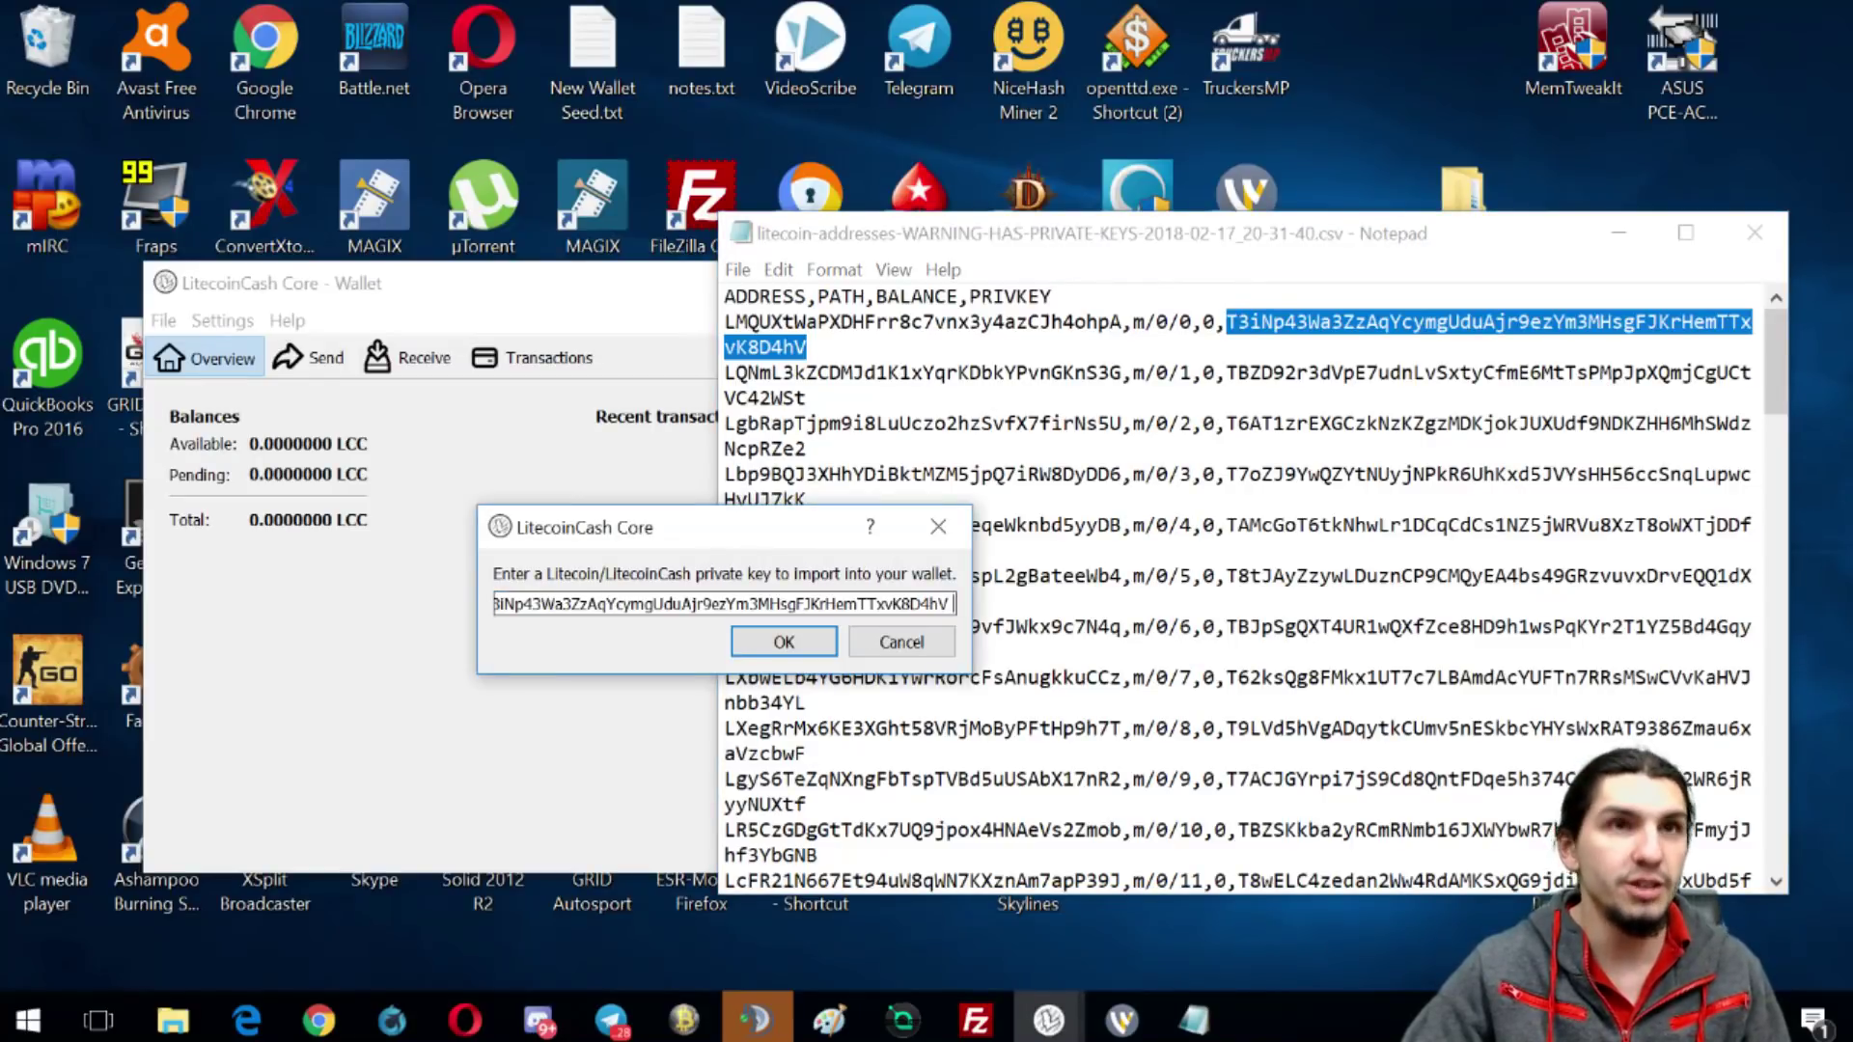
left_click(778, 637)
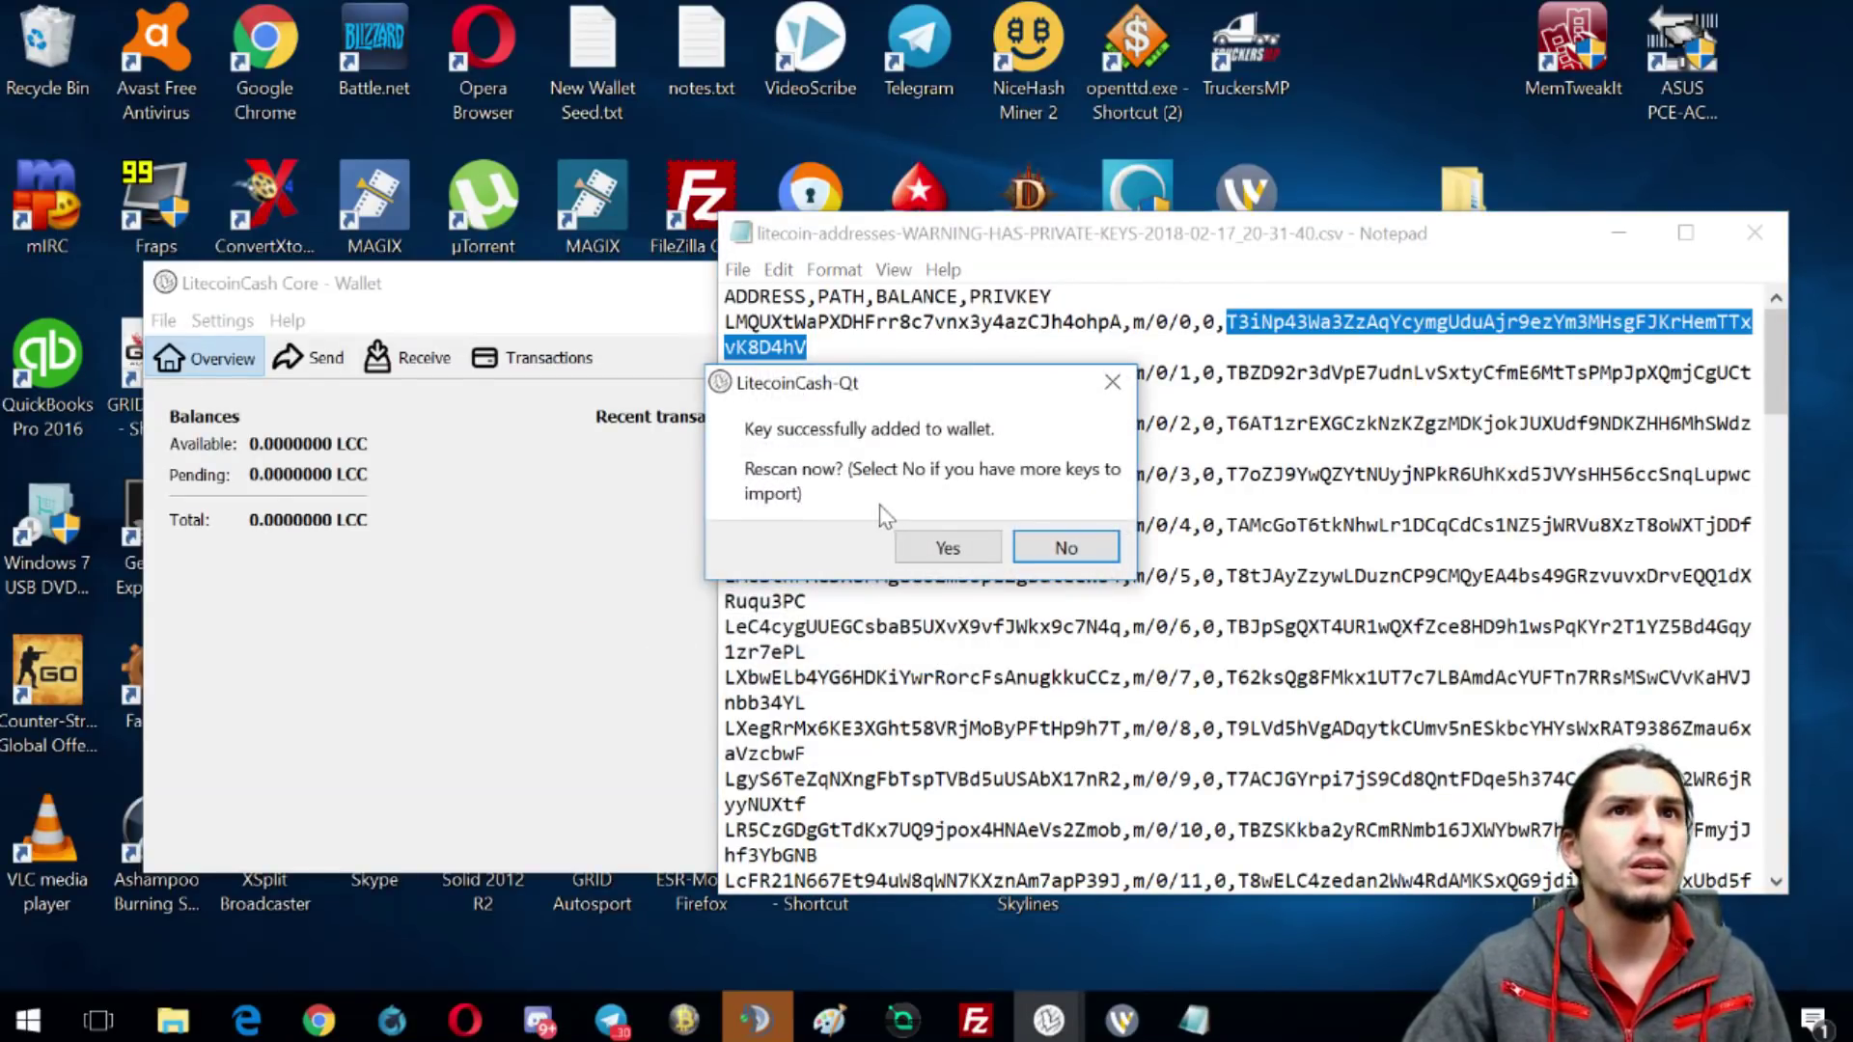
left_click(1019, 550)
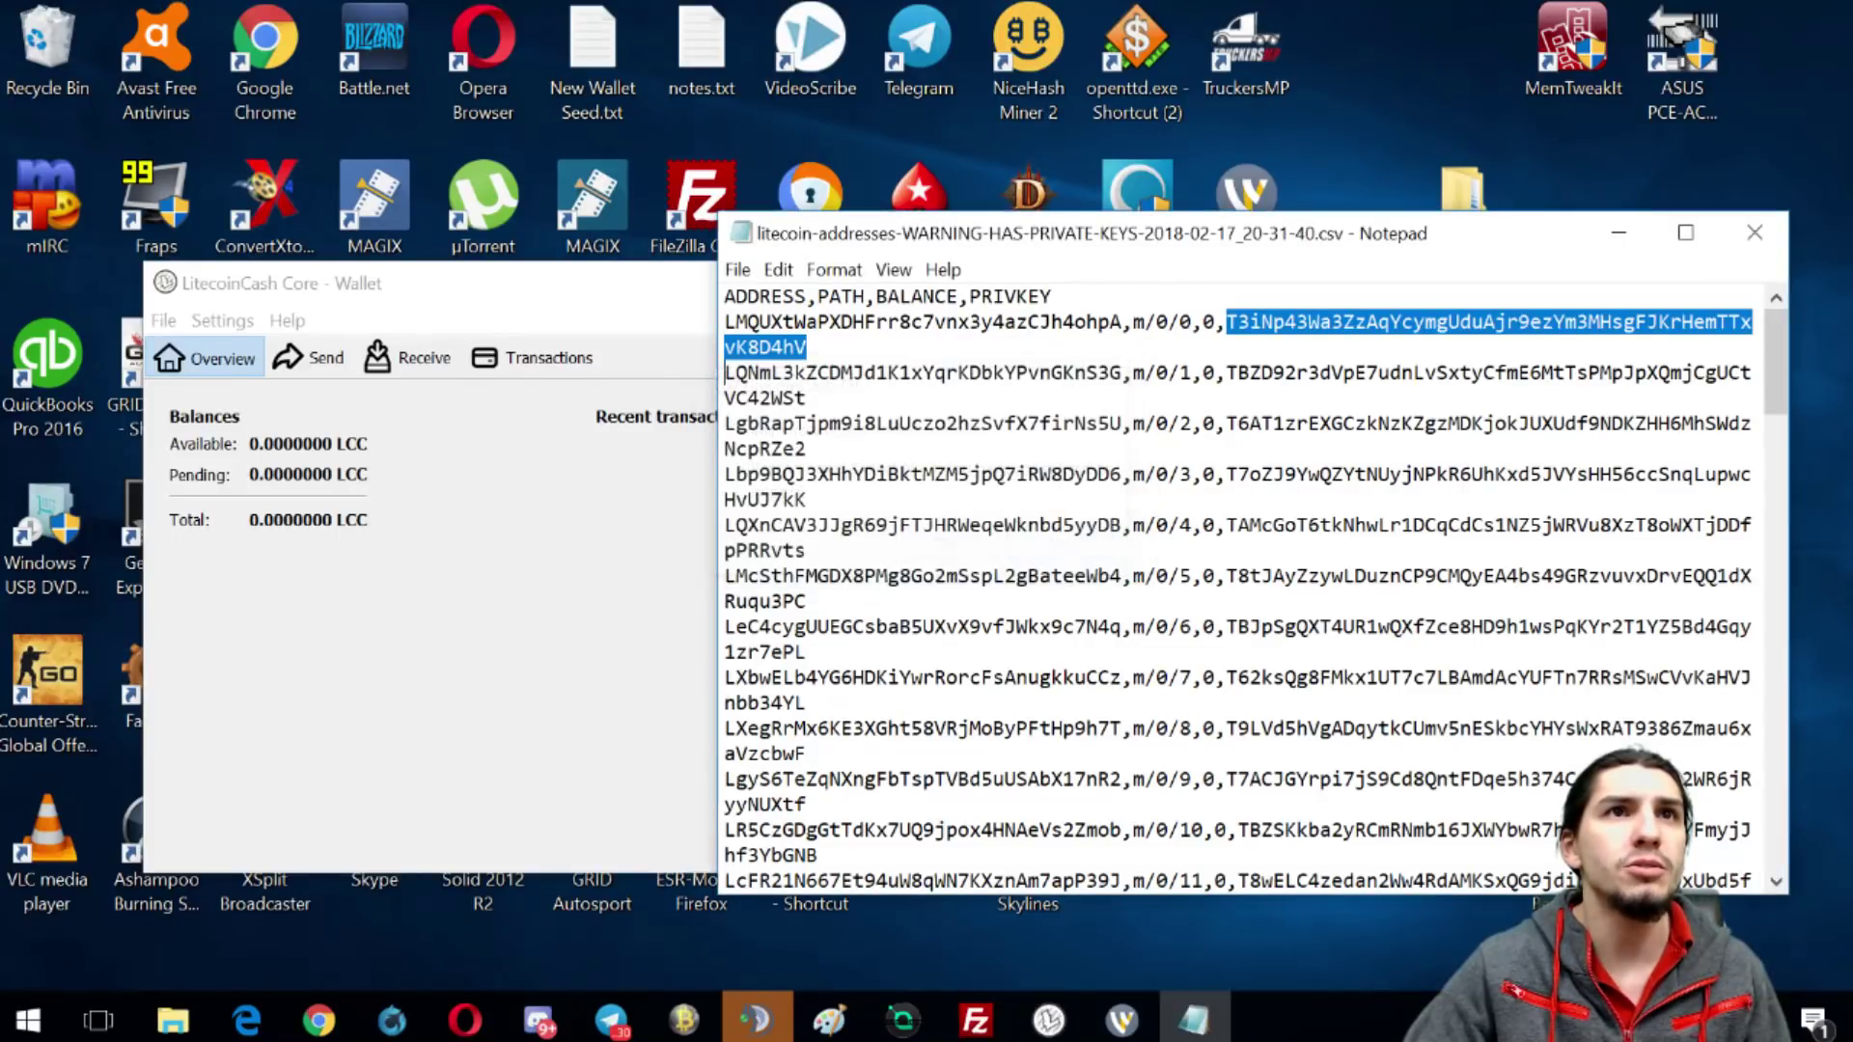
- Import the private key of the m/0/1 entry into the LitecoinCash Core wallet and decline the rescan
double_click(1486, 372)
key("ctrl+c")
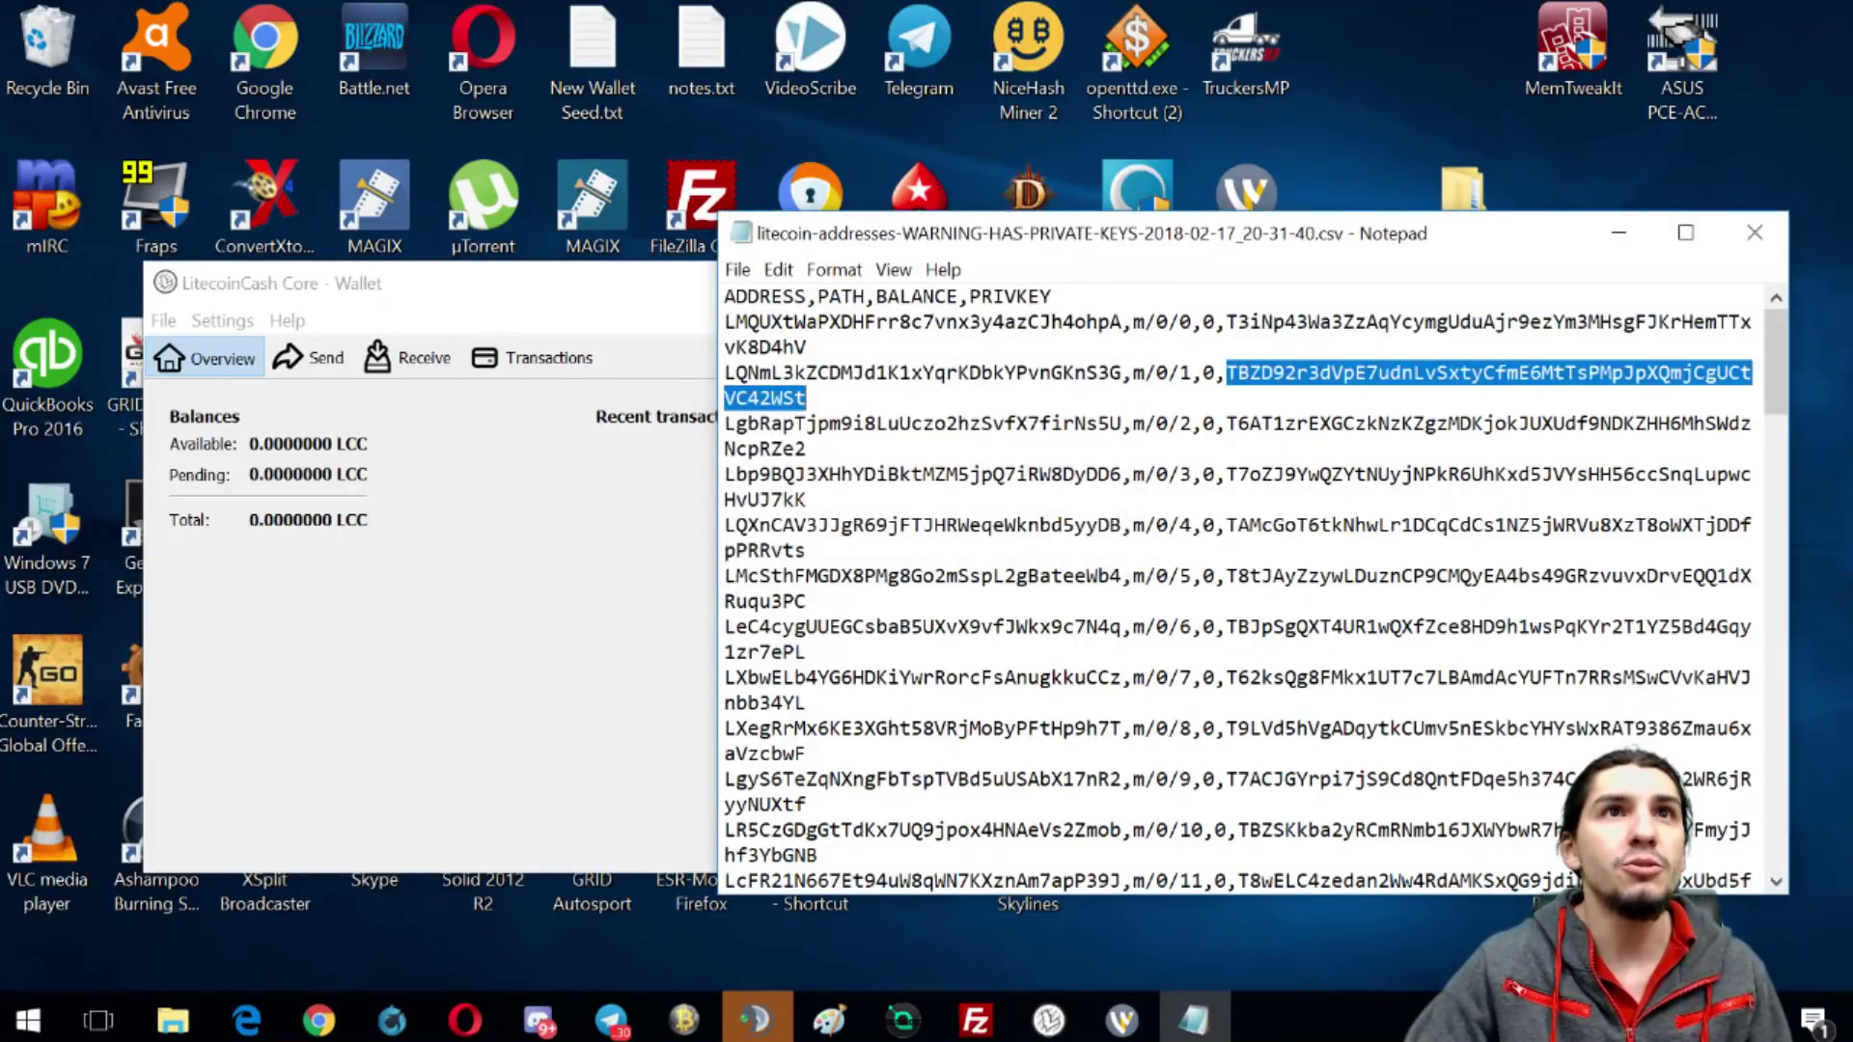
left_click(163, 321)
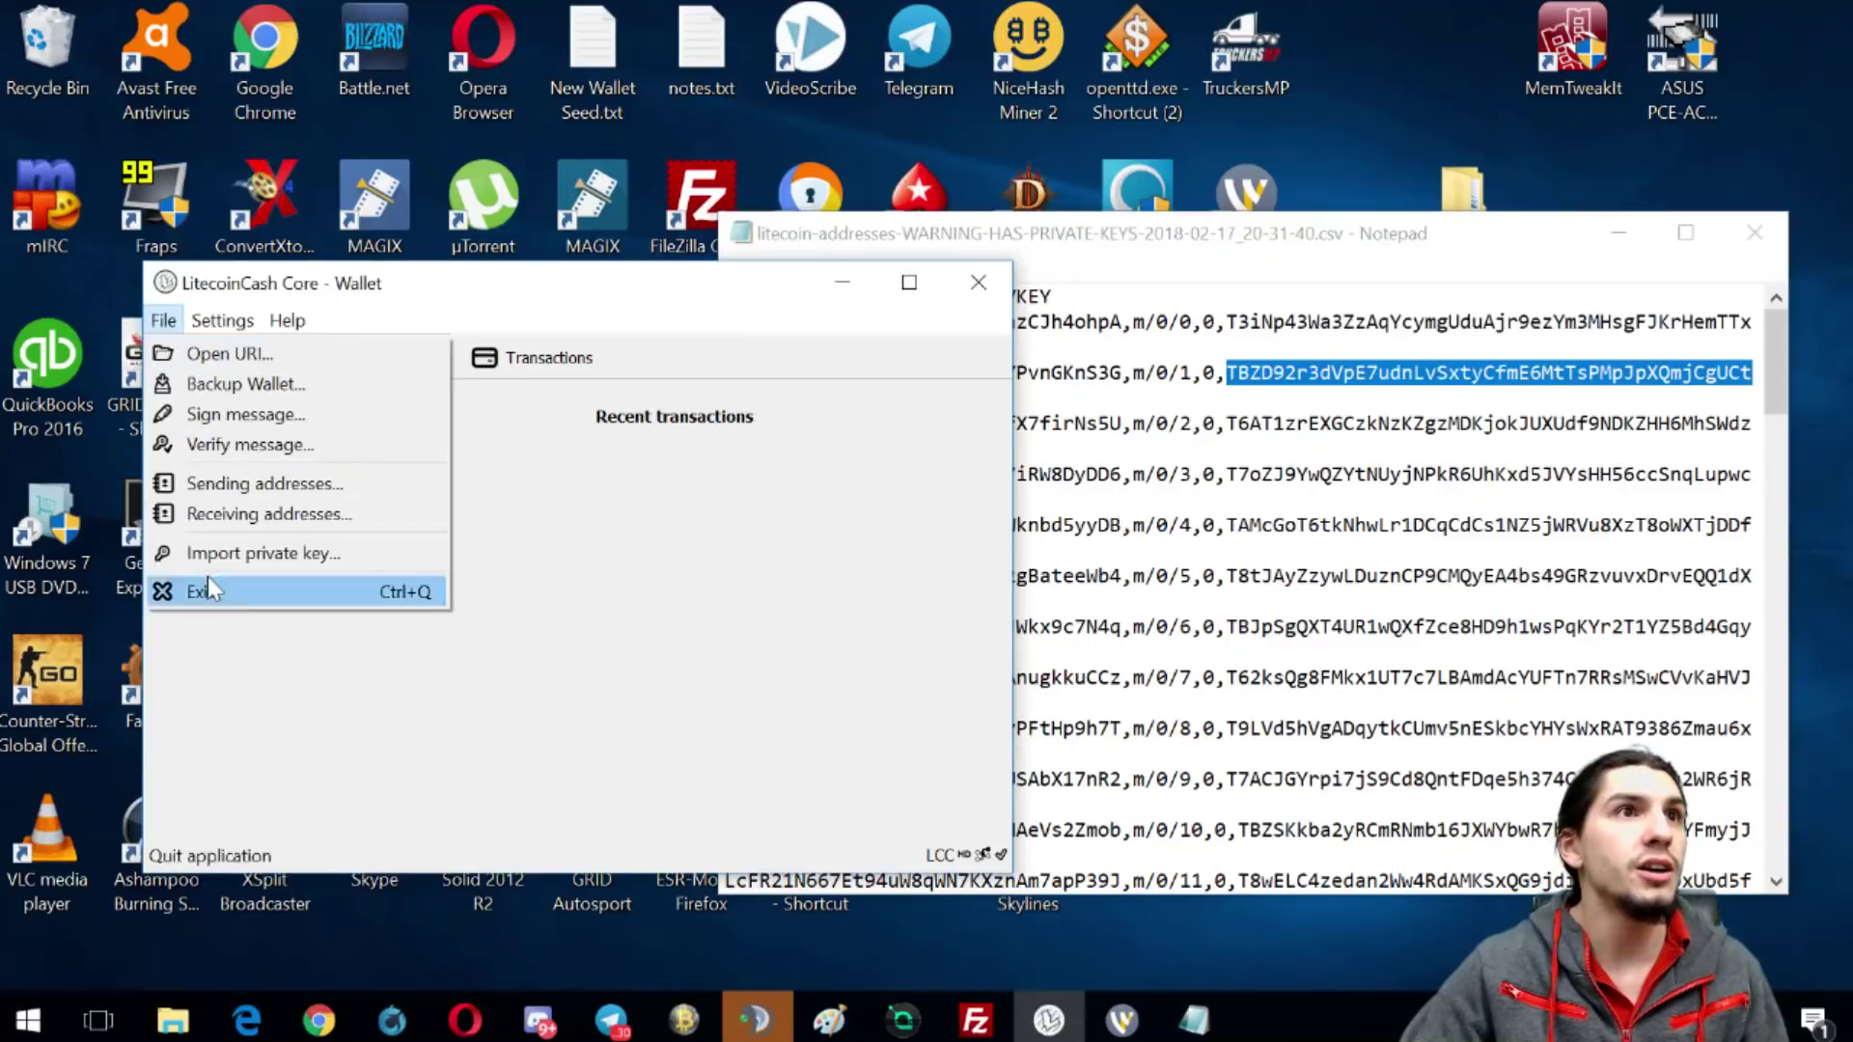
left_click(234, 564)
key("ctrl+v")
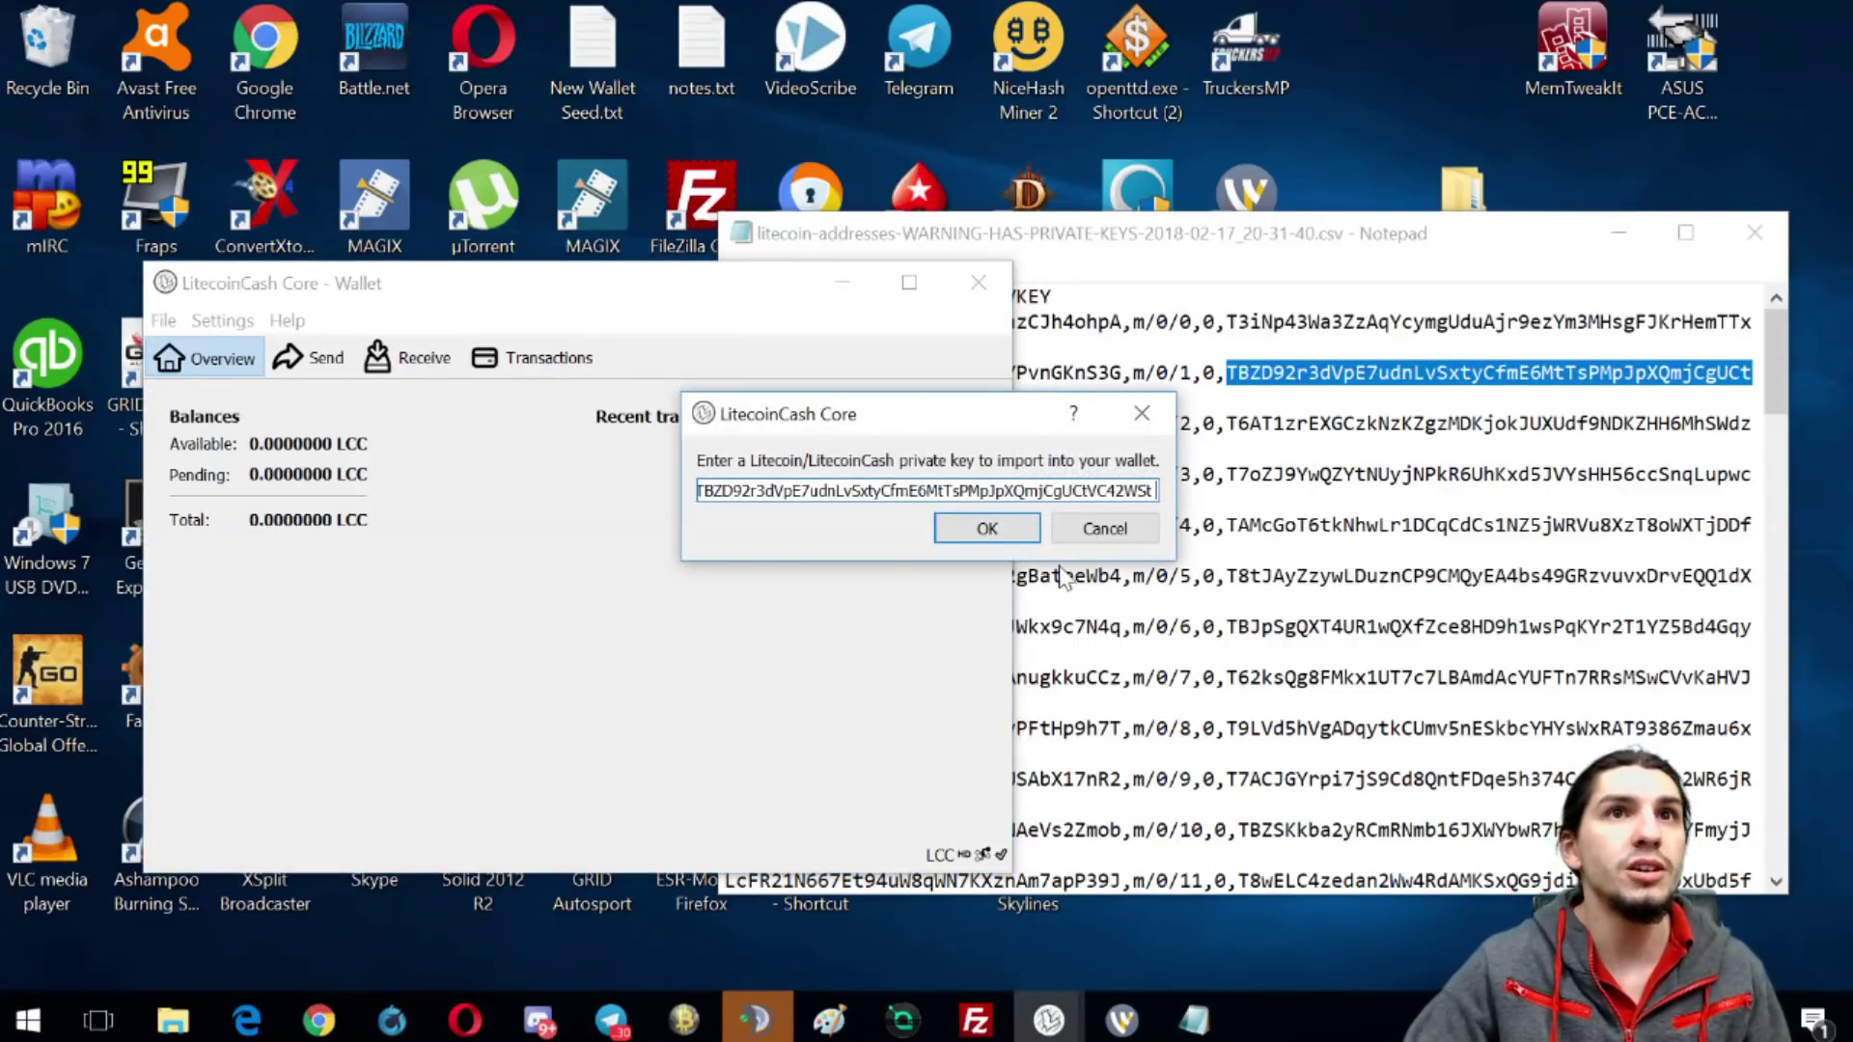
left_click(1003, 531)
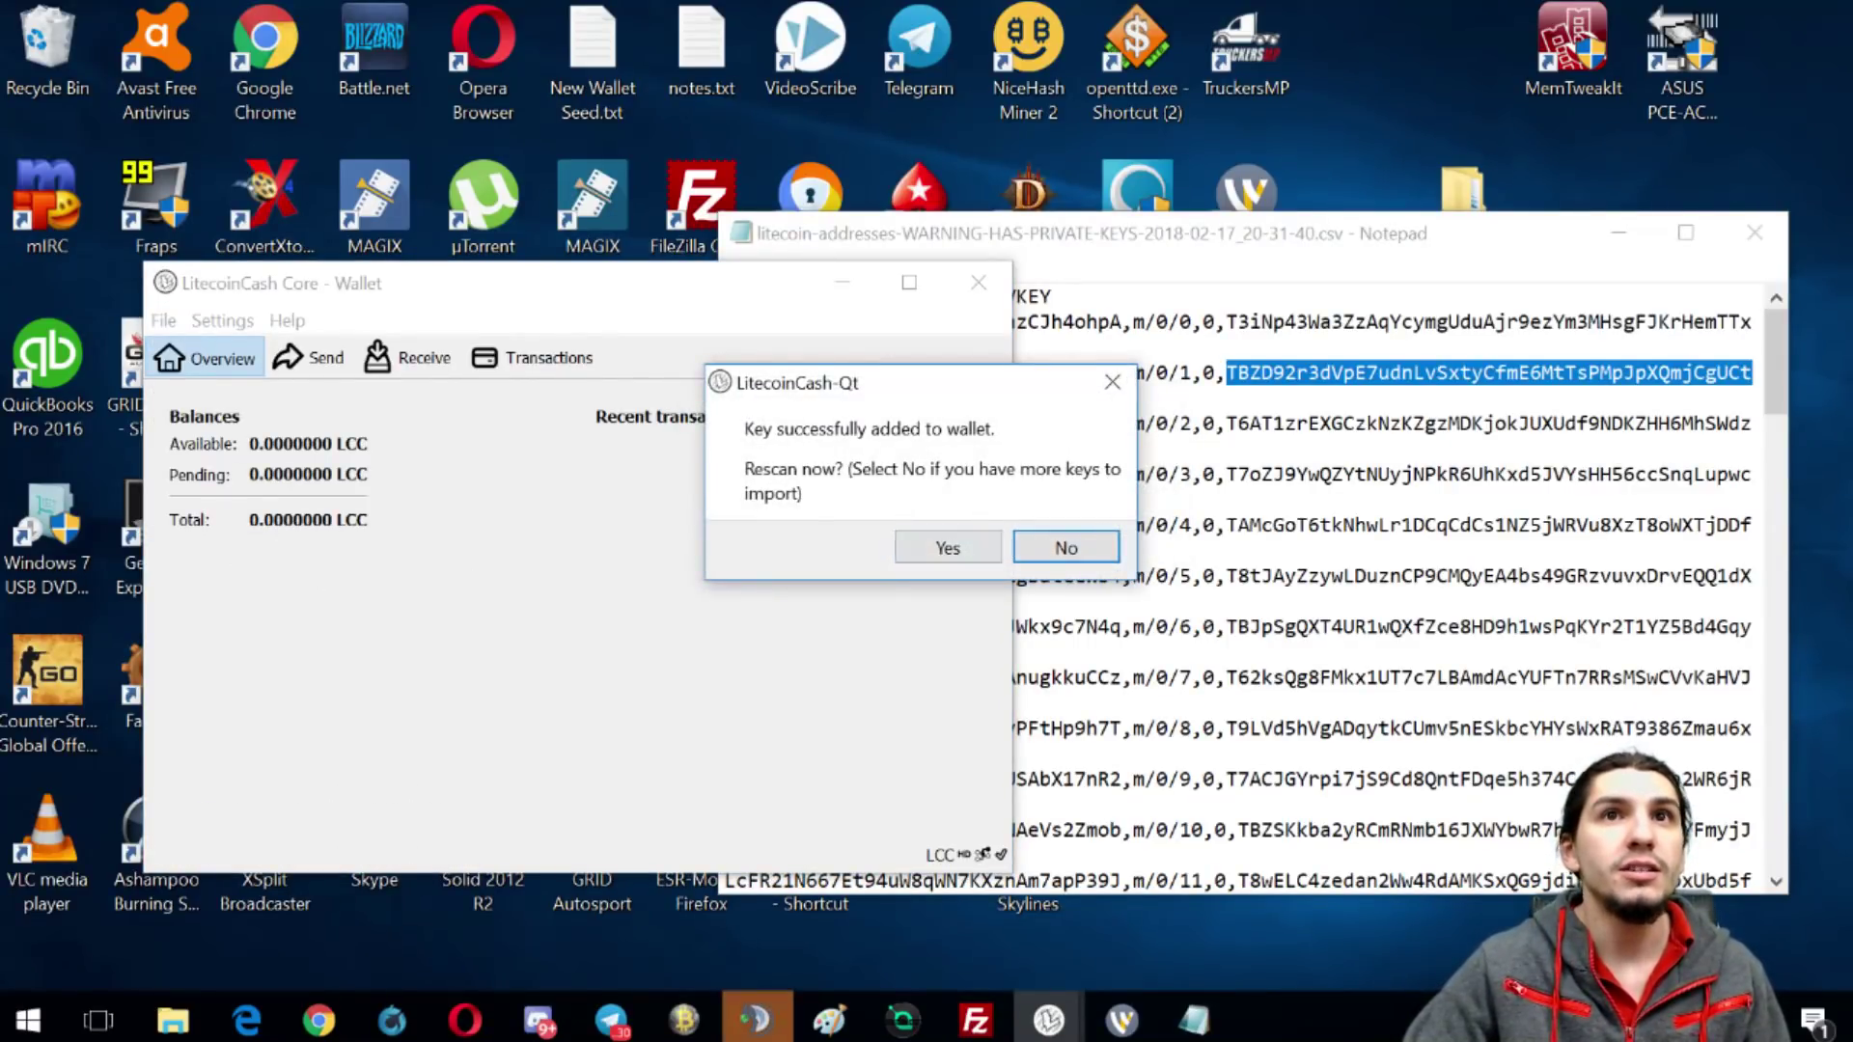
left_click(1061, 545)
- Import the private key of the m/0/2 entry into the LitecoinCash Core wallet and decline the rescan
key("alt+Tab")
double_click(1486, 423)
key("ctrl+c")
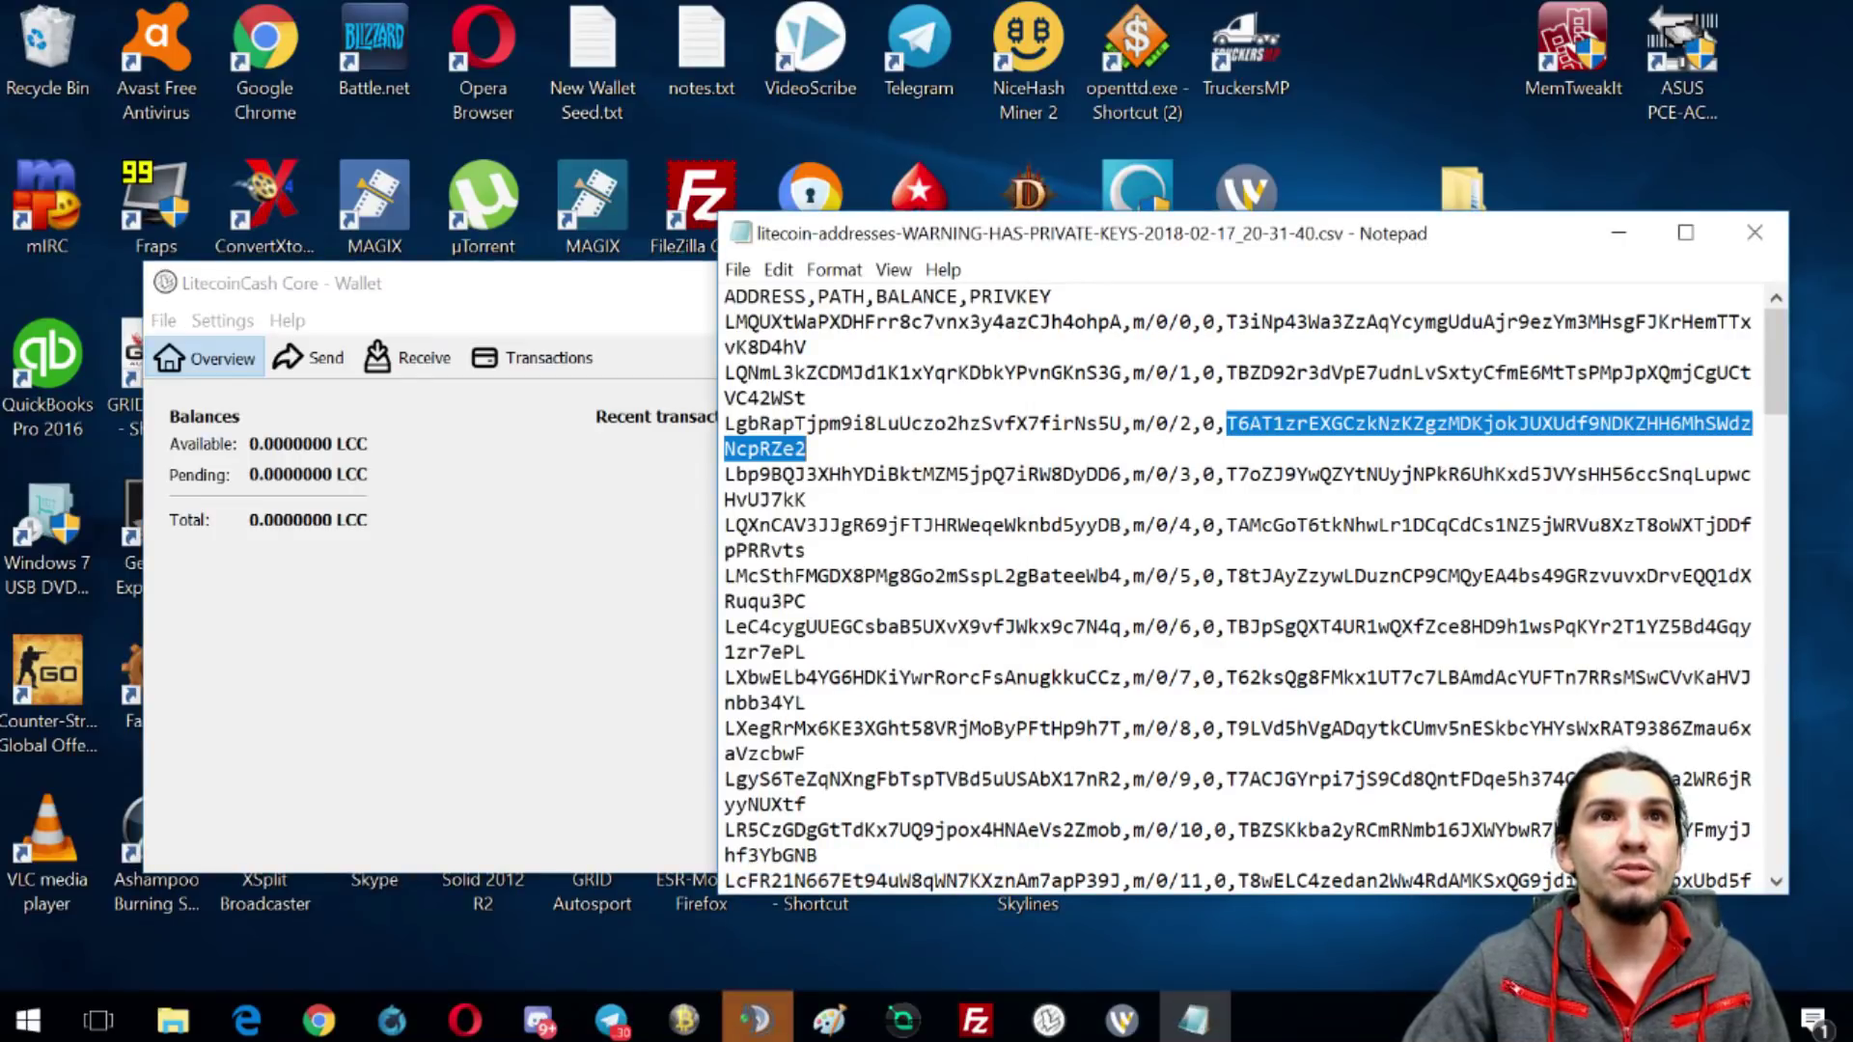
left_click(193, 352)
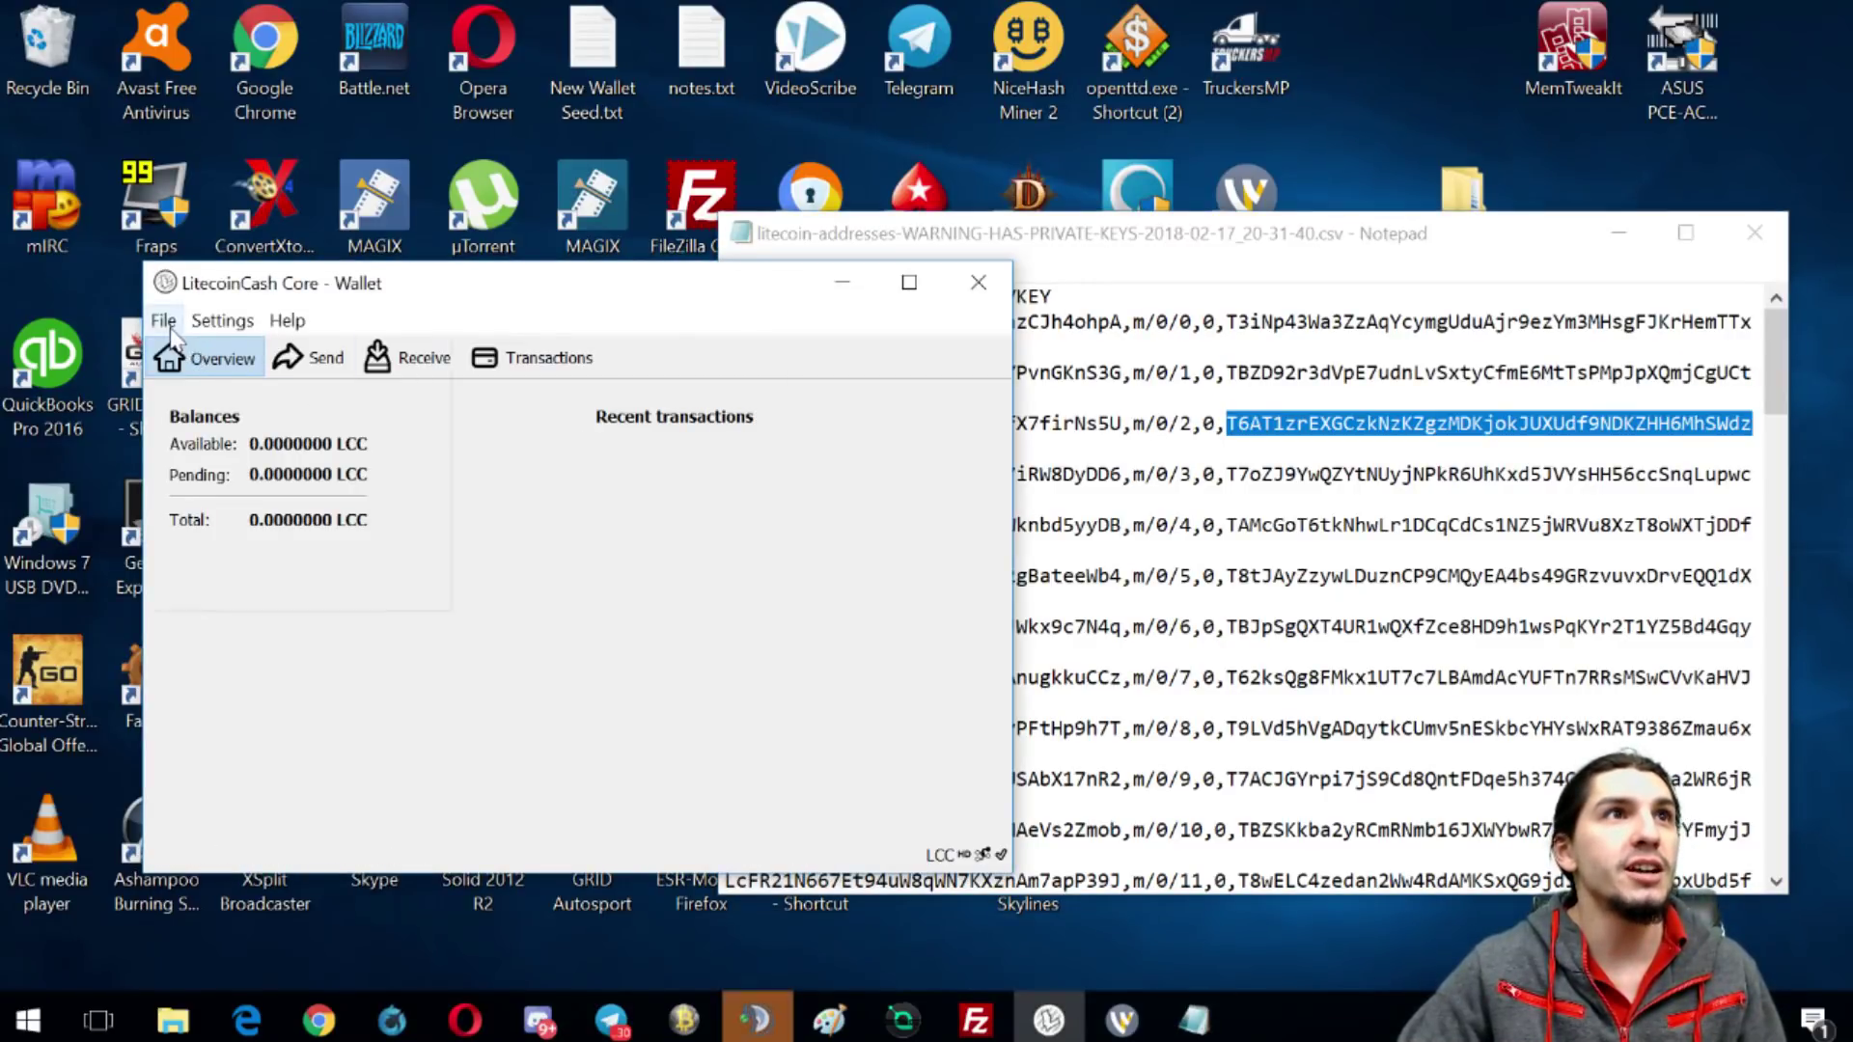
left_click(163, 320)
left_click(278, 553)
key("ctrl+v")
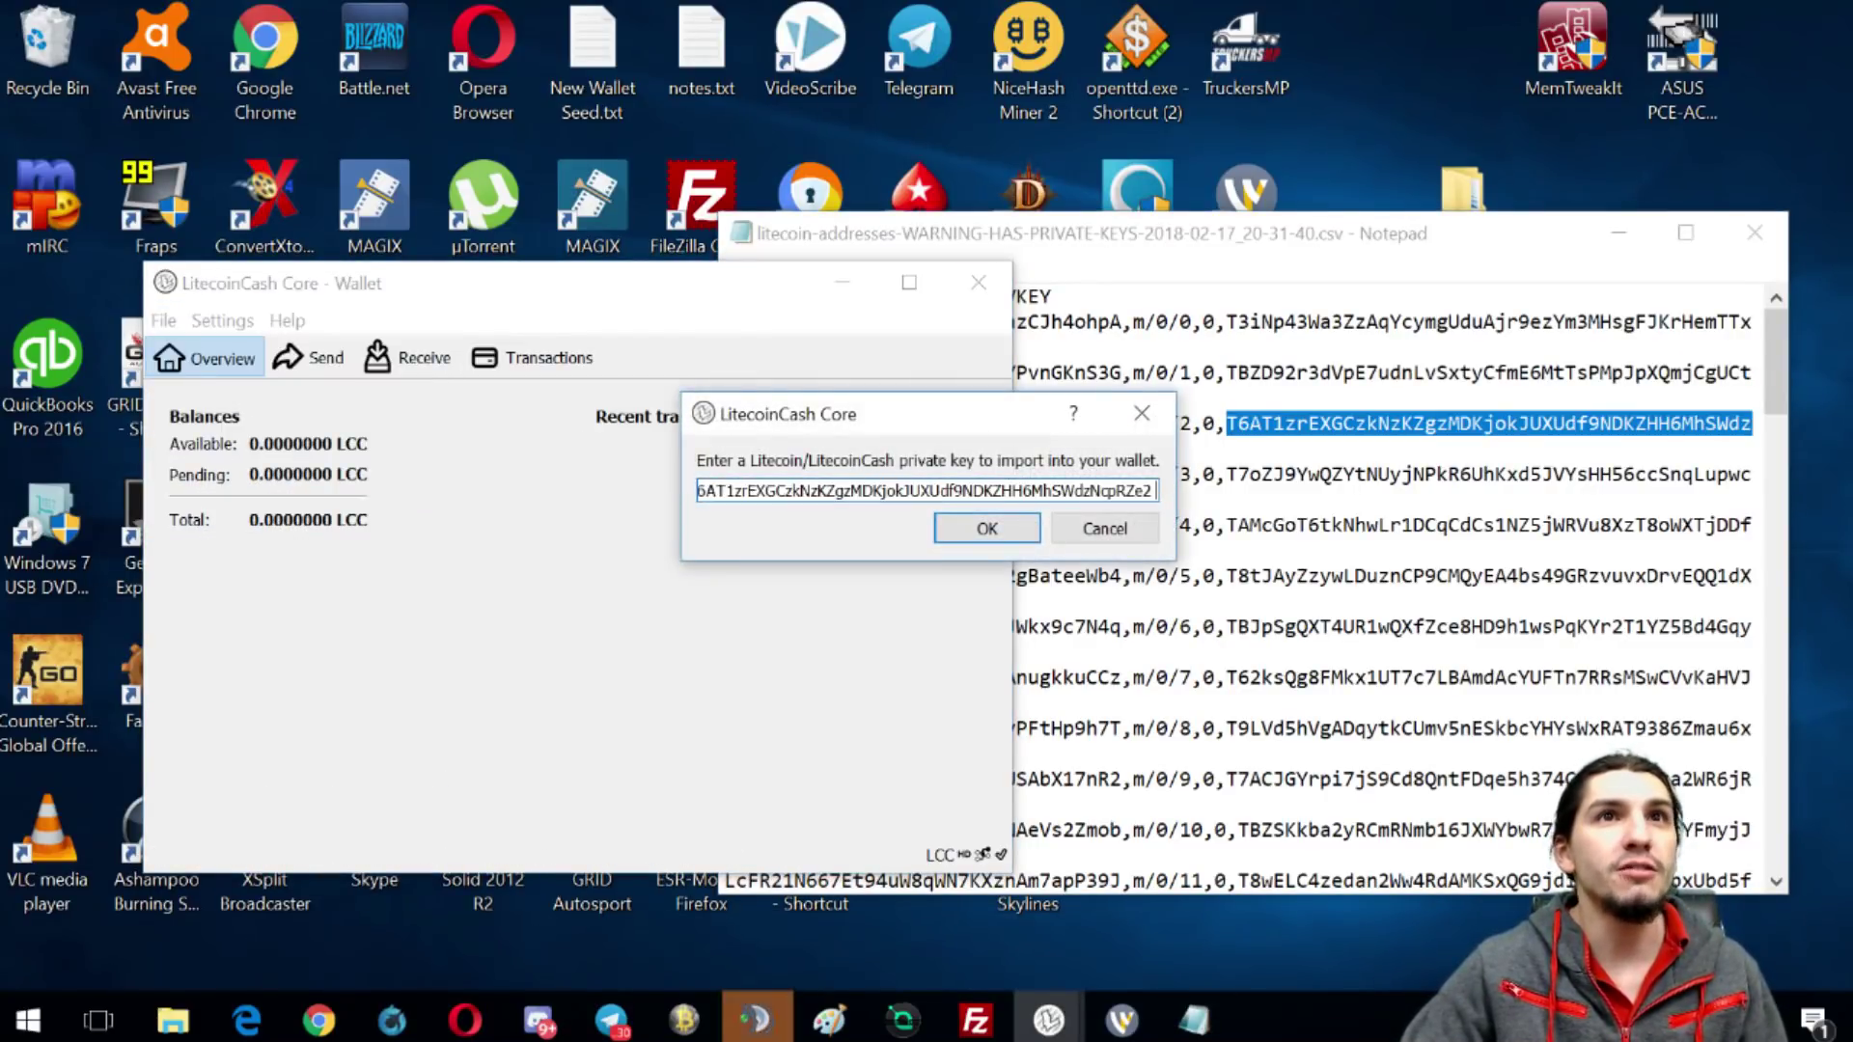
left_click(994, 540)
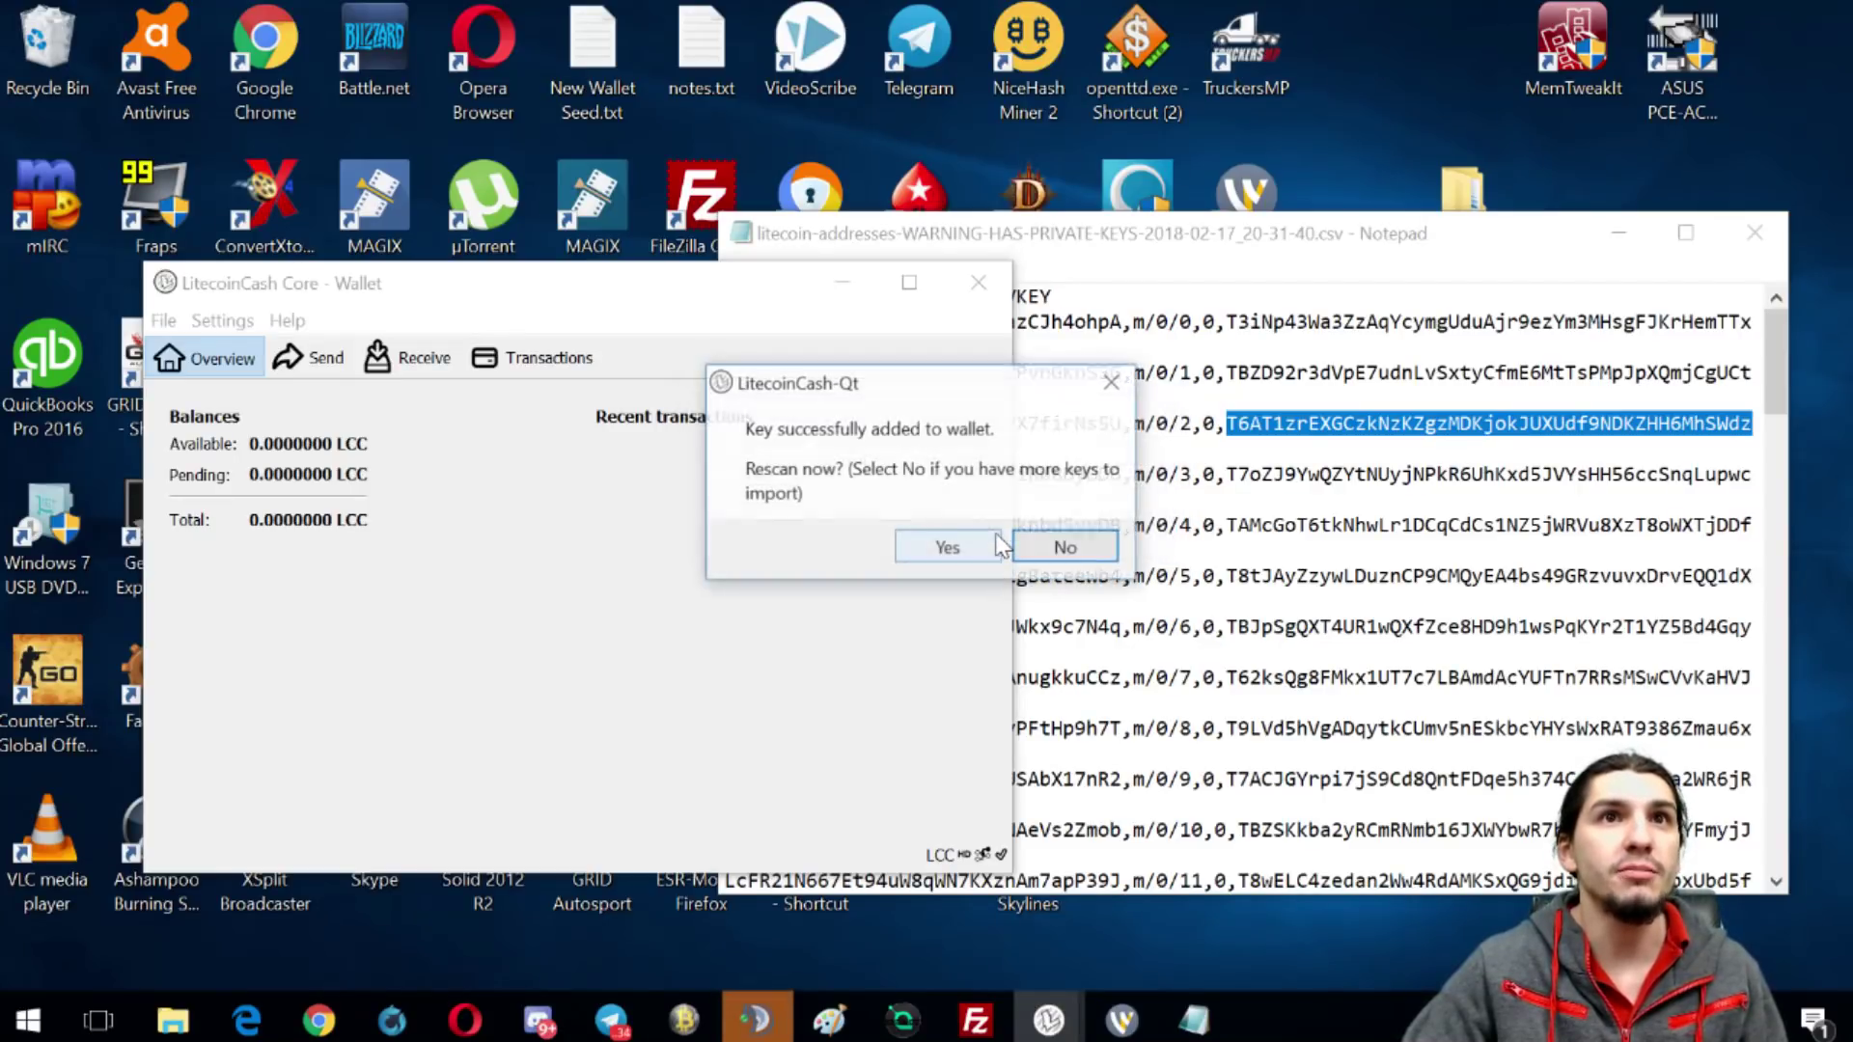
left_click(1061, 548)
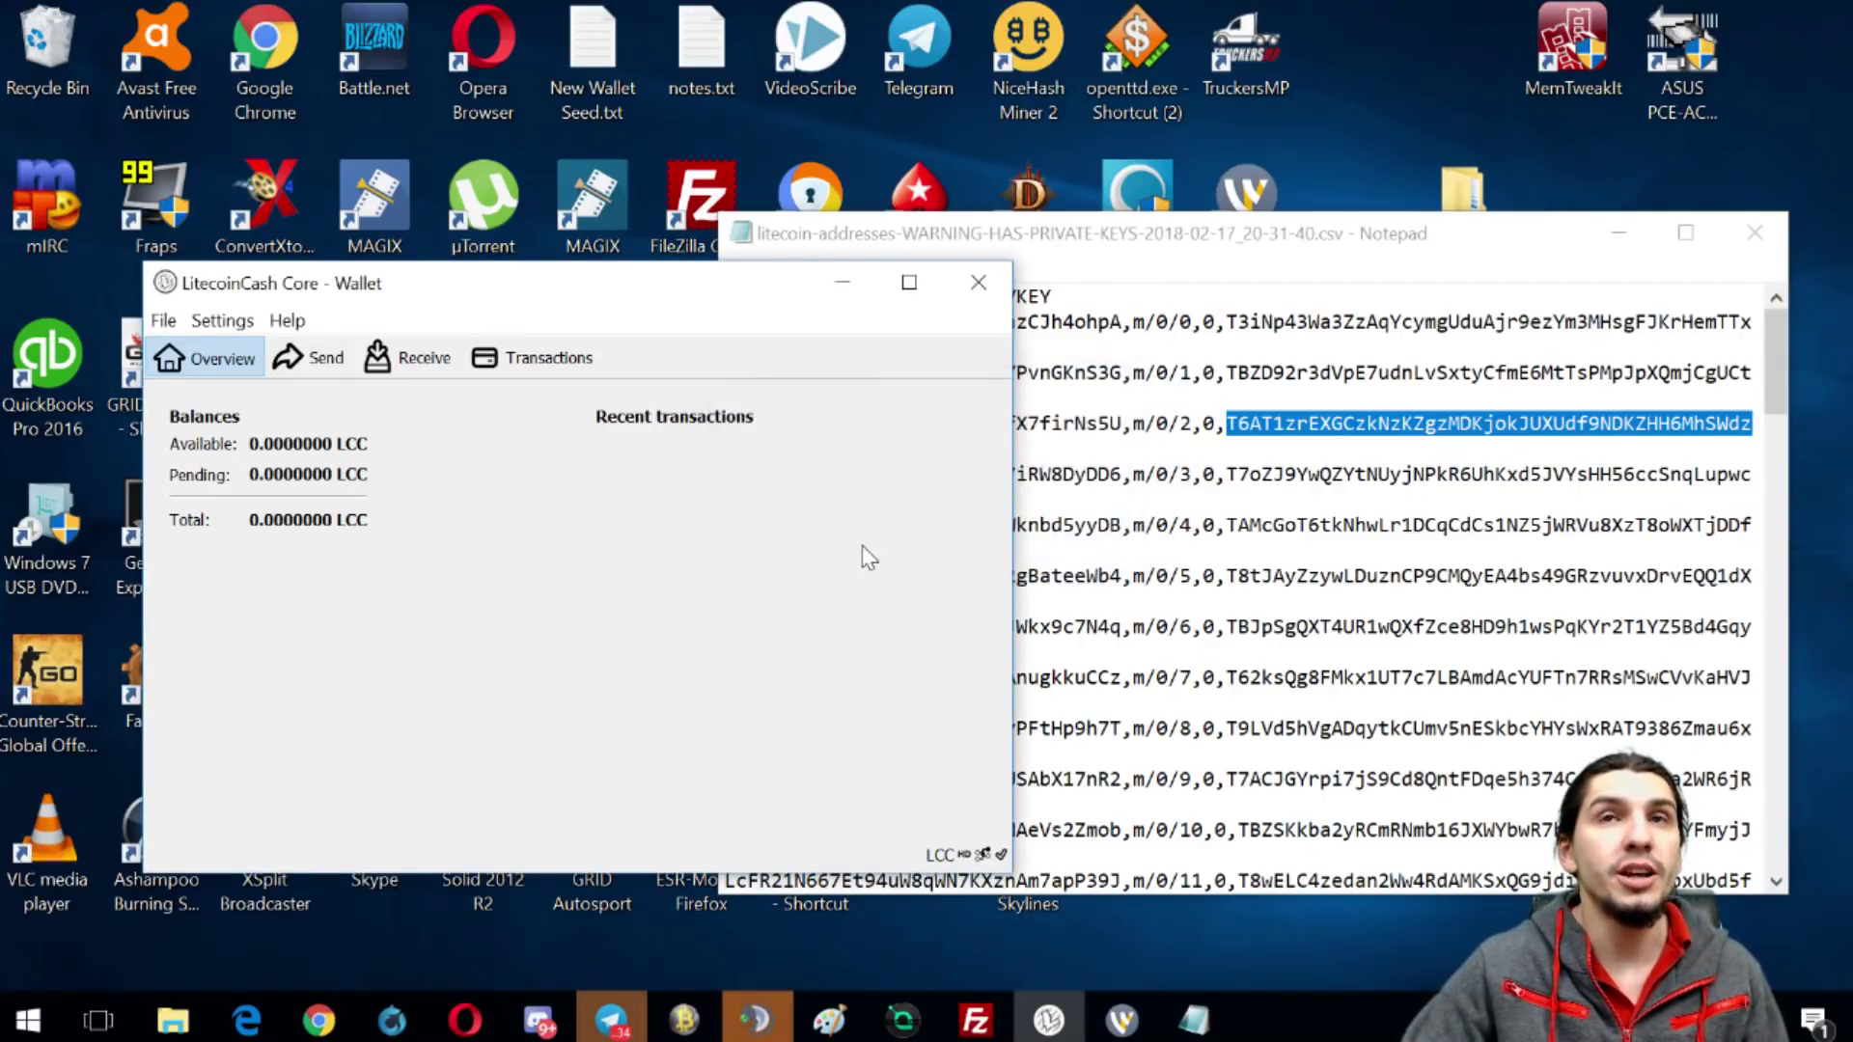
- Import the private key of the m/0/3 entry into the LitecoinCash Core wallet and decline the rescan
double_click(1486, 474)
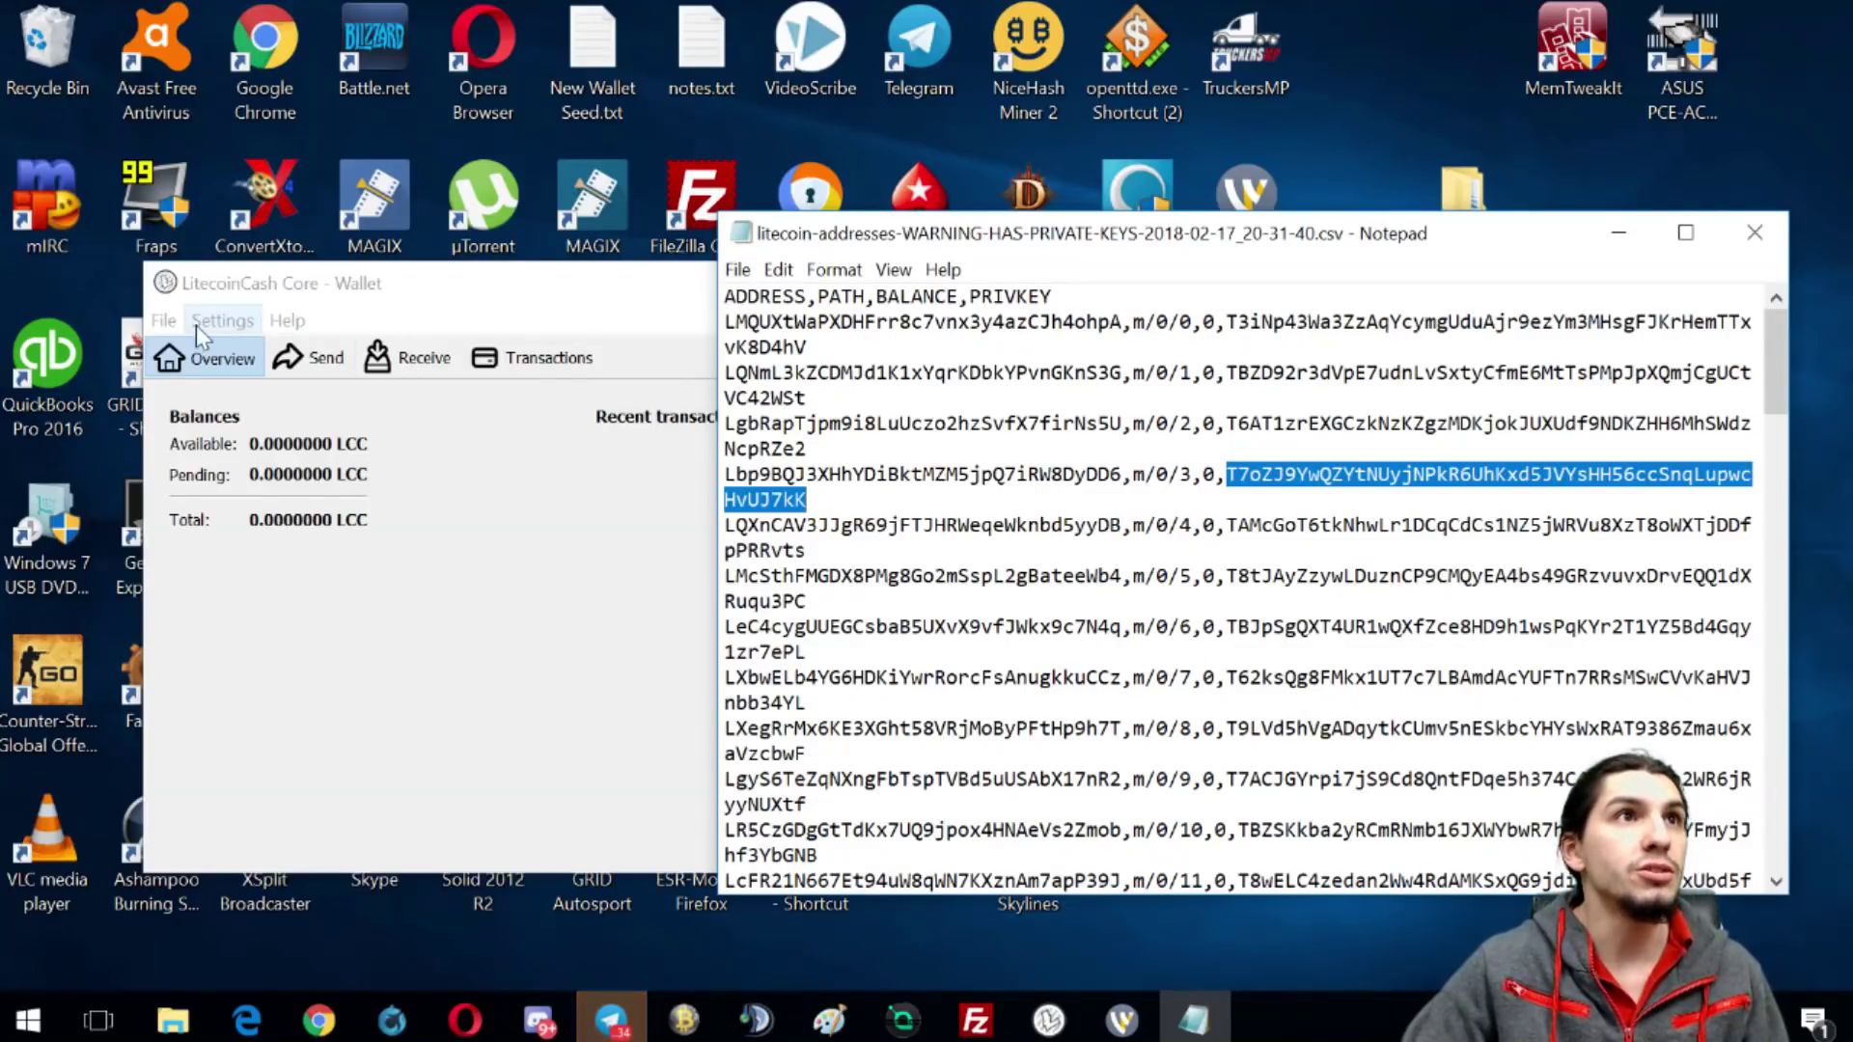
left_click(162, 320)
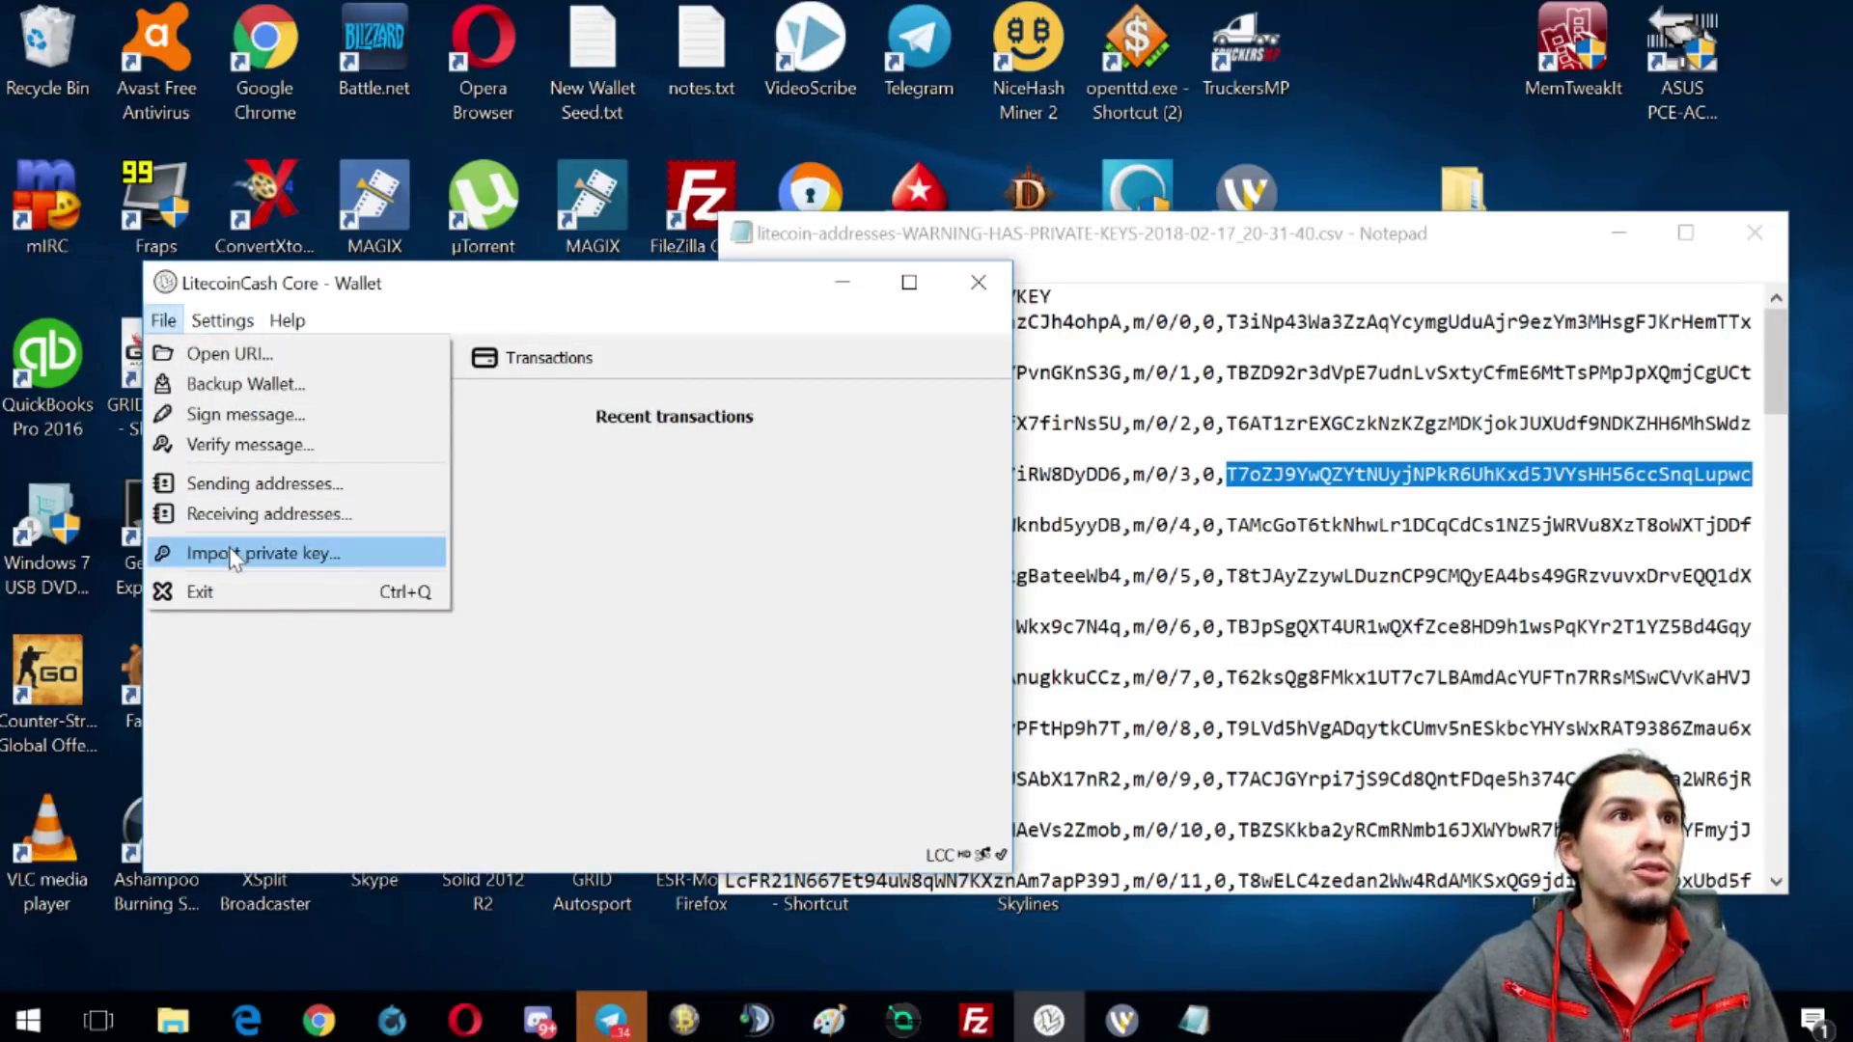
left_click(318, 552)
key("ctrl+v")
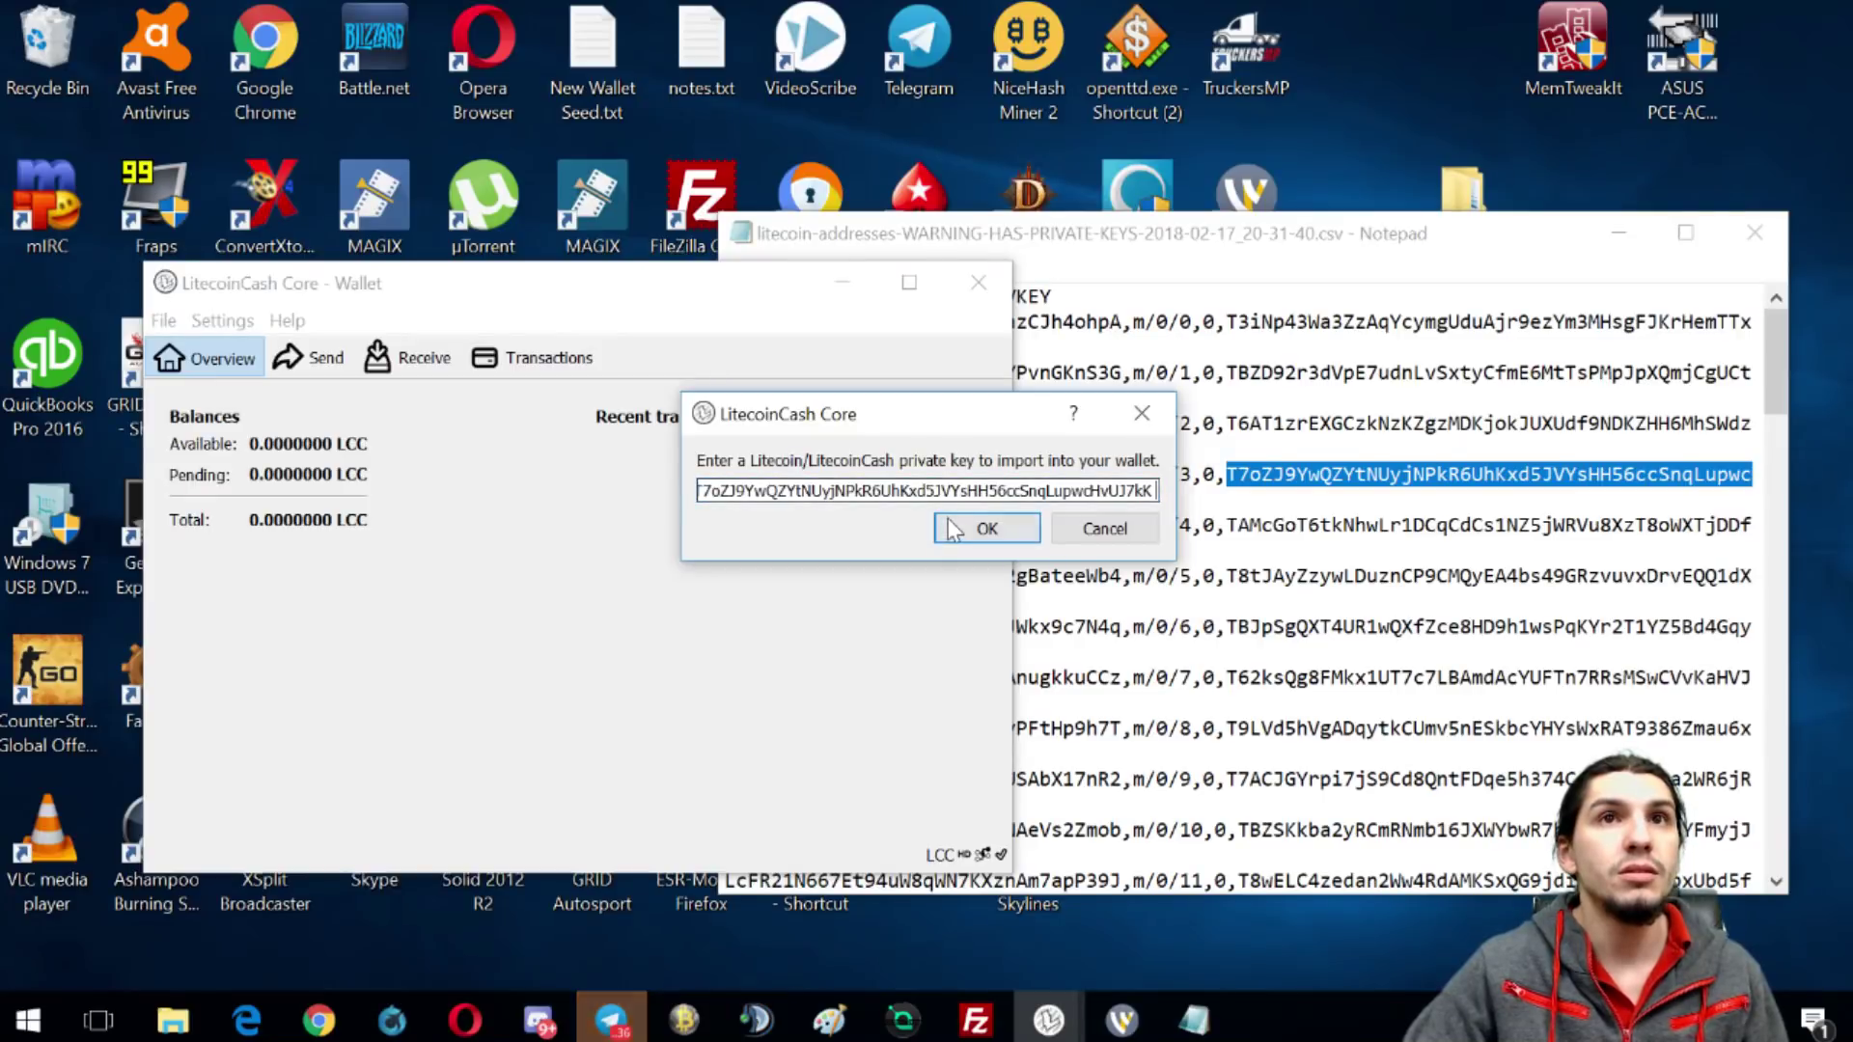
left_click(1014, 528)
left_click(948, 547)
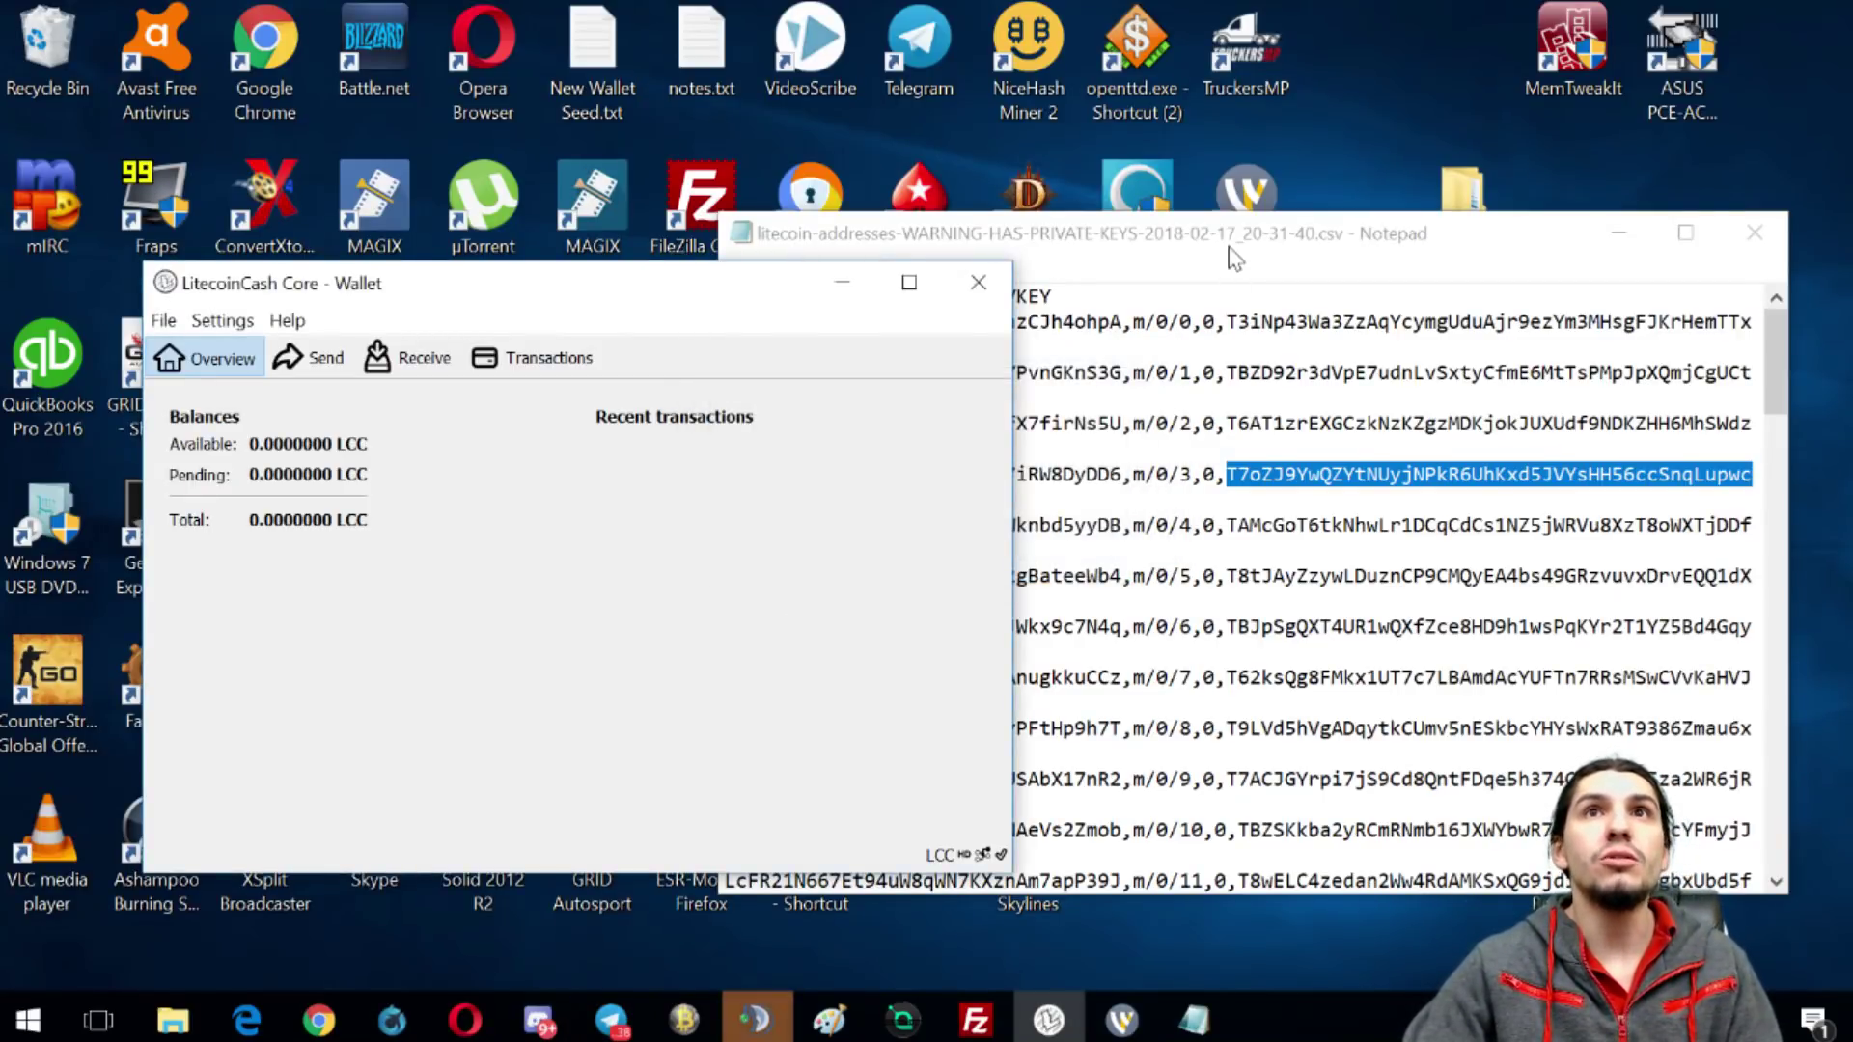
- Examine the address and private key parts of the m/0/0 and m/0/1 entries in the exported file
key("alt+Tab")
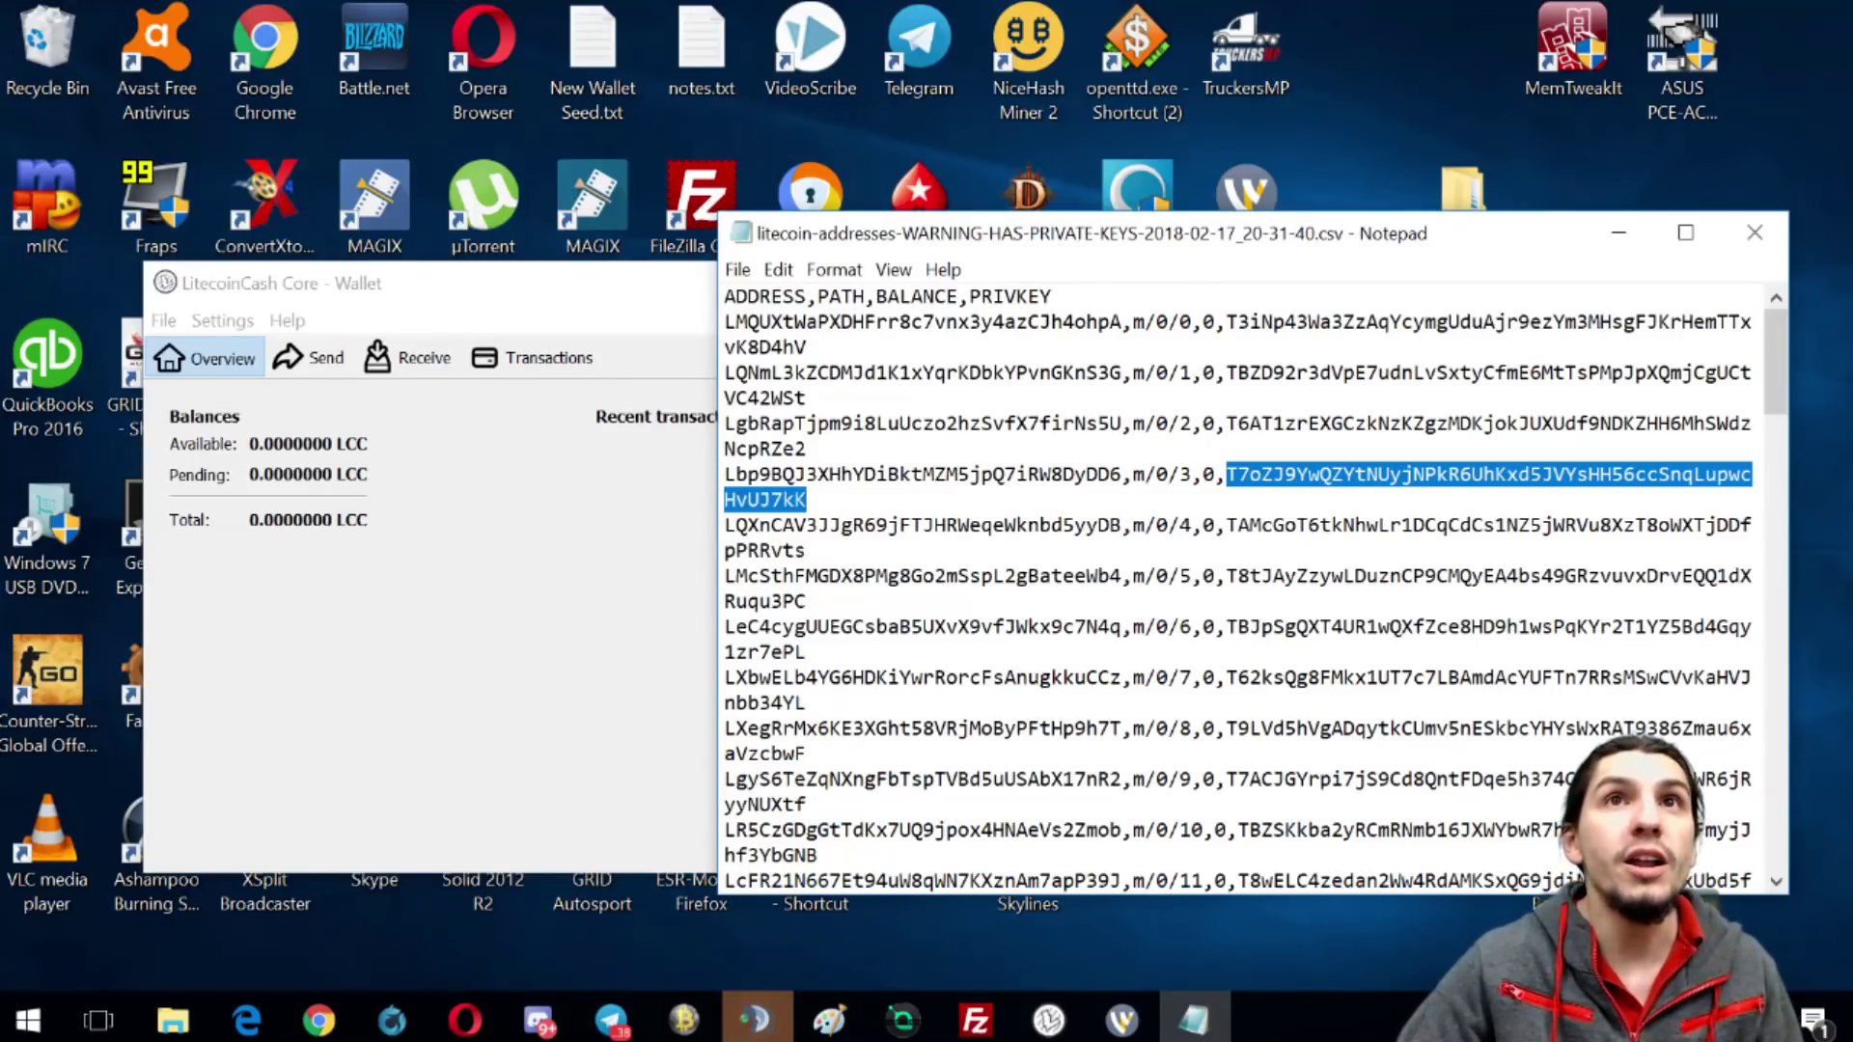
left_click_drag(1122, 321, 724, 322)
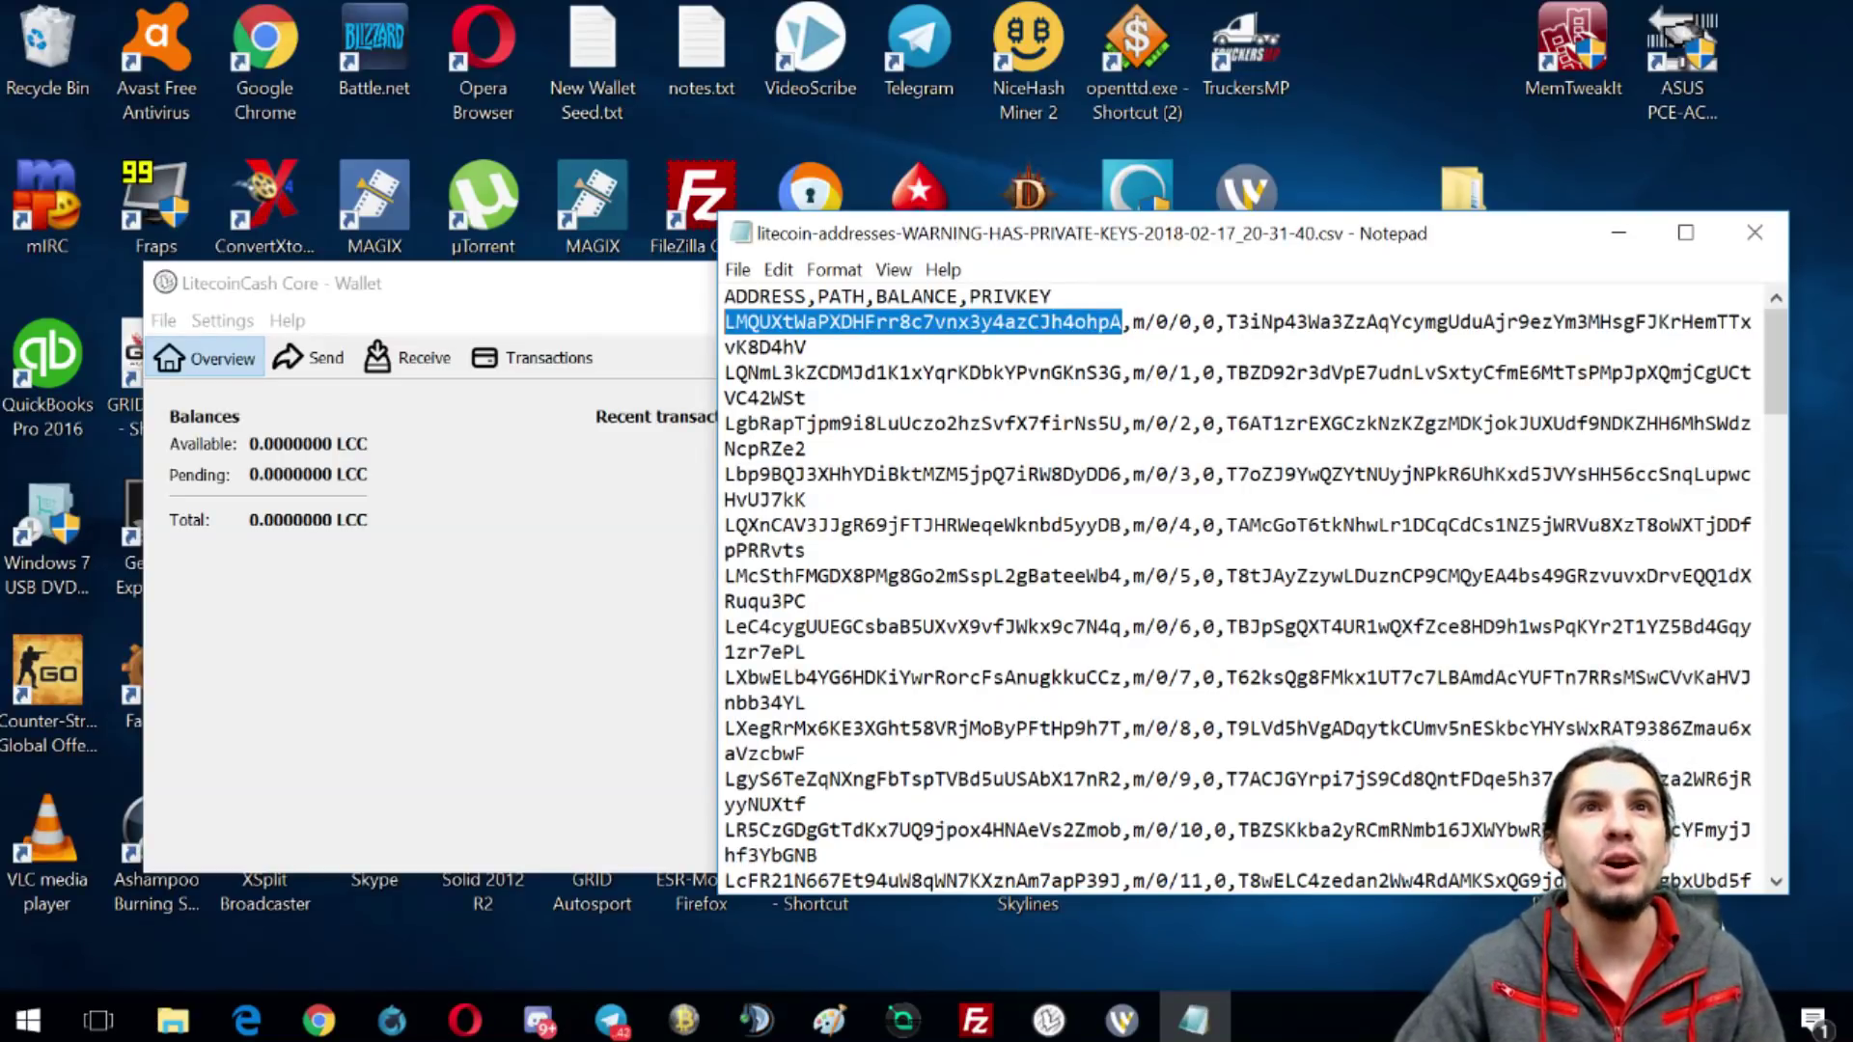
left_click(724, 321)
left_click_drag(1122, 321, 724, 372)
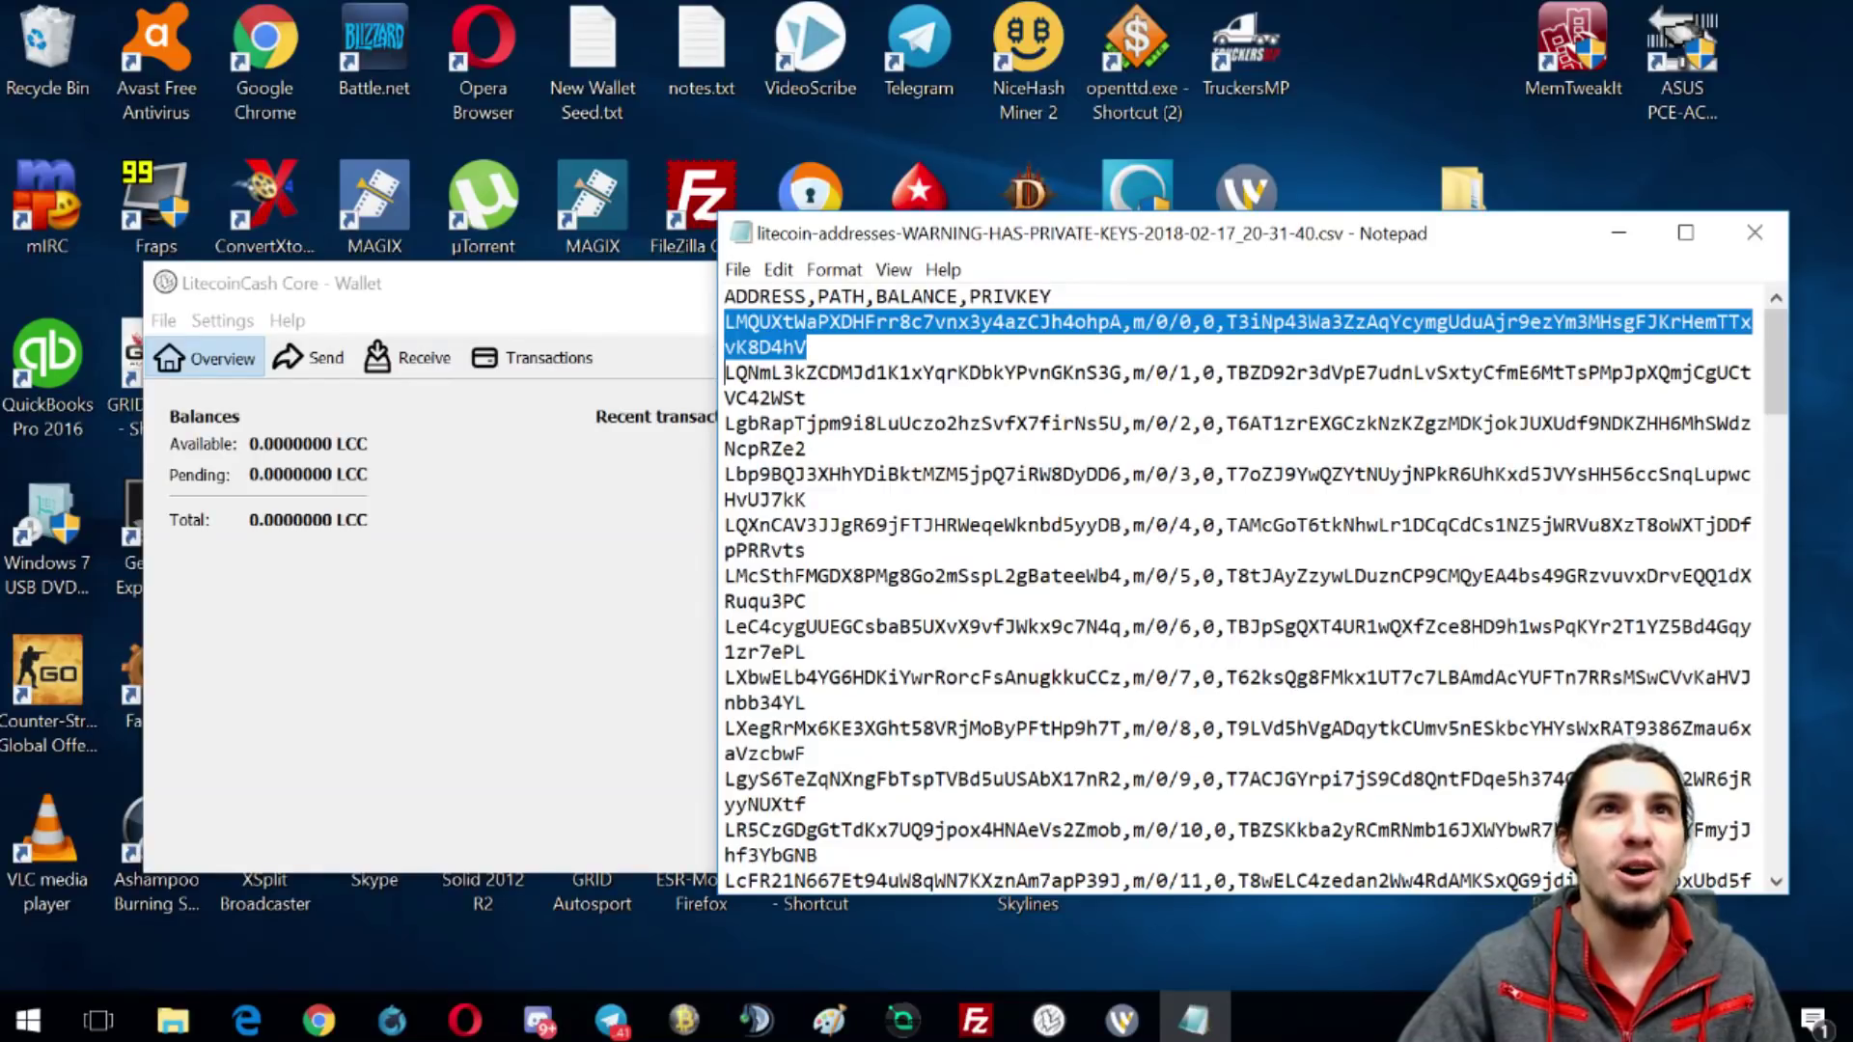
left_click(1111, 321)
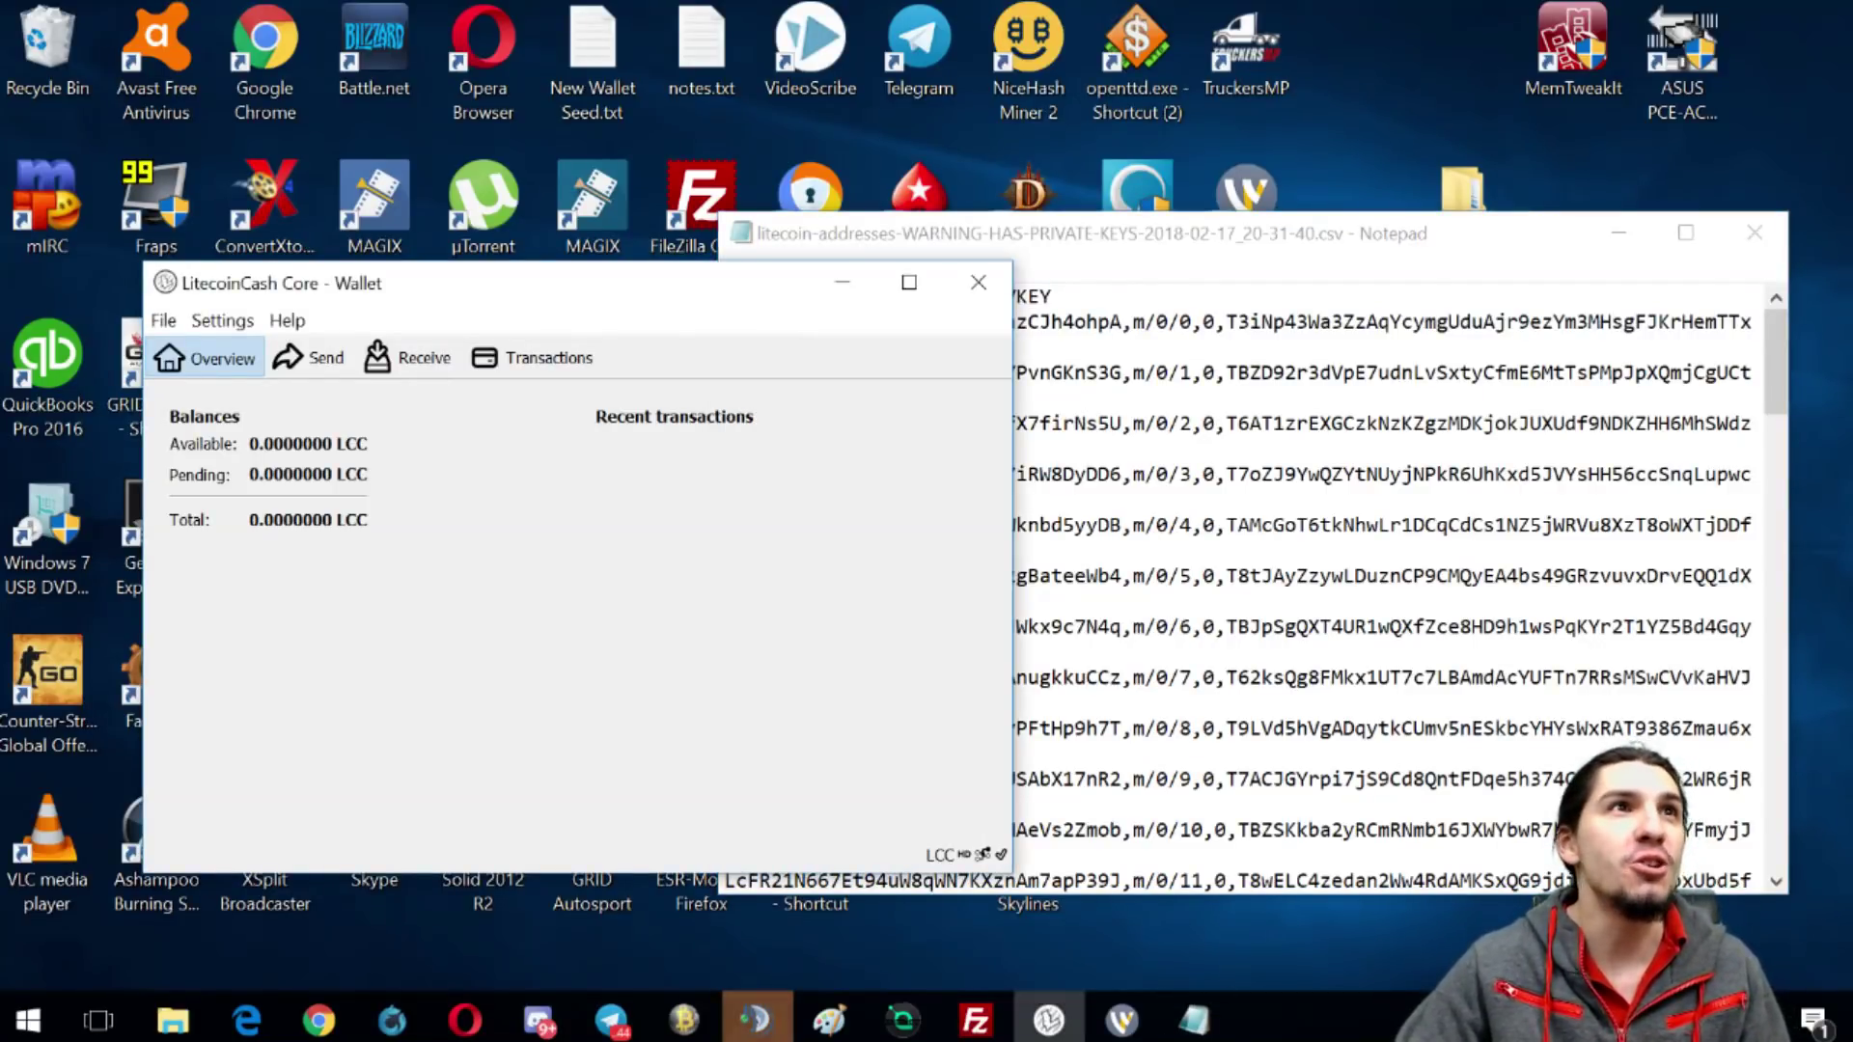
left_click_drag(1225, 321, 811, 347)
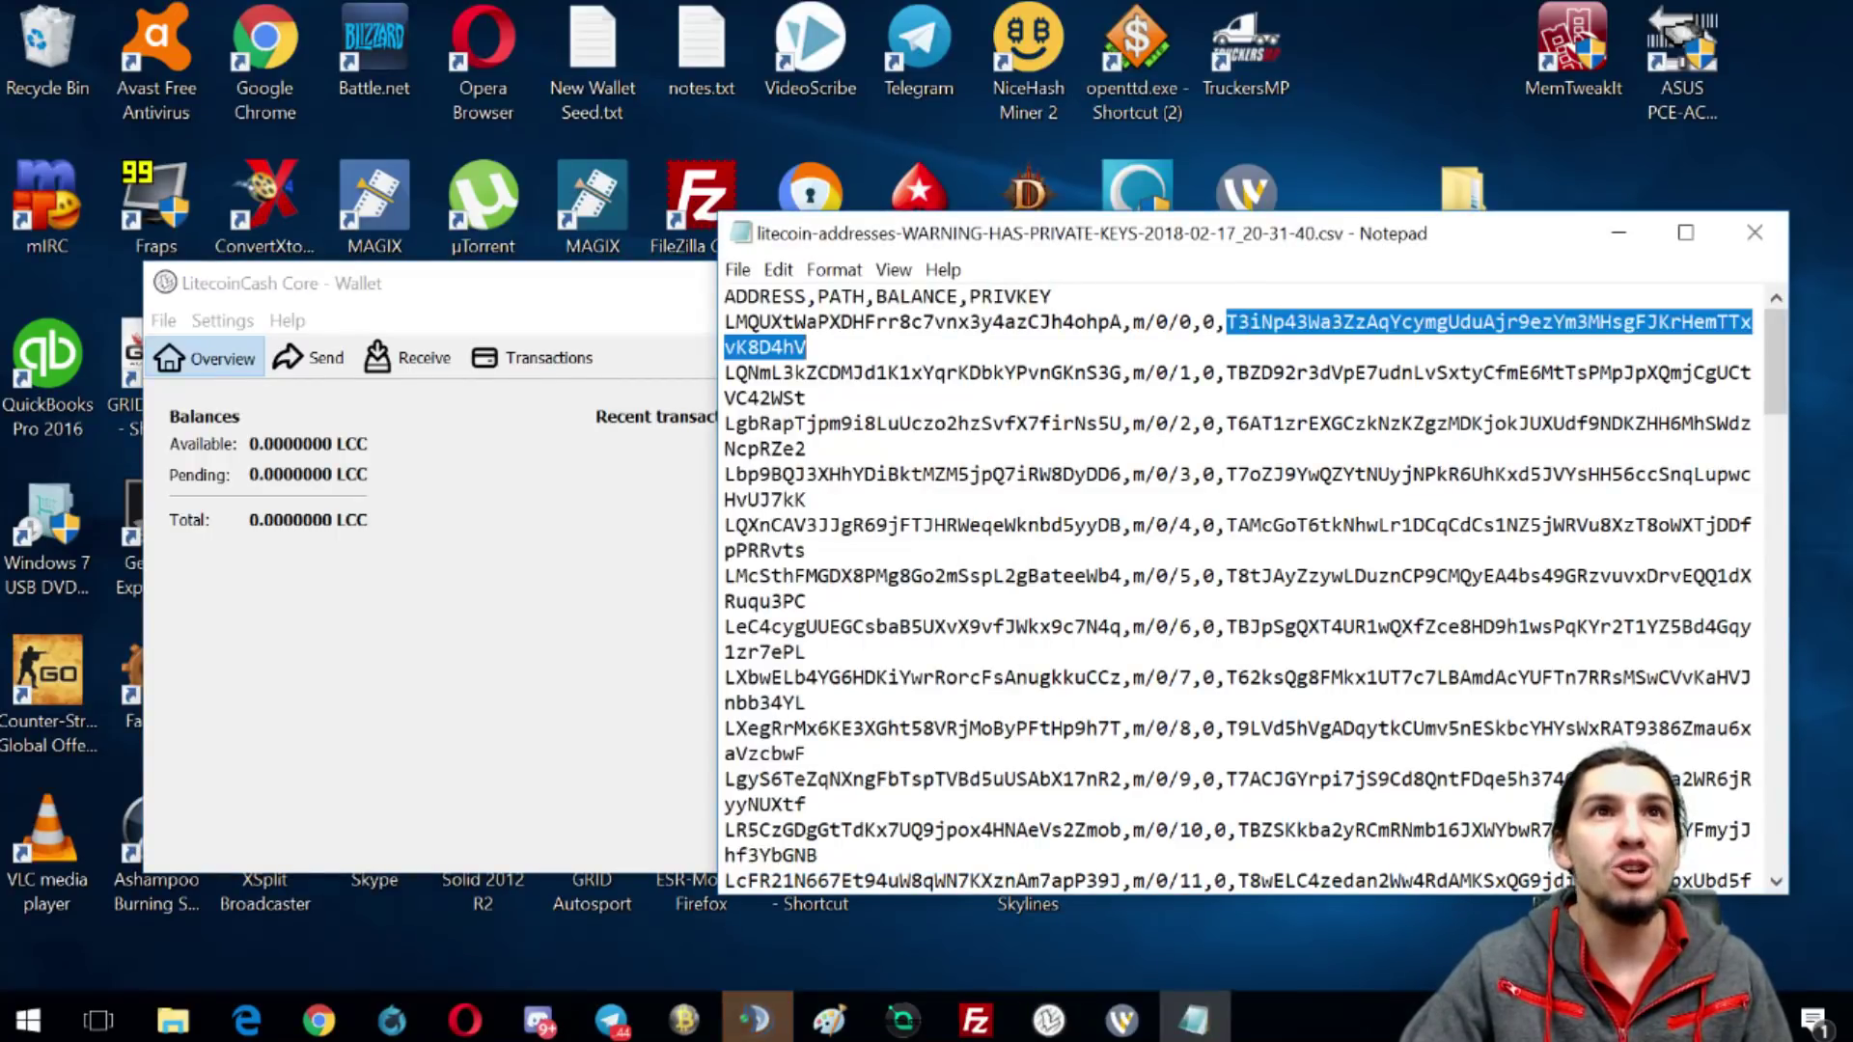
left_click_drag(1285, 372, 725, 372)
left_click(634, 617)
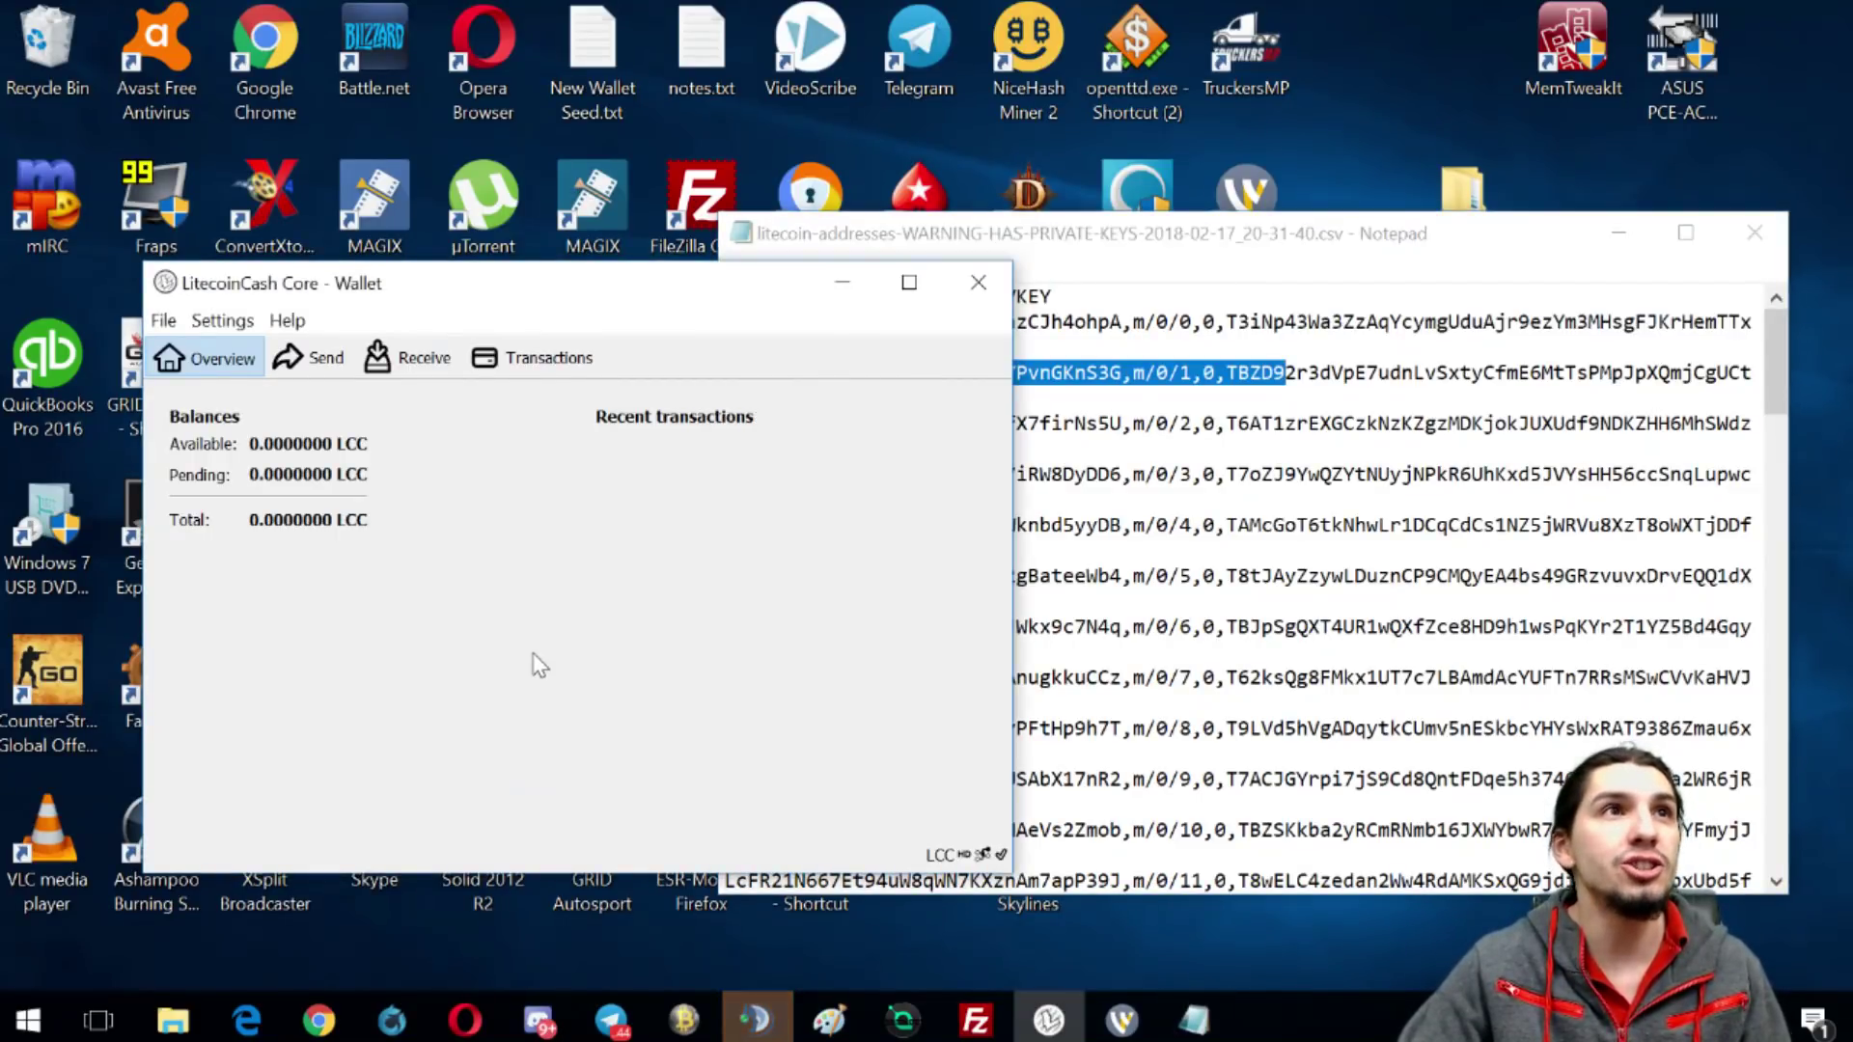
- Import the private key of the m/0/7 entry into the LitecoinCash Core wallet and accept the rescan
left_click(166, 322)
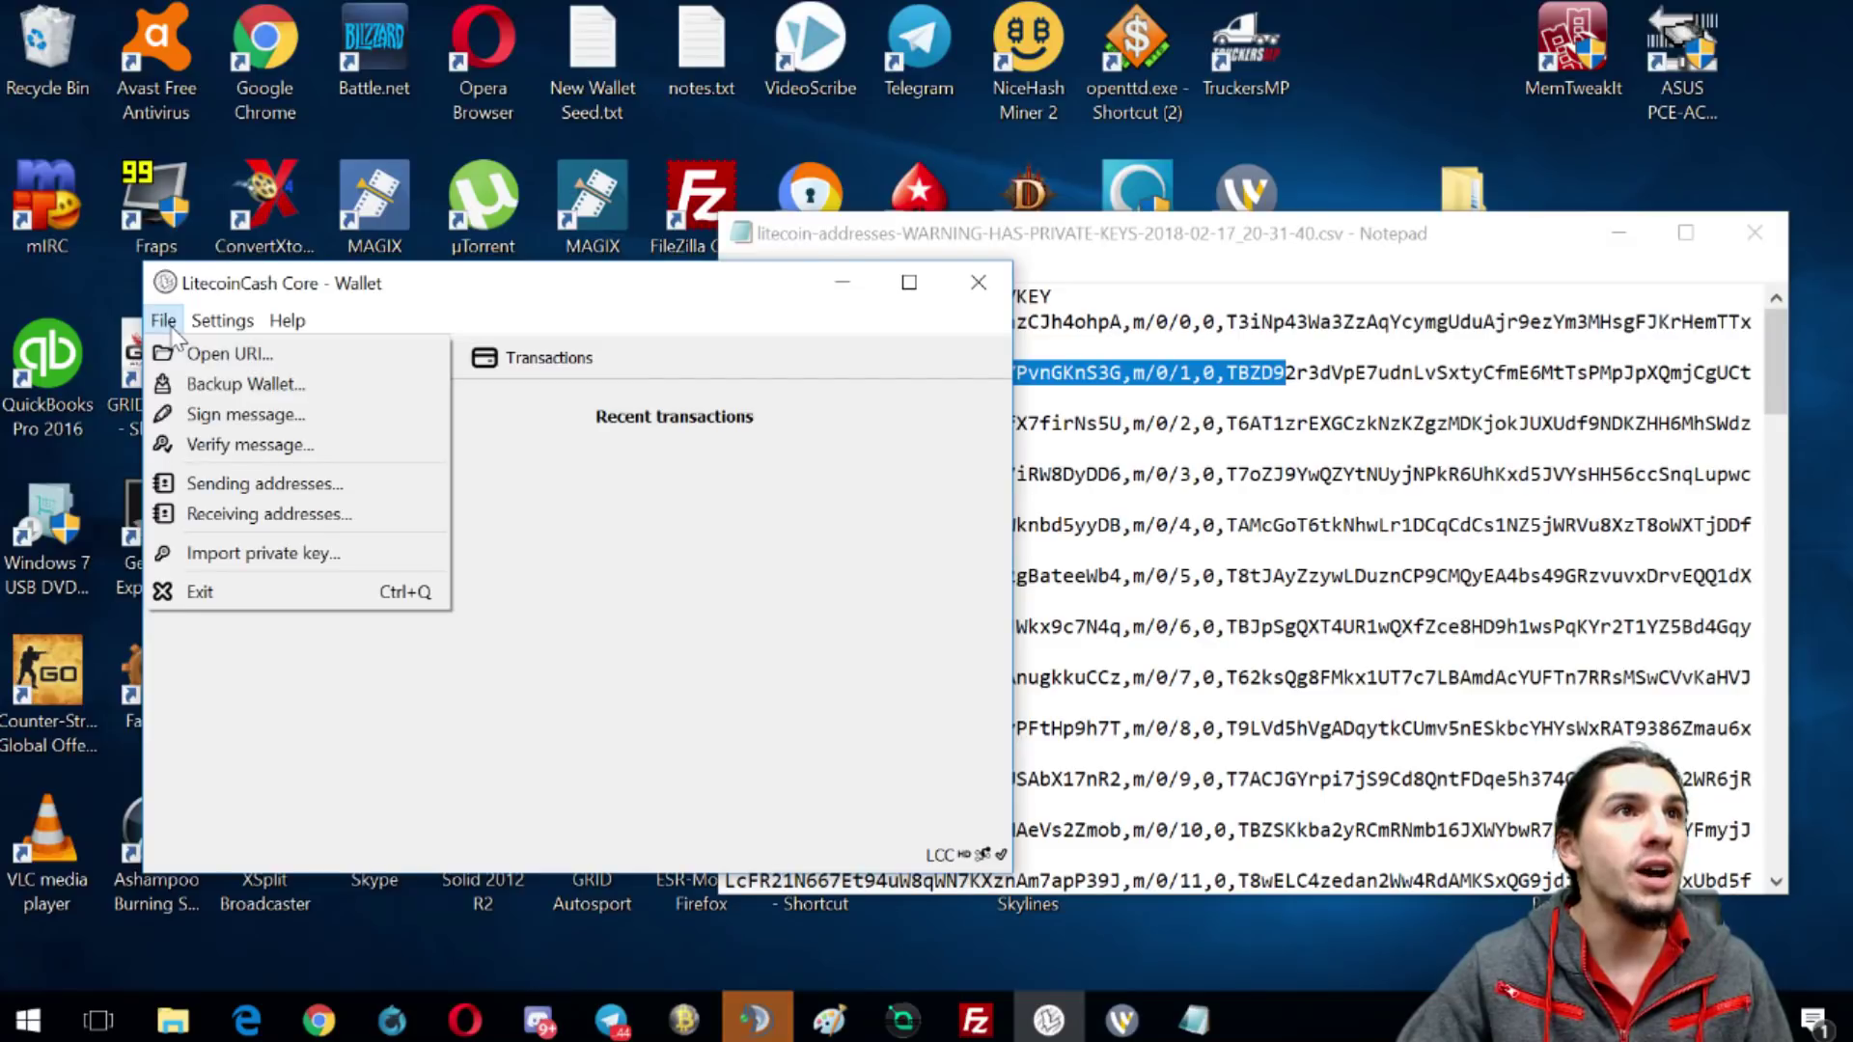
left_click(259, 553)
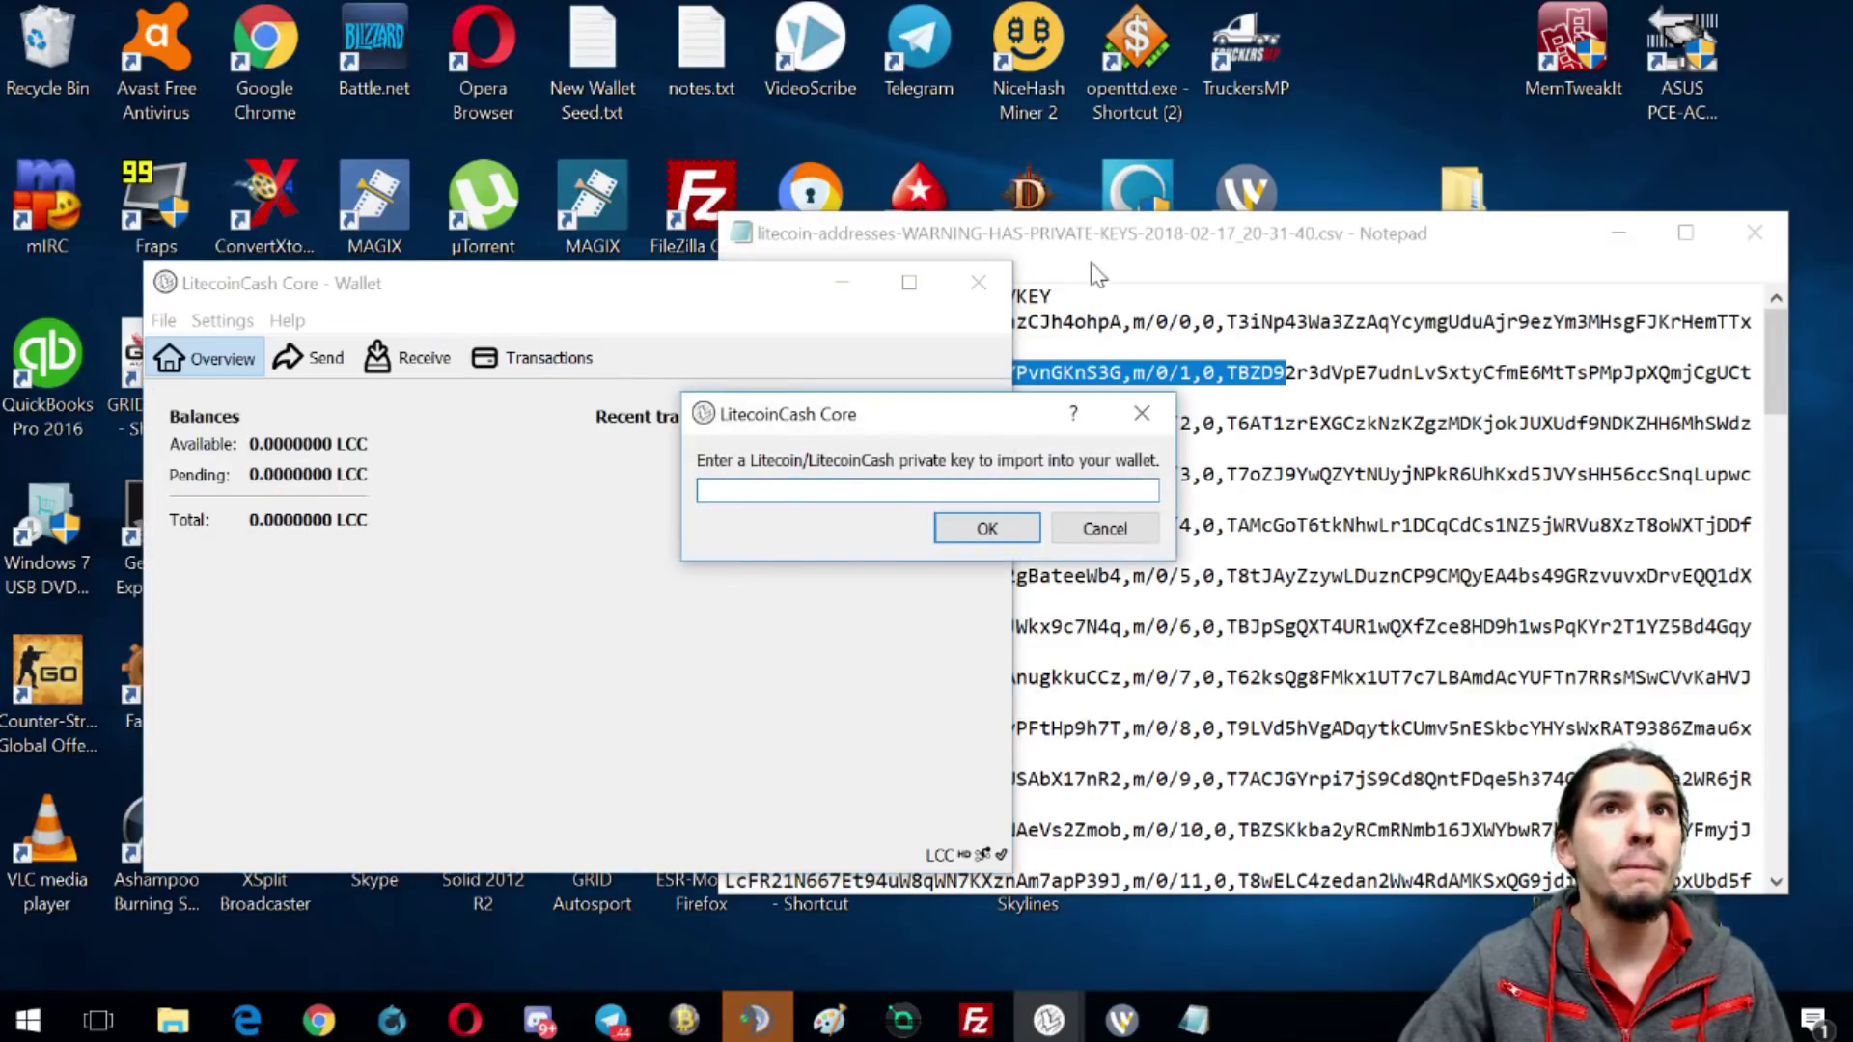
left_click(1097, 275)
double_click(1486, 677)
key("ctrl+c")
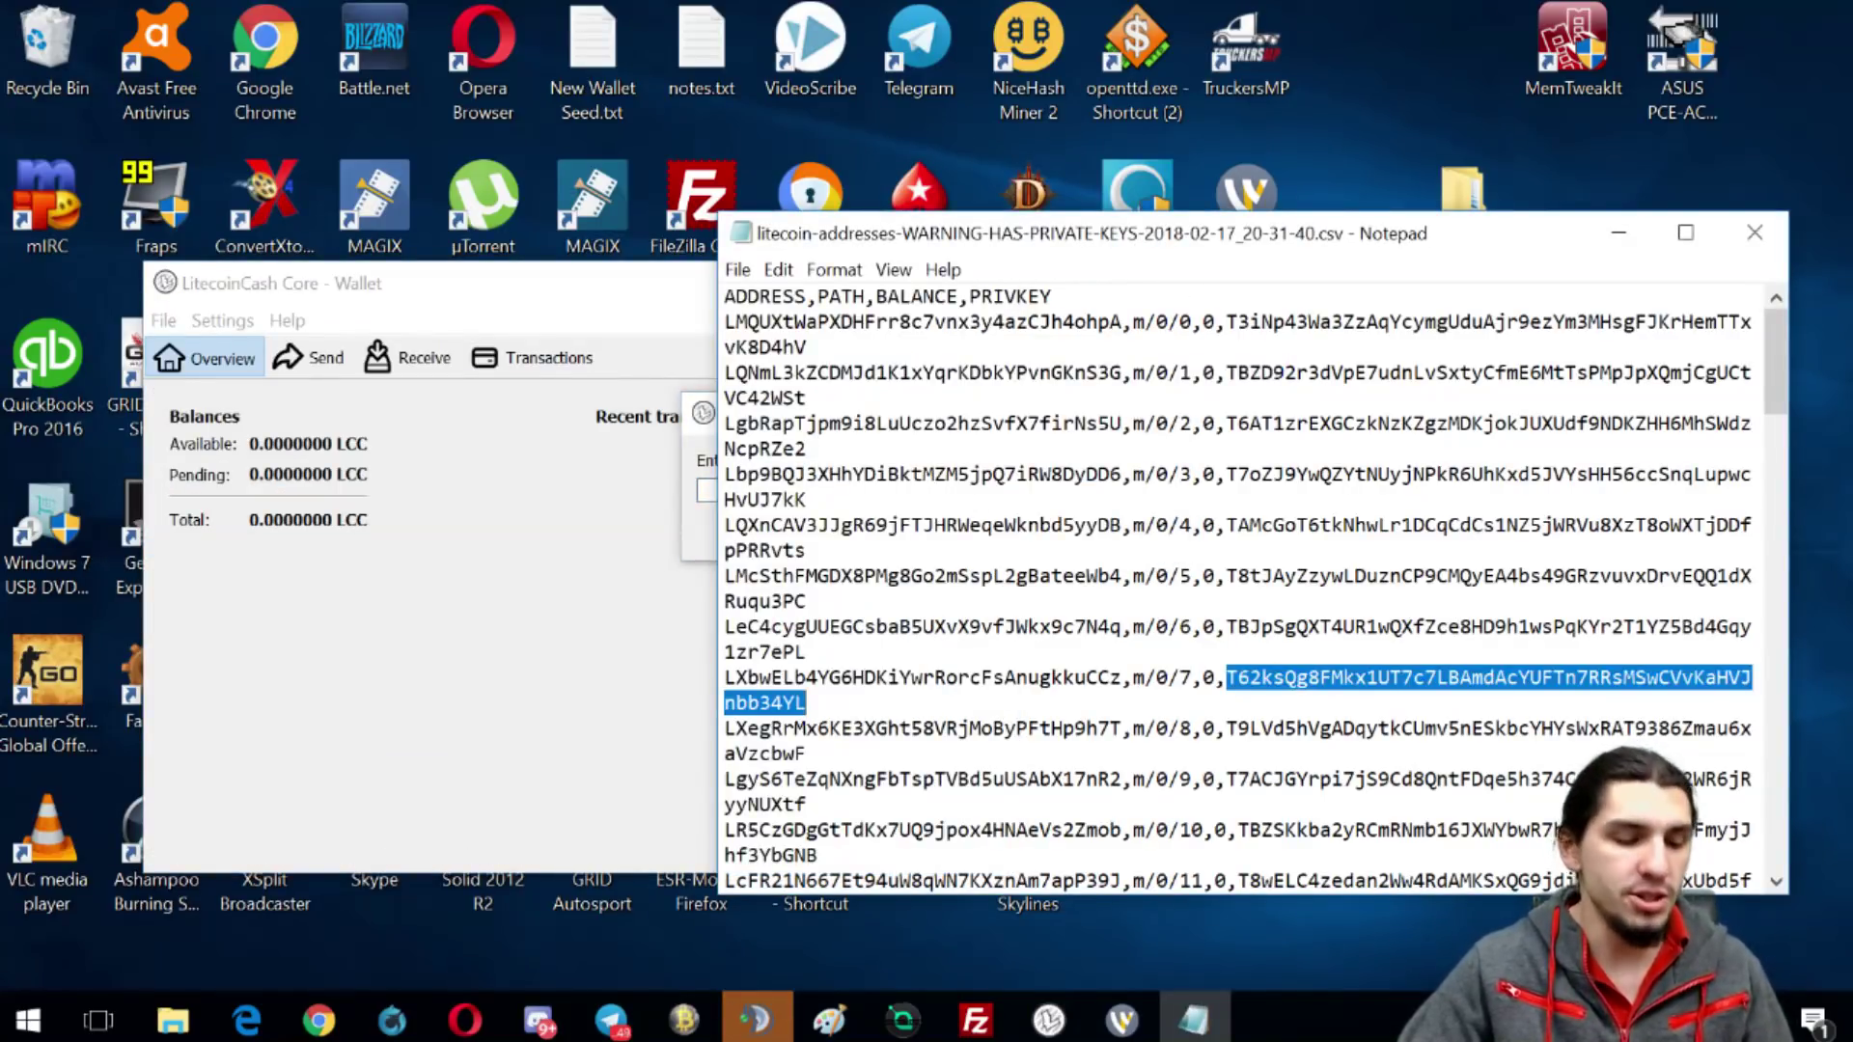
left_click(708, 490)
key("ctrl+v")
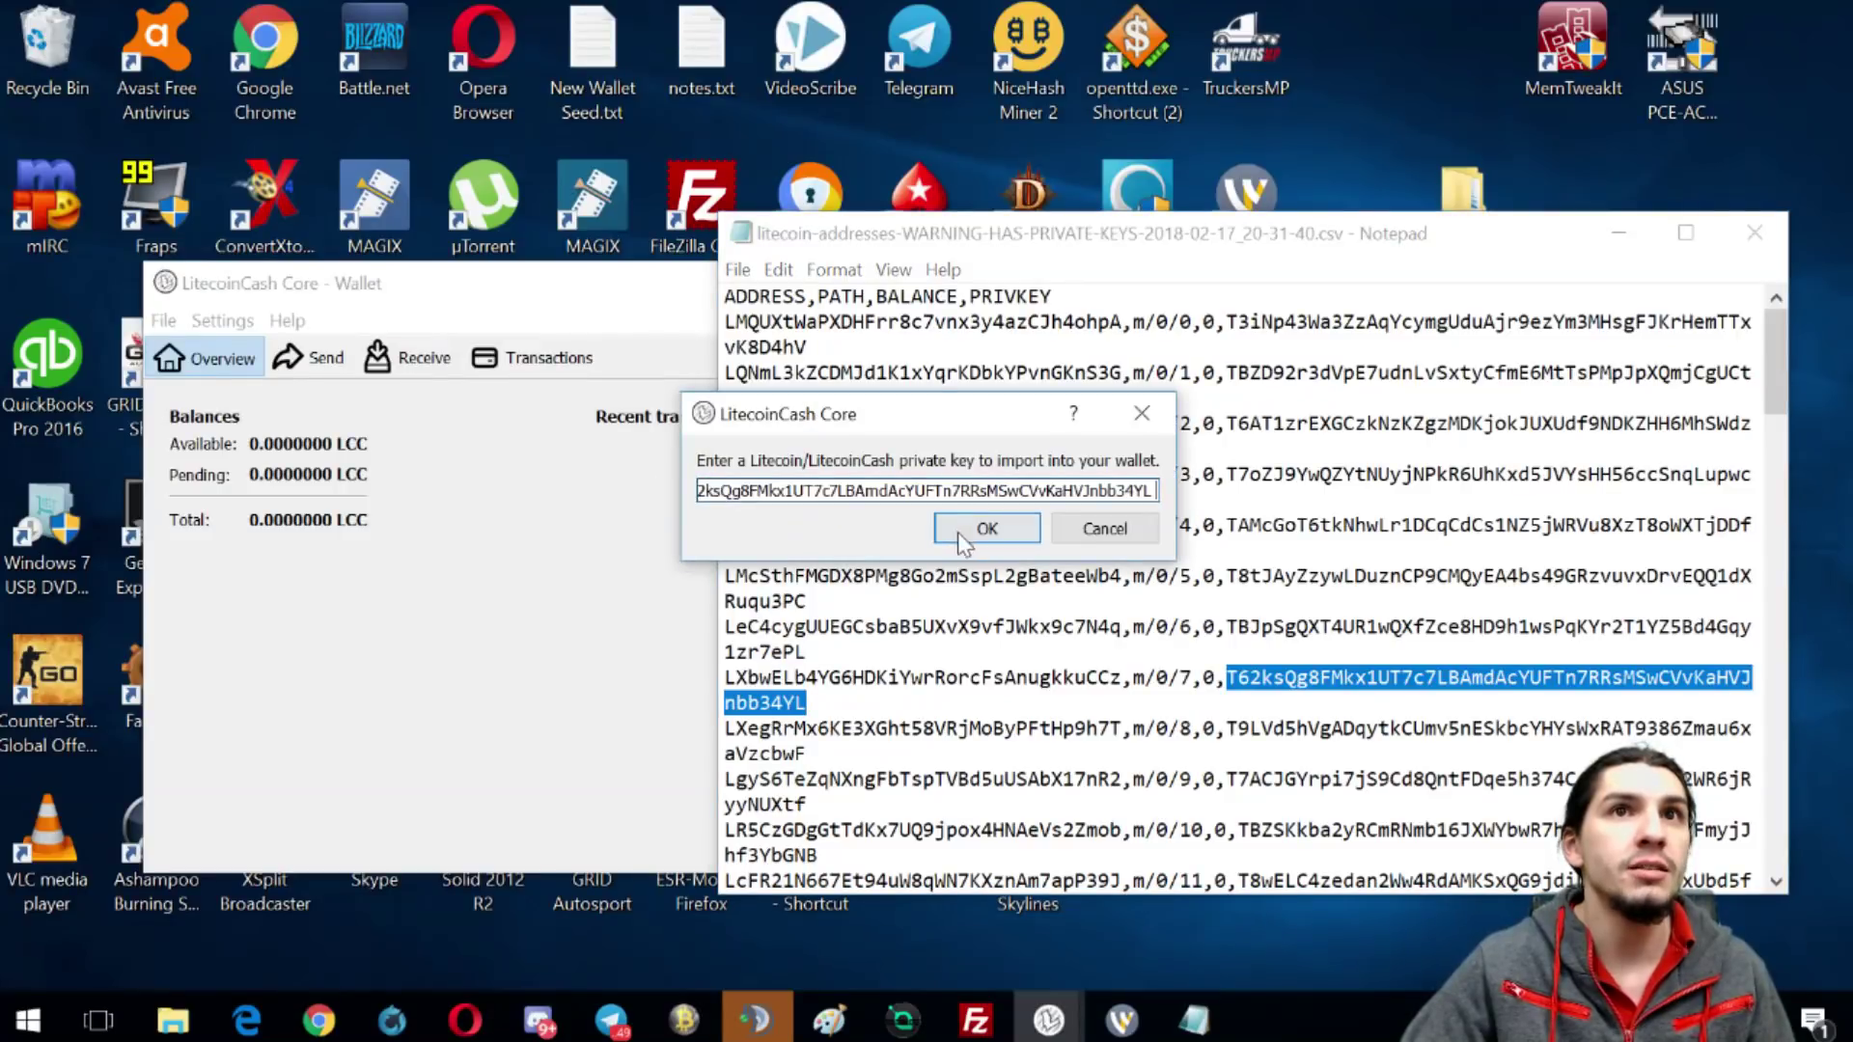
left_click(973, 534)
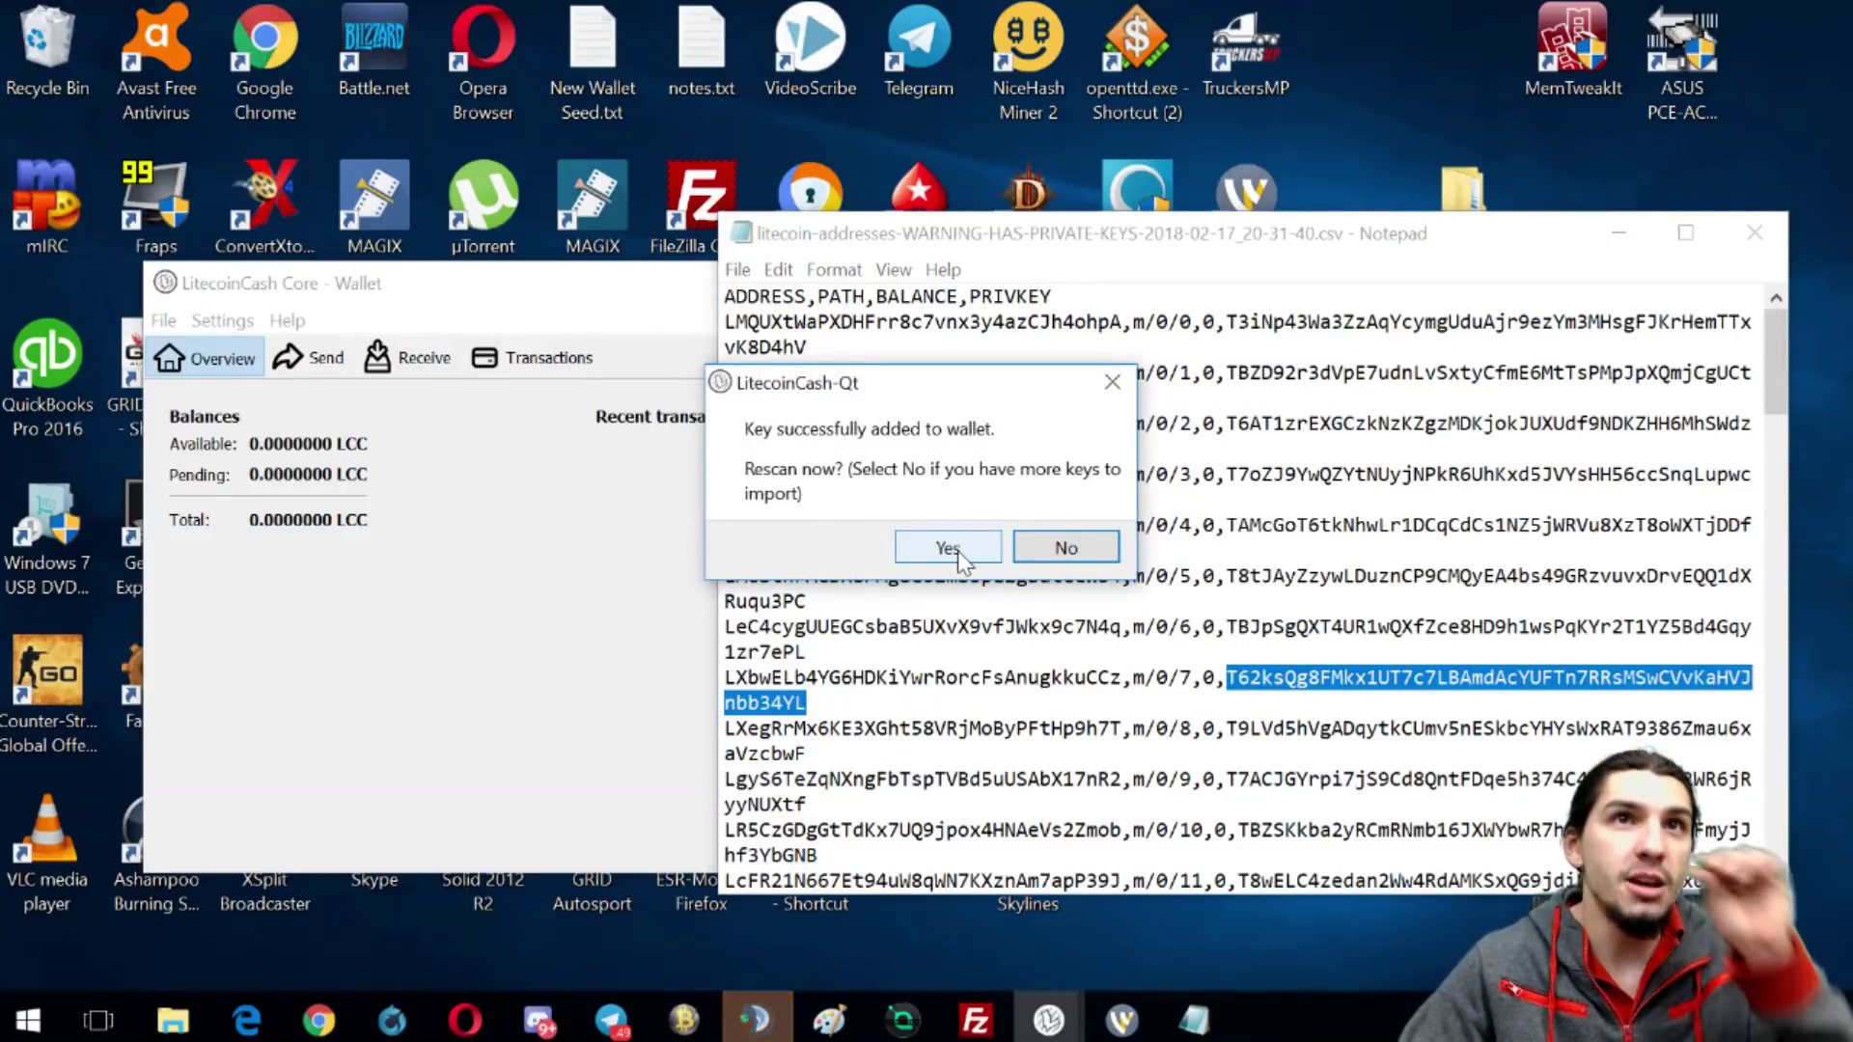
left_click(948, 548)
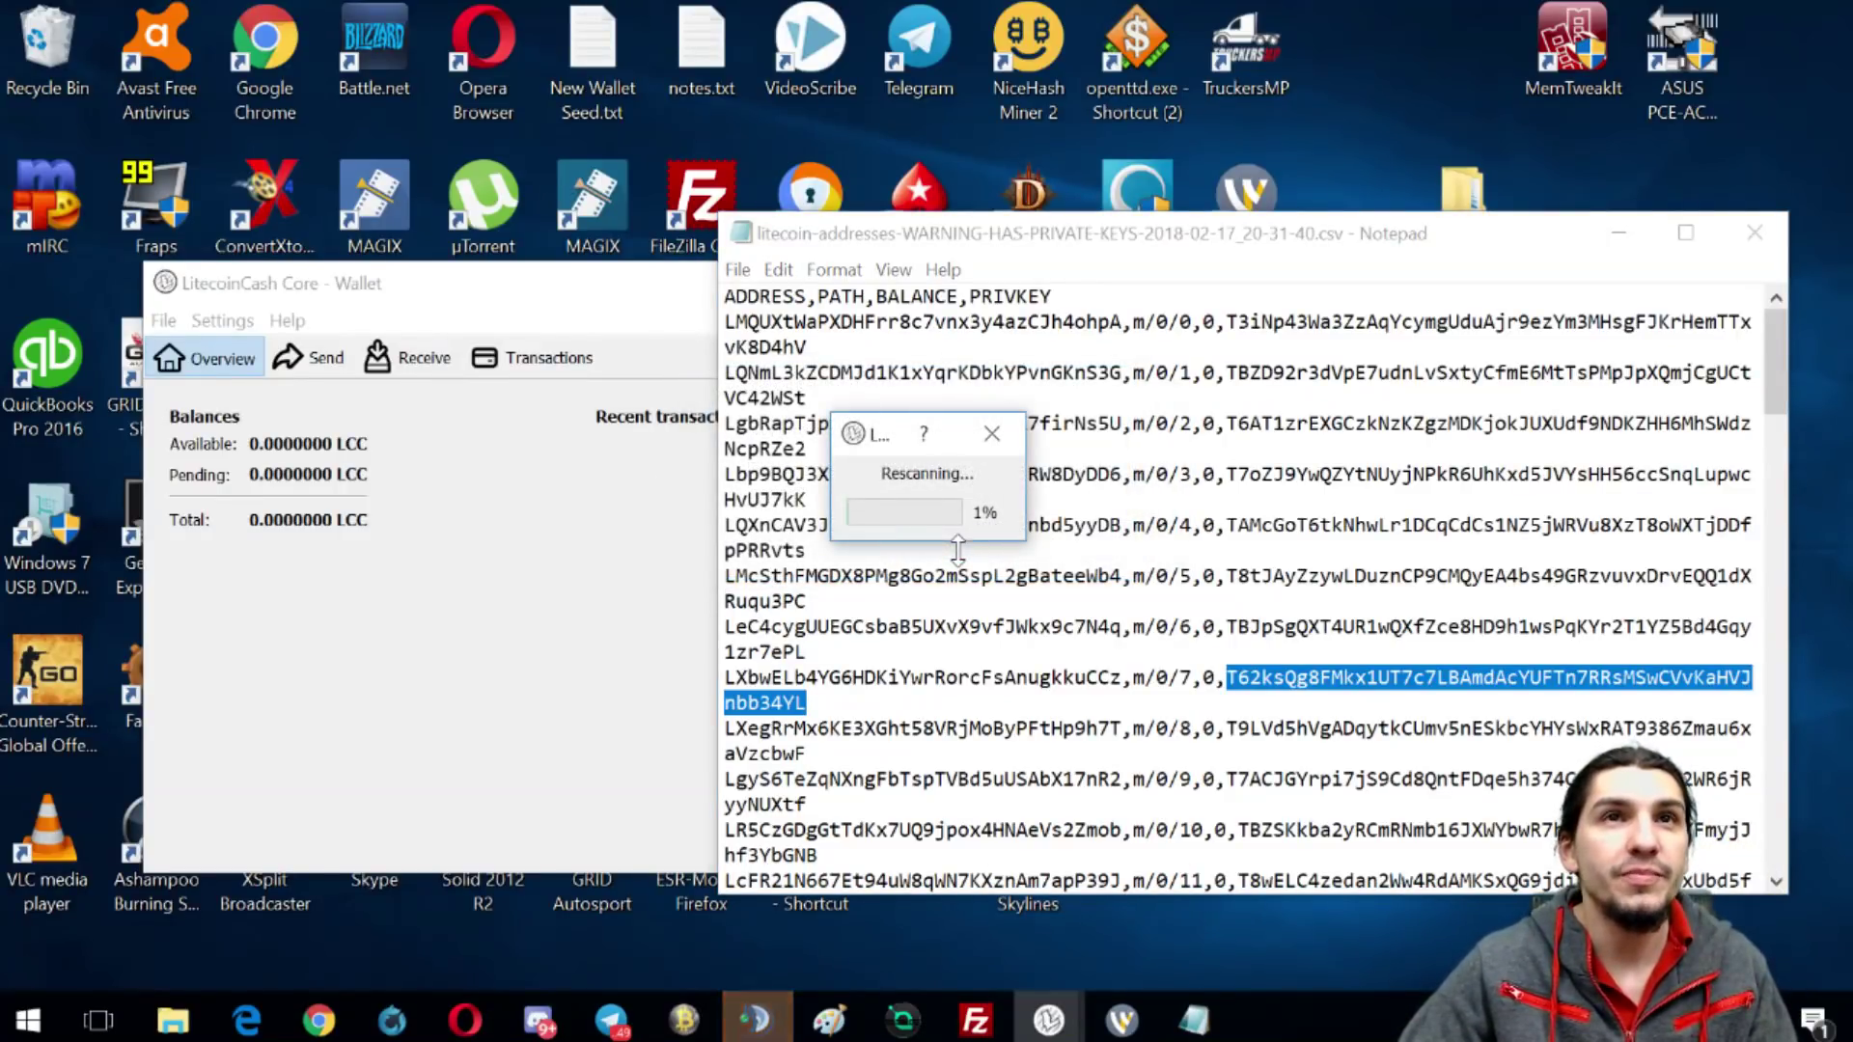
left_click_drag(873, 444, 366, 612)
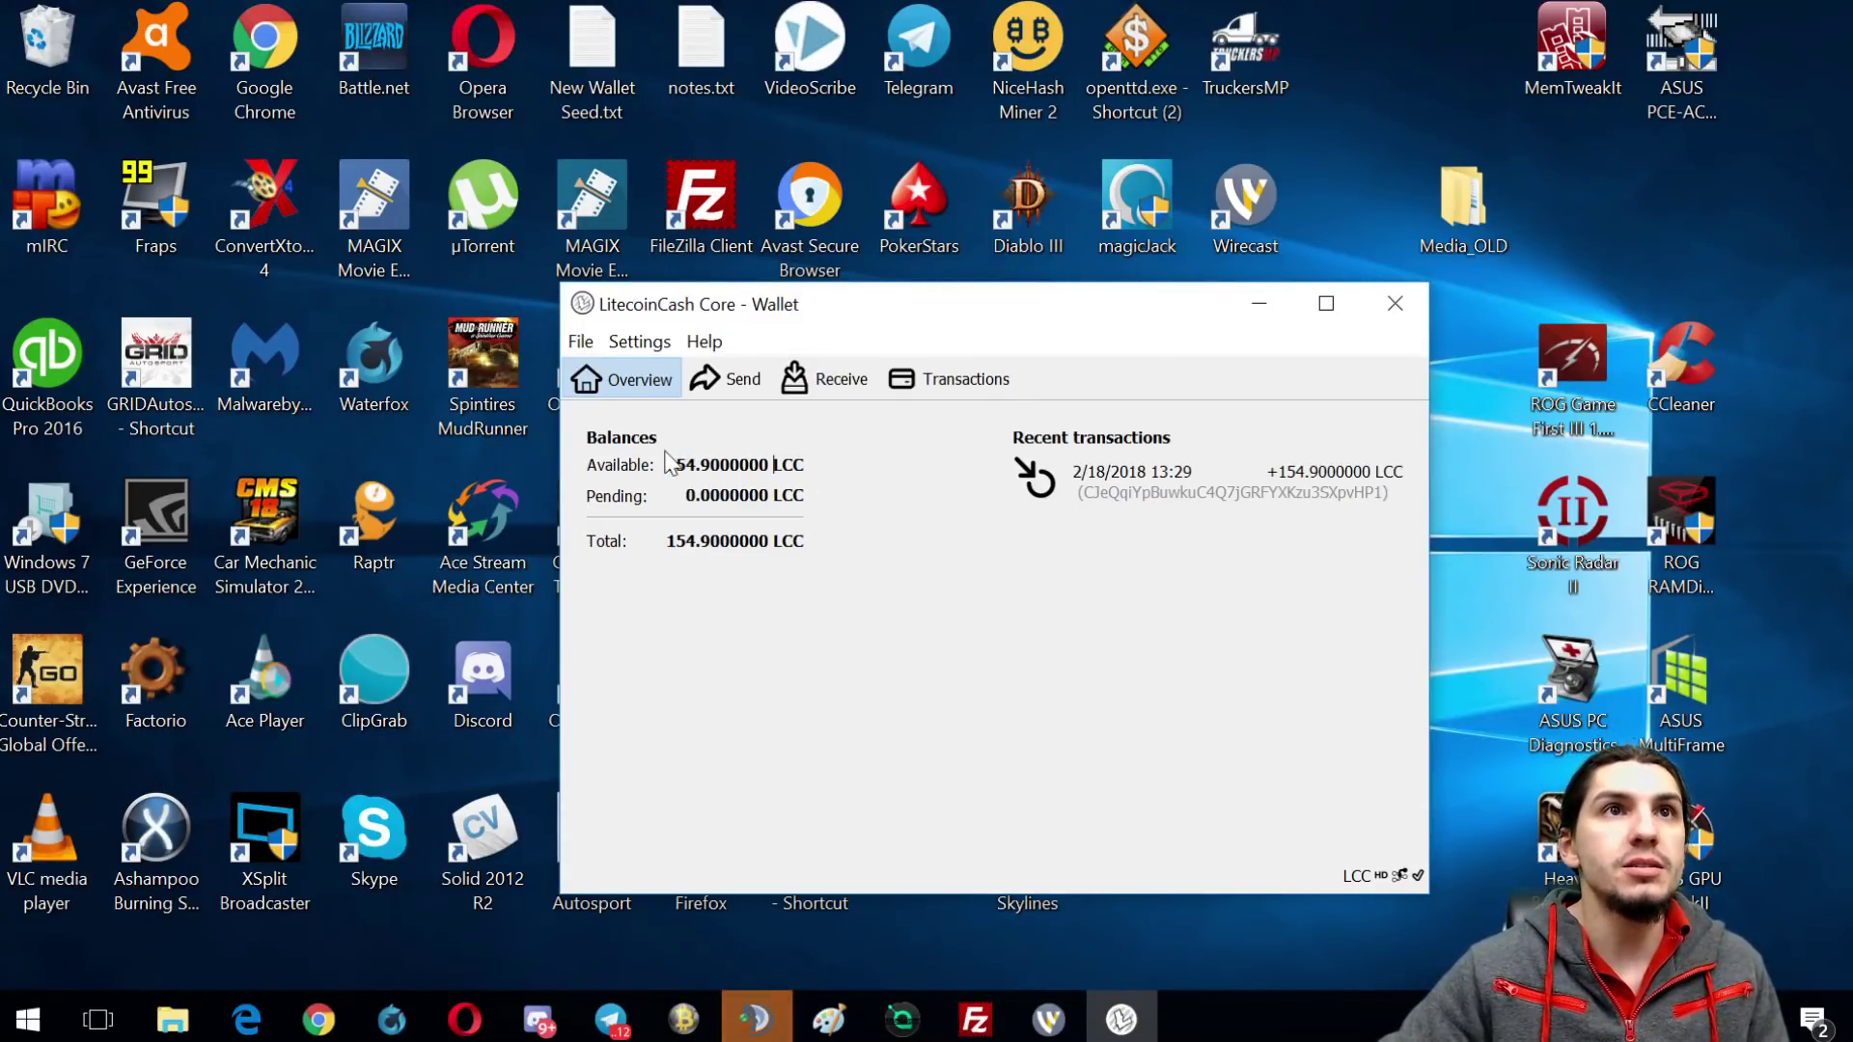
- Check the available and total LCC balances on the LitecoinCash Core wallet's overview
mouse_move(665, 463)
left_mouse_down()
mouse_move(741, 464)
mouse_move(666, 465)
left_mouse_up()
left_click(741, 465)
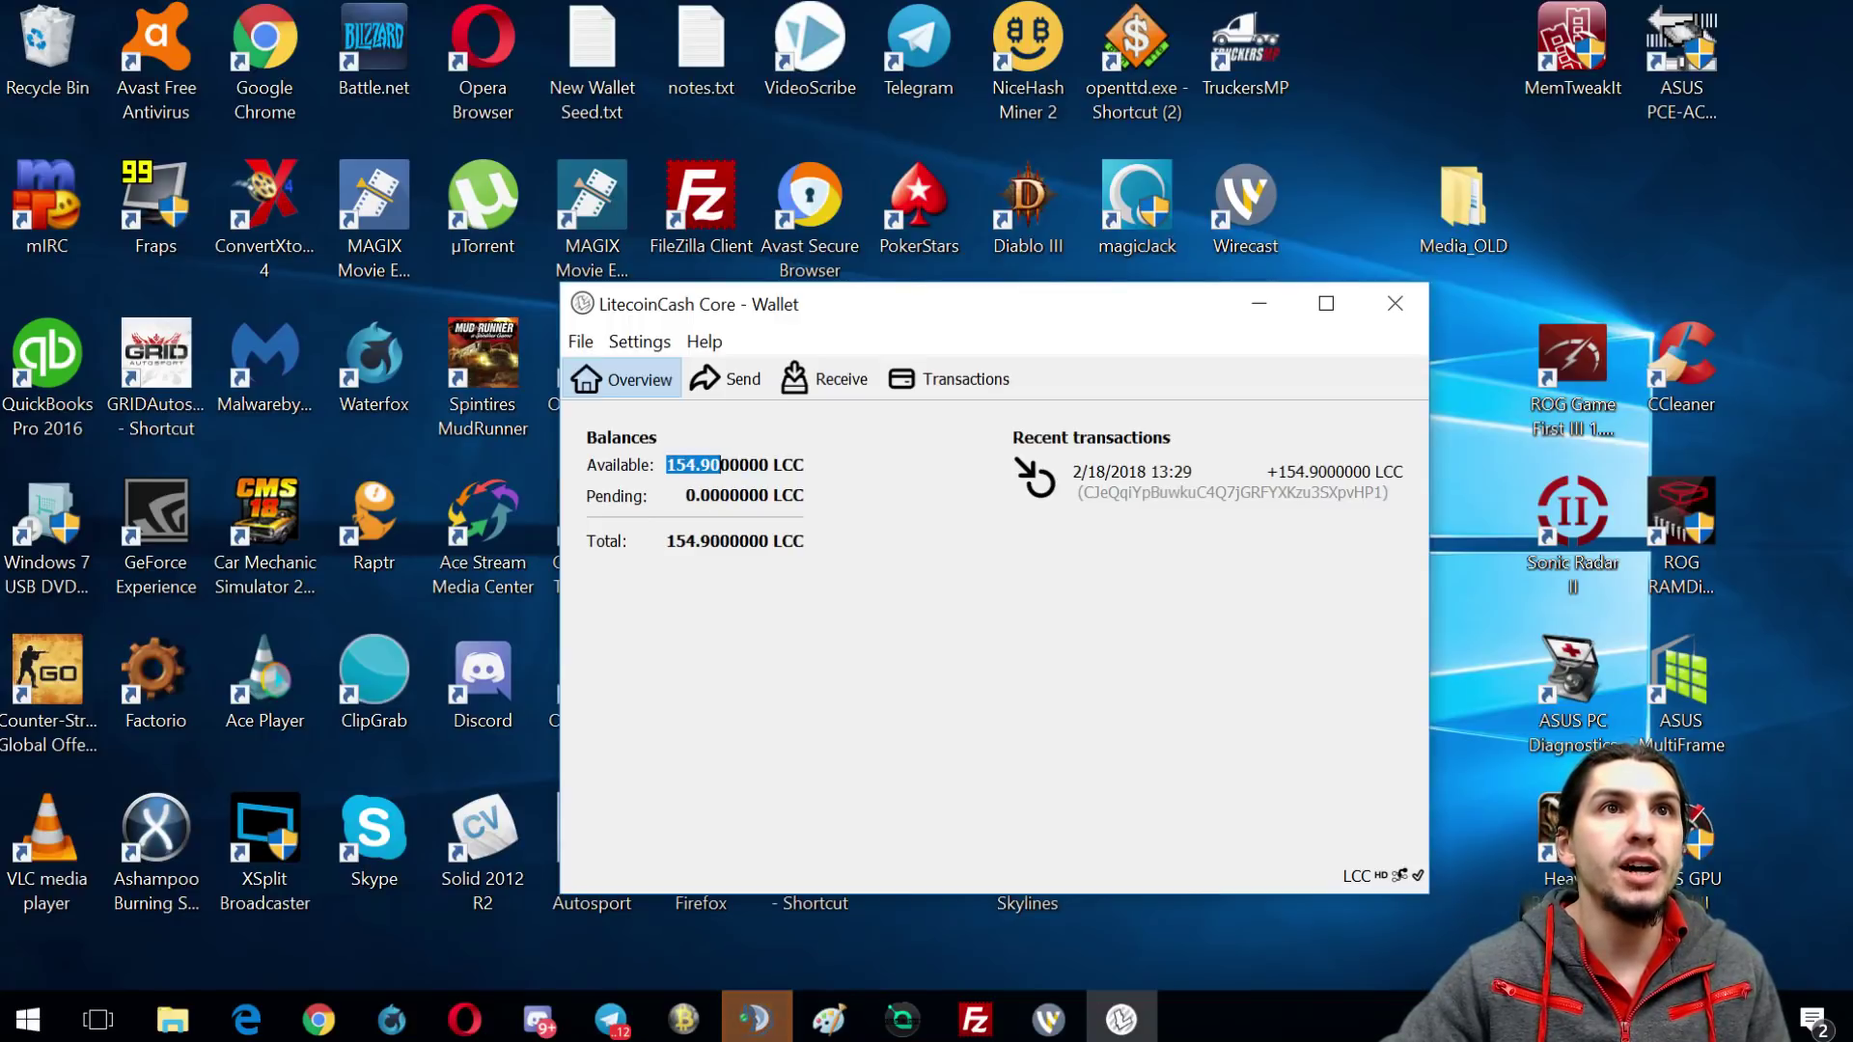
left_click(721, 464)
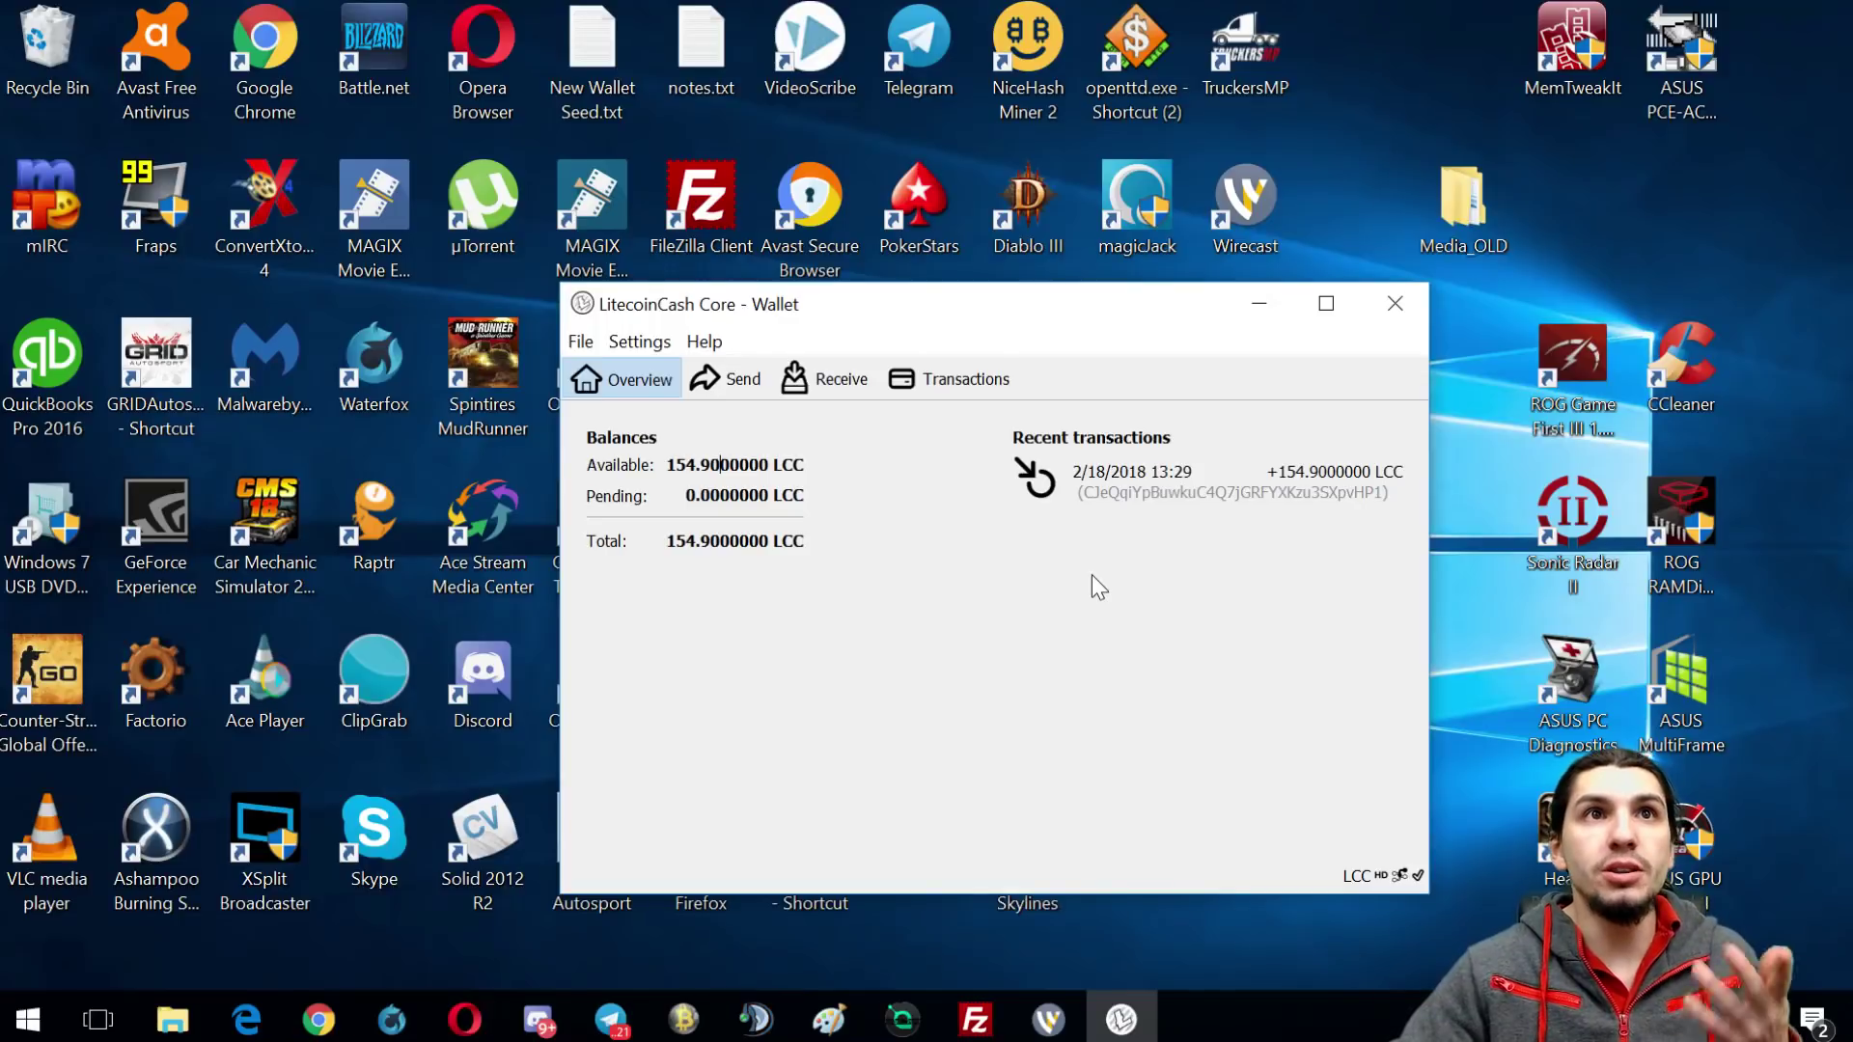
mouse_move(1049, 325)
left_mouse_down()
mouse_move(1068, 318)
mouse_move(1039, 333)
left_mouse_up()
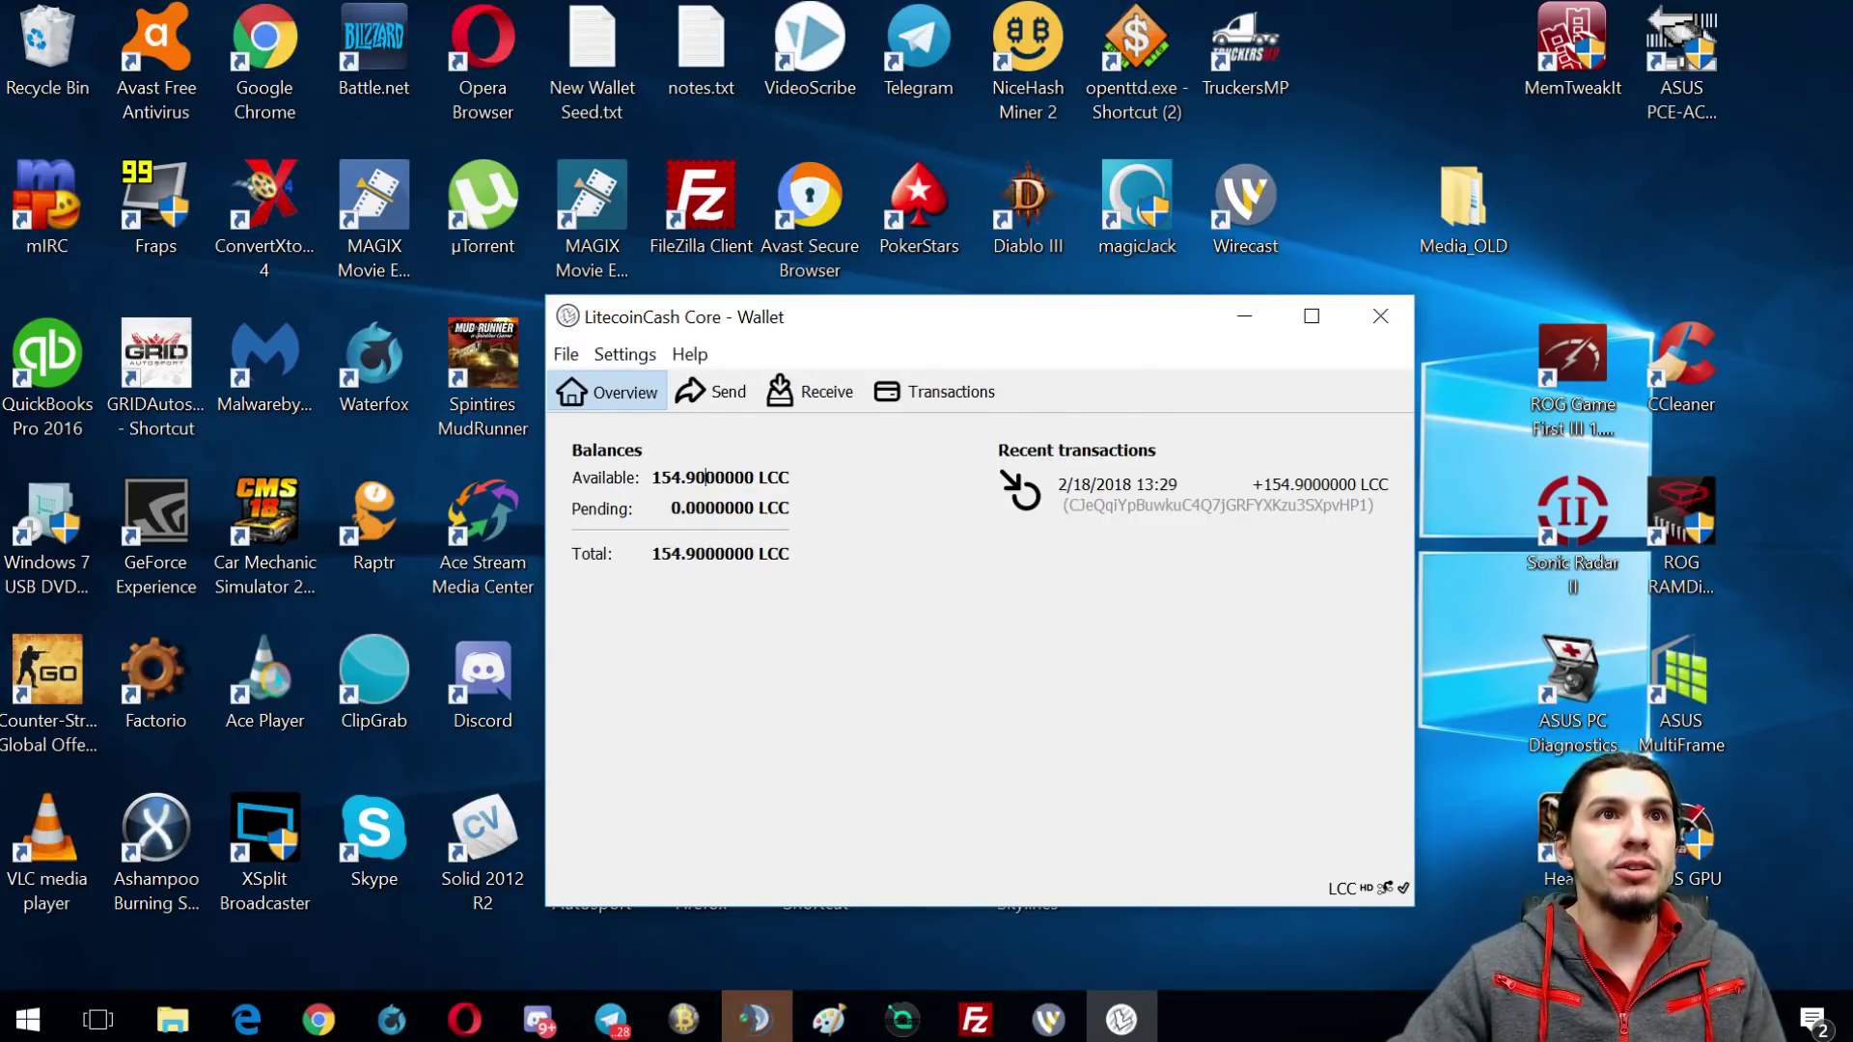
left_click_drag(654, 477, 789, 477)
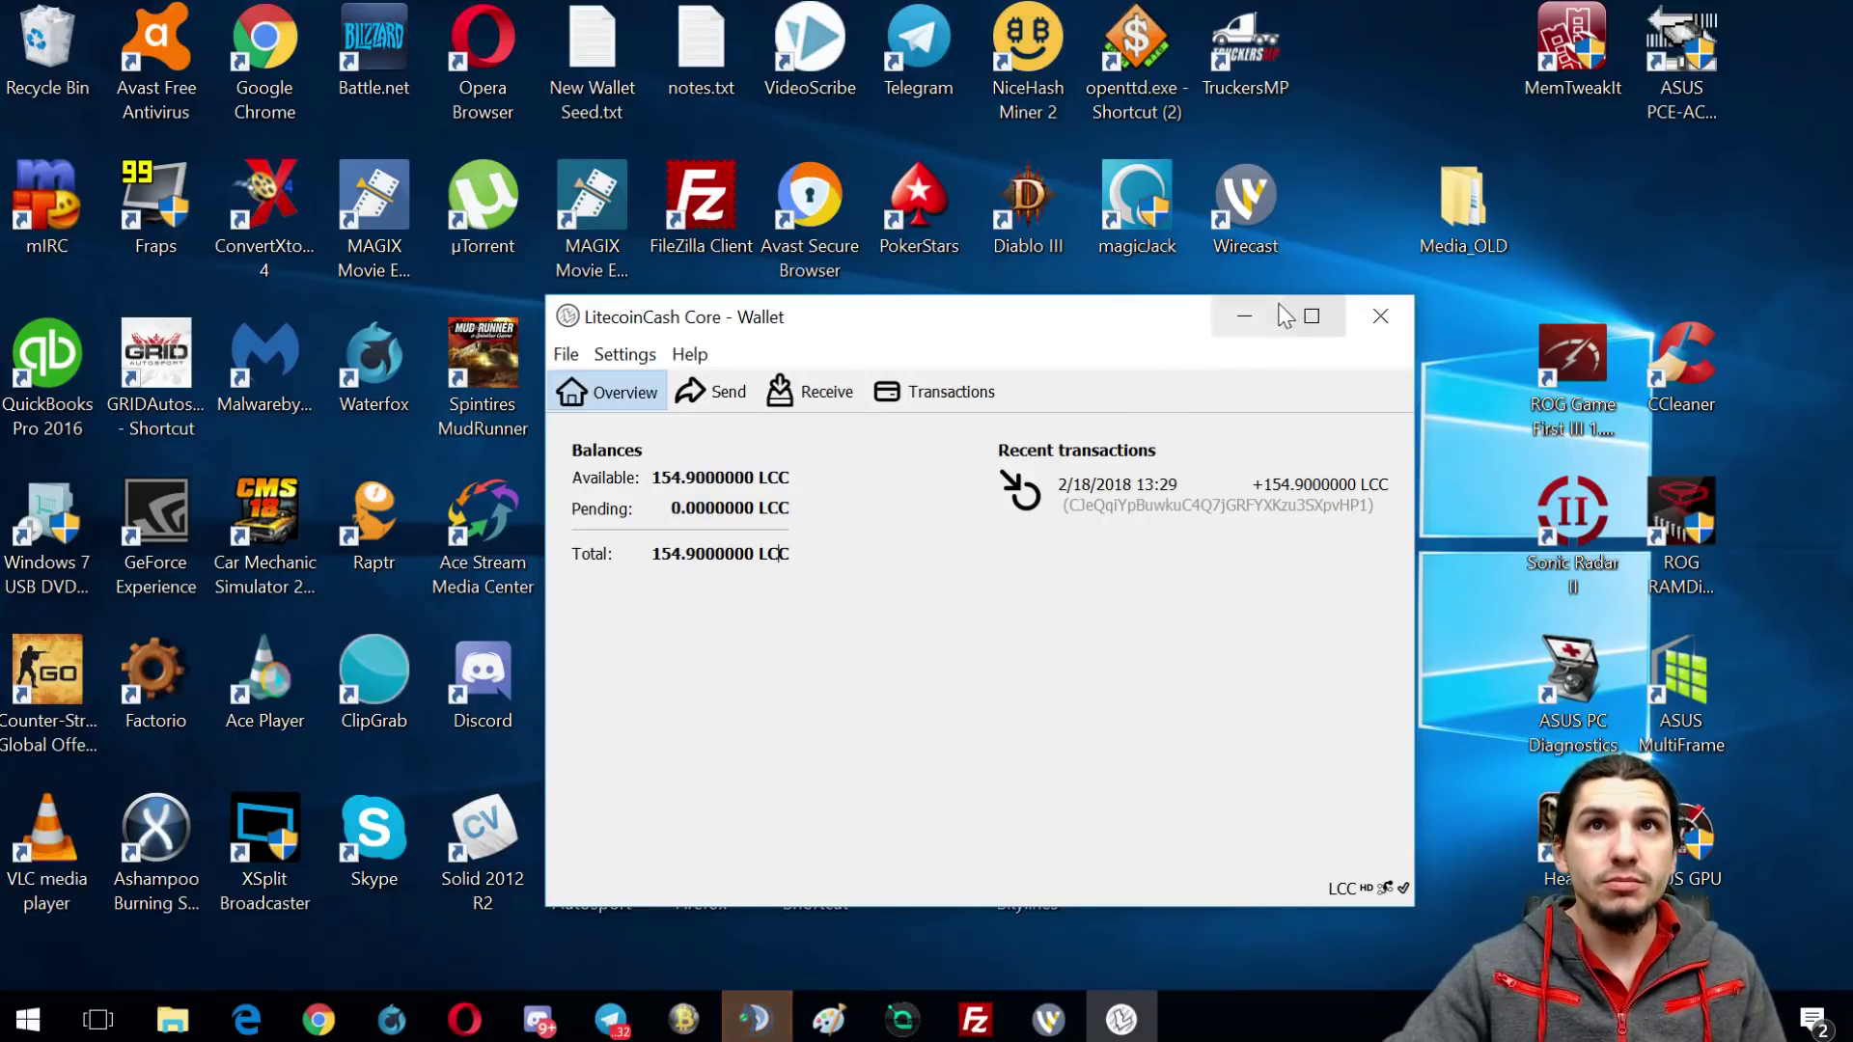
- Launch Exodus from the desktop and bring the LitecoinCash Core wallet back into view while it loads
left_click(1244, 317)
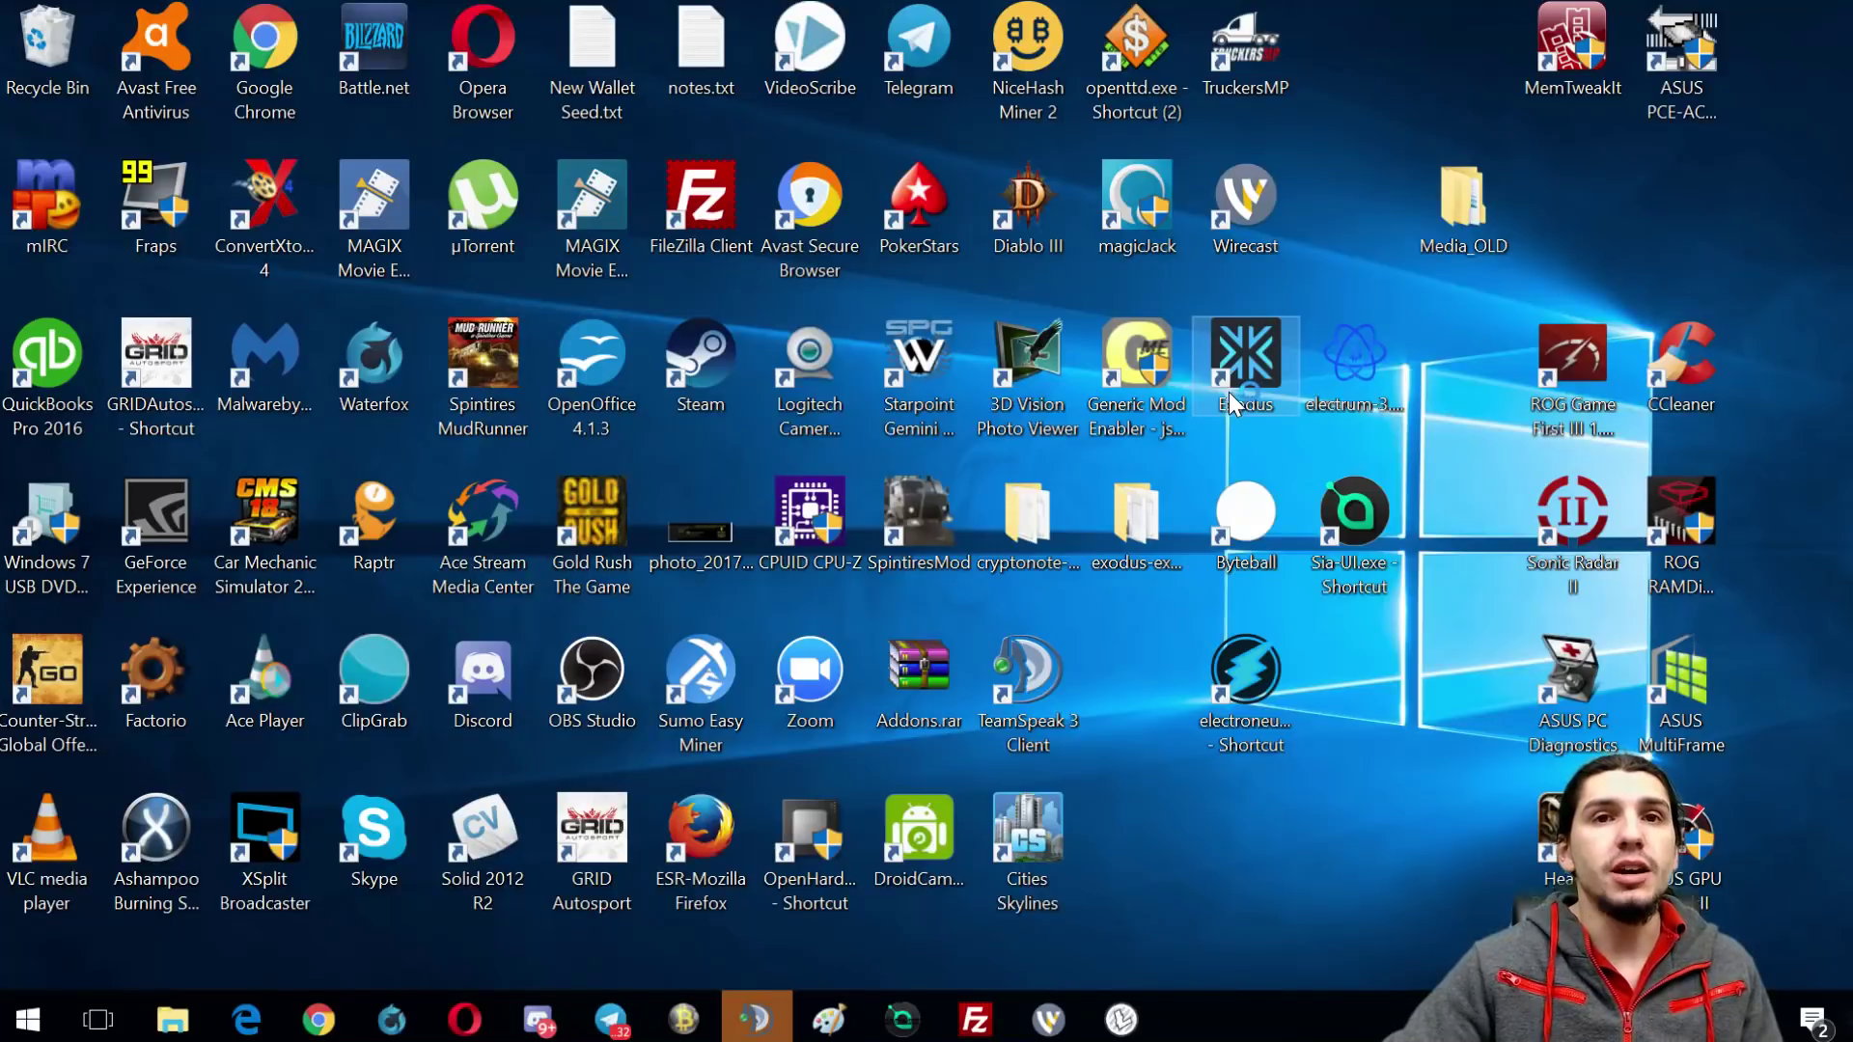
left_click(1121, 1020)
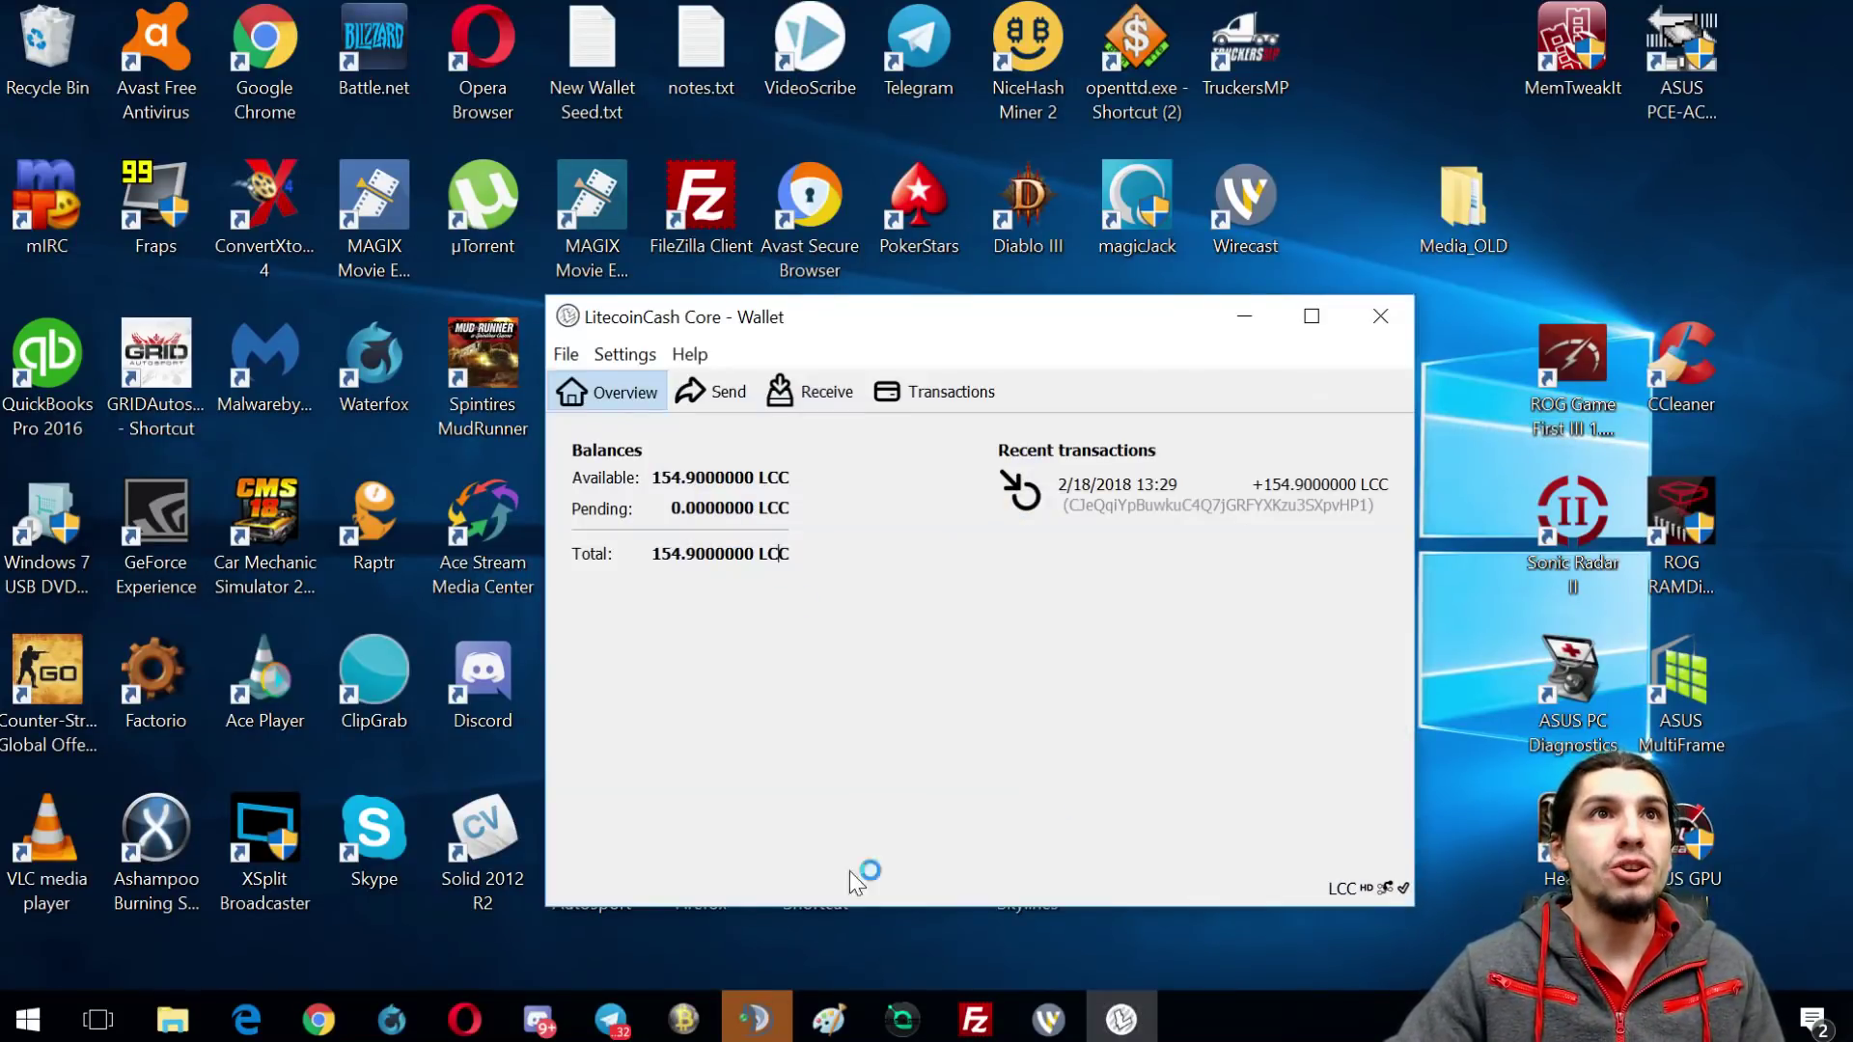
left_click_drag(926, 316, 858, 391)
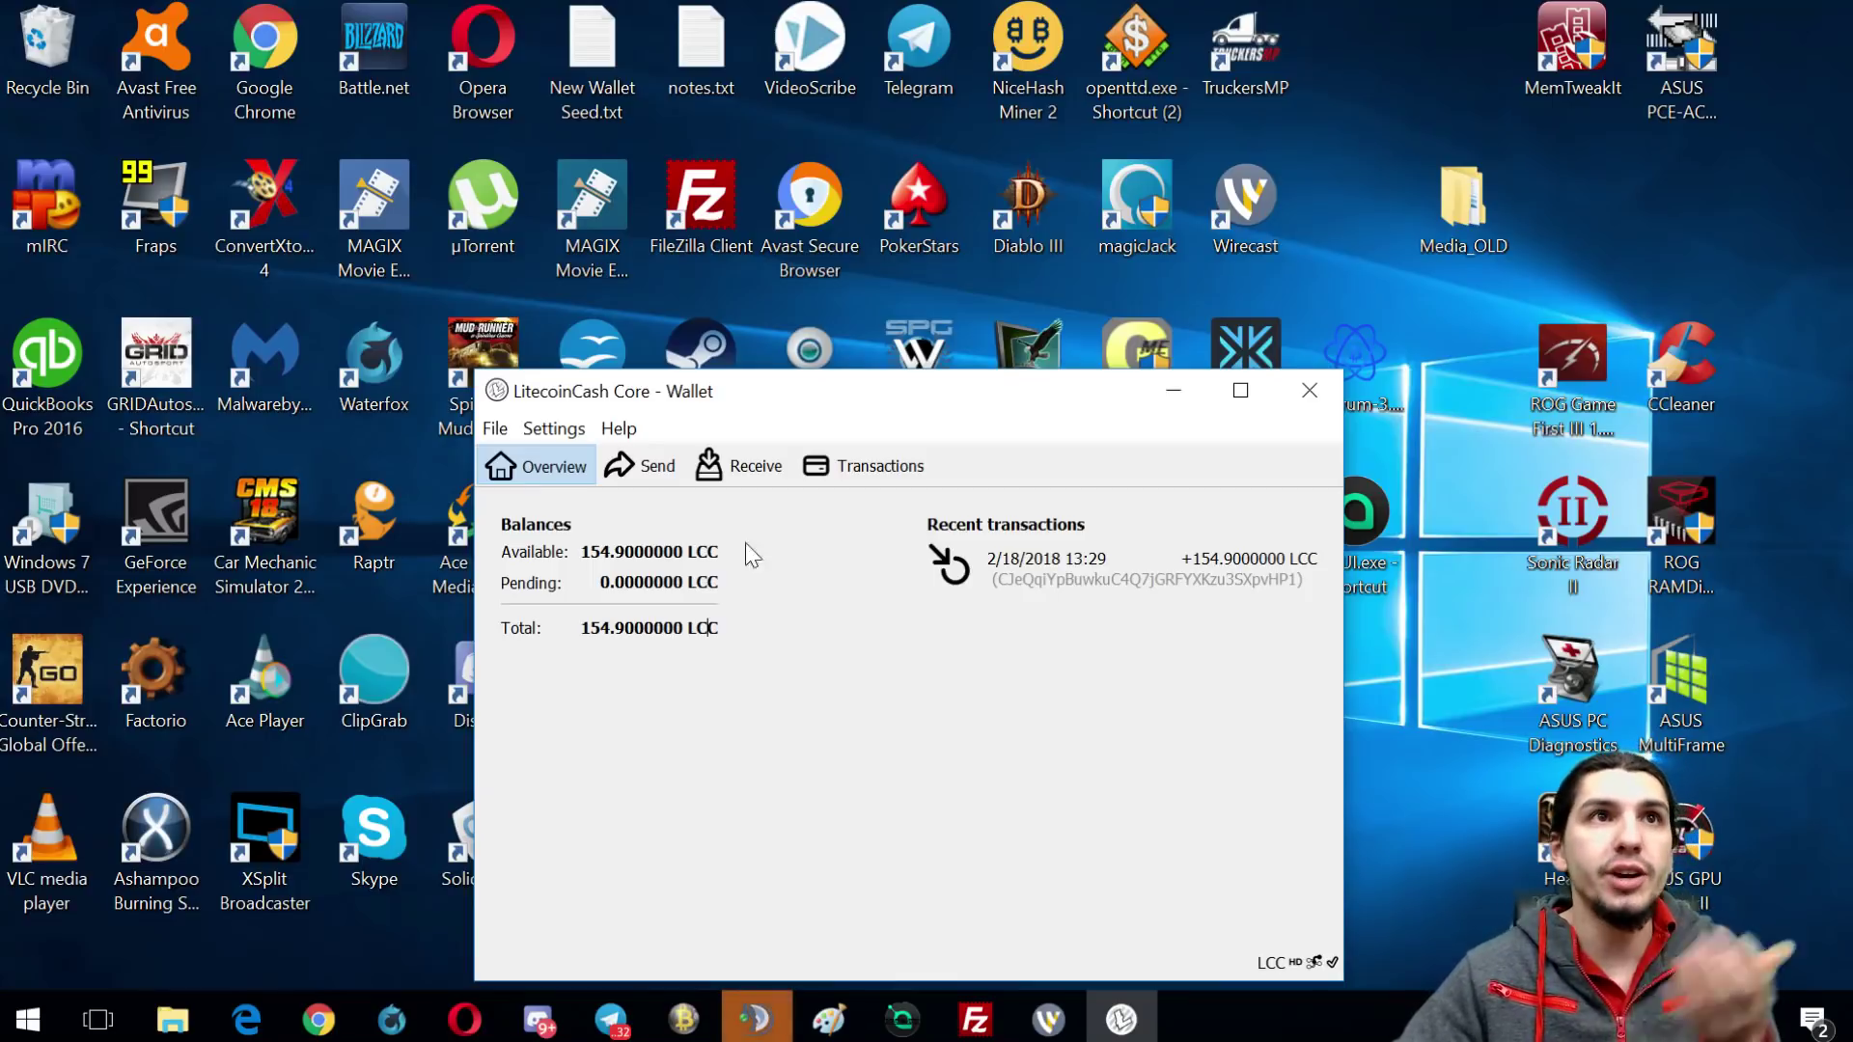
- Look at the LitecoinCash Core wallet's send form and return to the overview
left_click(649, 483)
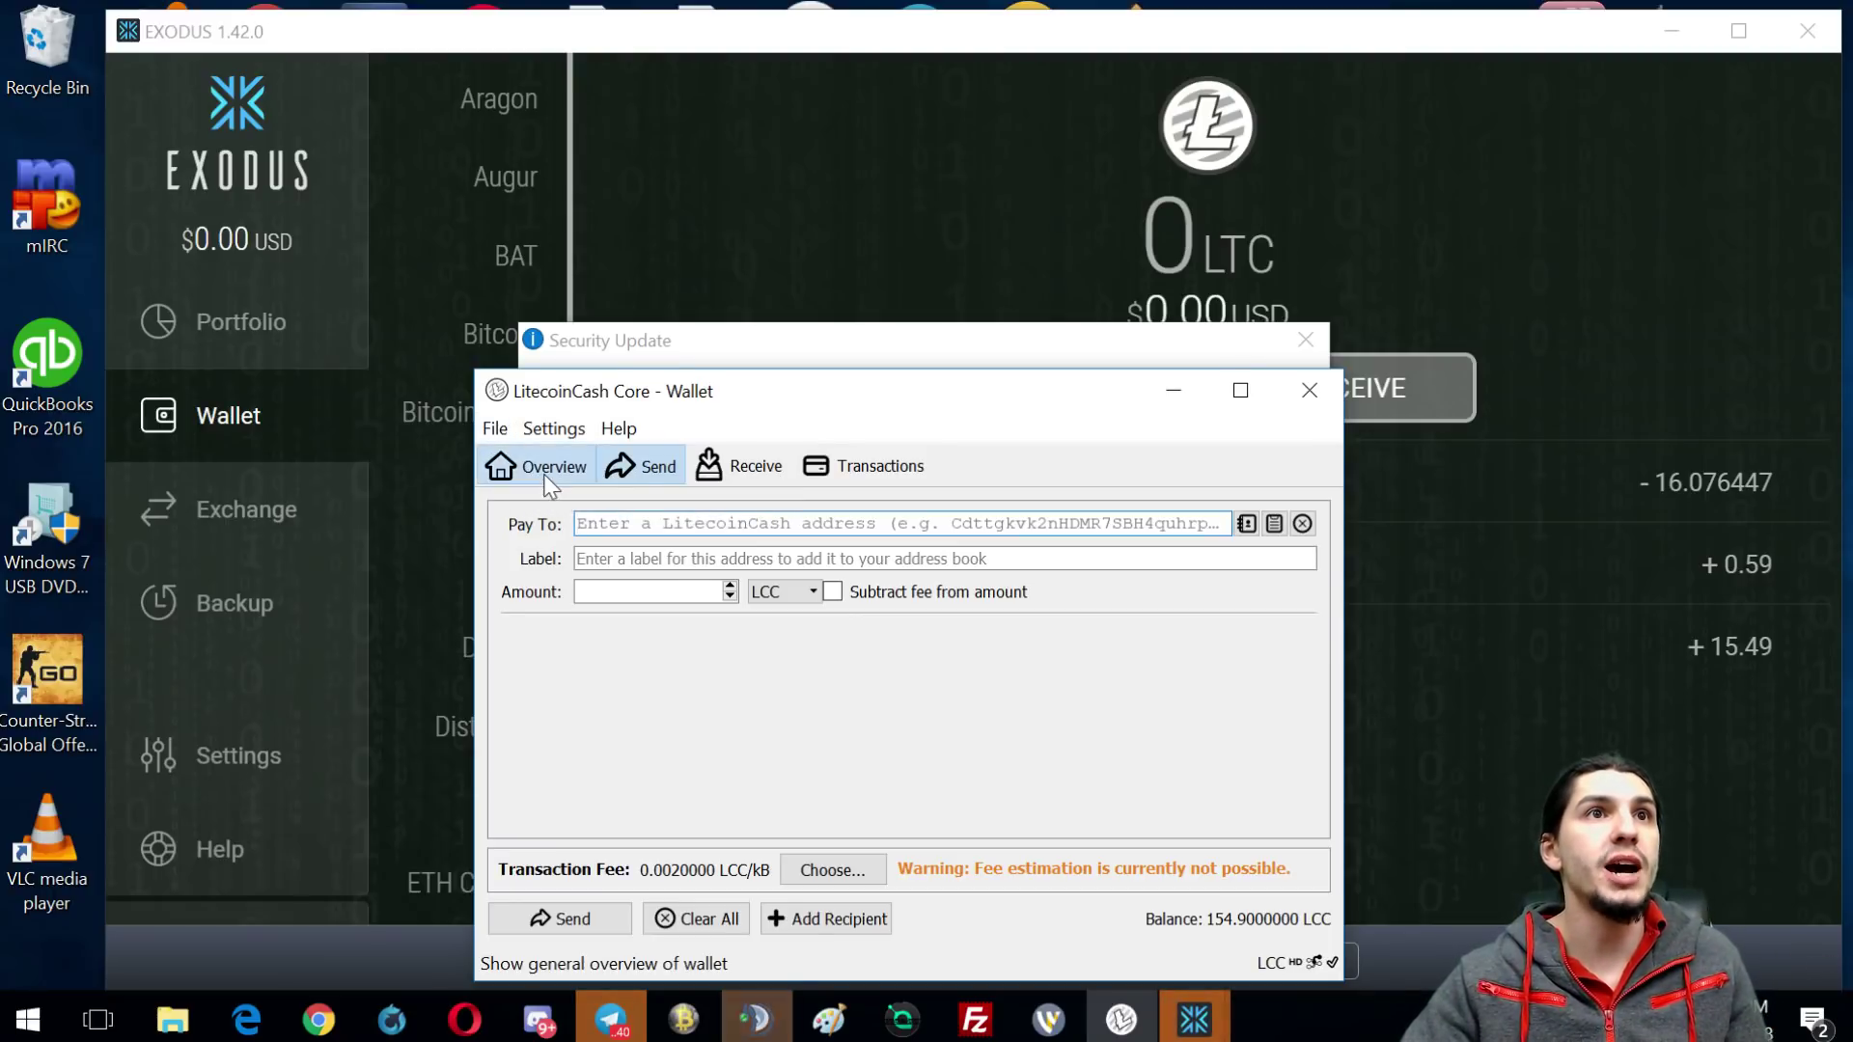
left_click(550, 473)
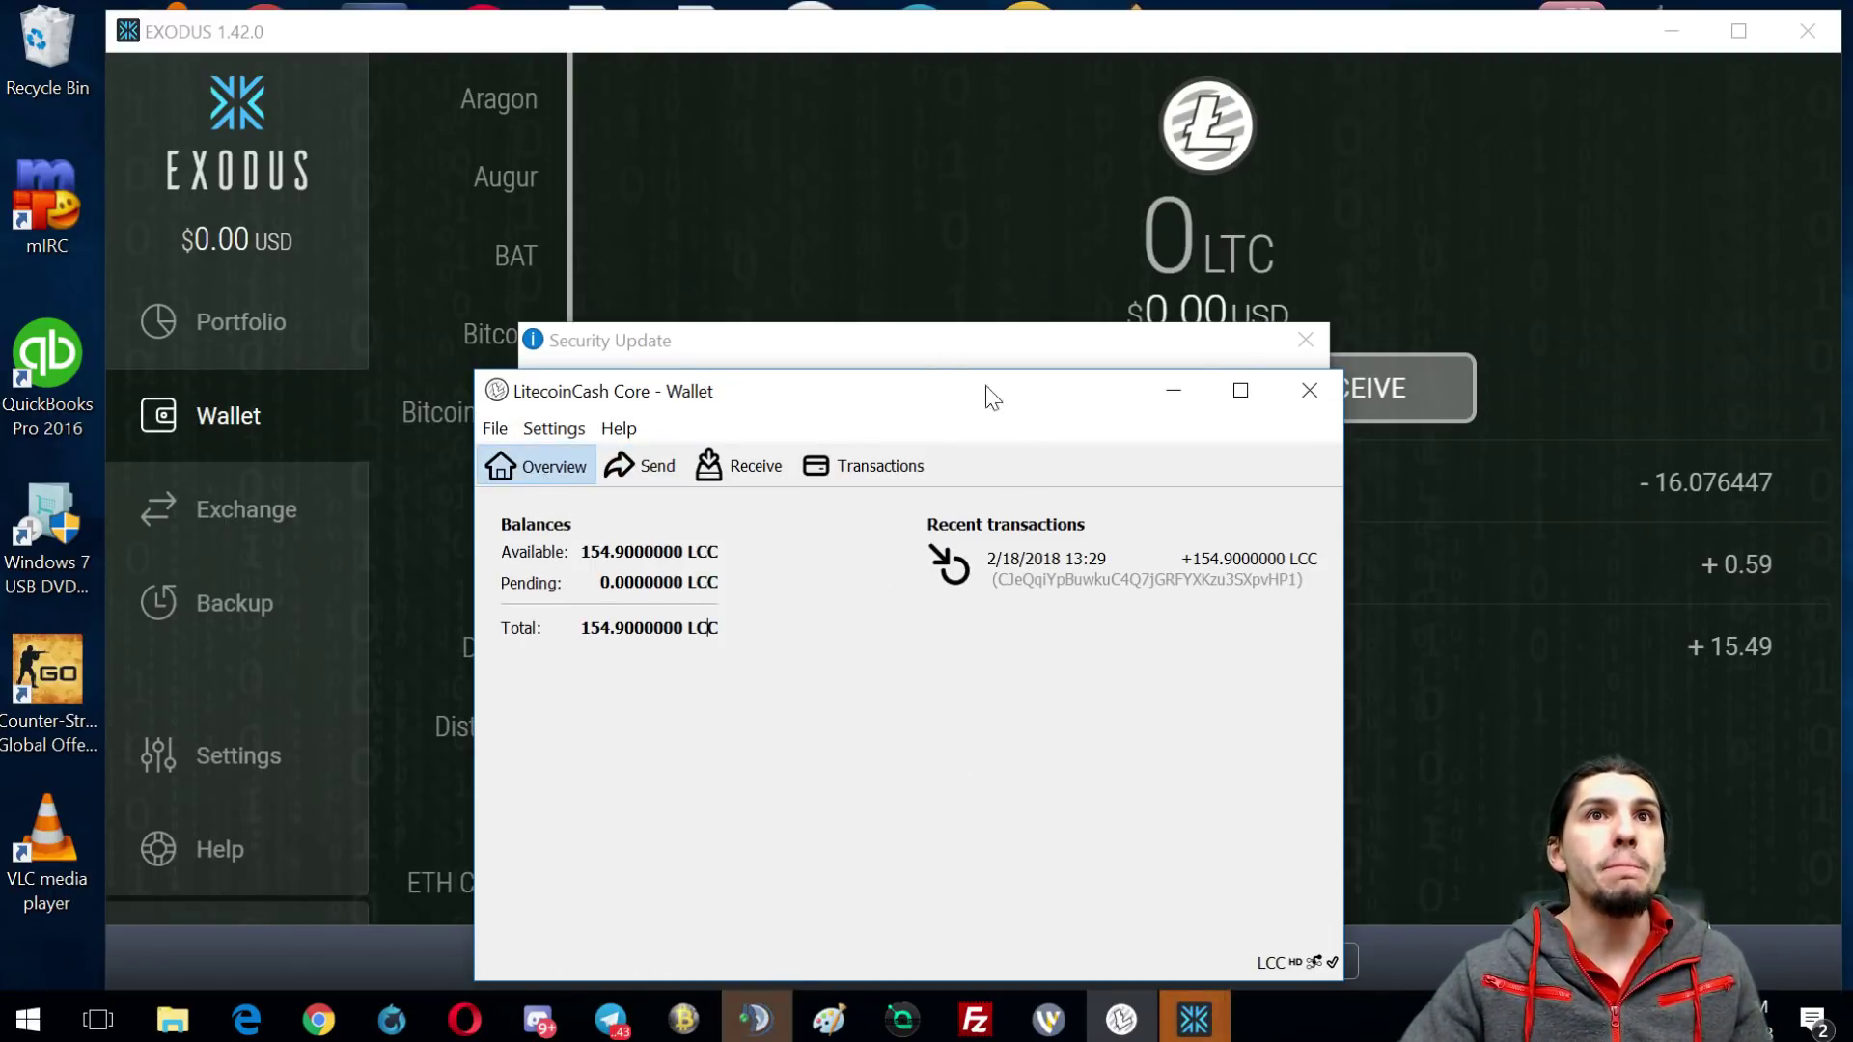
- Switch to Exodus, dismiss the security update notice, and open its data folder through the developer options
left_click(1175, 400)
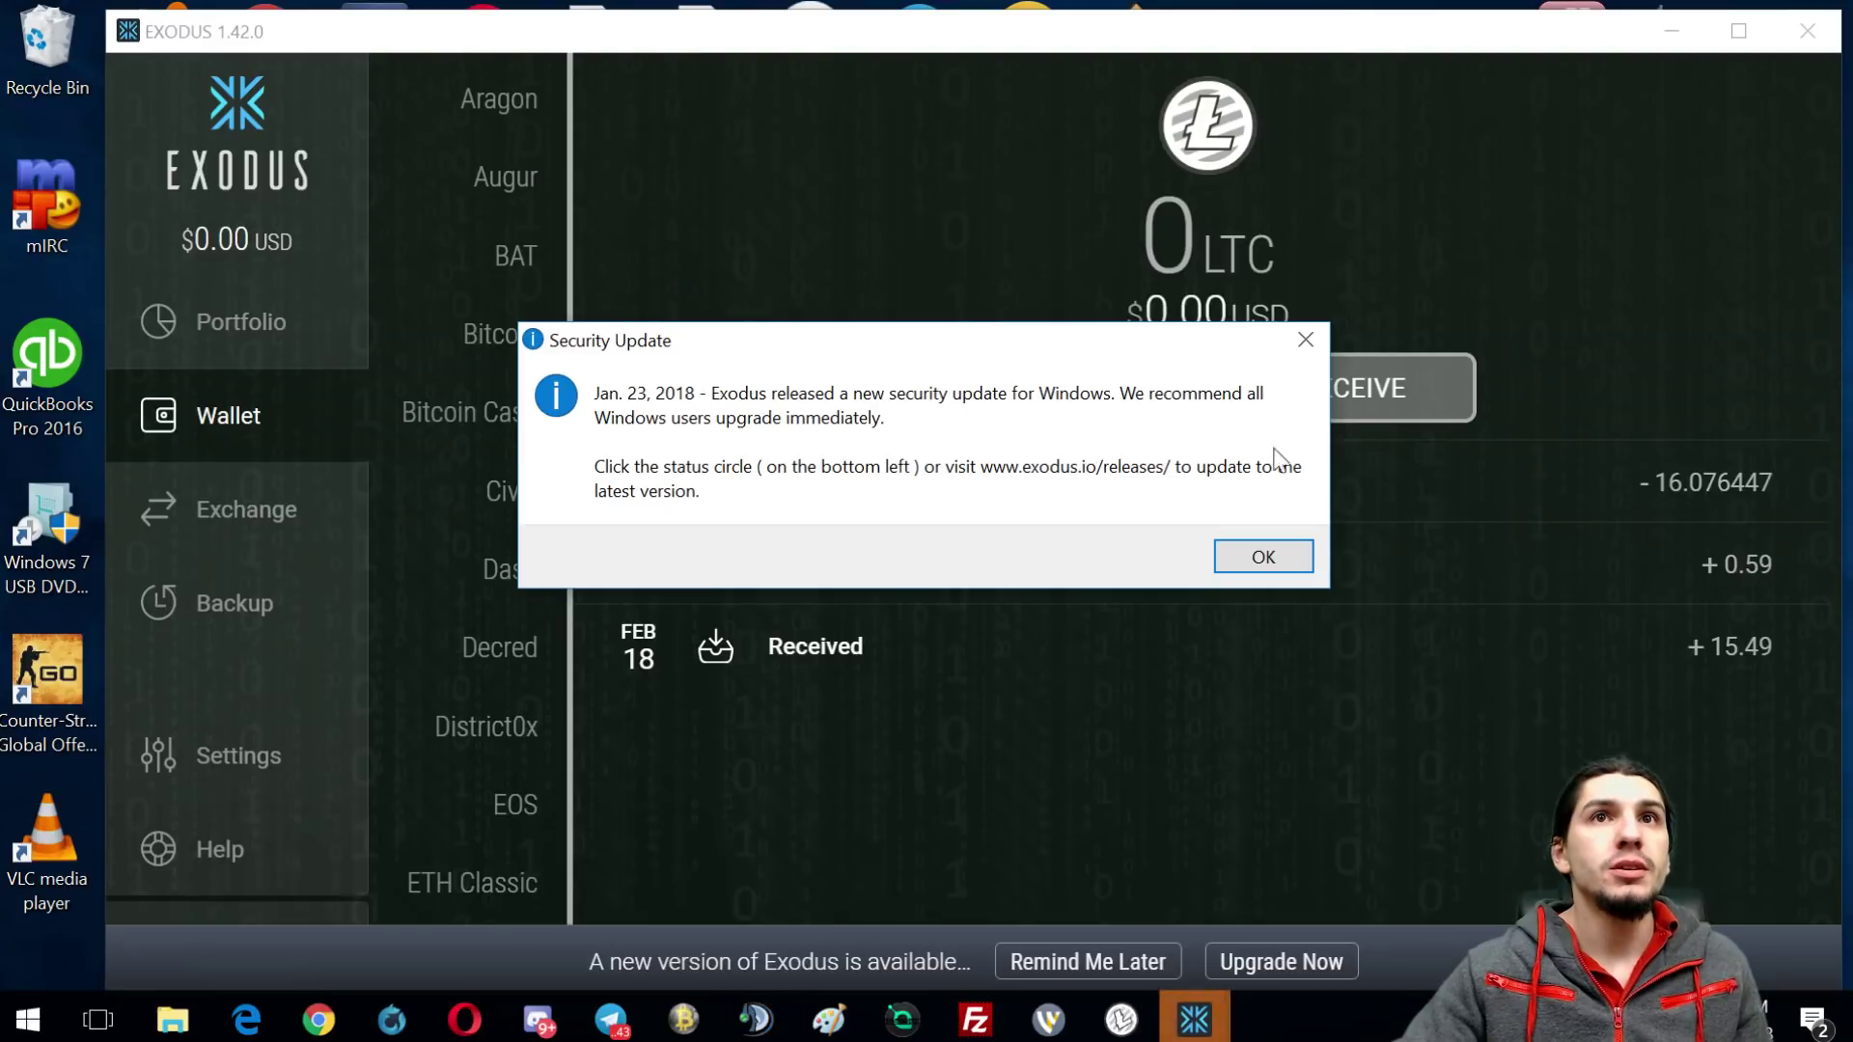
left_click(1263, 557)
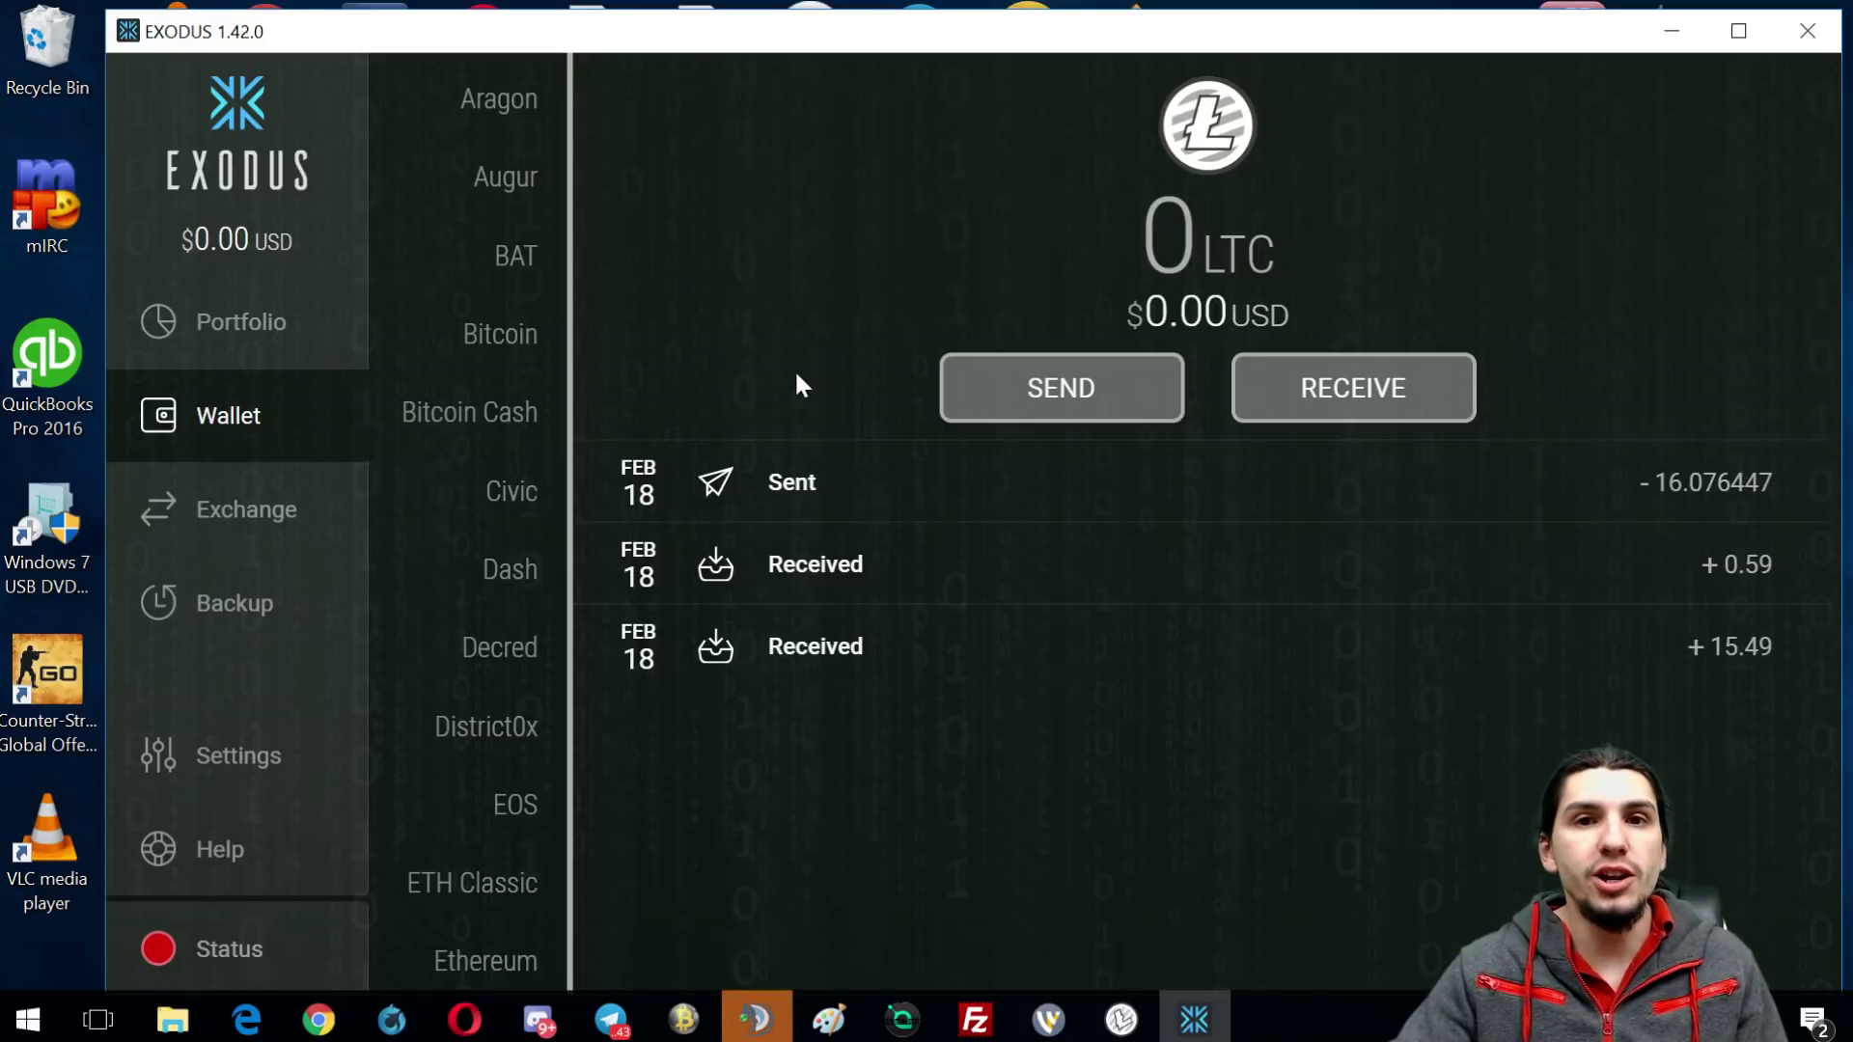
key("alt")
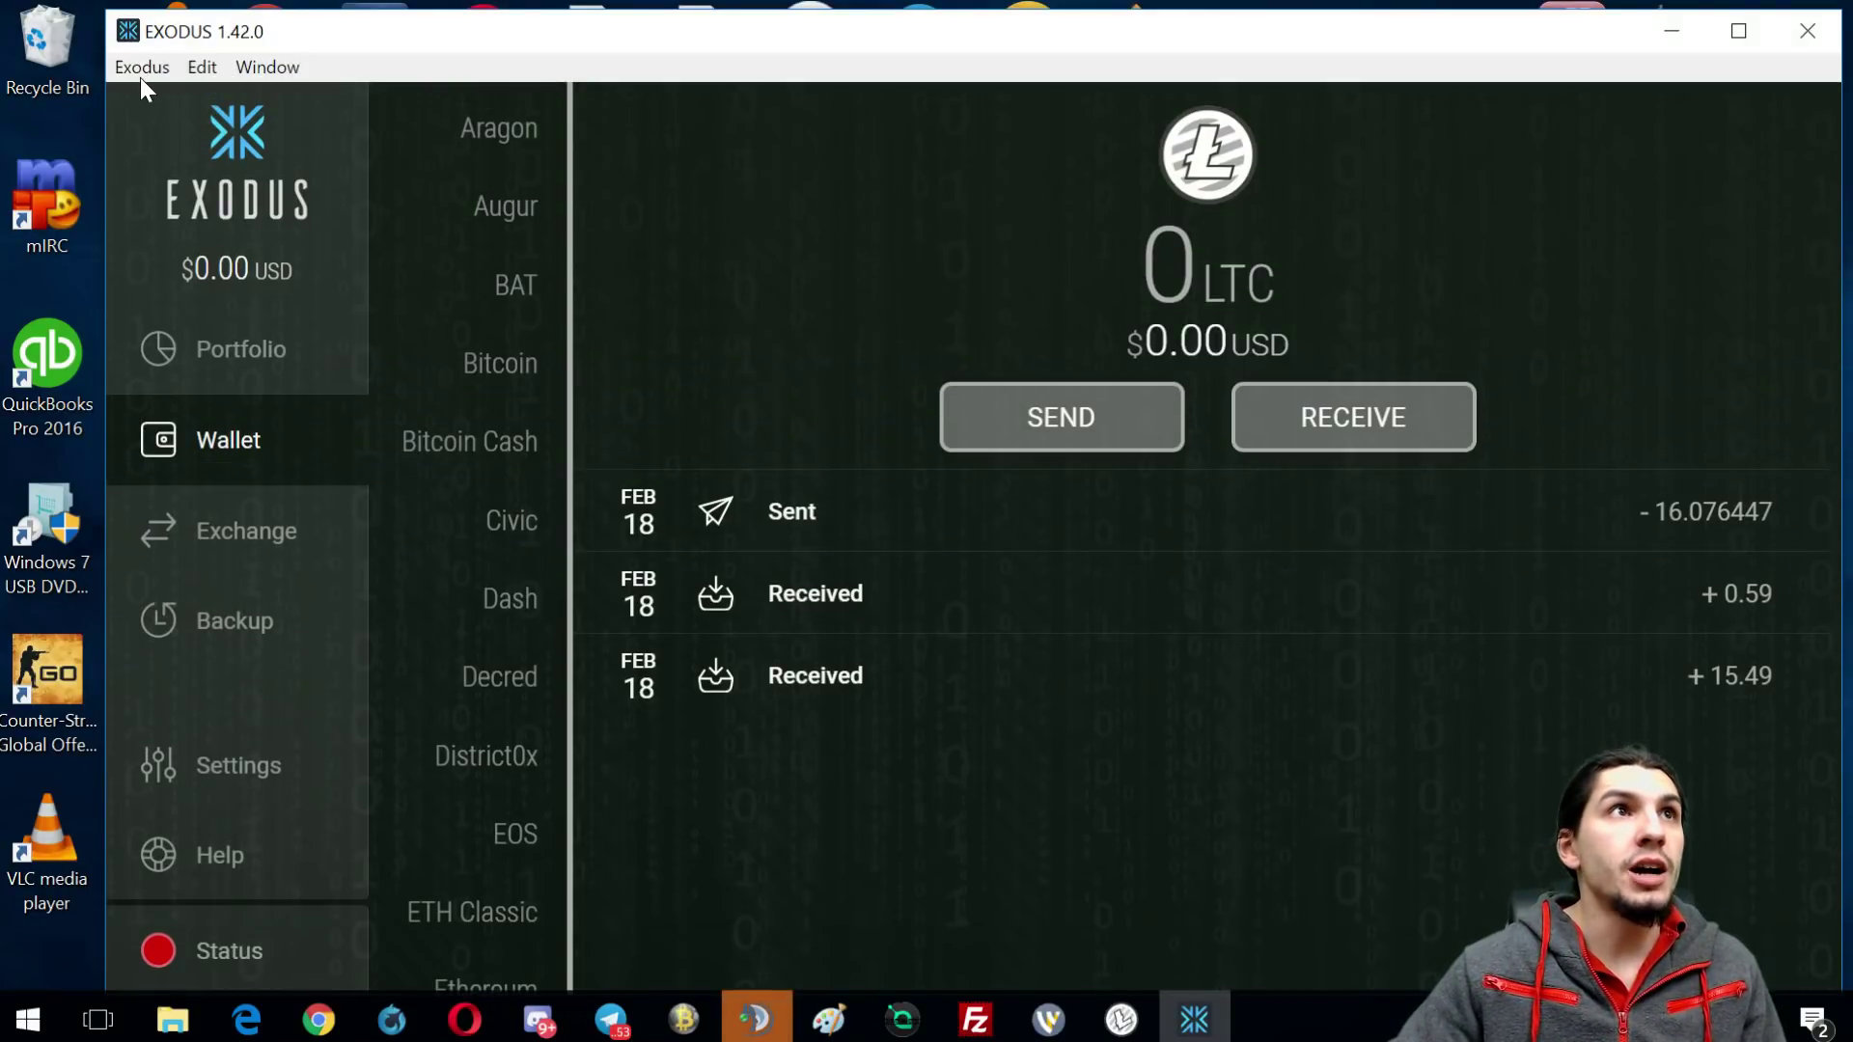
left_click(145, 75)
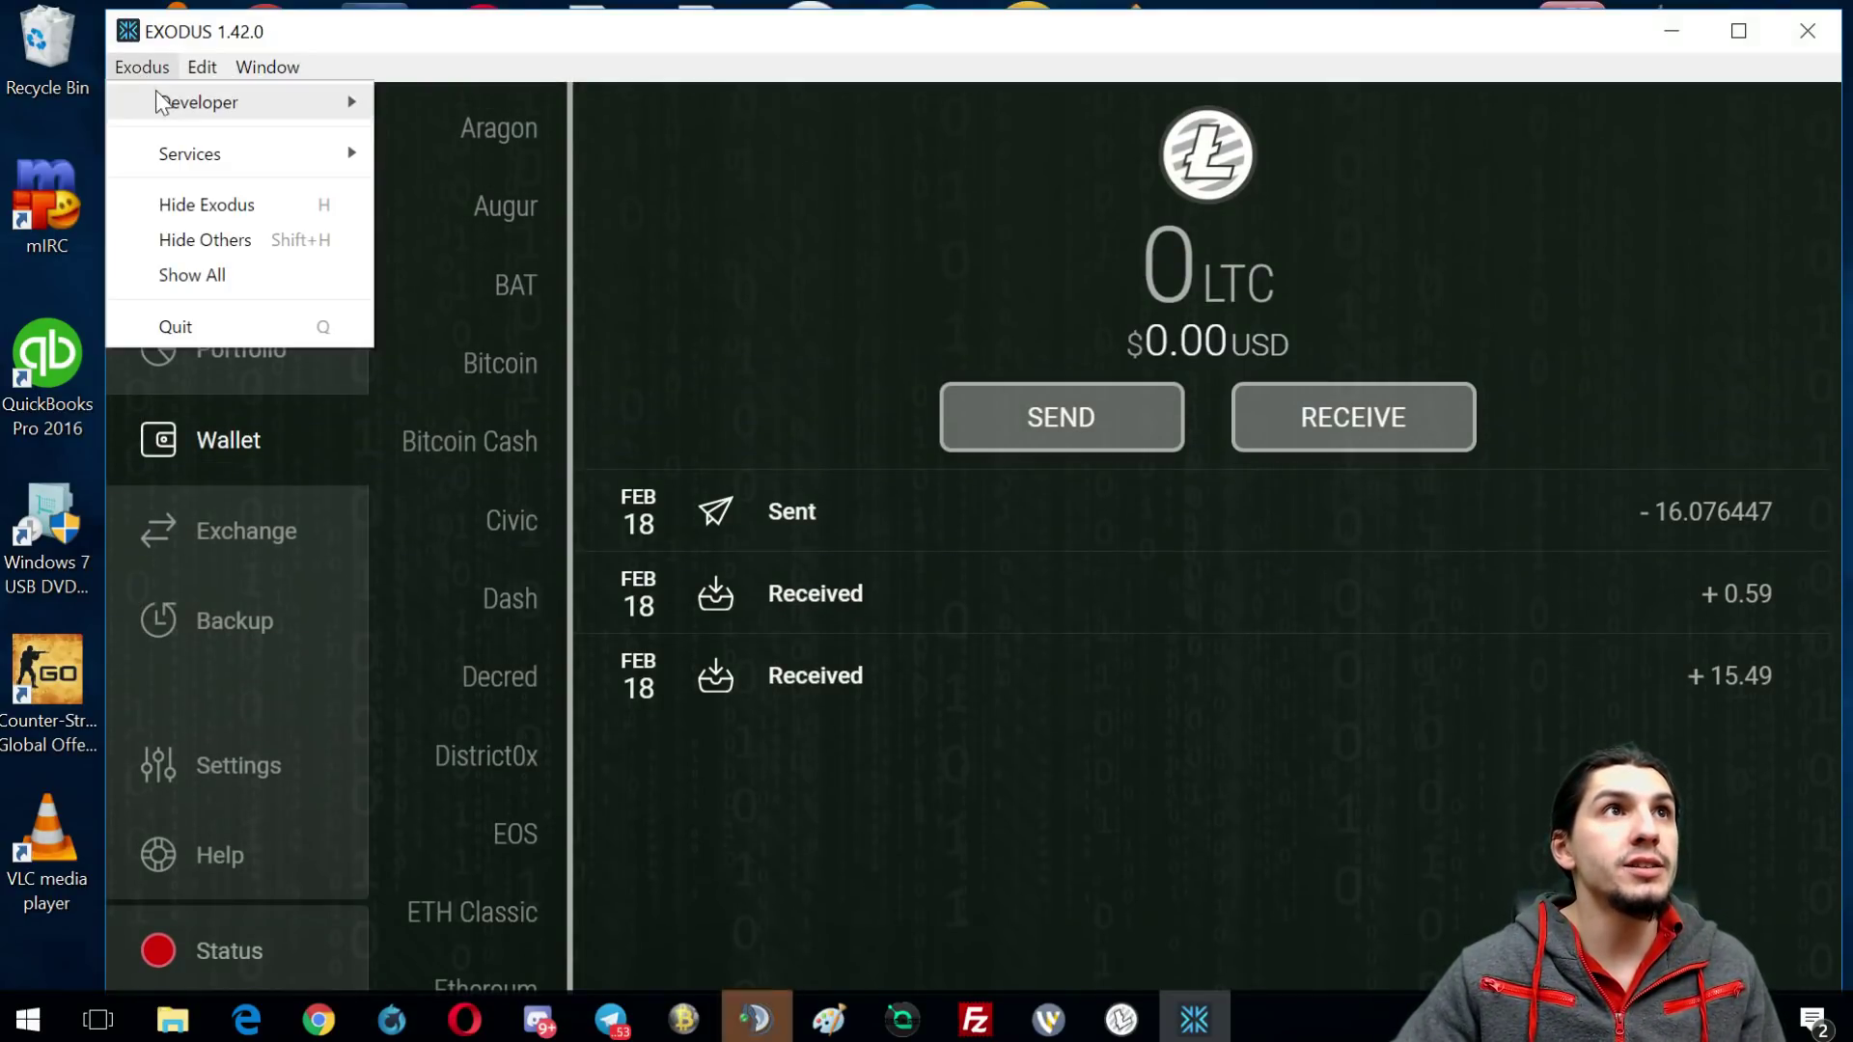
mouse_move(164, 108)
mouse_move(560, 179)
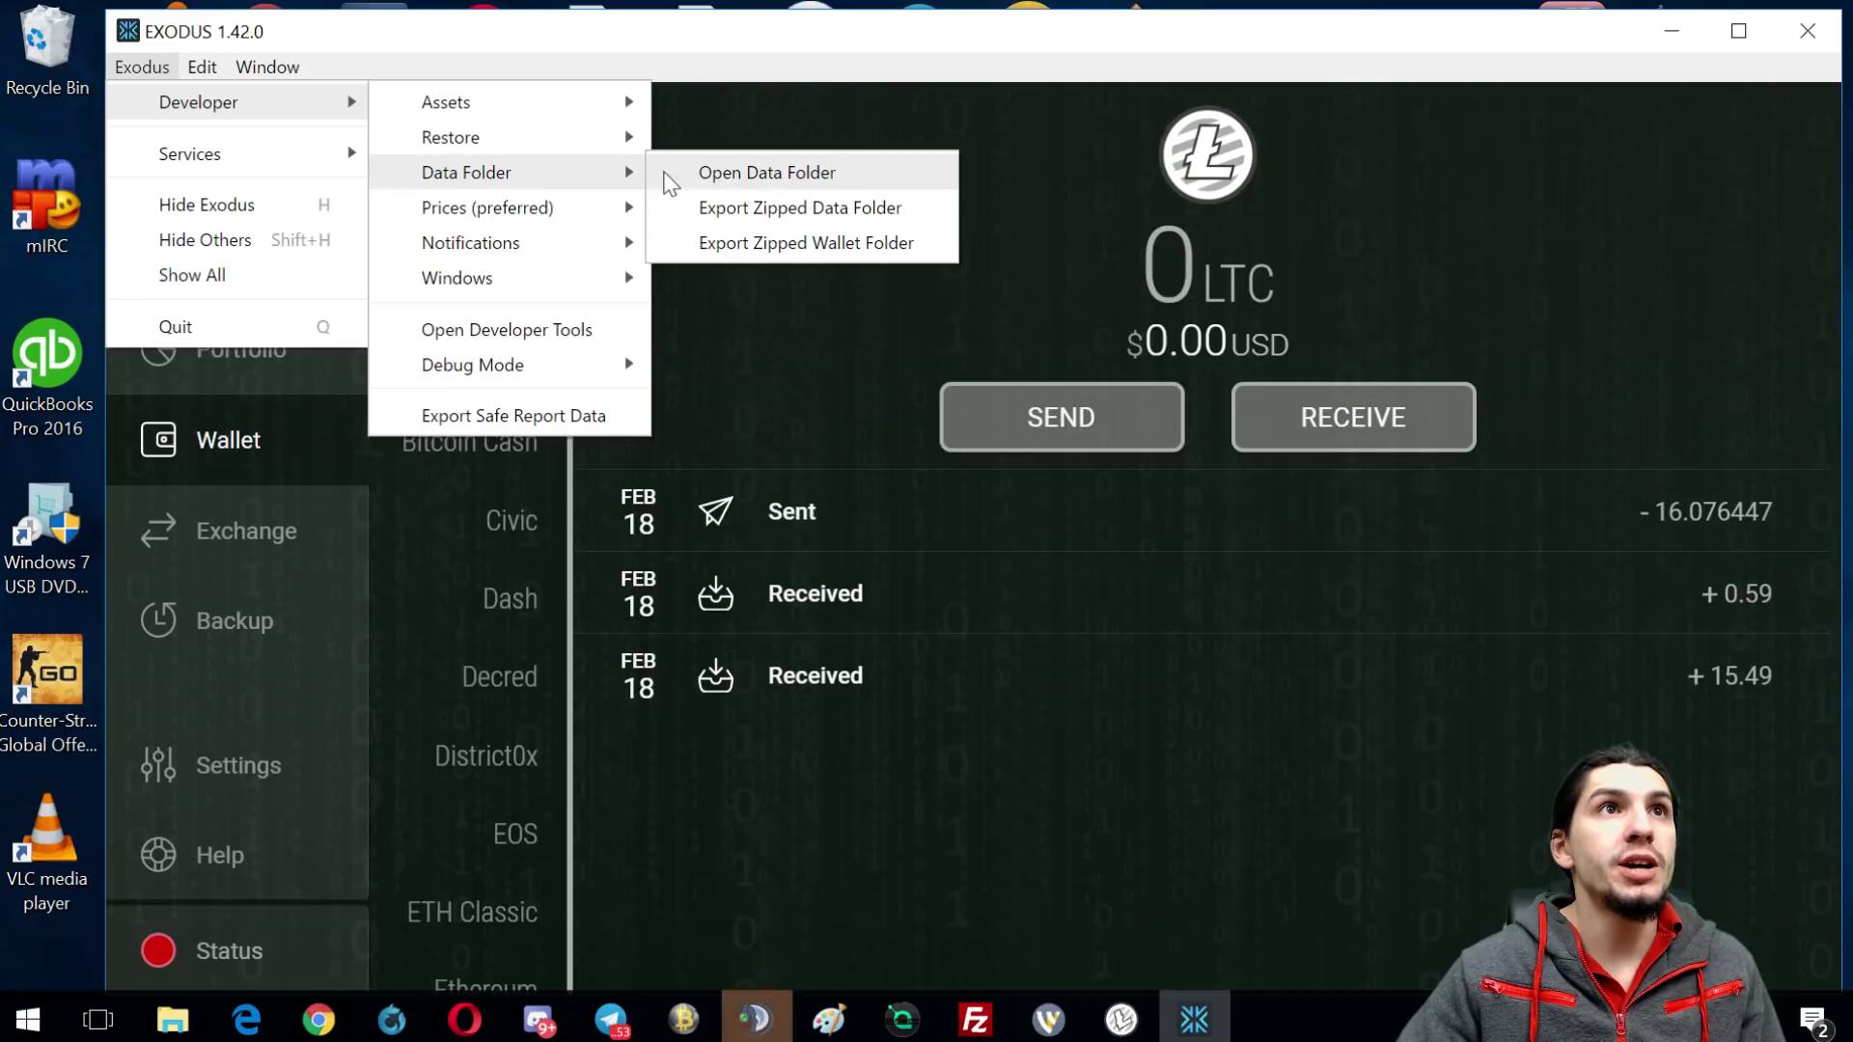
mouse_move(553, 265)
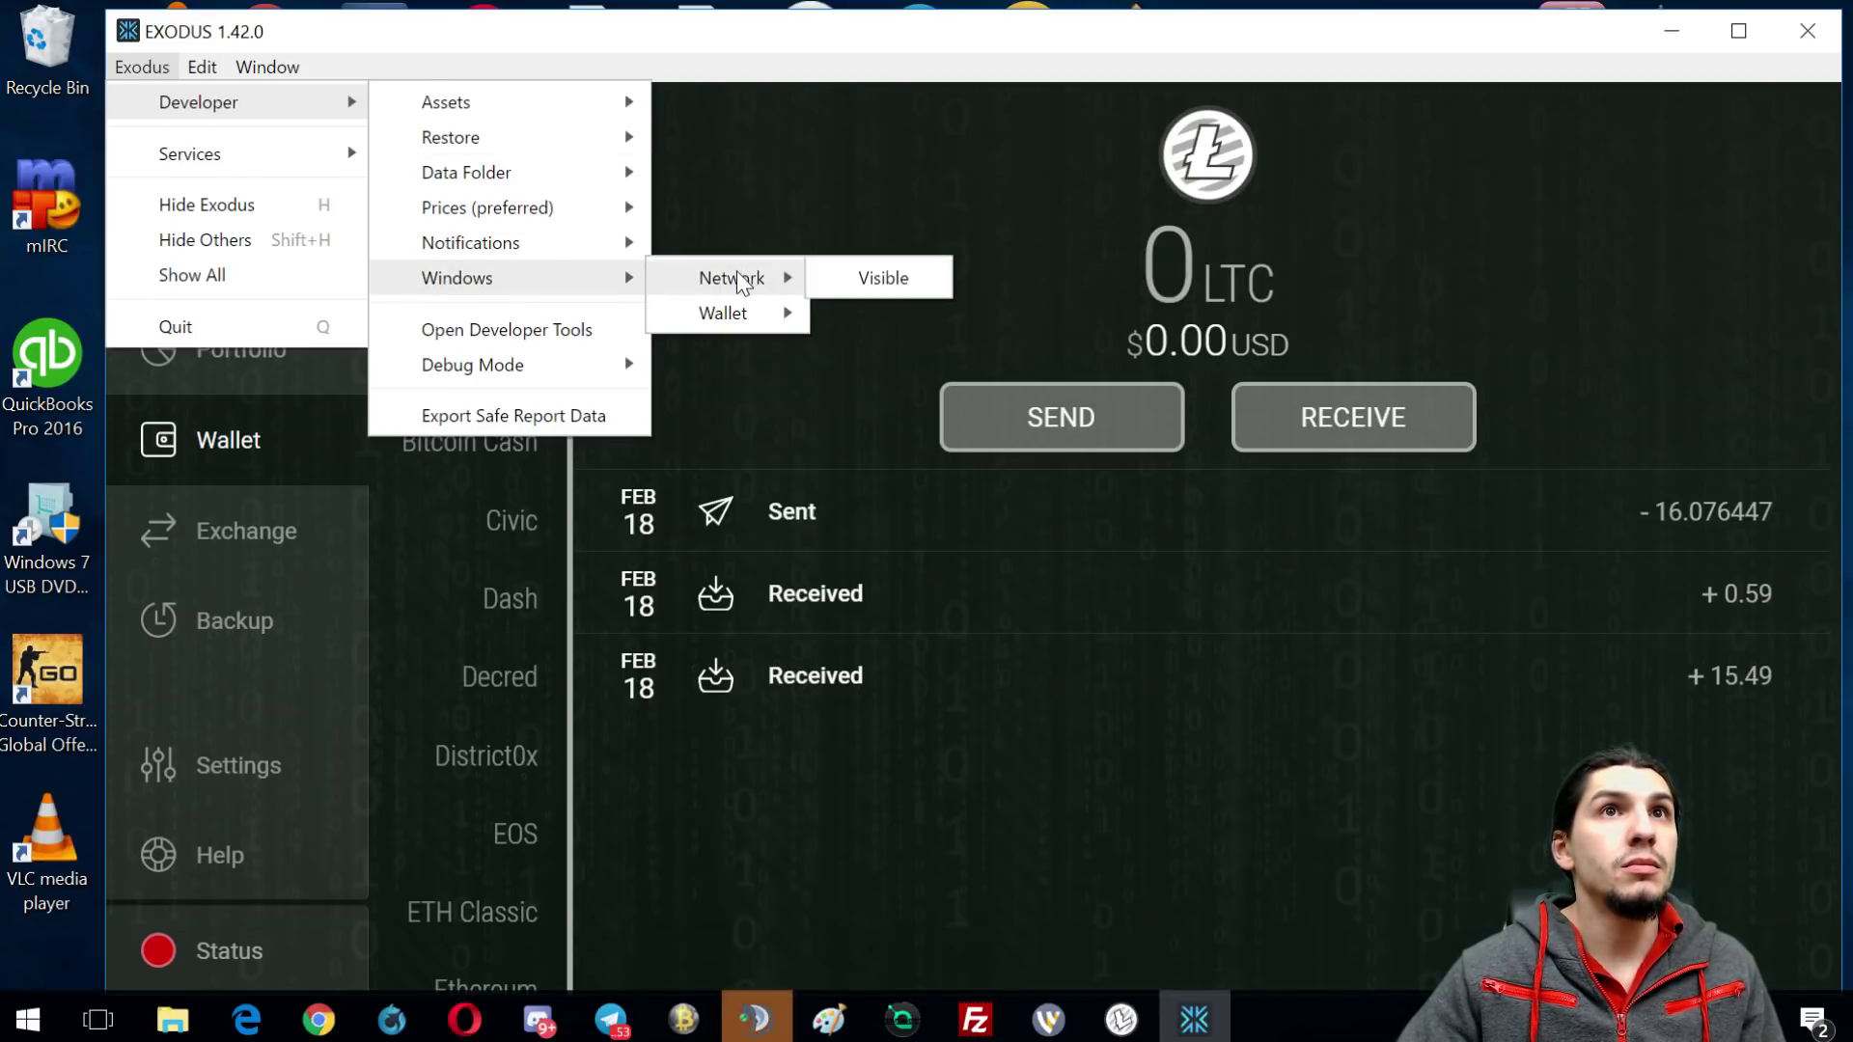
mouse_move(715, 326)
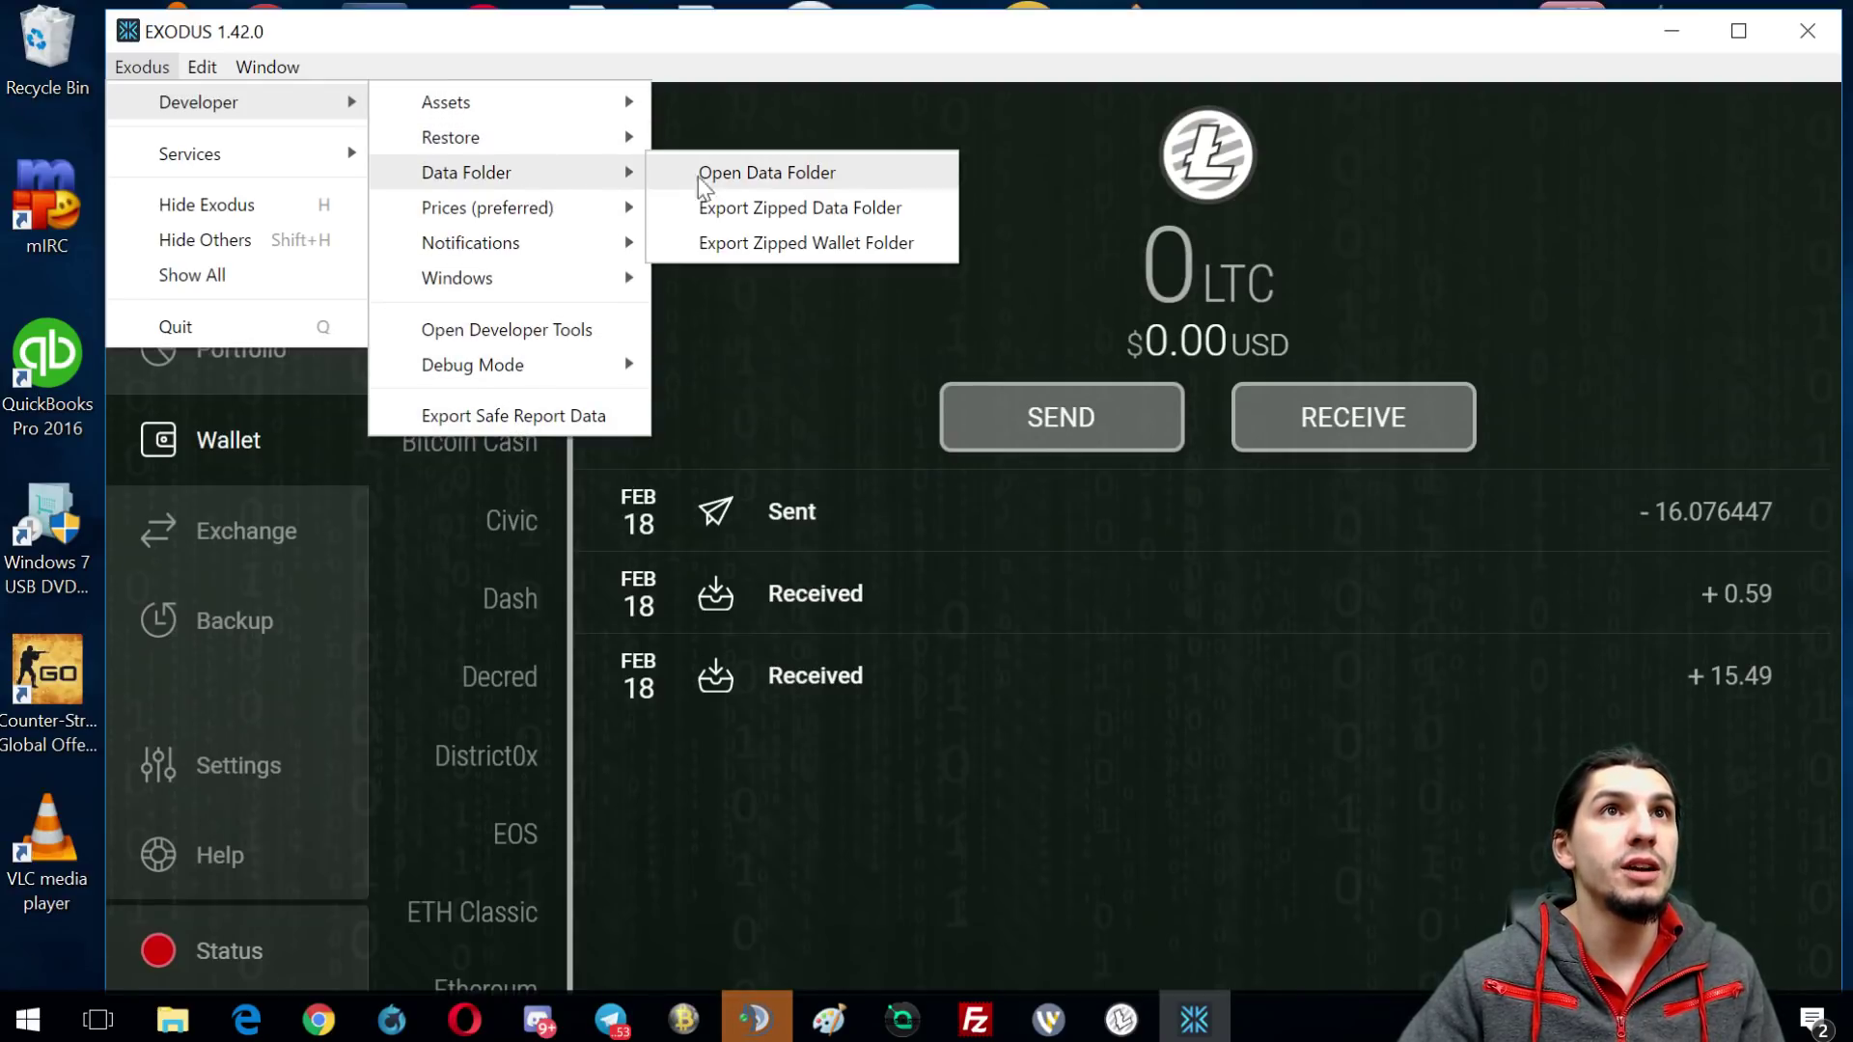
left_click(735, 180)
- Open the Exodus folder in File Explorer and select the exodus.wallet folder
left_click_drag(980, 8, 1237, 88)
double_click(979, 751)
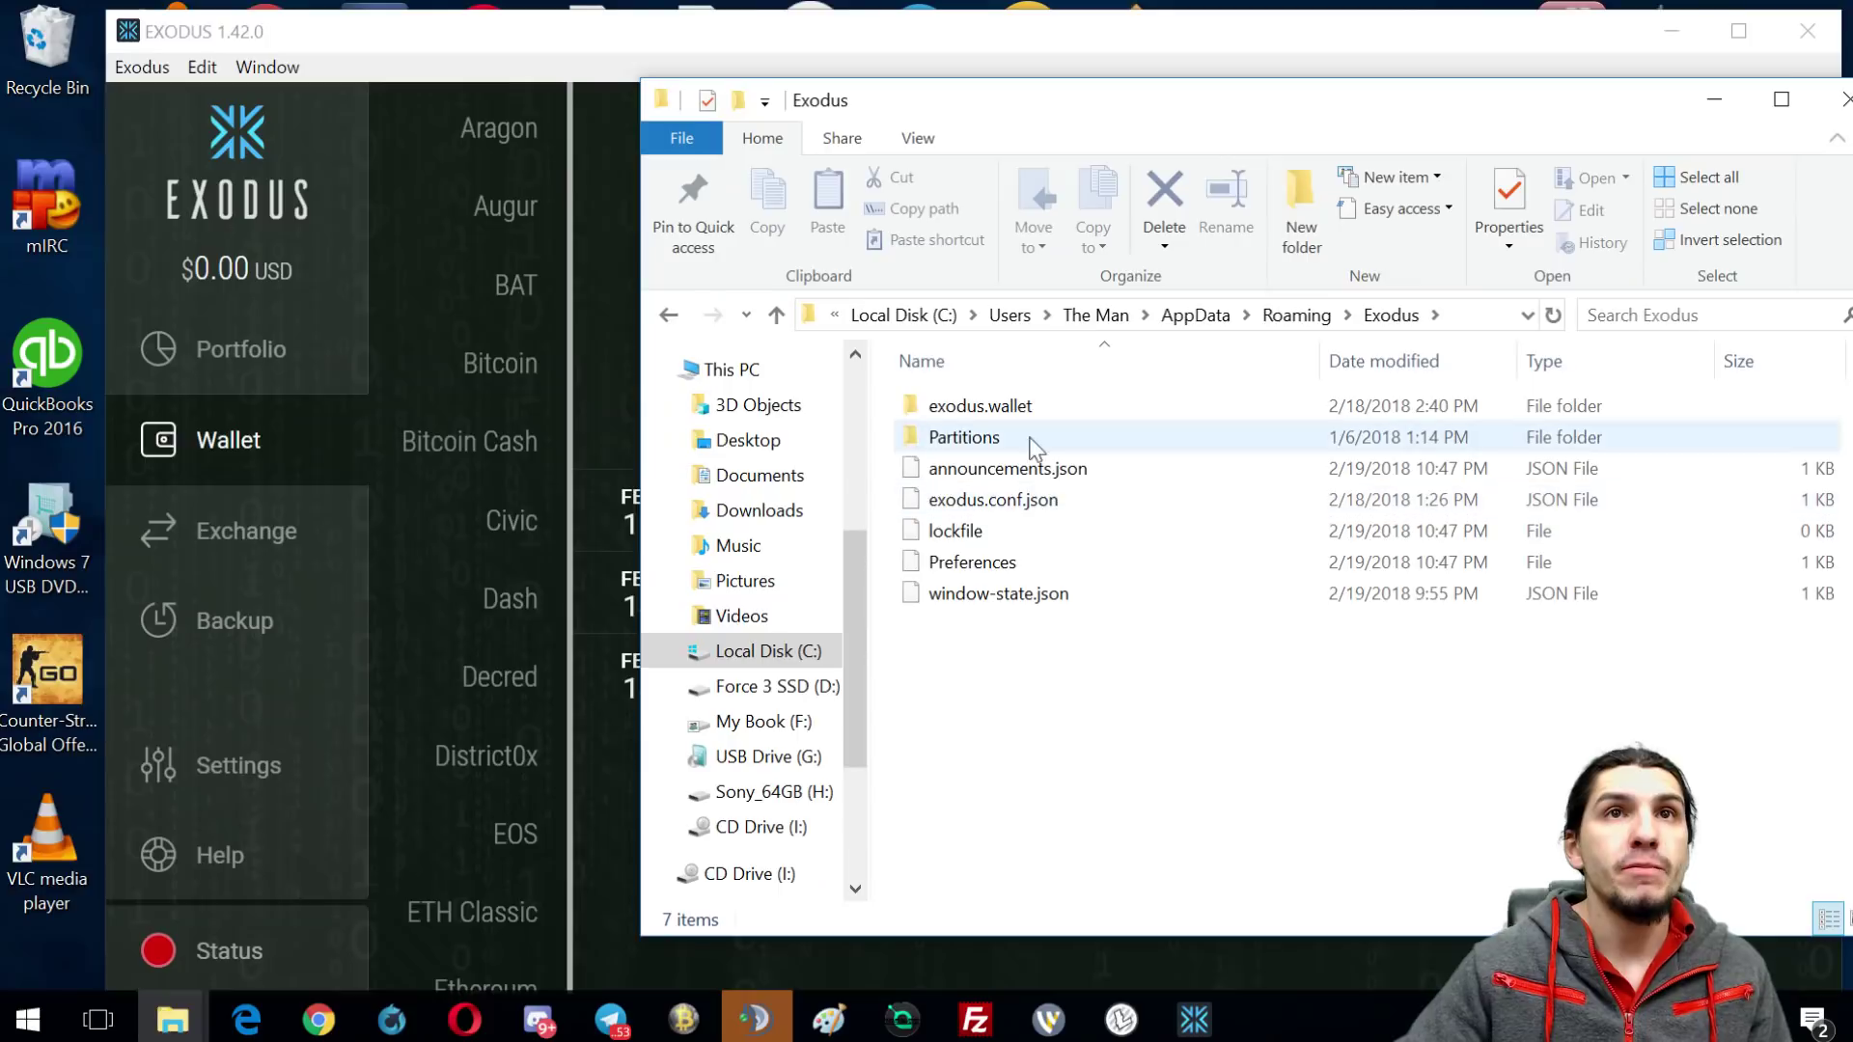
left_click(1009, 407)
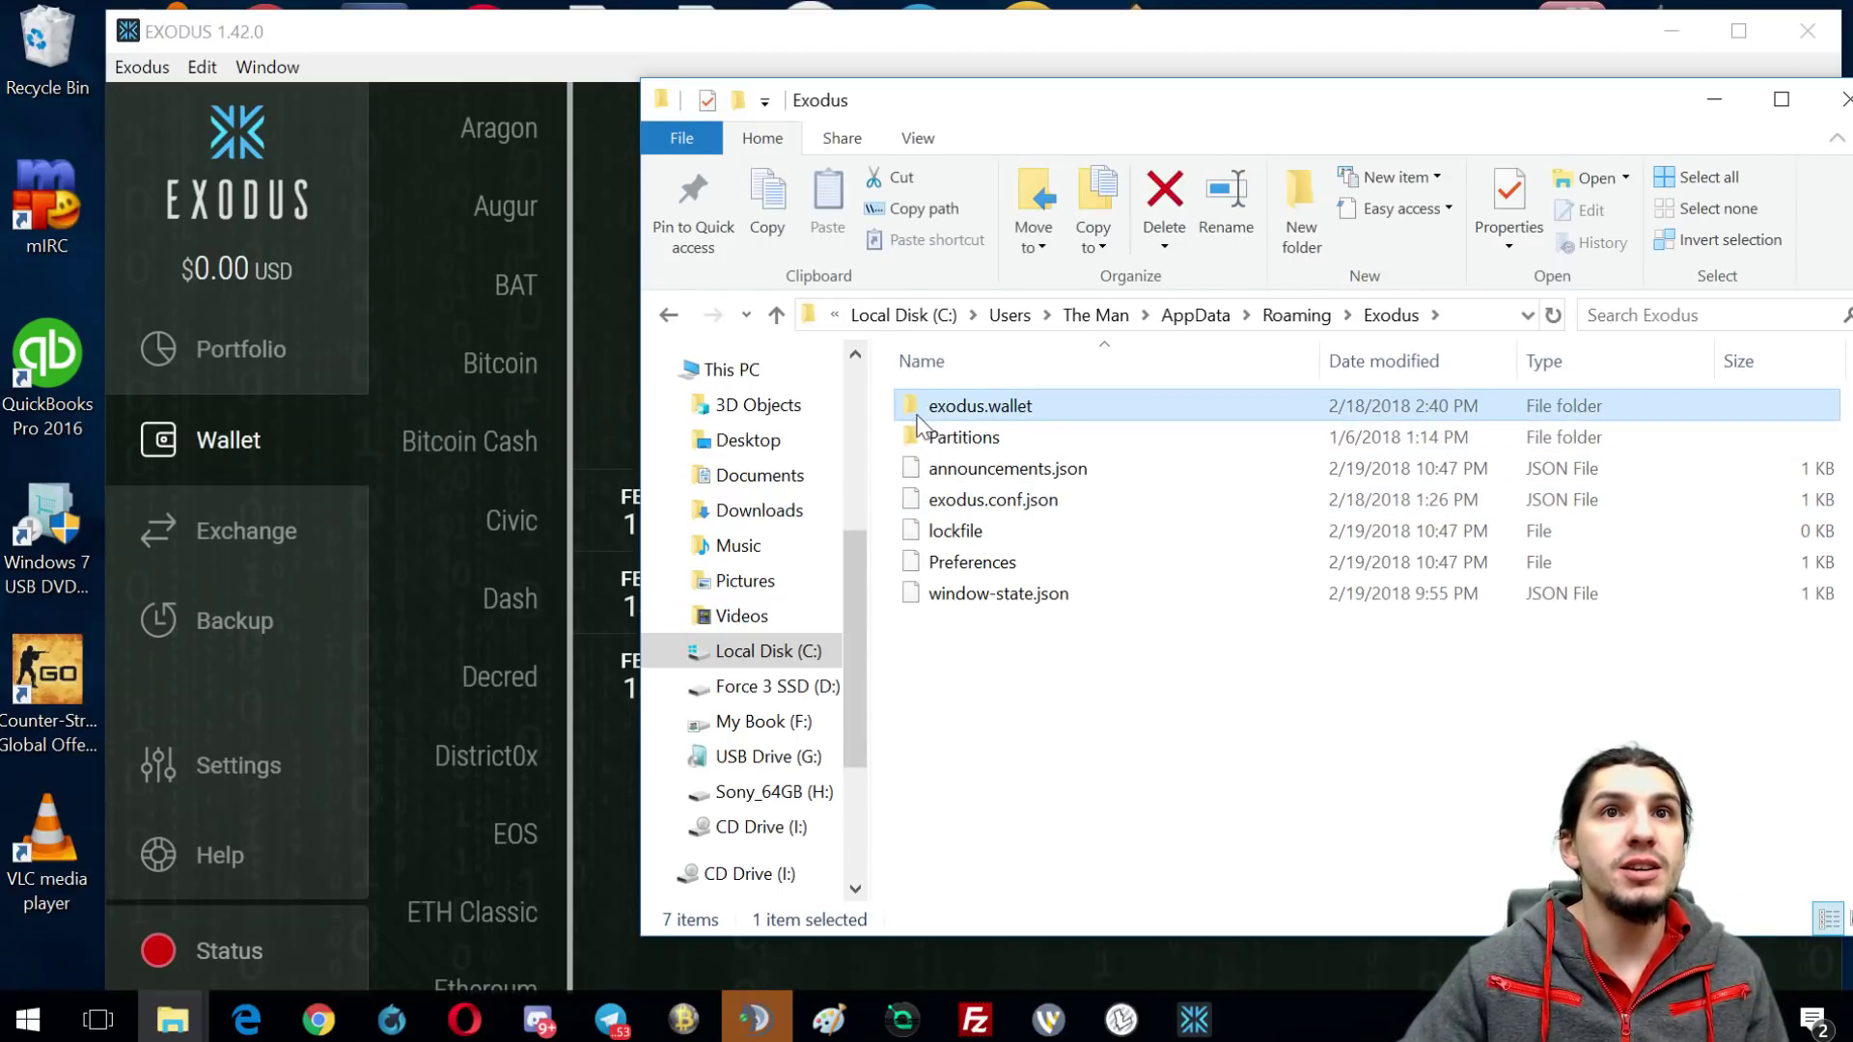
- Look inside the exodus.wallet folder and return to the Exodus folder
mouse_move(1013, 427)
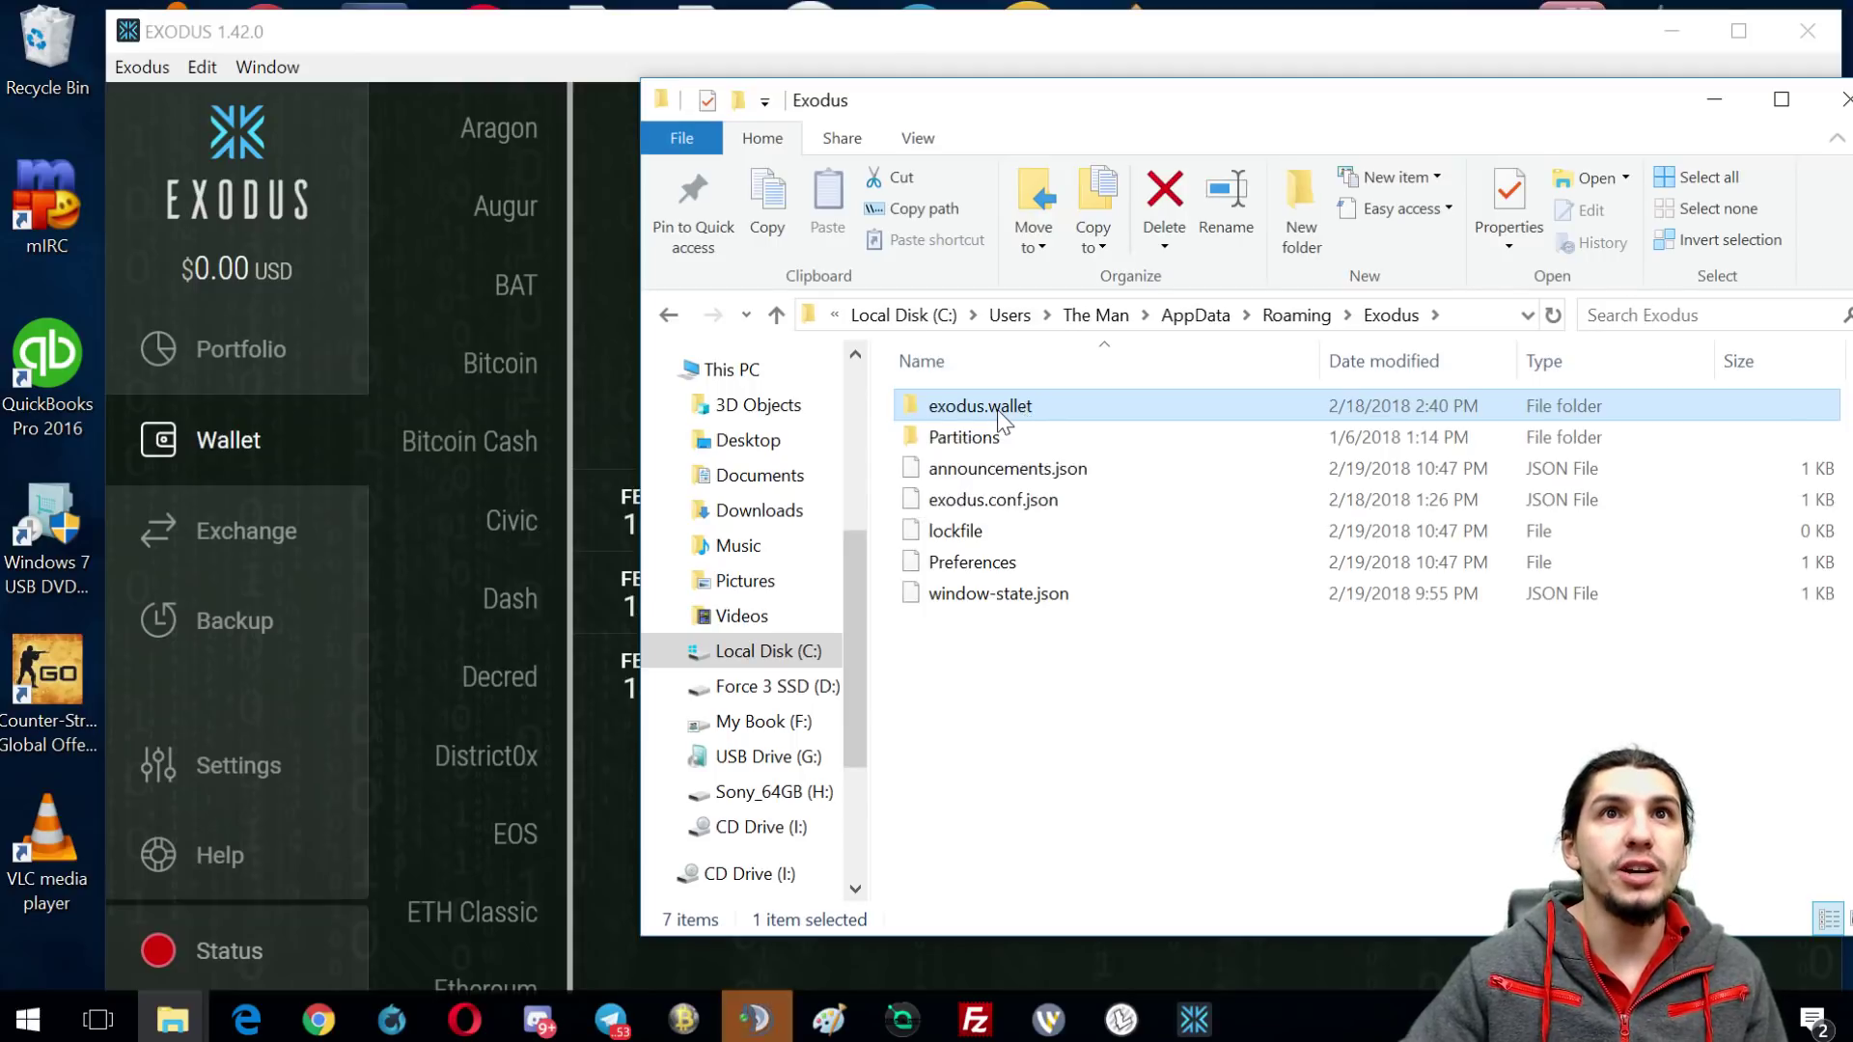
double_click(1021, 409)
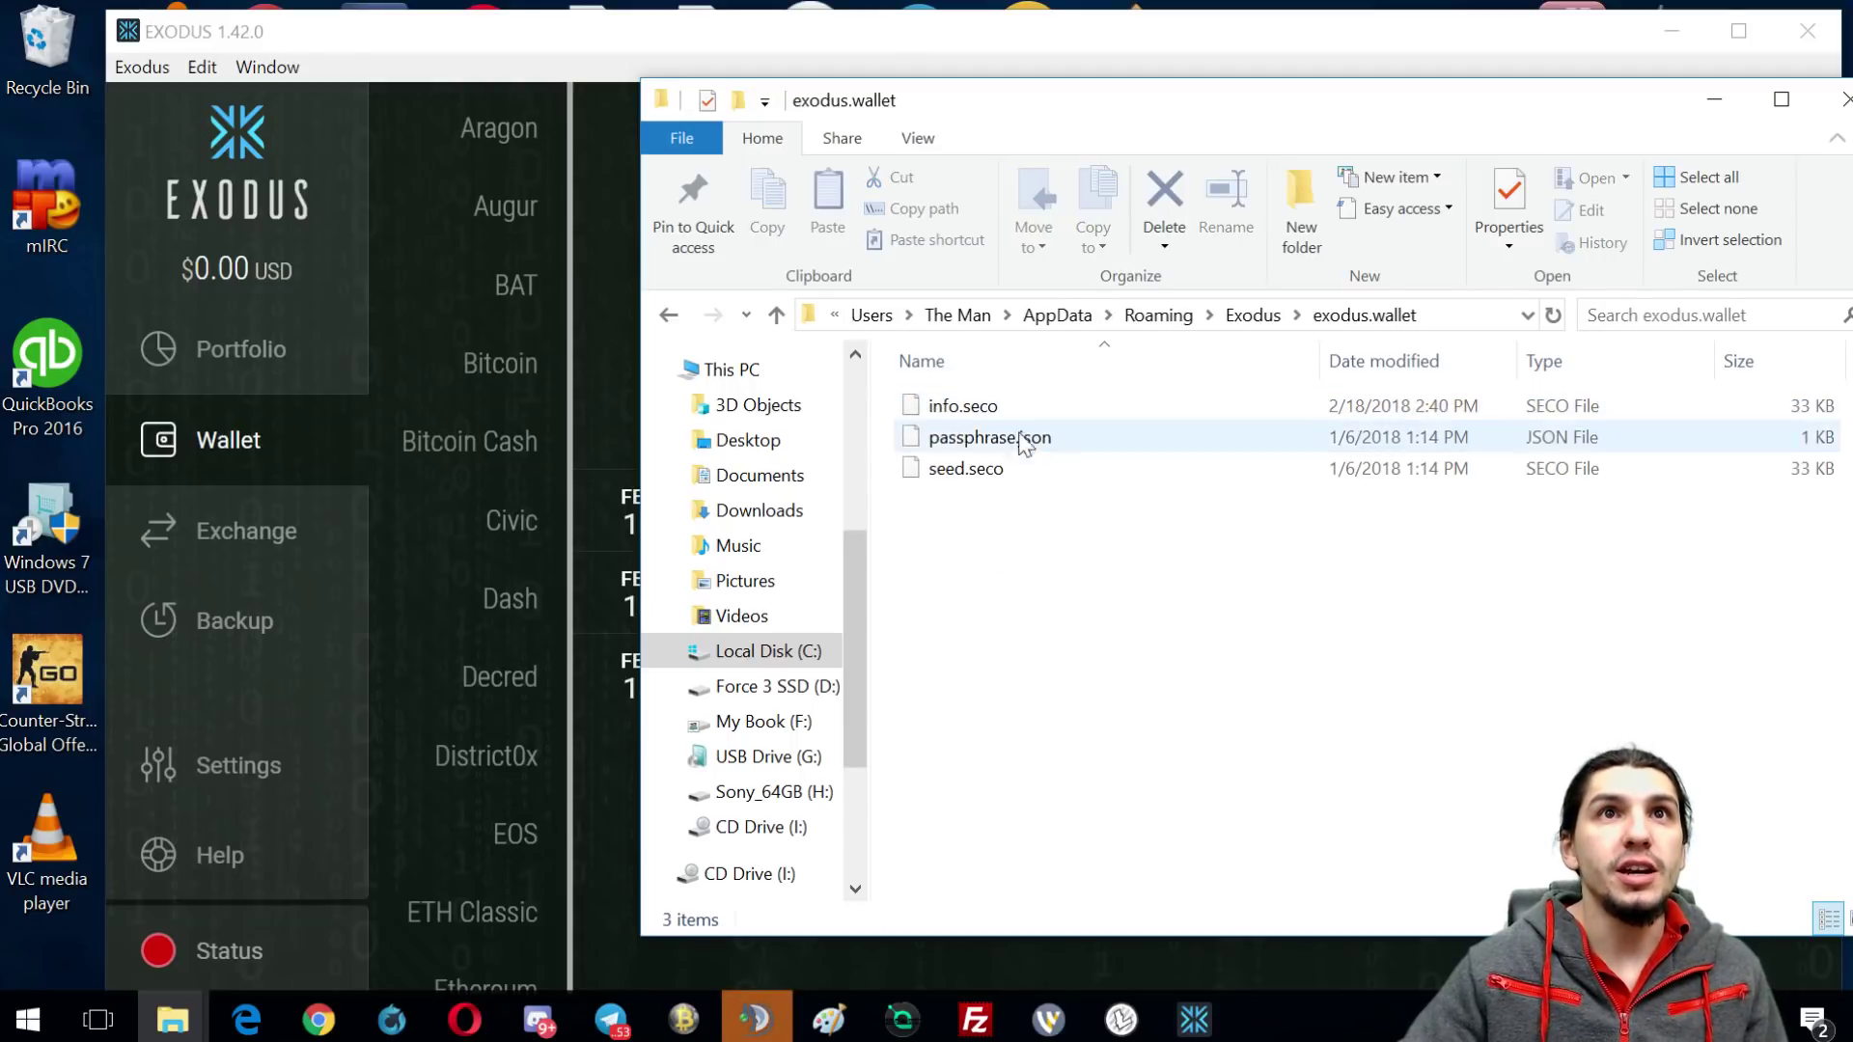
left_click(776, 315)
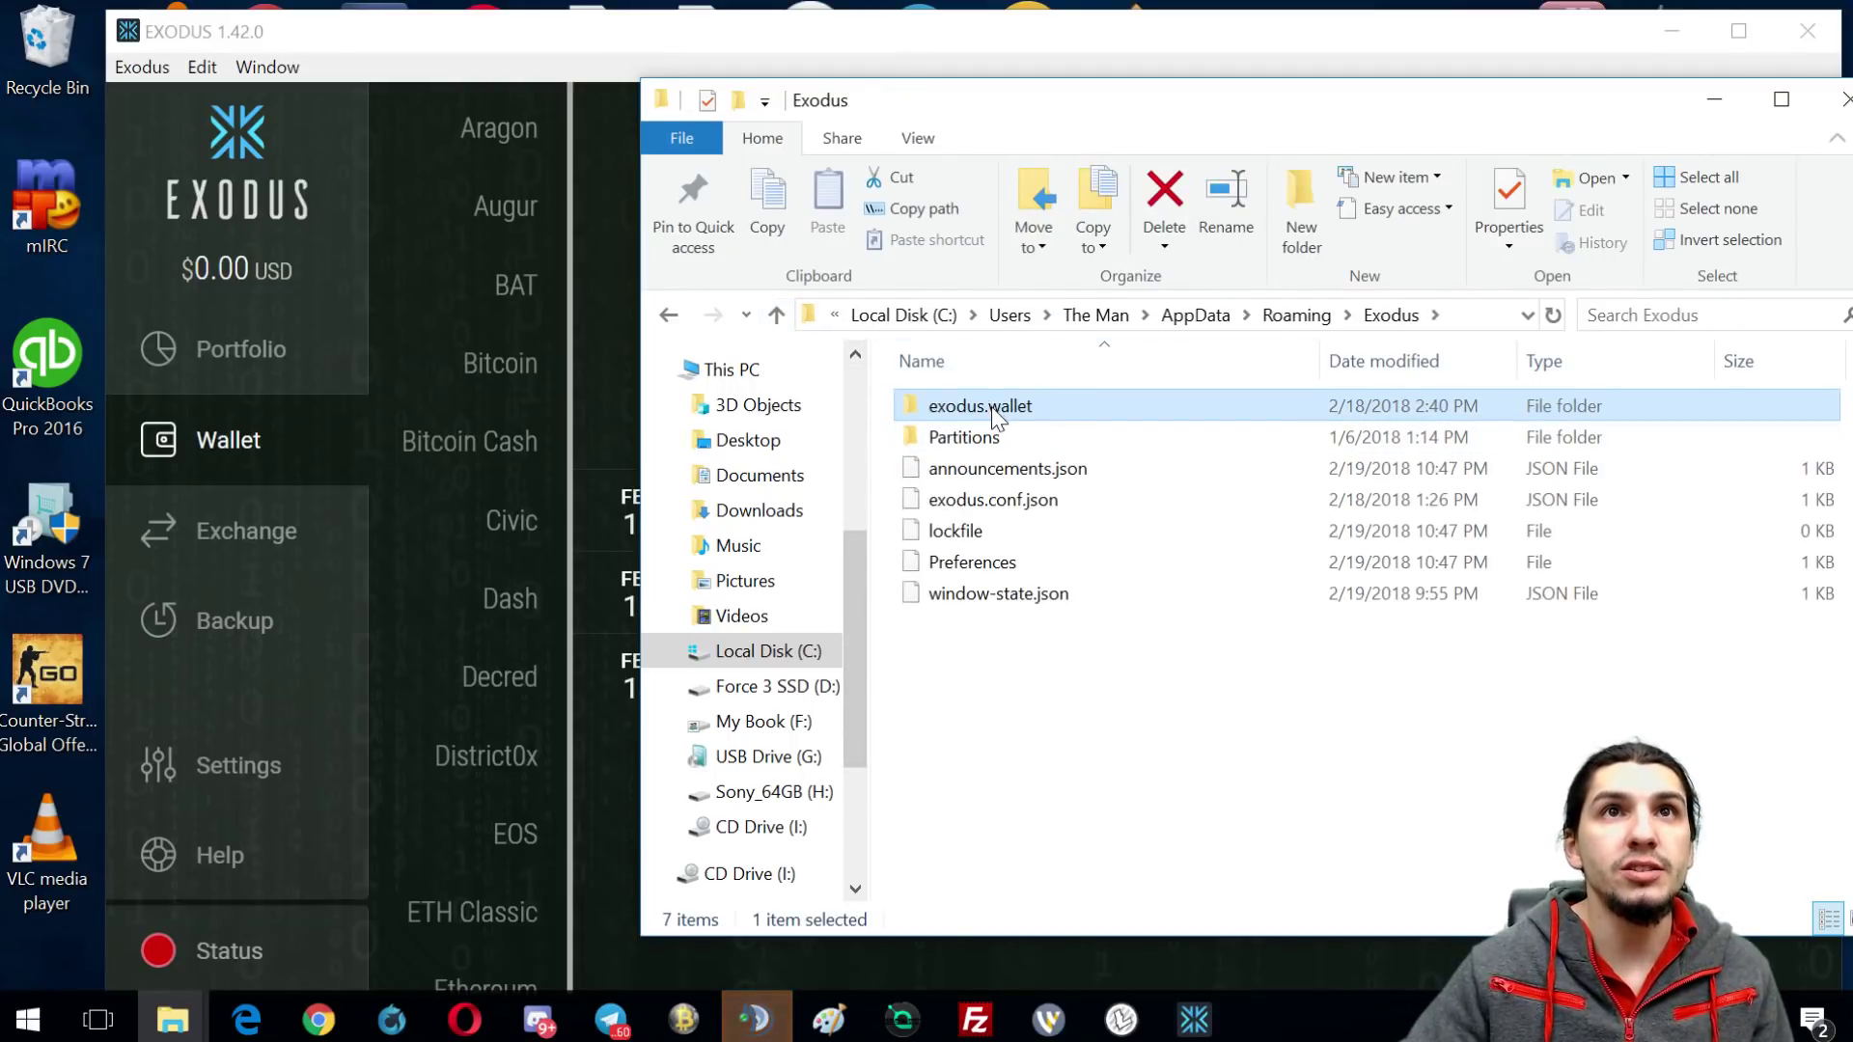
mouse_move(1005, 412)
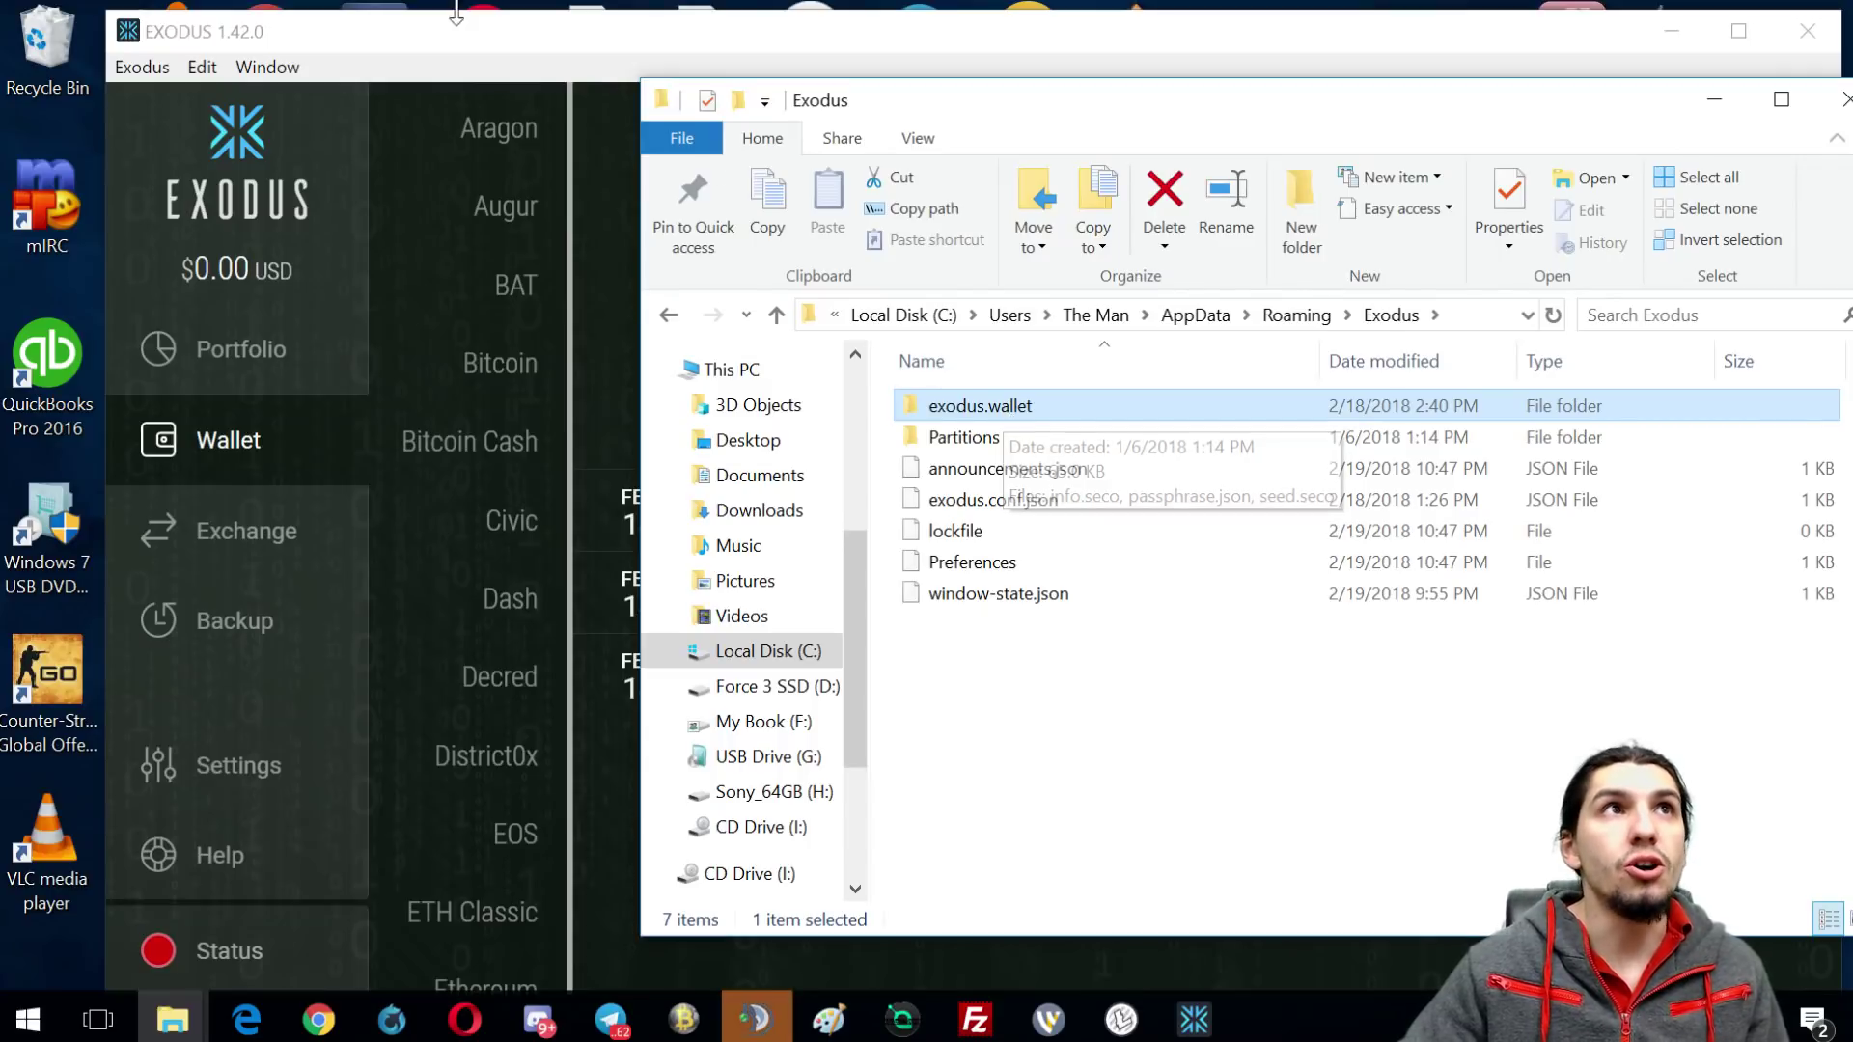
- Switch to the Exodus wallet, show its portfolio, and close the application
left_click(405, 48)
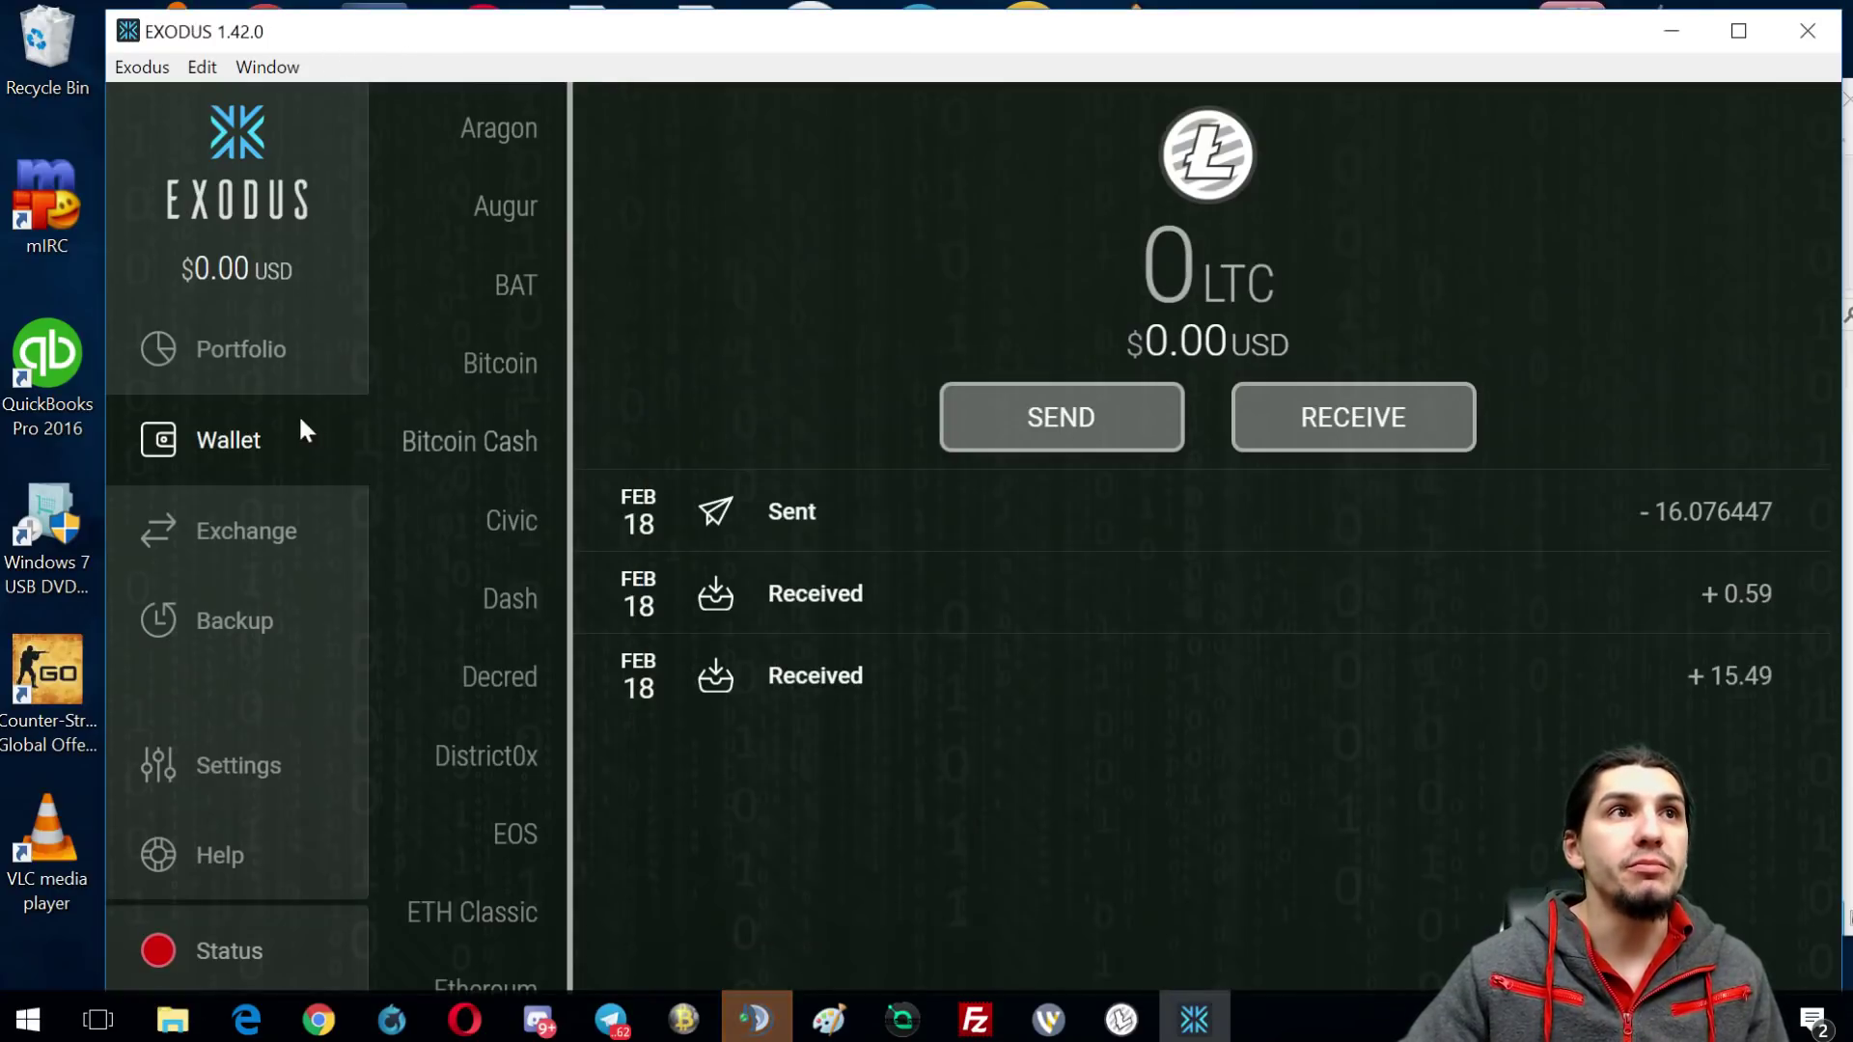
left_click(259, 333)
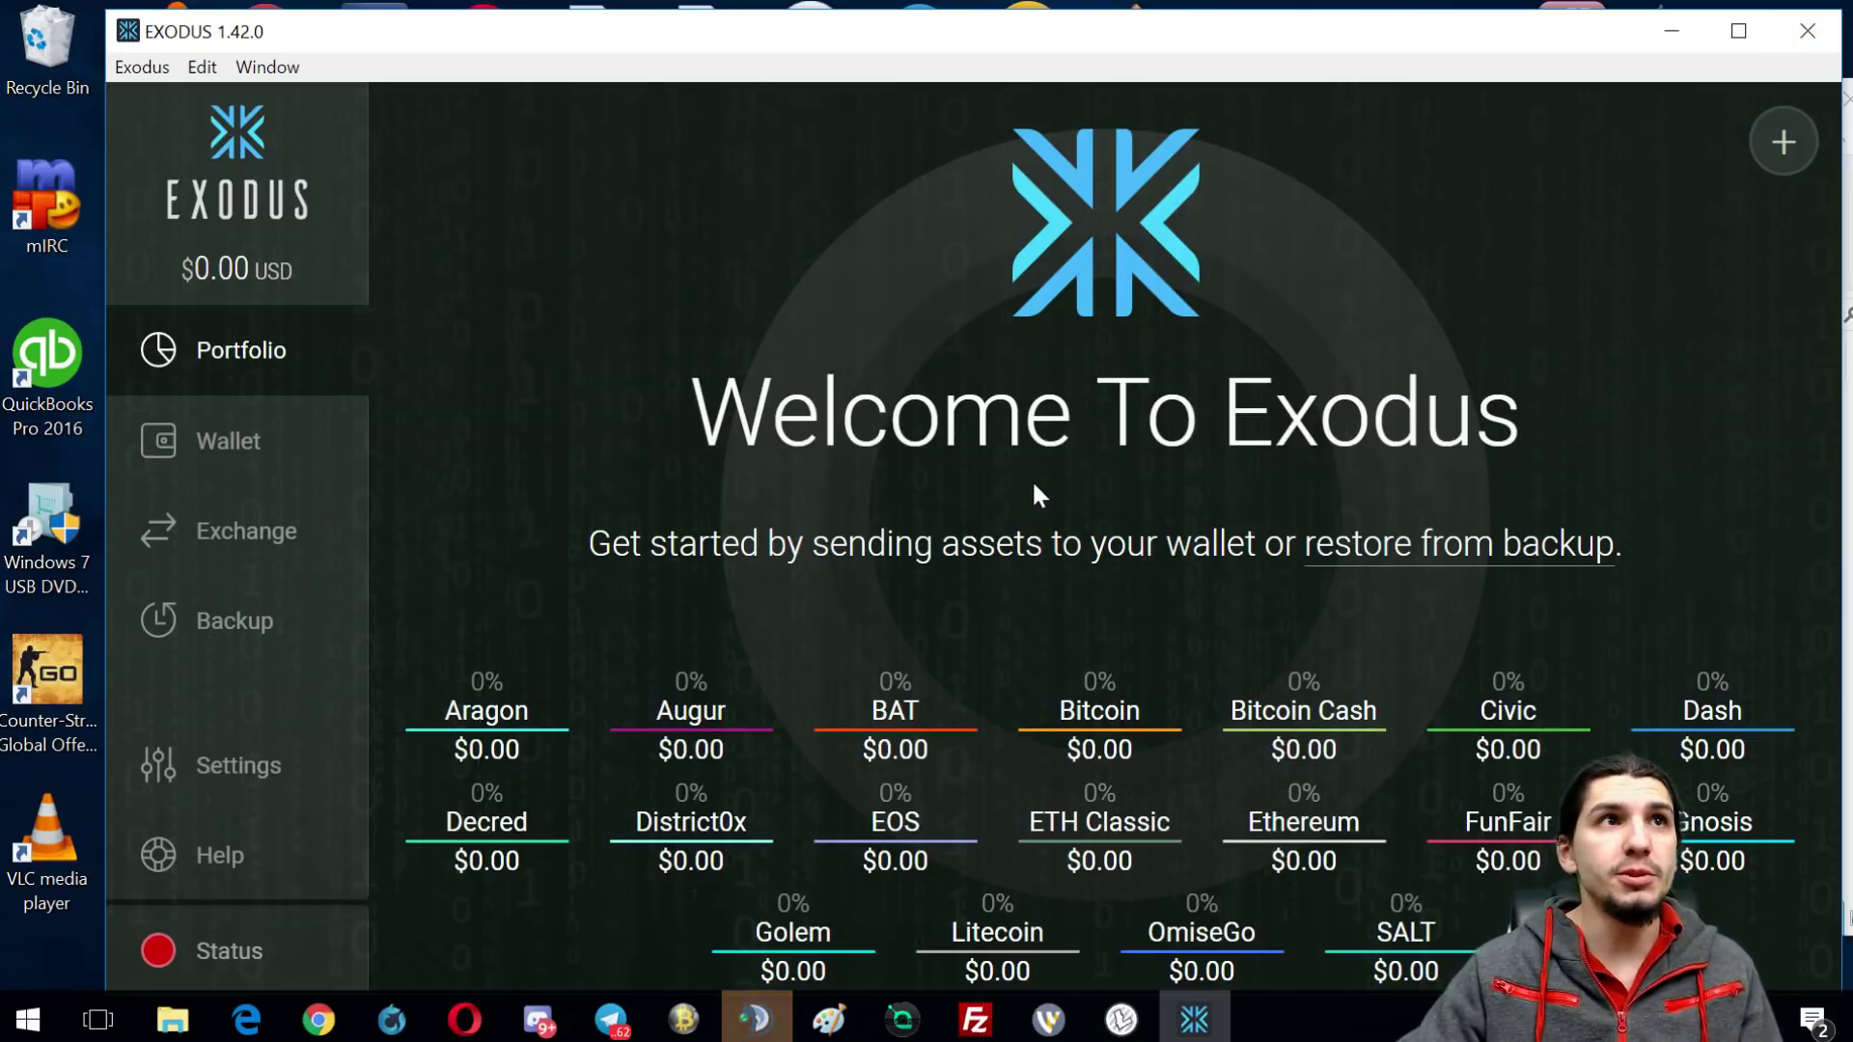
left_click(1807, 38)
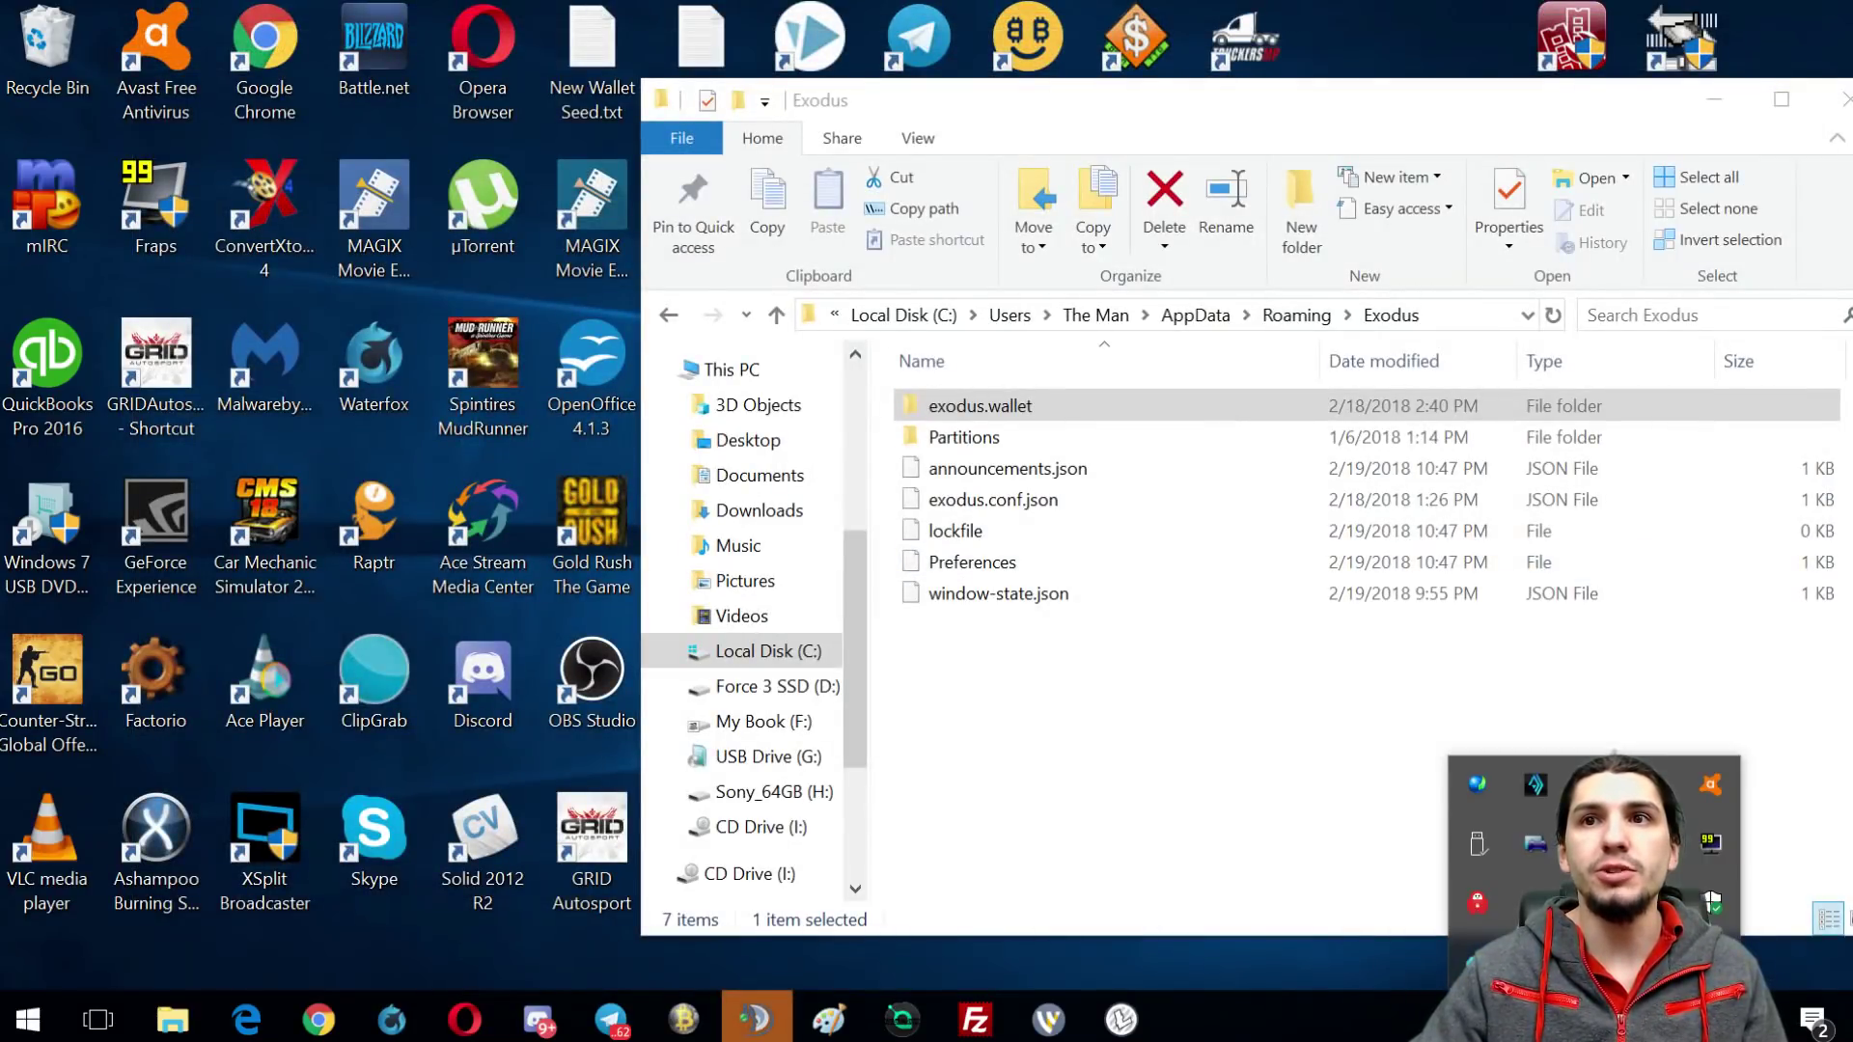
- In File Explorer, rename the exodus.wallet folder as exodus.wallet.OLD.FORKEDLTC
left_click(1001, 409)
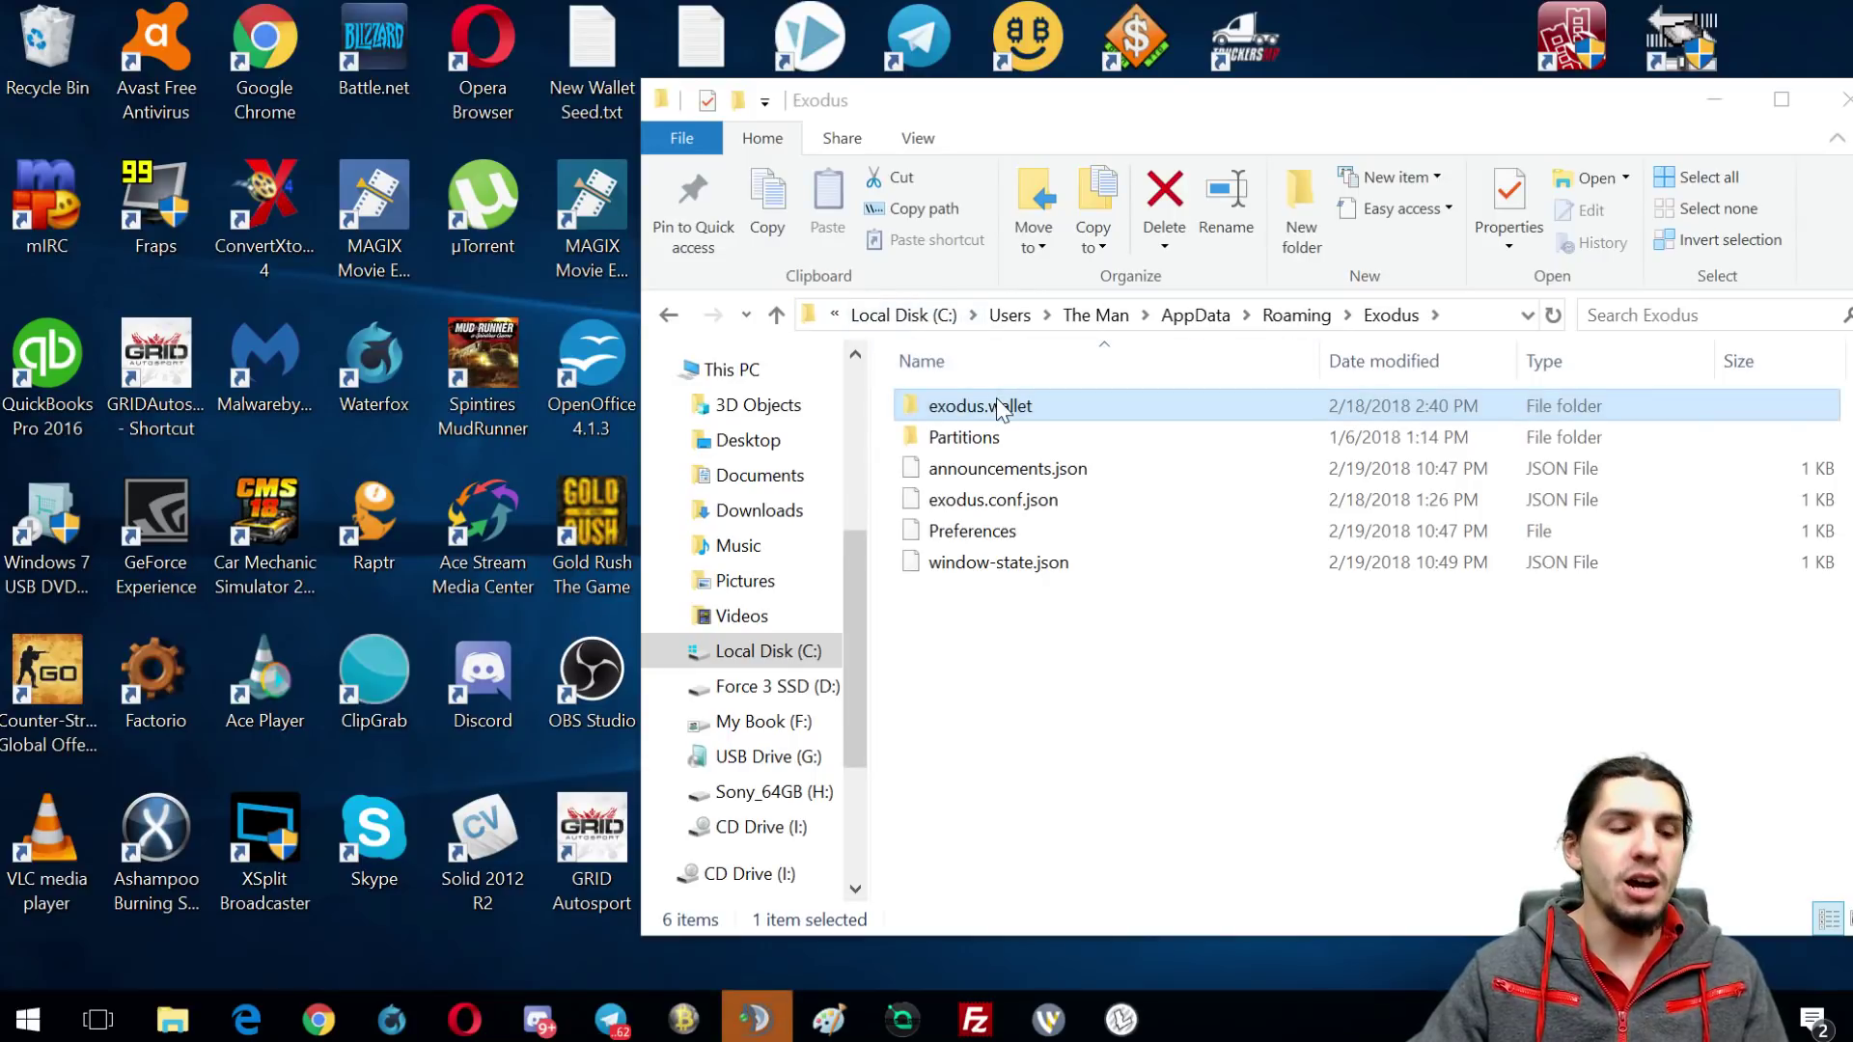
left_click(1004, 407)
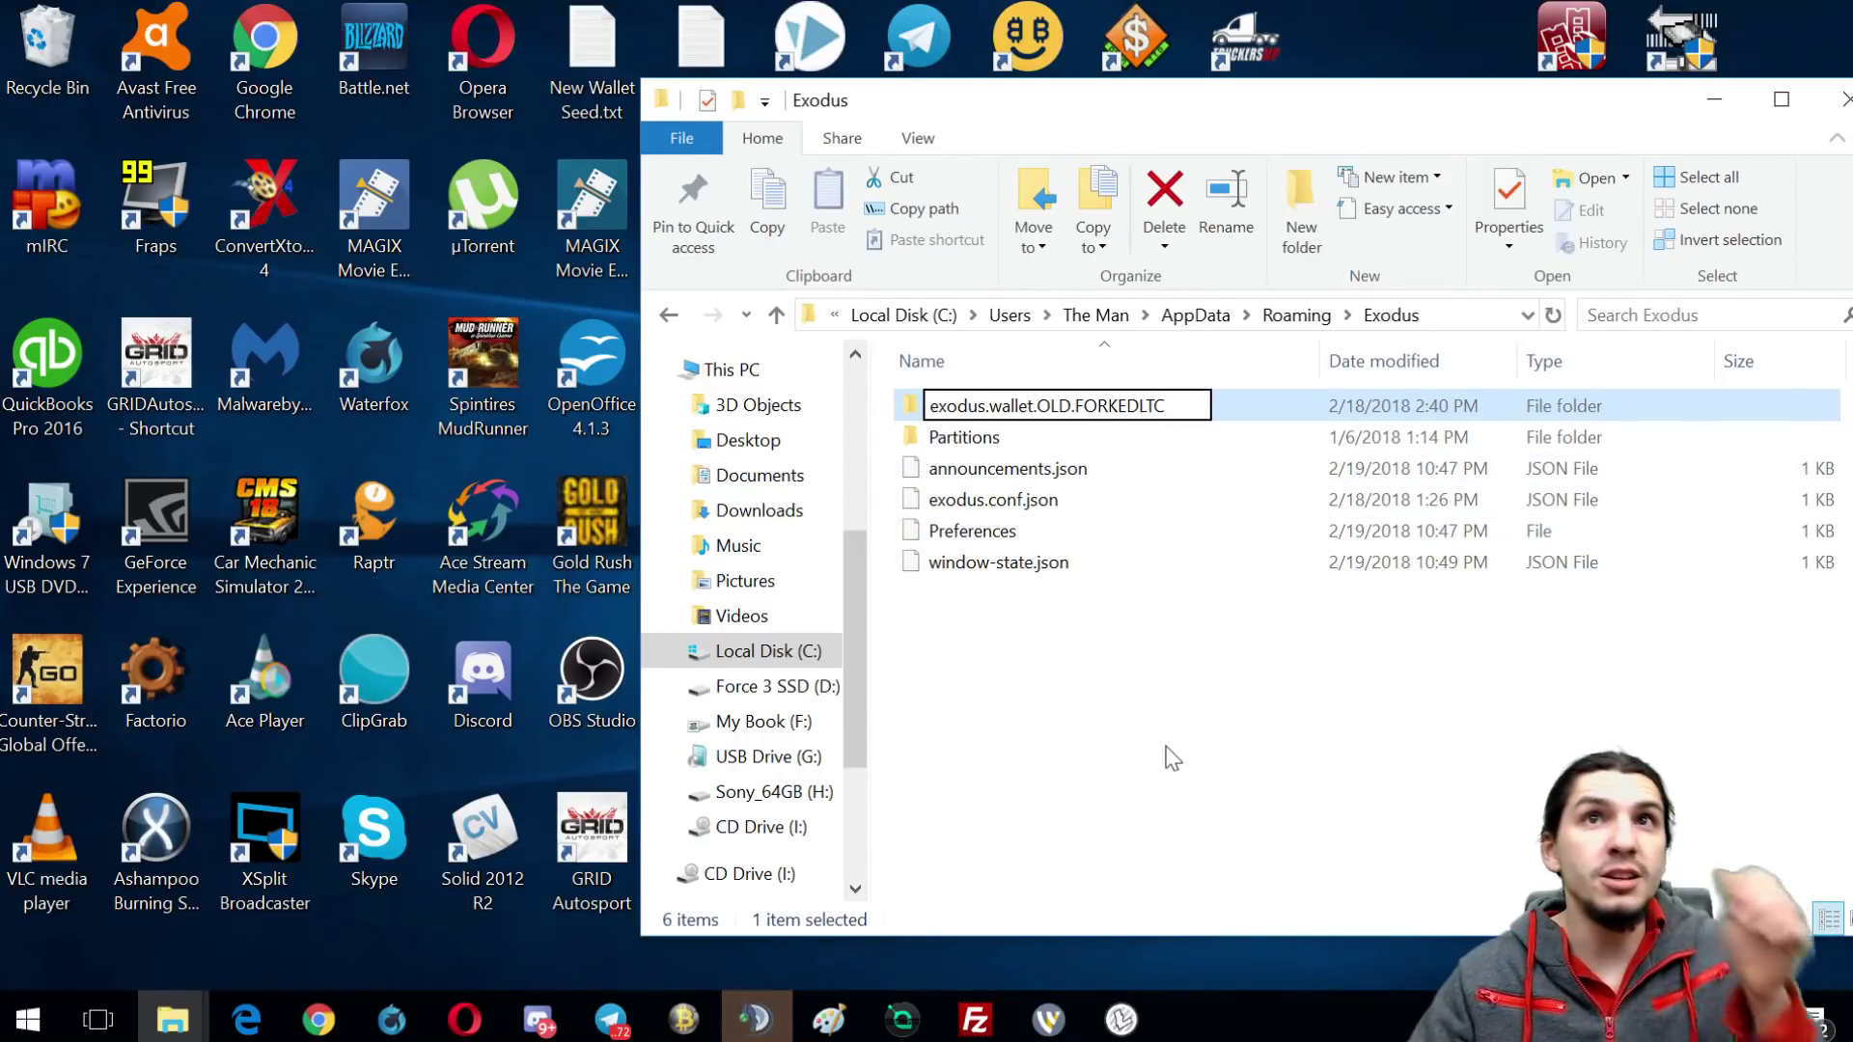
left_click(1037, 738)
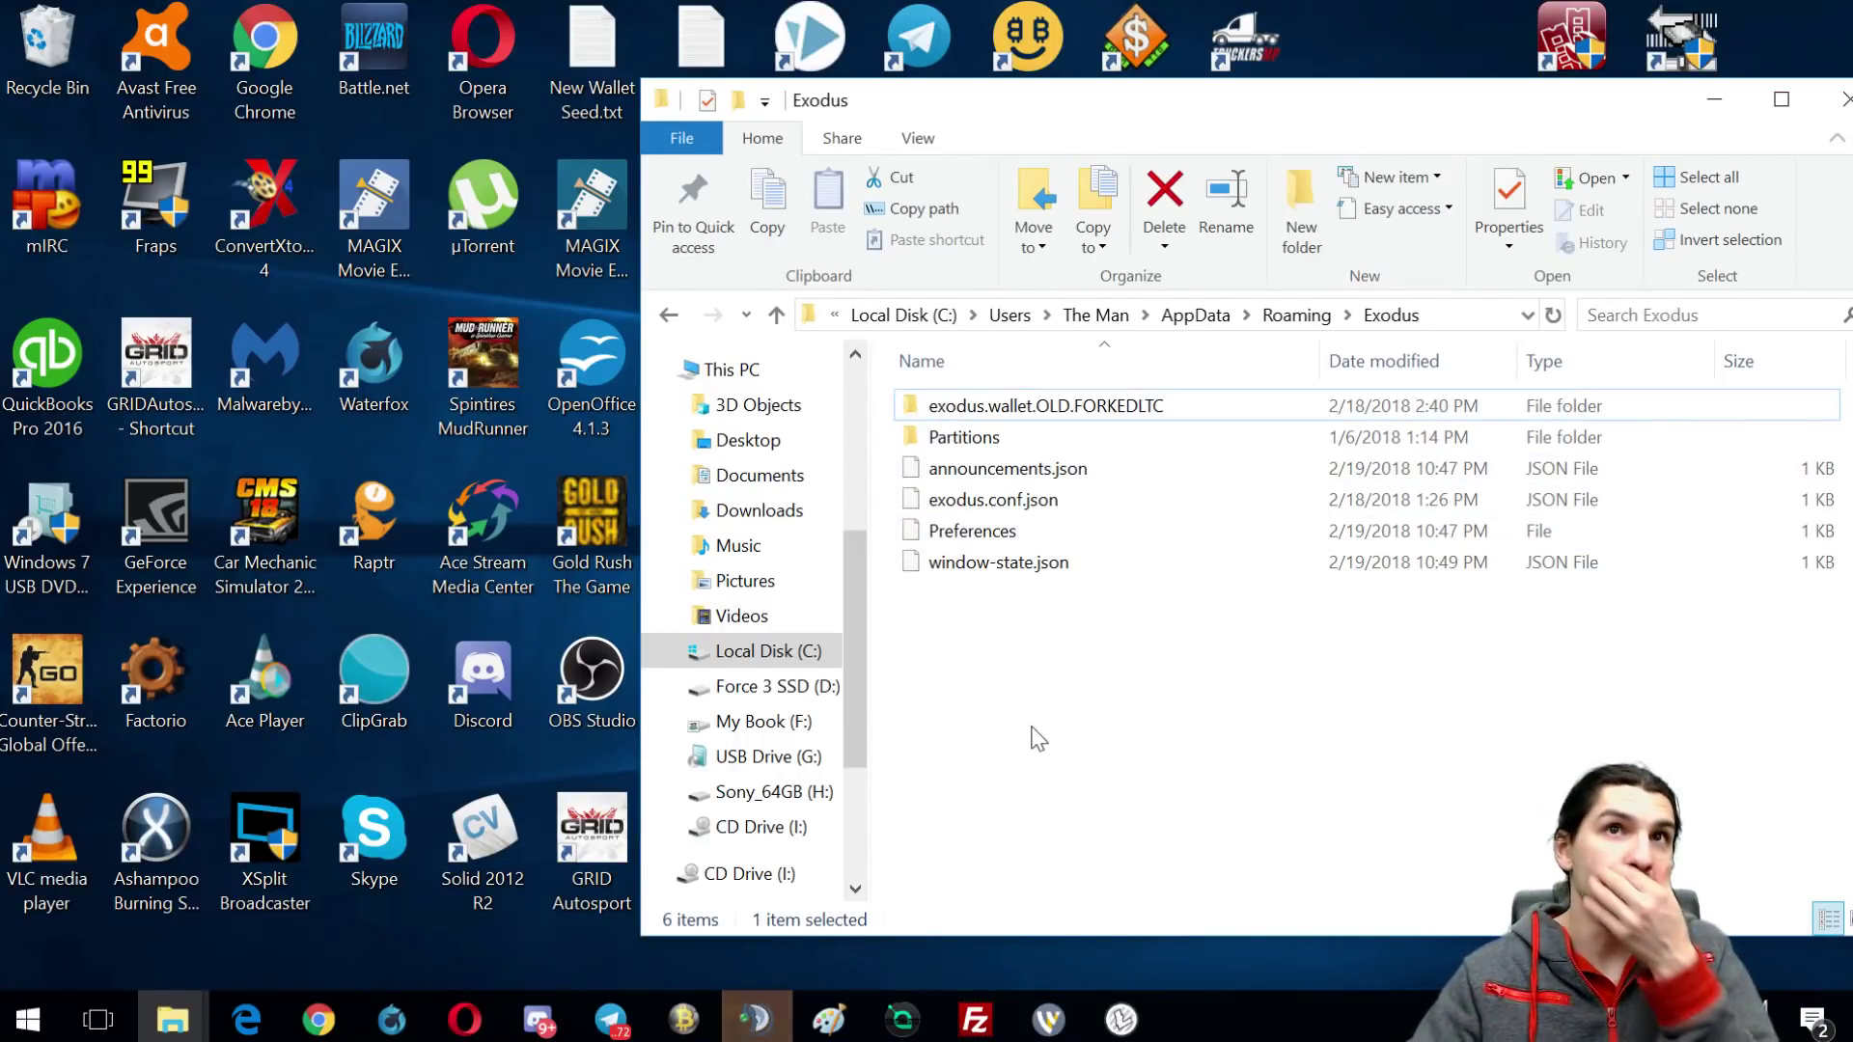
- Minimize File Explorer, relaunch Exodus from the desktop, dismiss the security update notice, and postpone the upgrade
left_click(1714, 99)
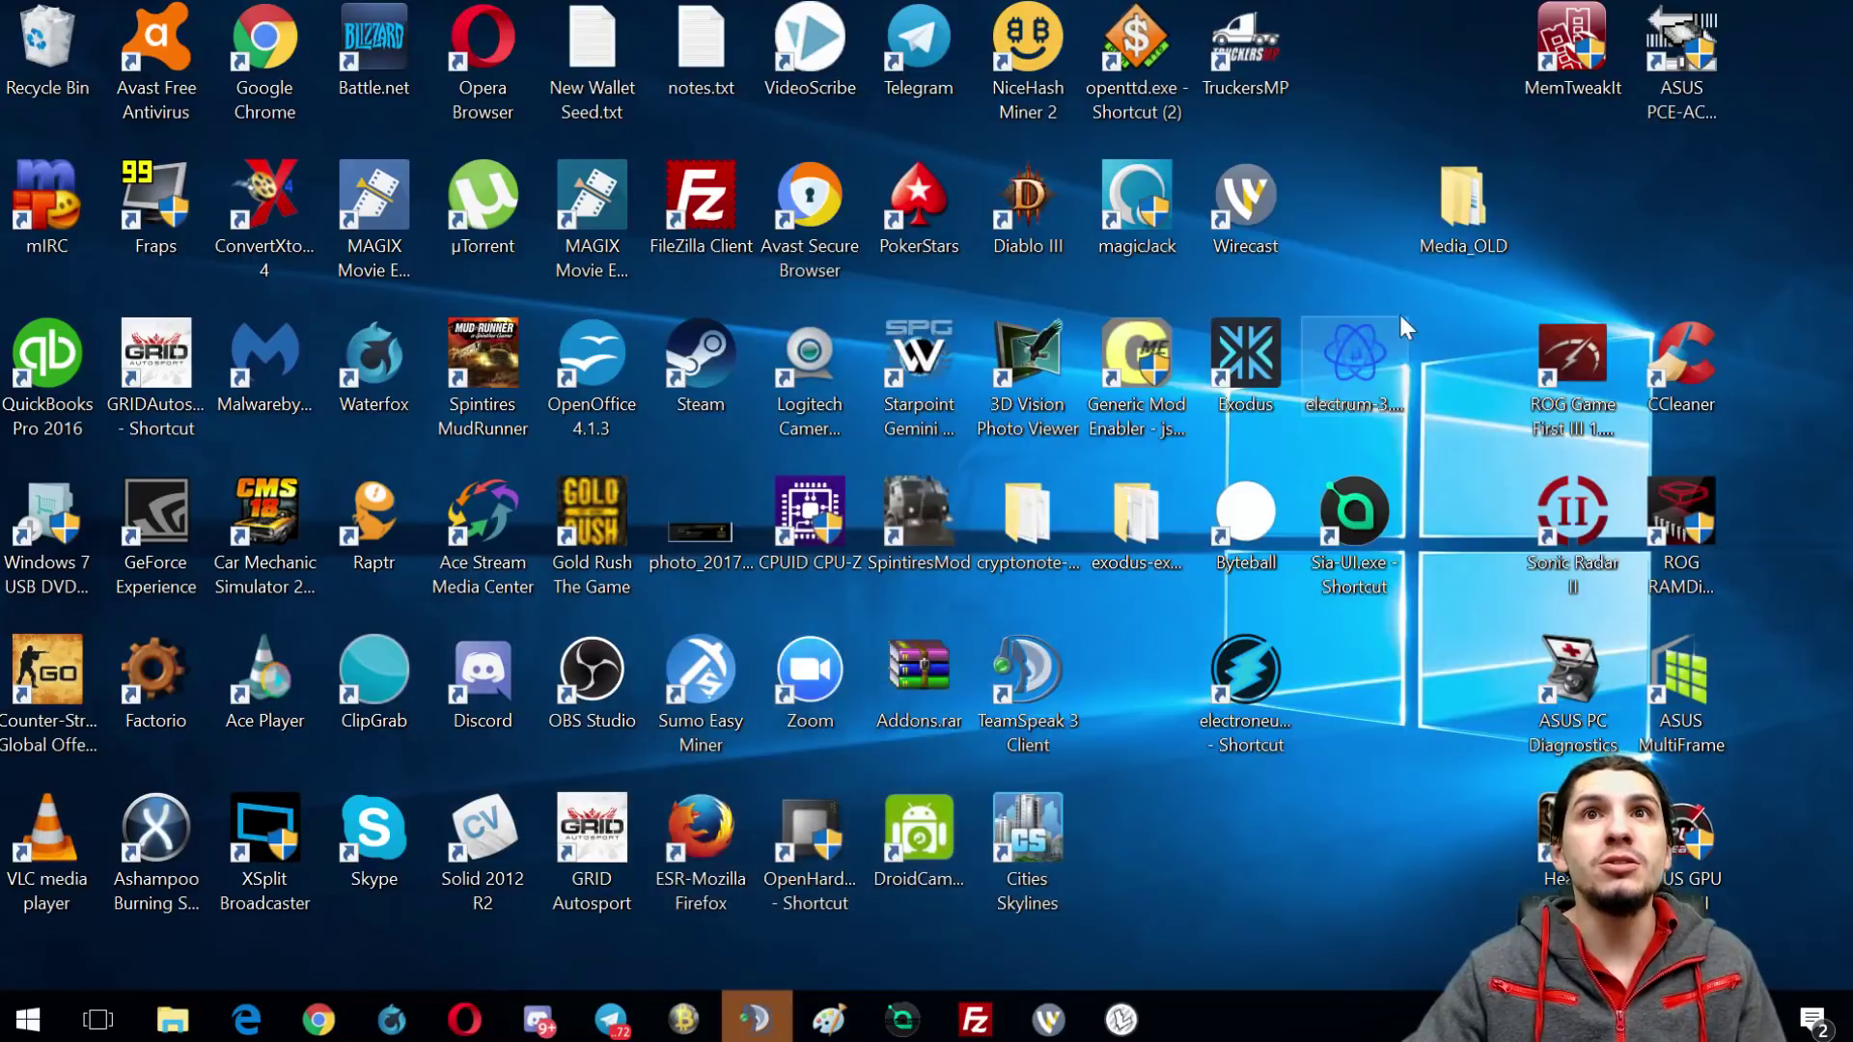
double_click(1276, 352)
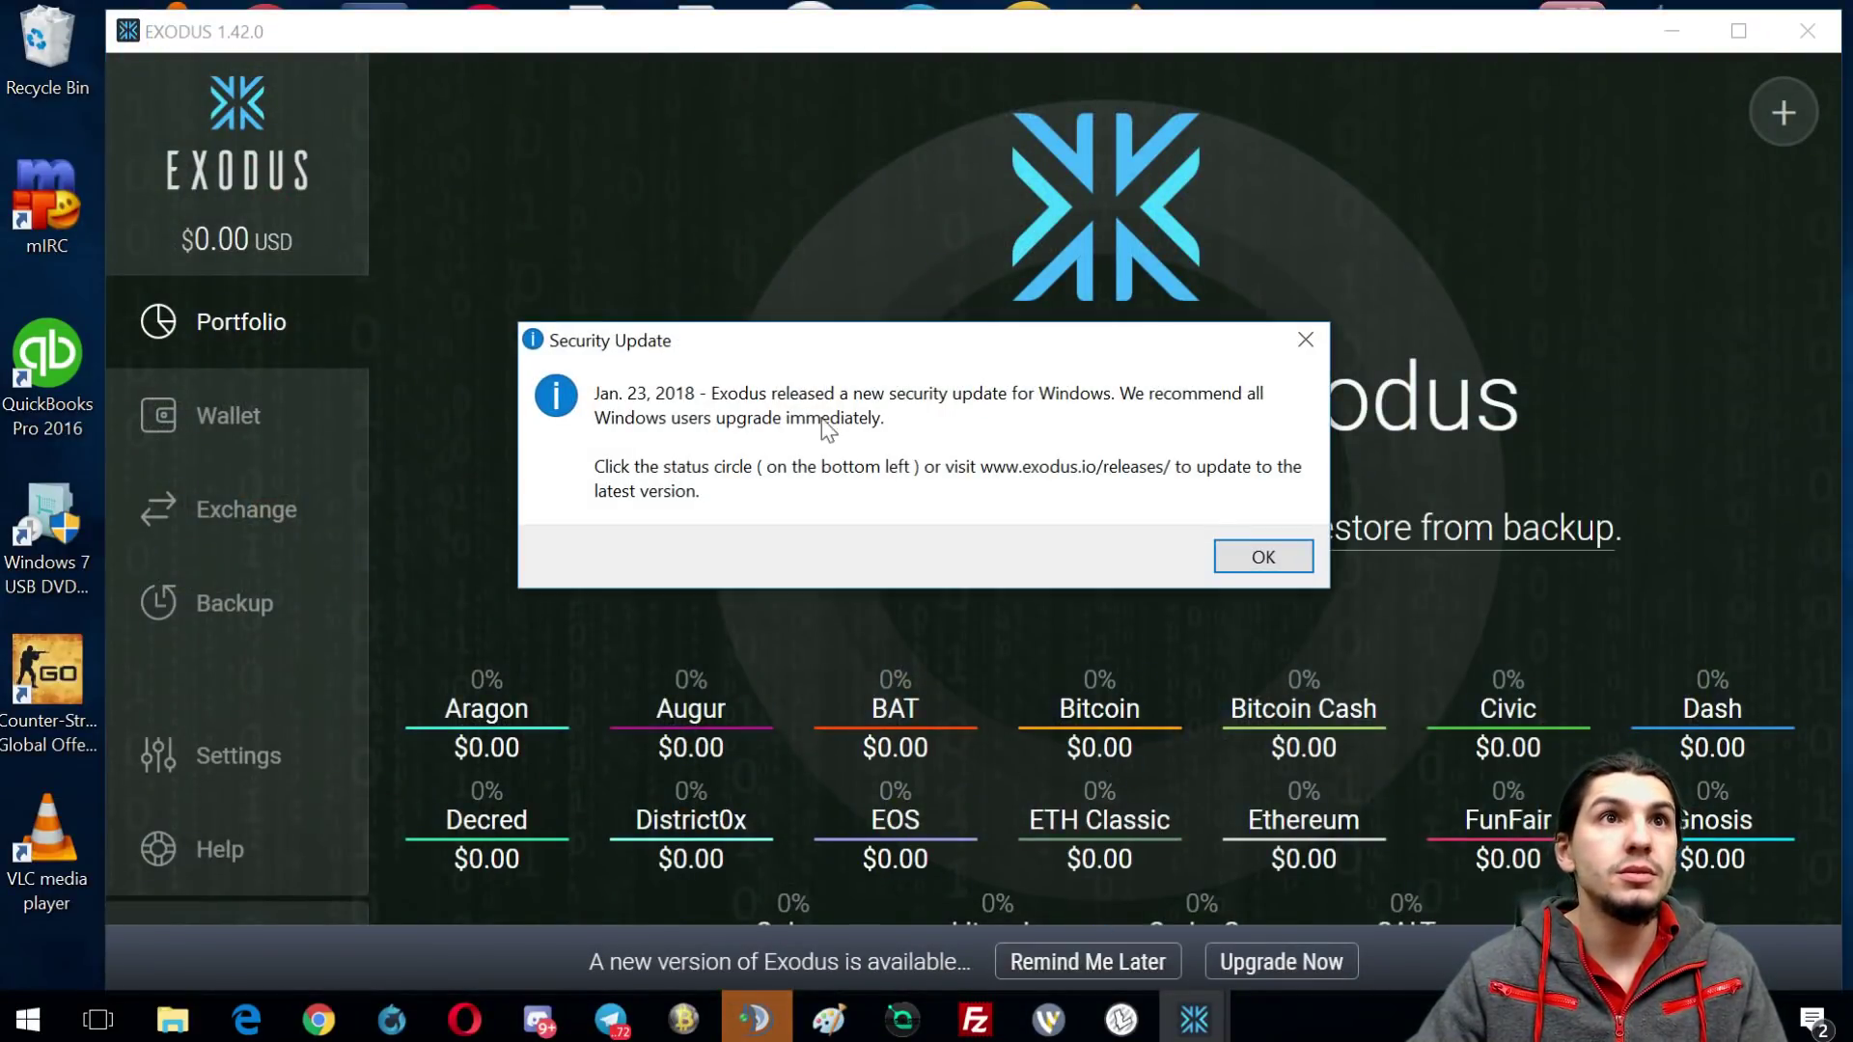
left_click(1254, 557)
left_click(1087, 962)
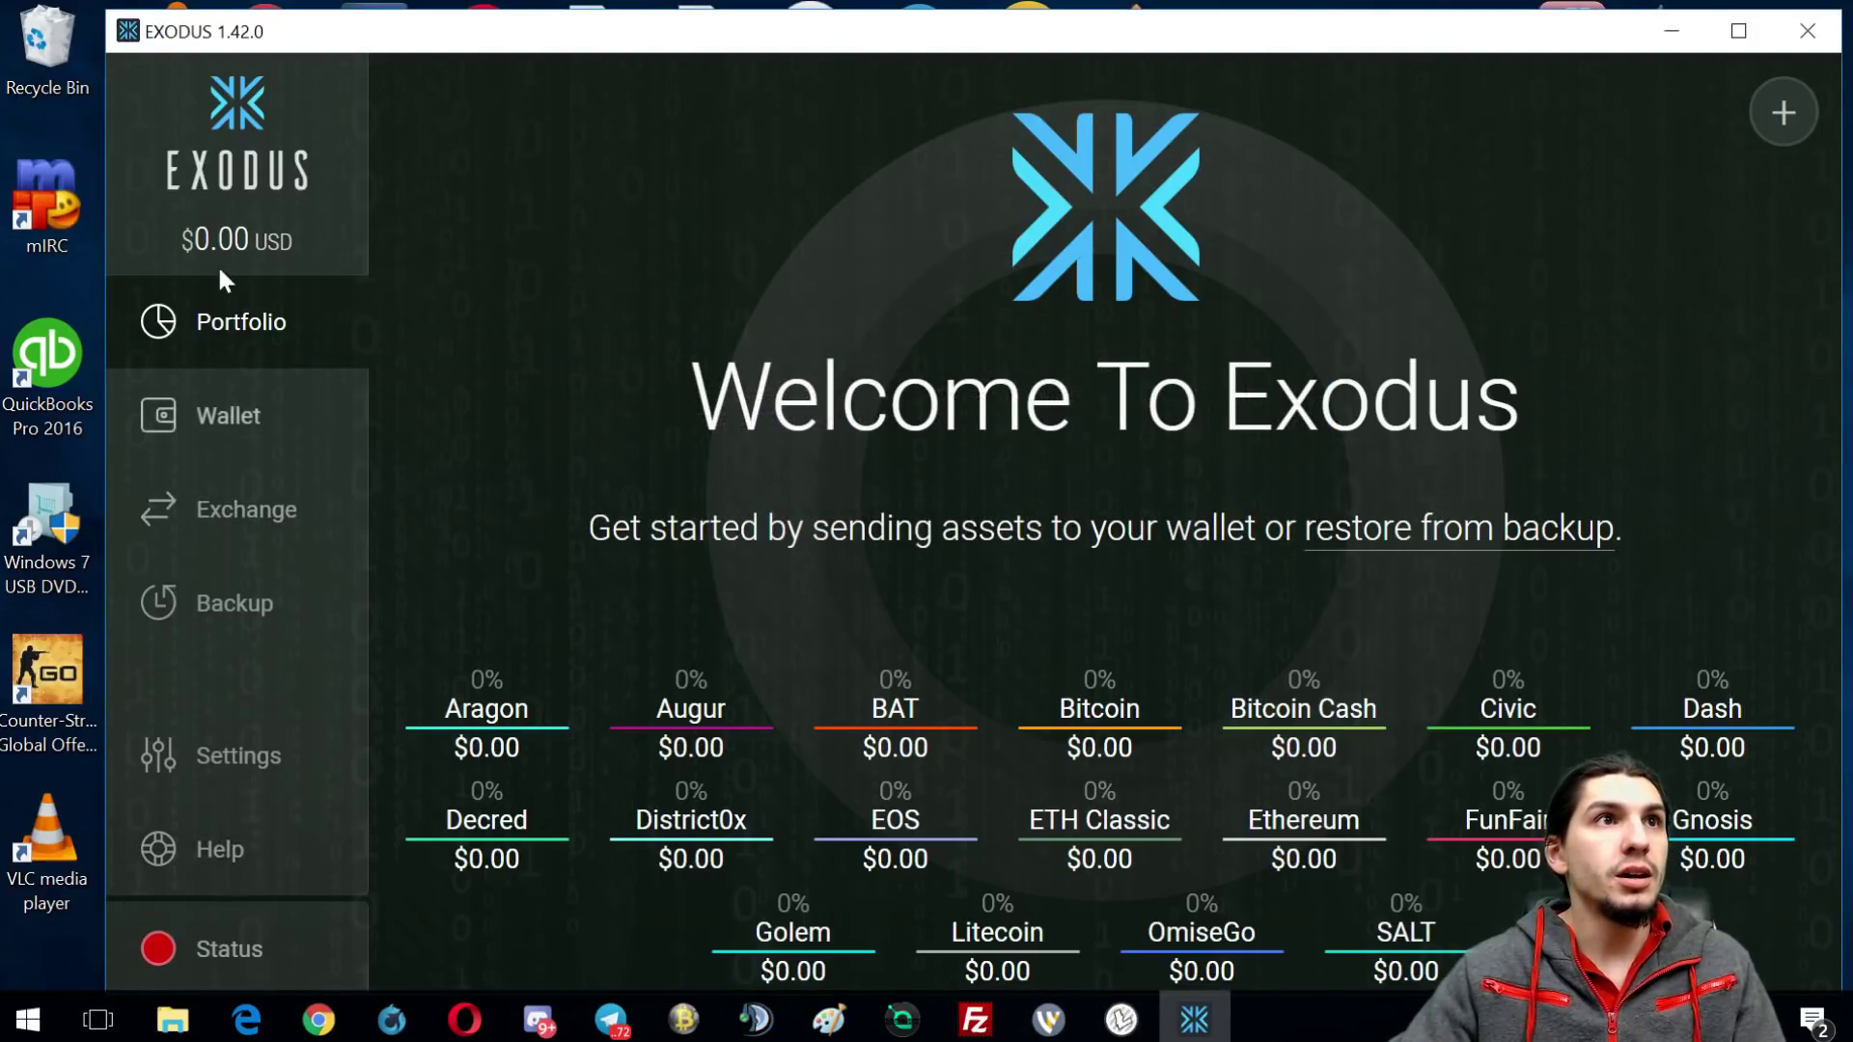
- View the new wallet's Litecoin balance and receiving address, then close the address display
left_click(229, 420)
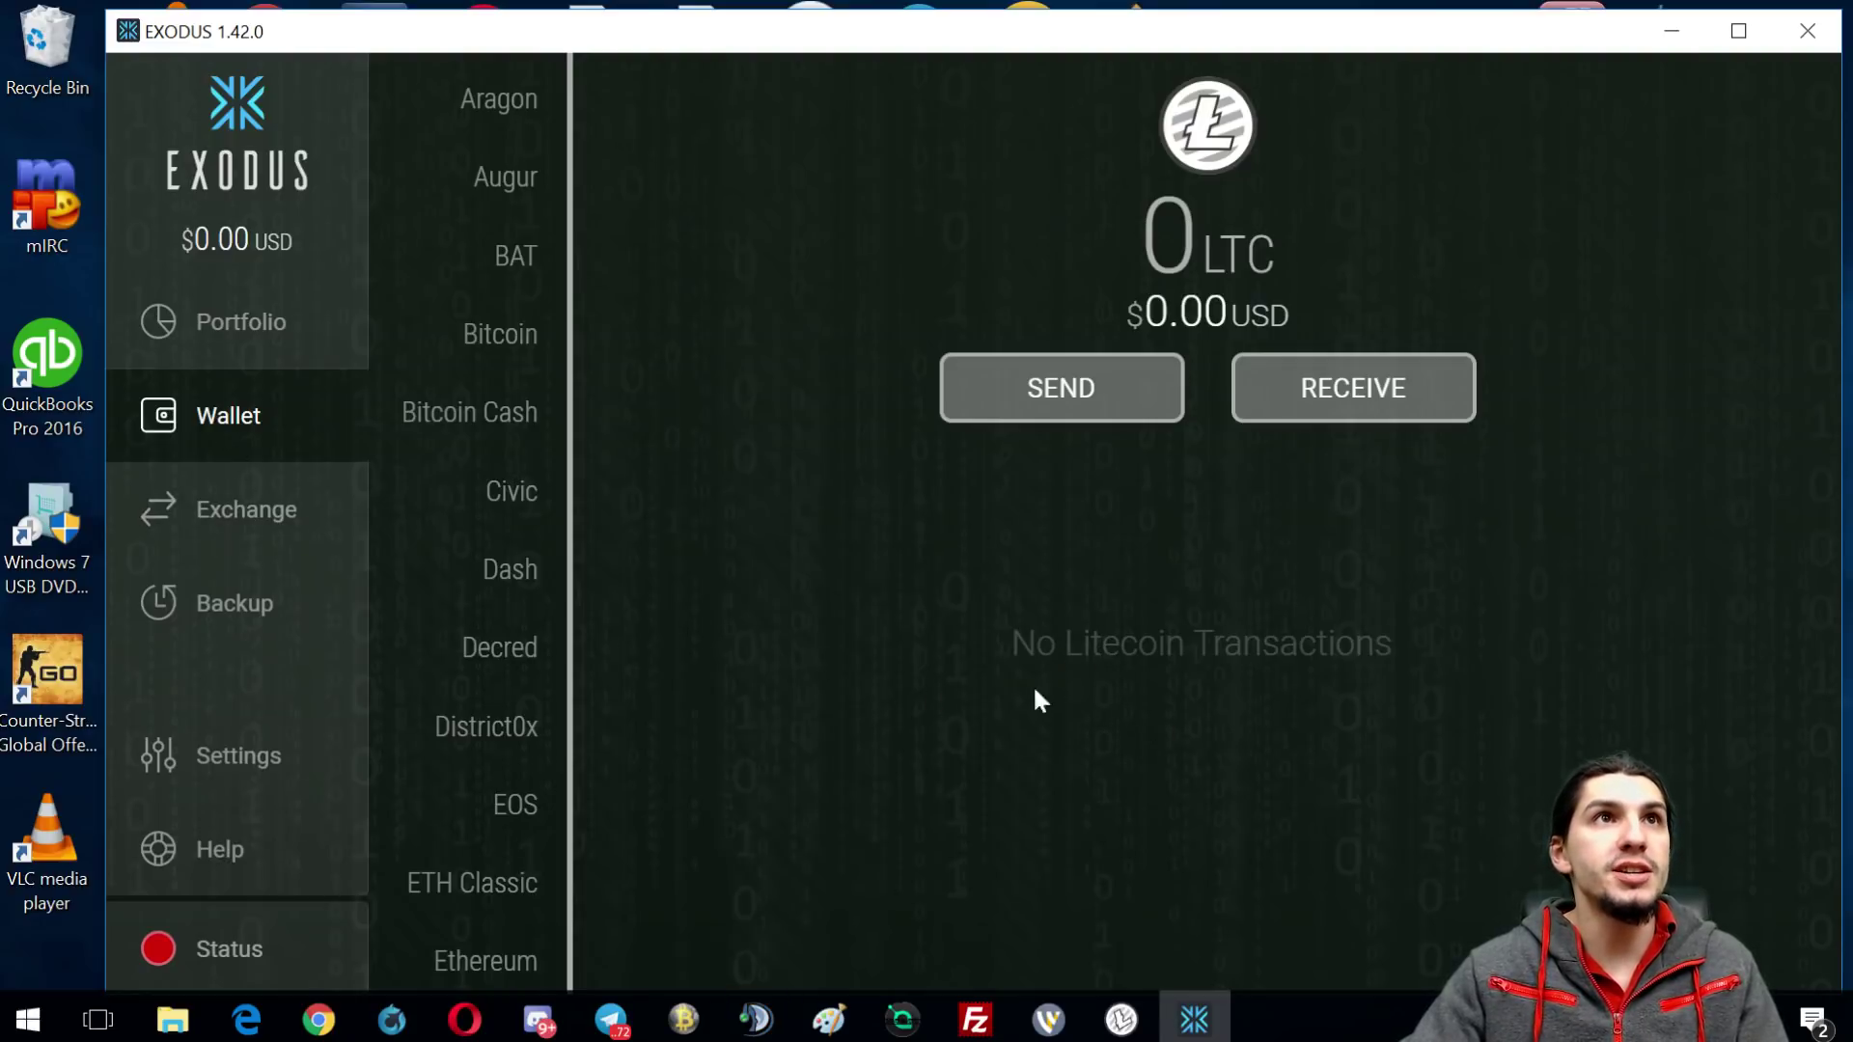
left_click(1302, 423)
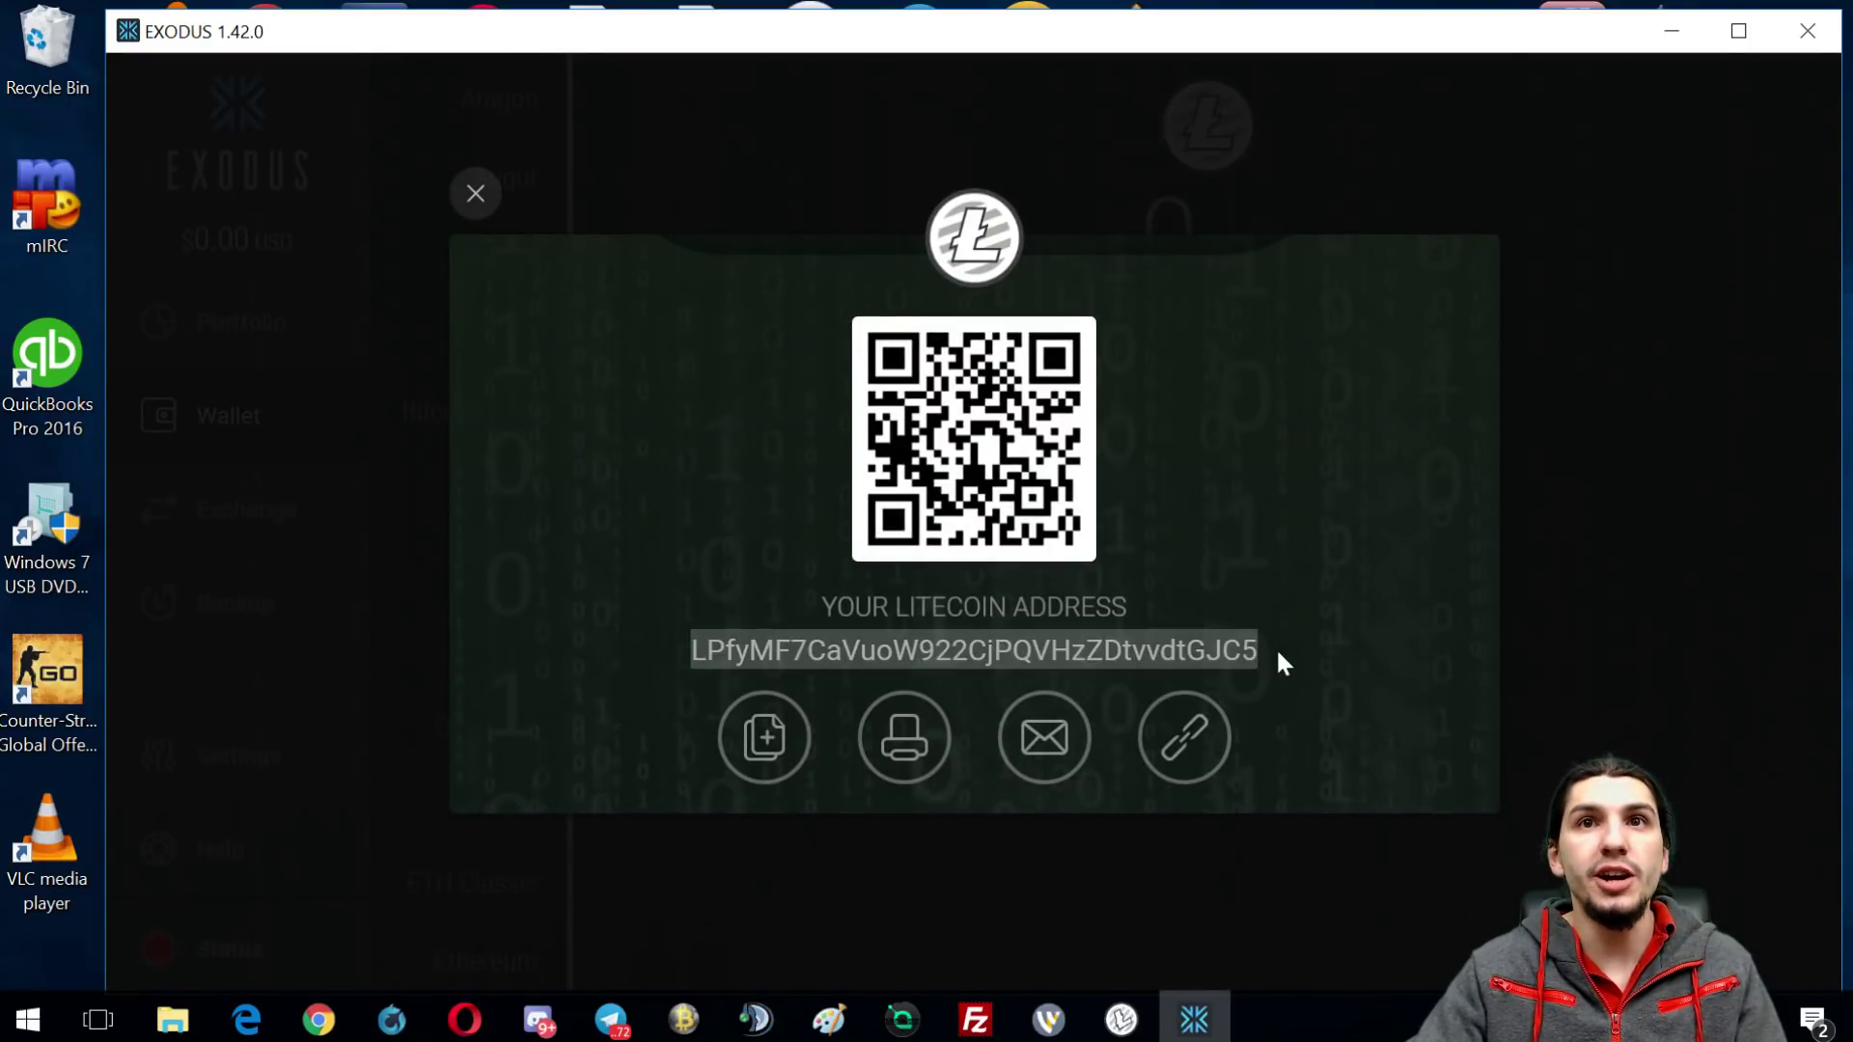
left_click(1554, 714)
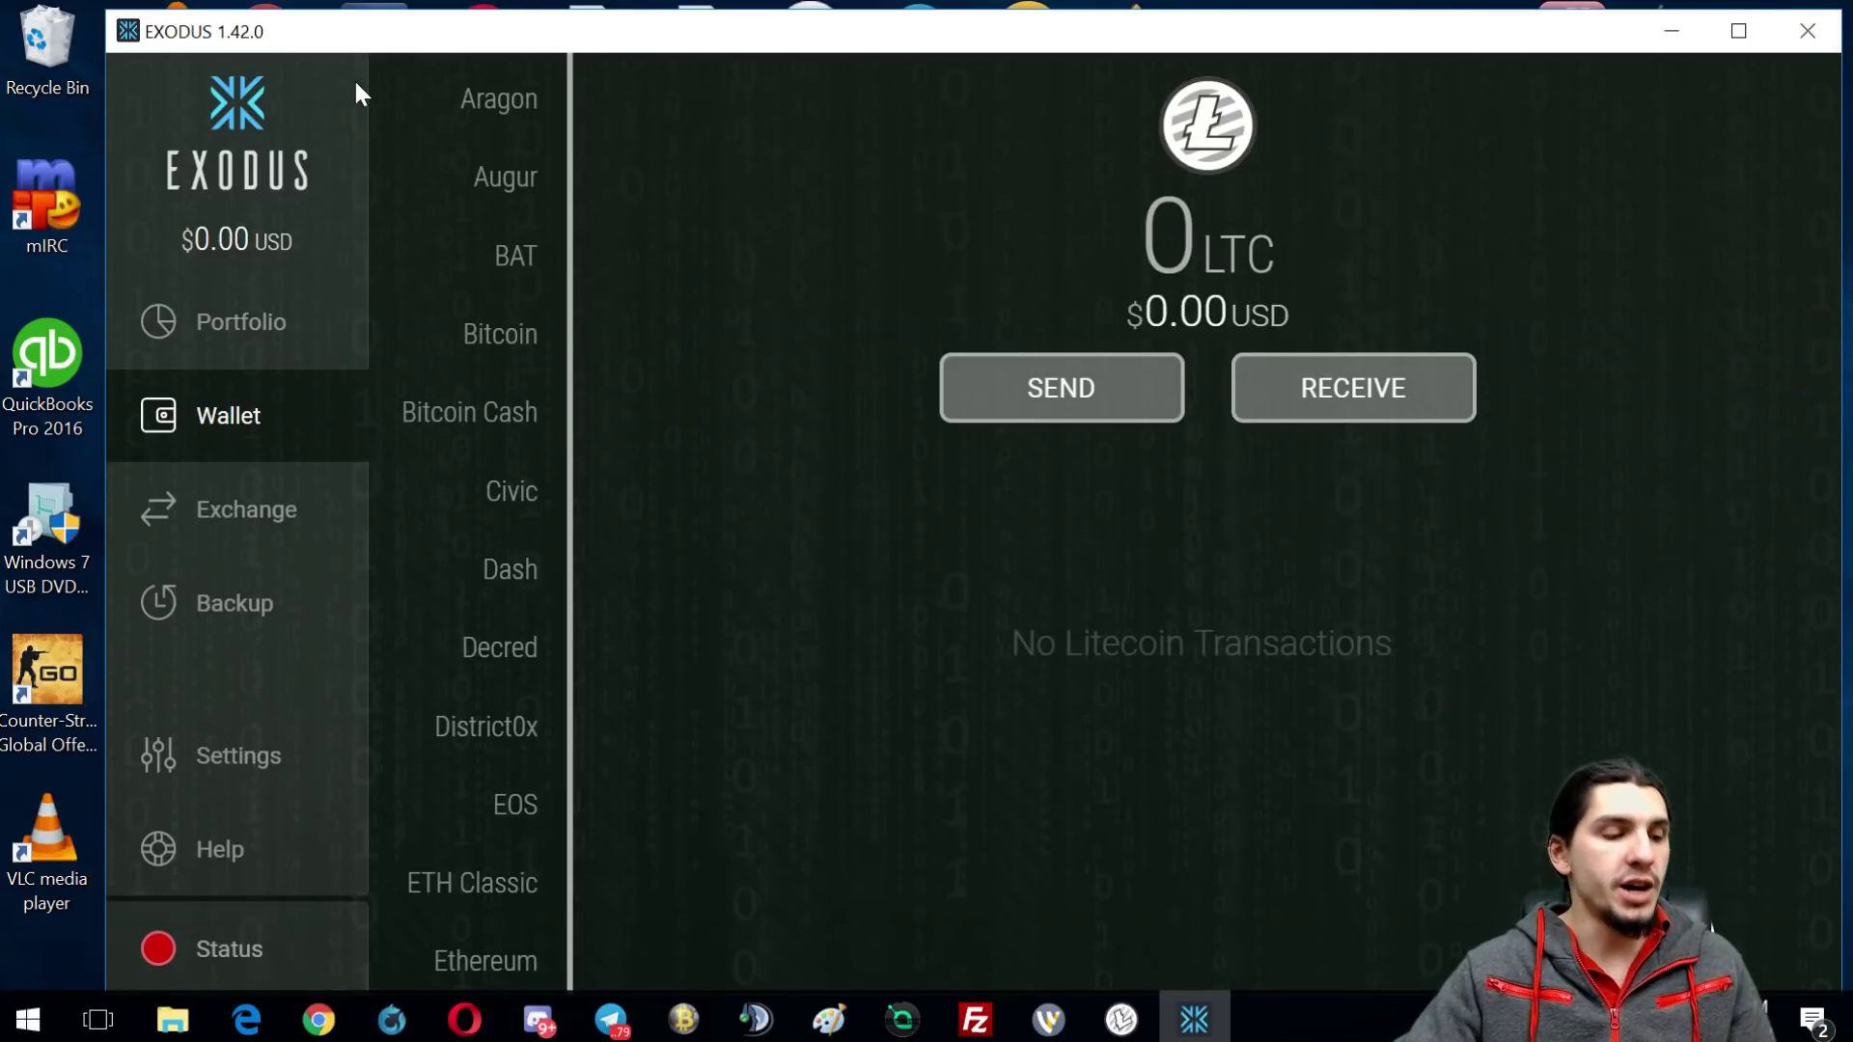
- Open the Exodus data folder through the developer options
key("alt")
left_click(143, 66)
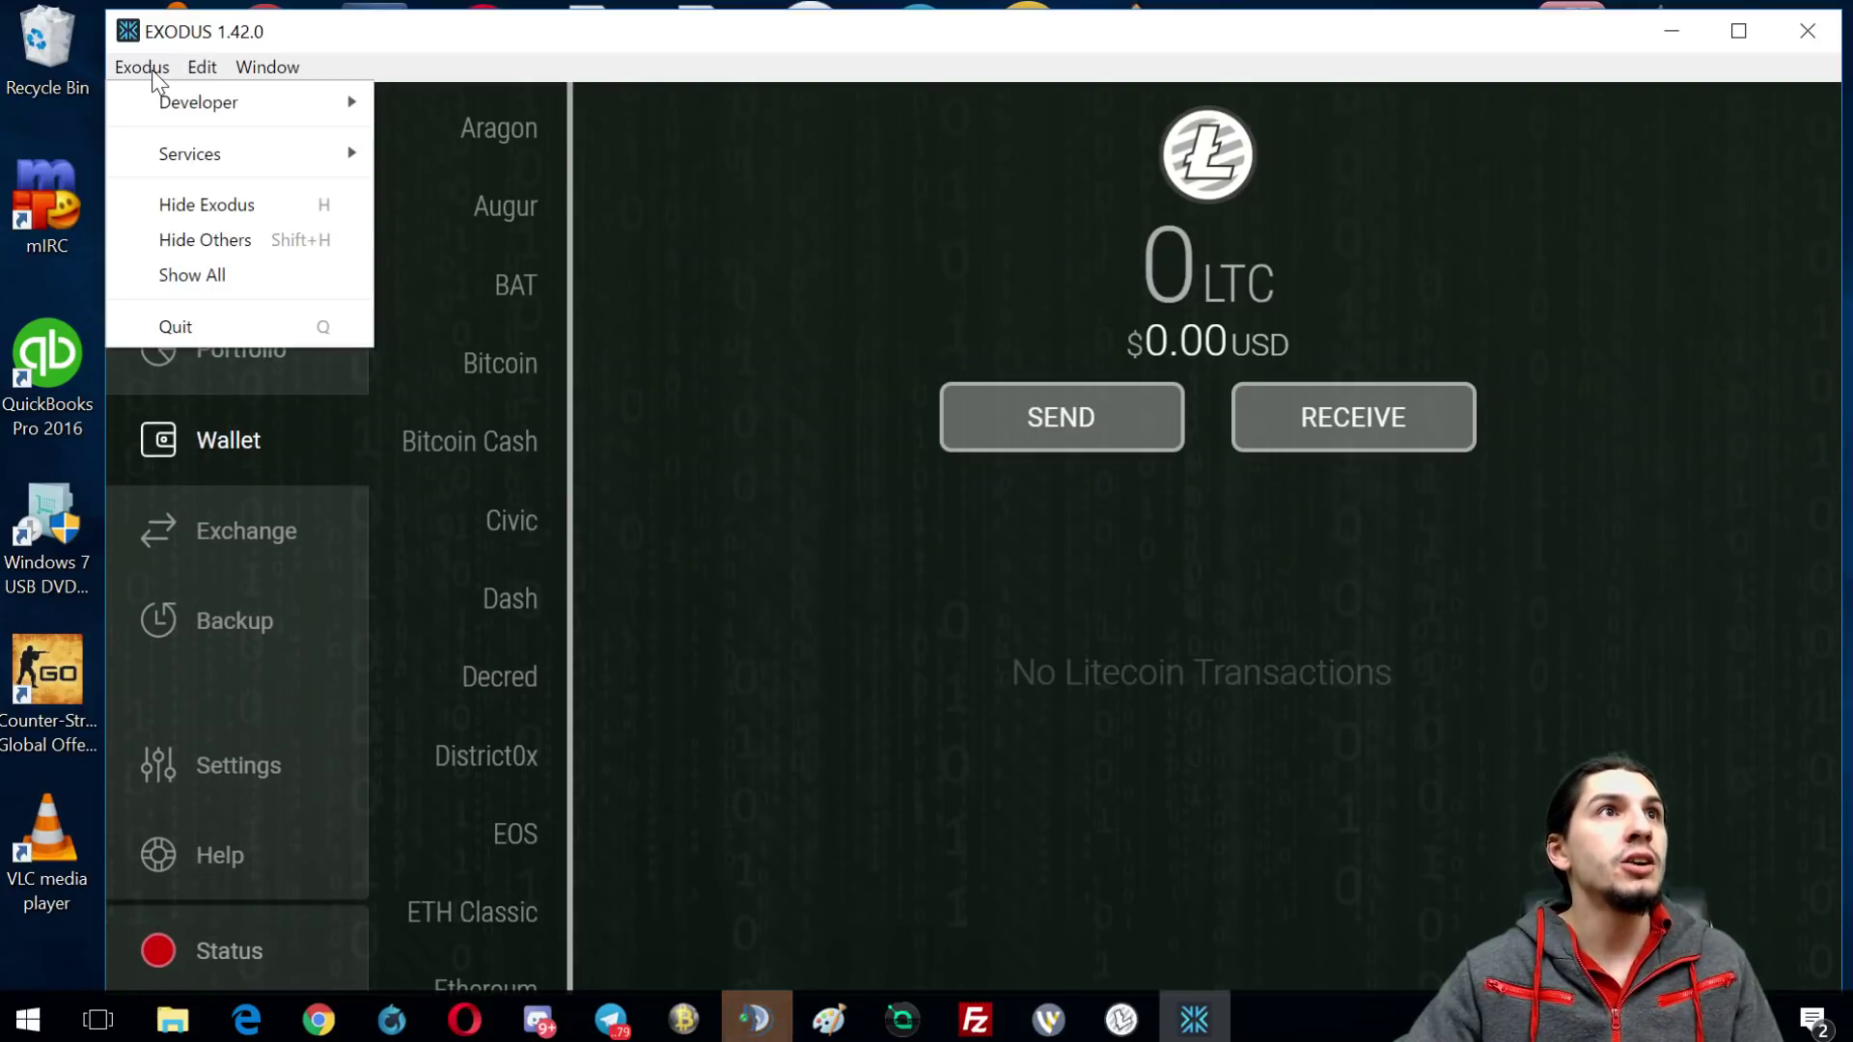
mouse_move(302, 107)
mouse_move(543, 121)
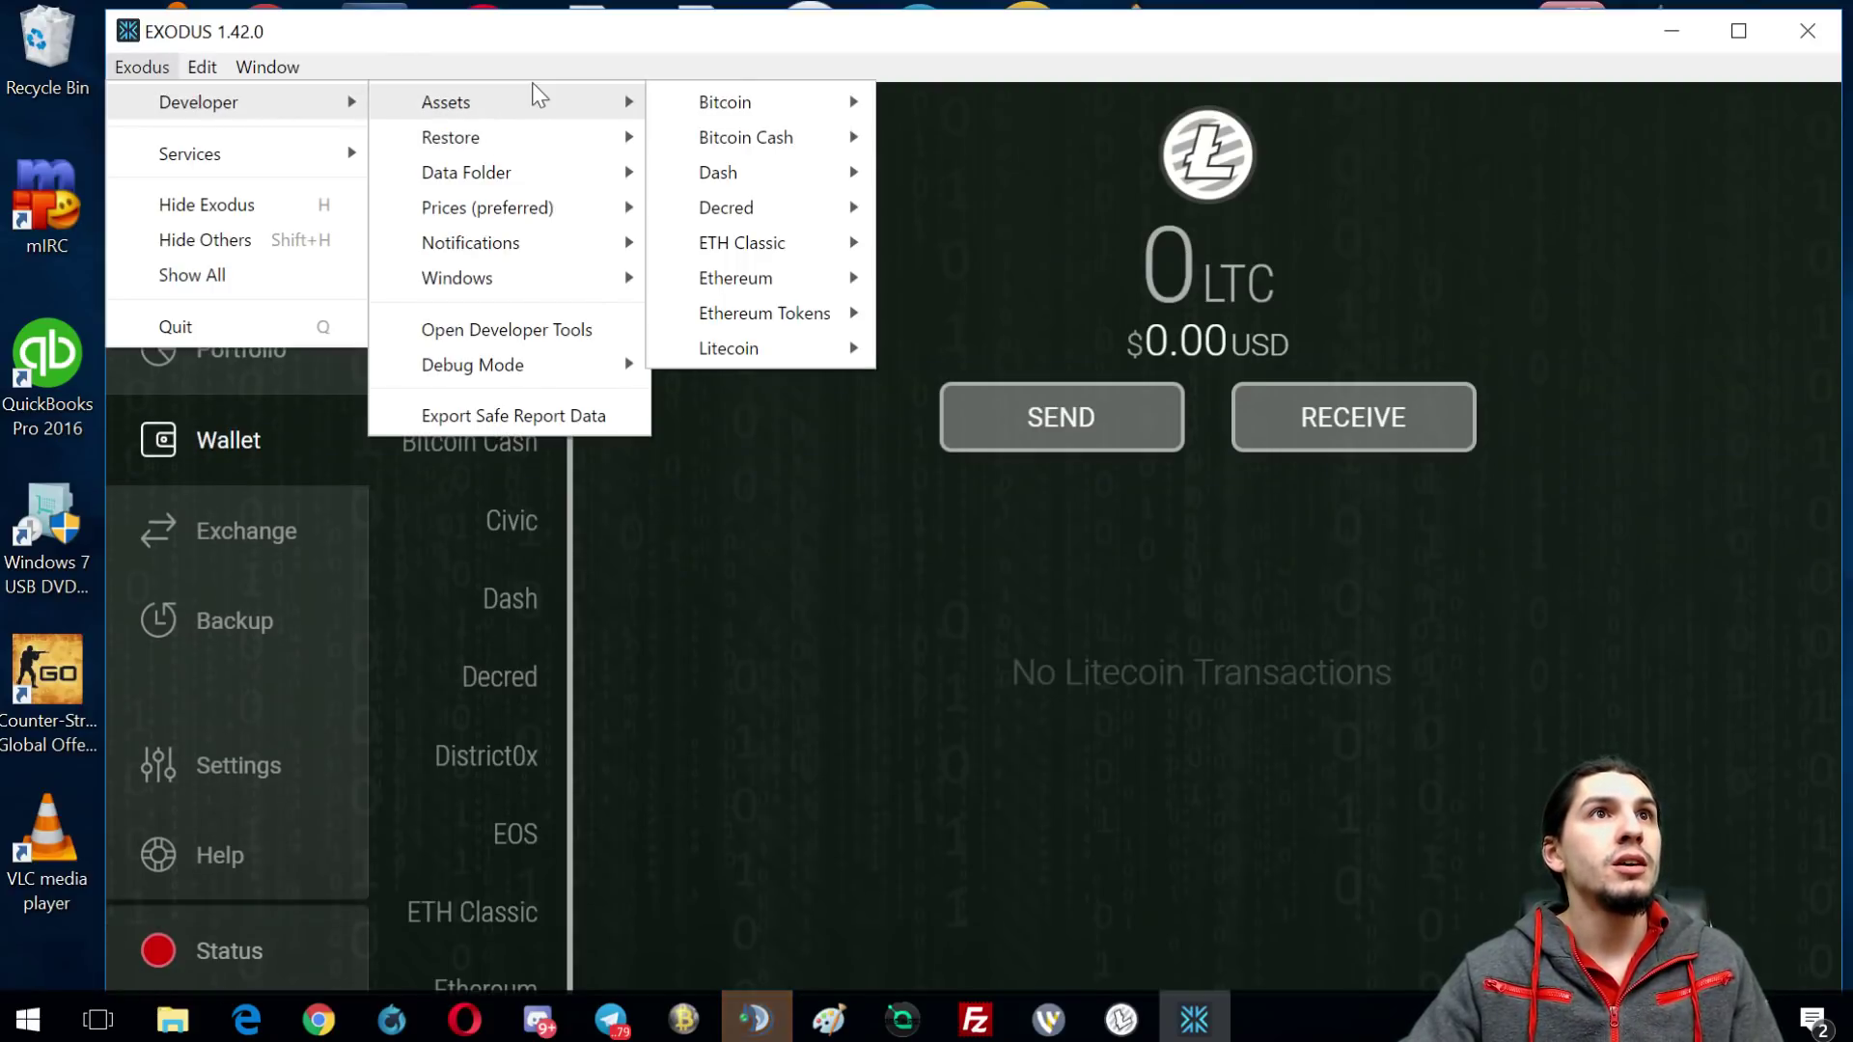
mouse_move(526, 176)
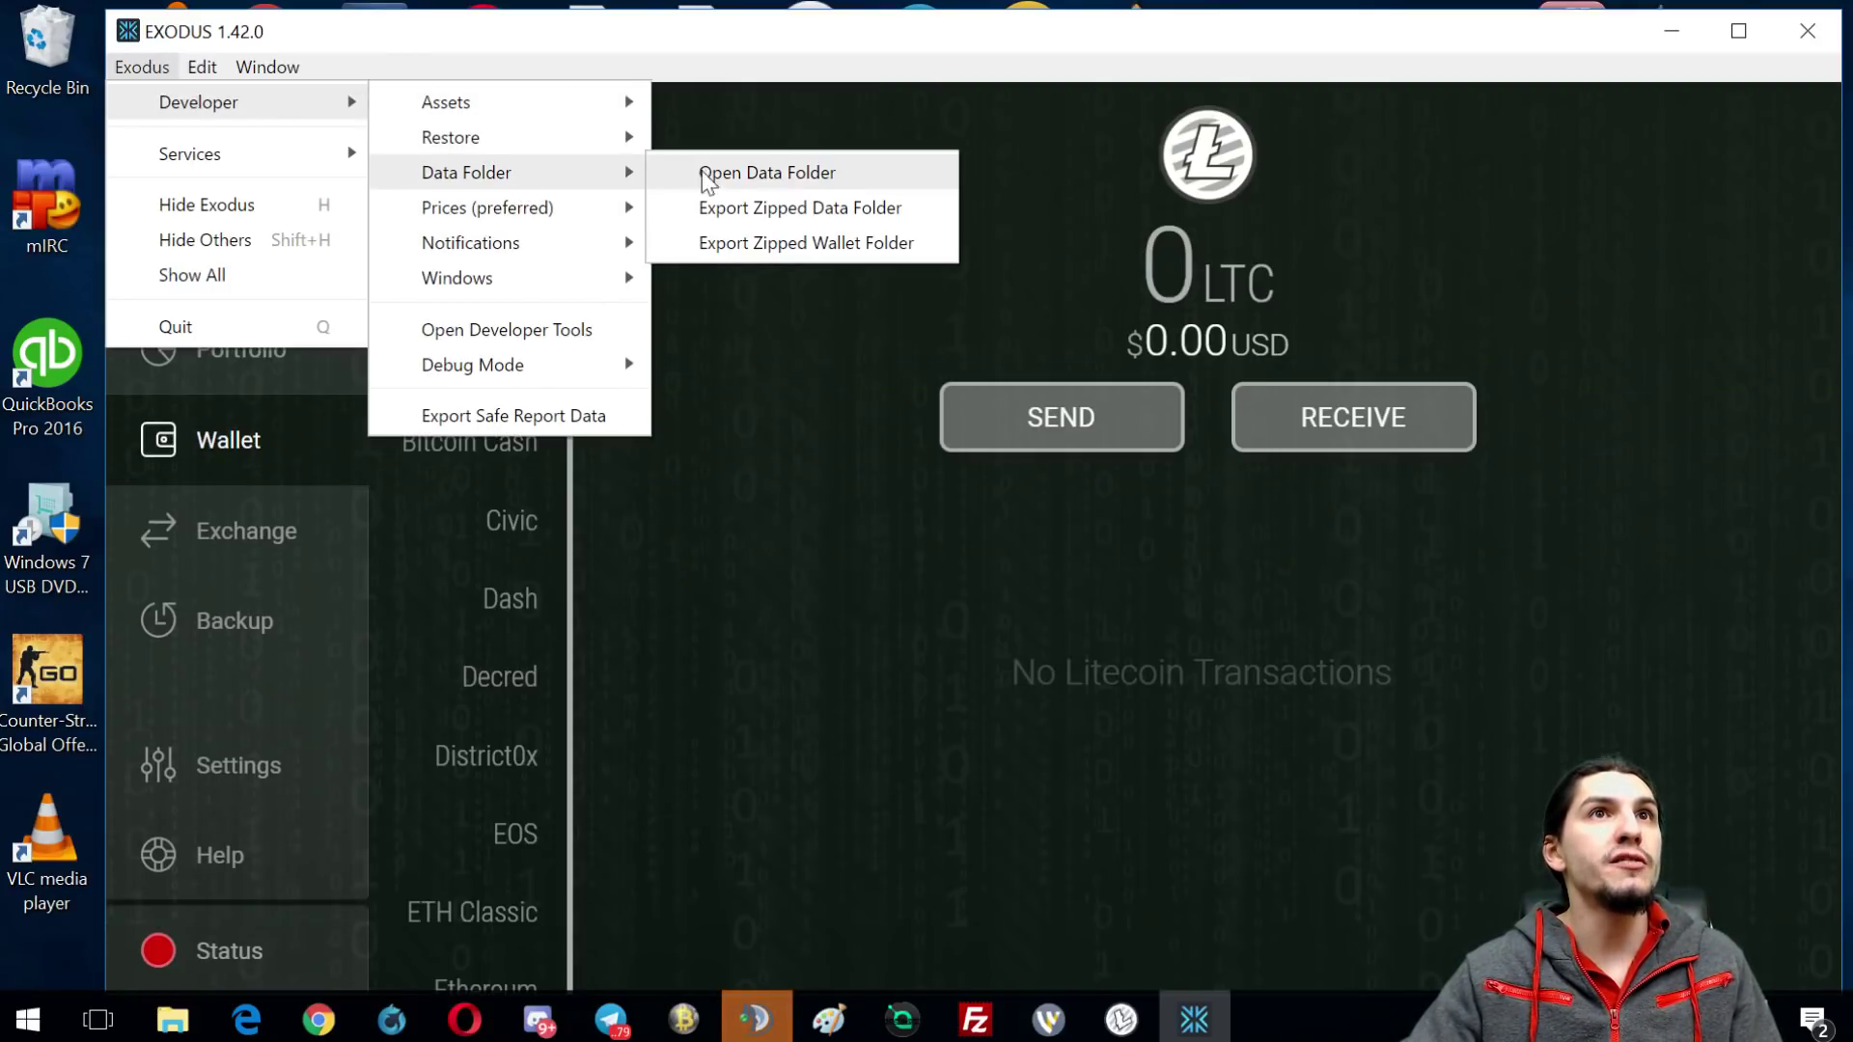
left_click(757, 182)
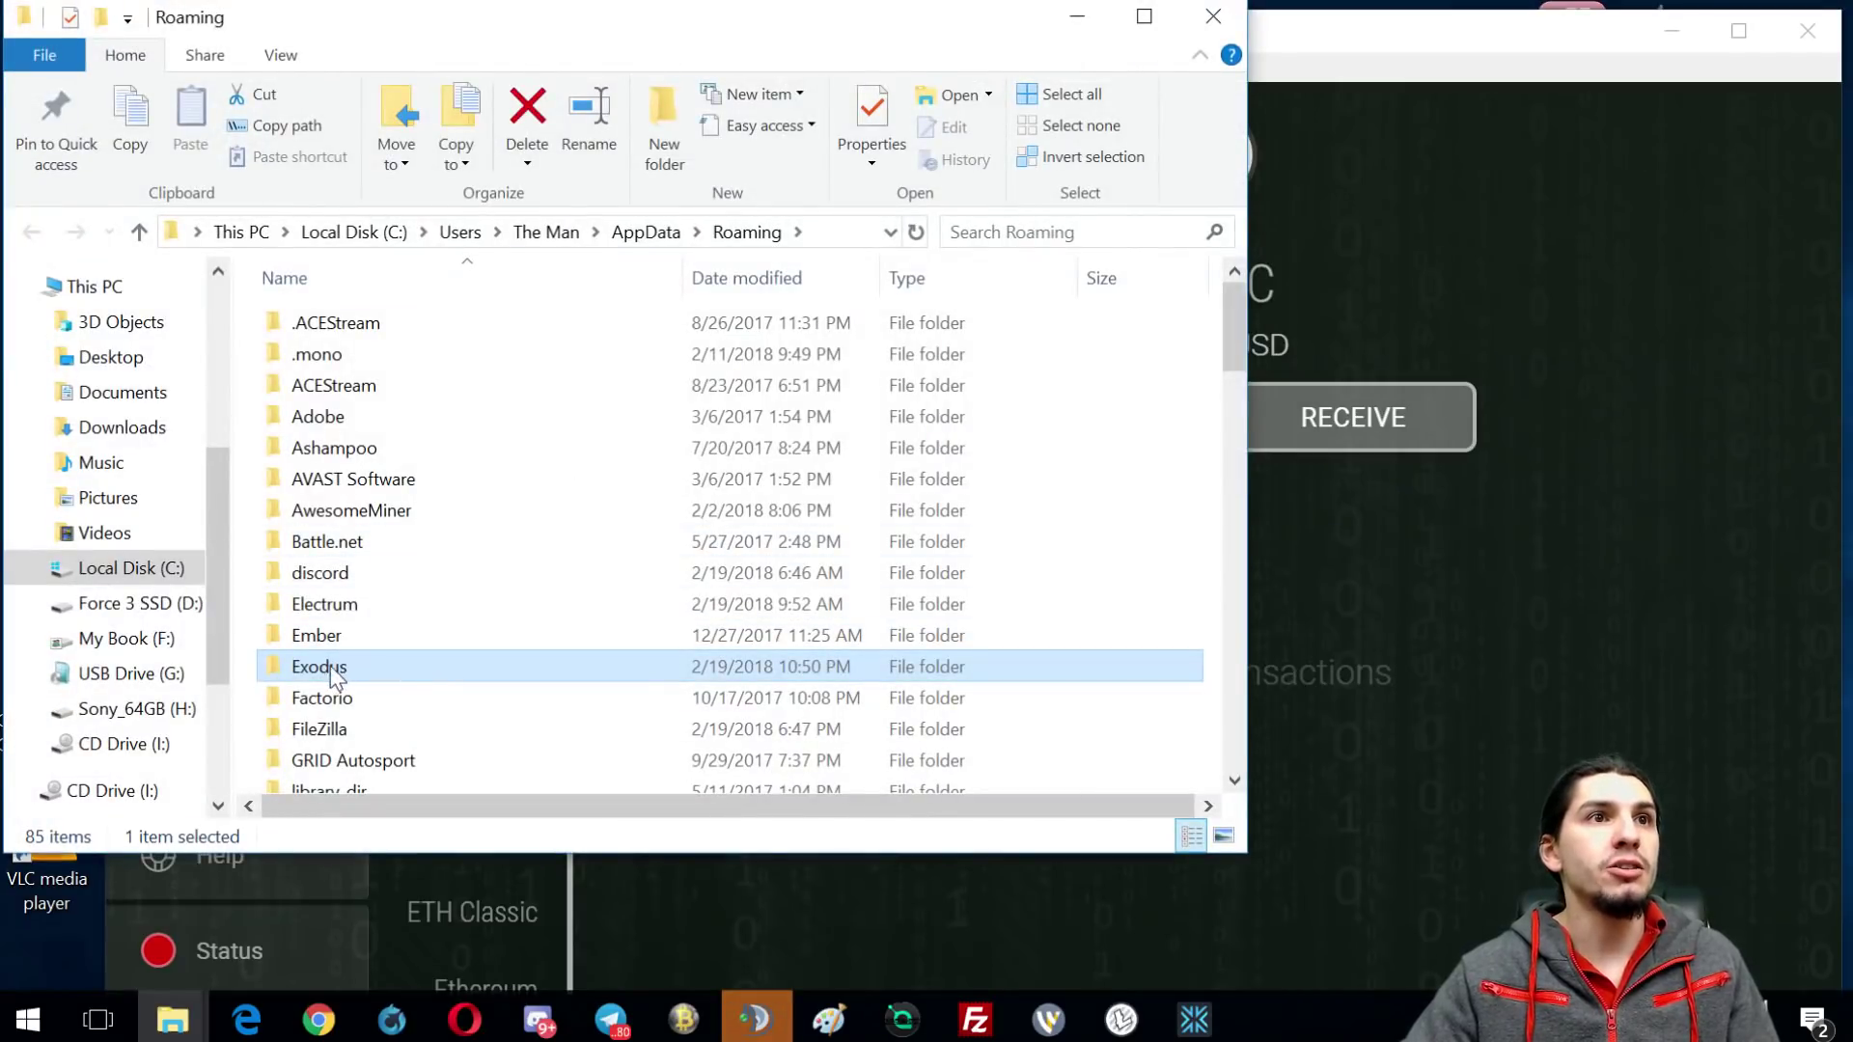
- Open the Exodus folder and examine the new exodus.wallet folder alongside exodus.wallet.OLD.FORKEDLTC
double_click(330, 666)
left_click(381, 333)
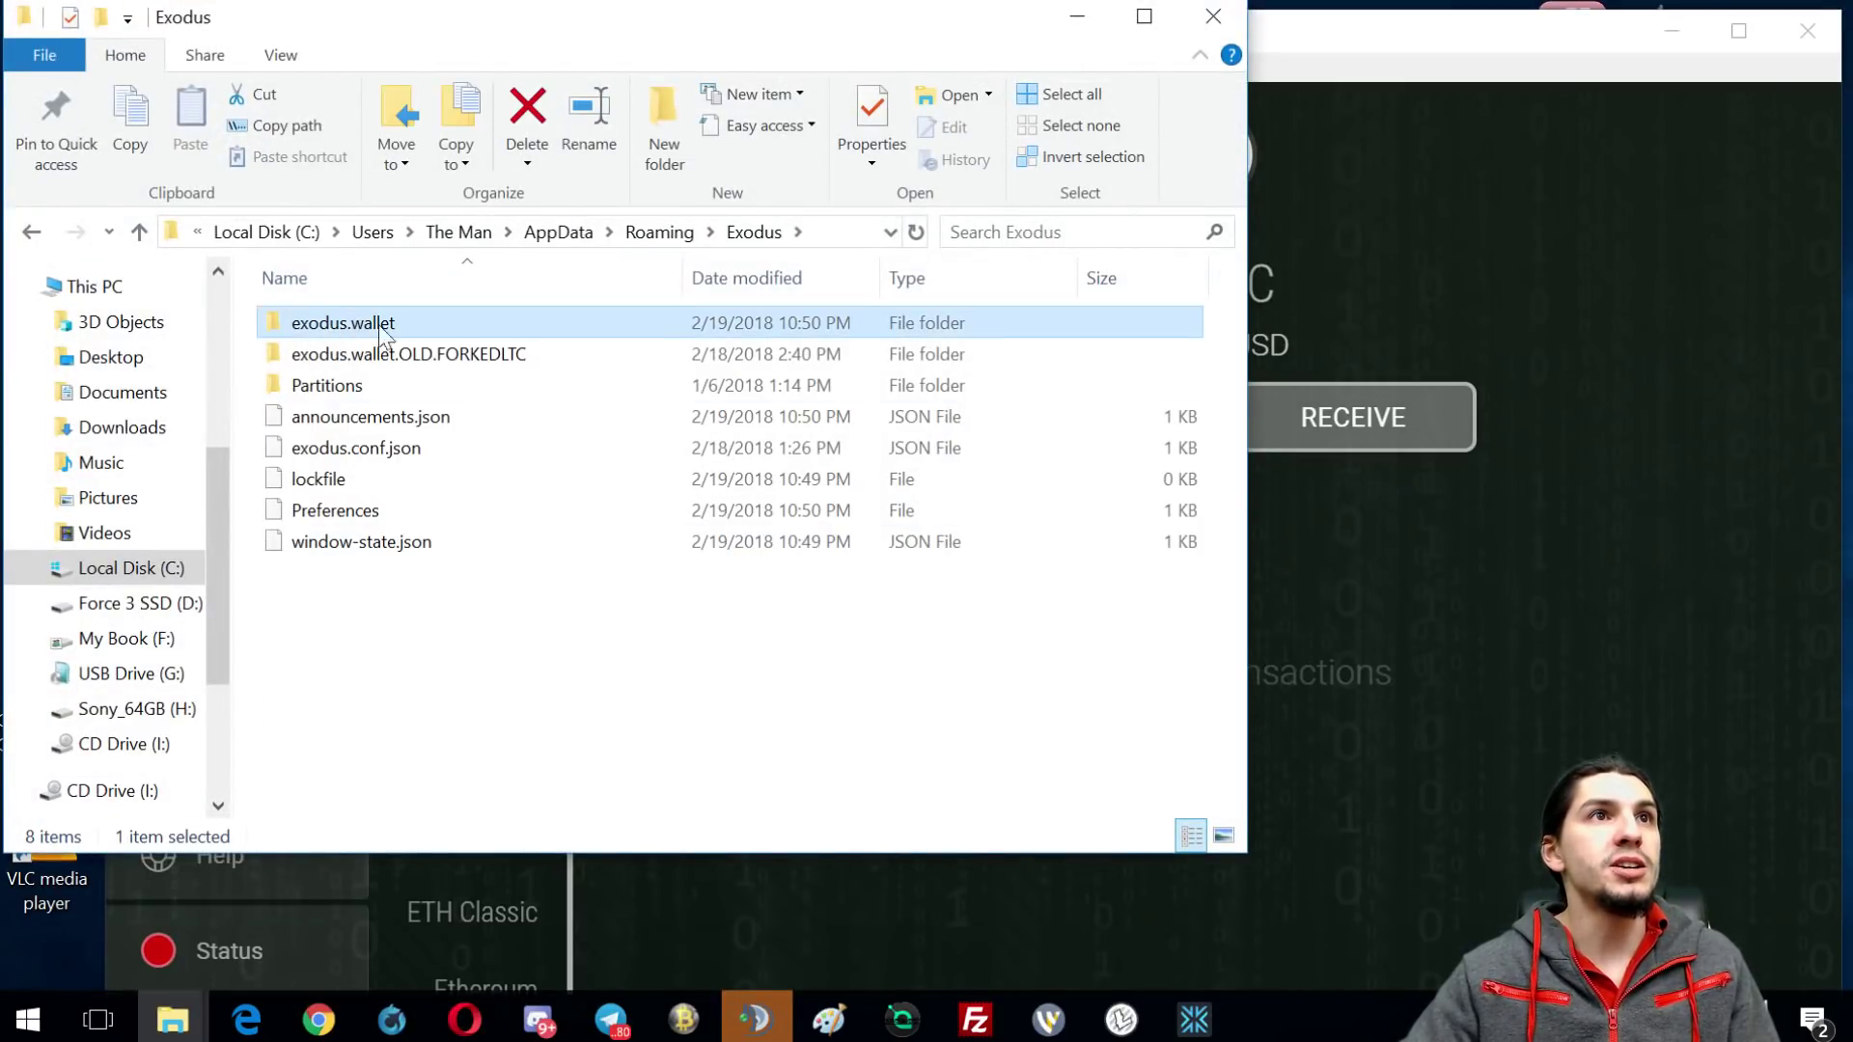
mouse_move(359, 330)
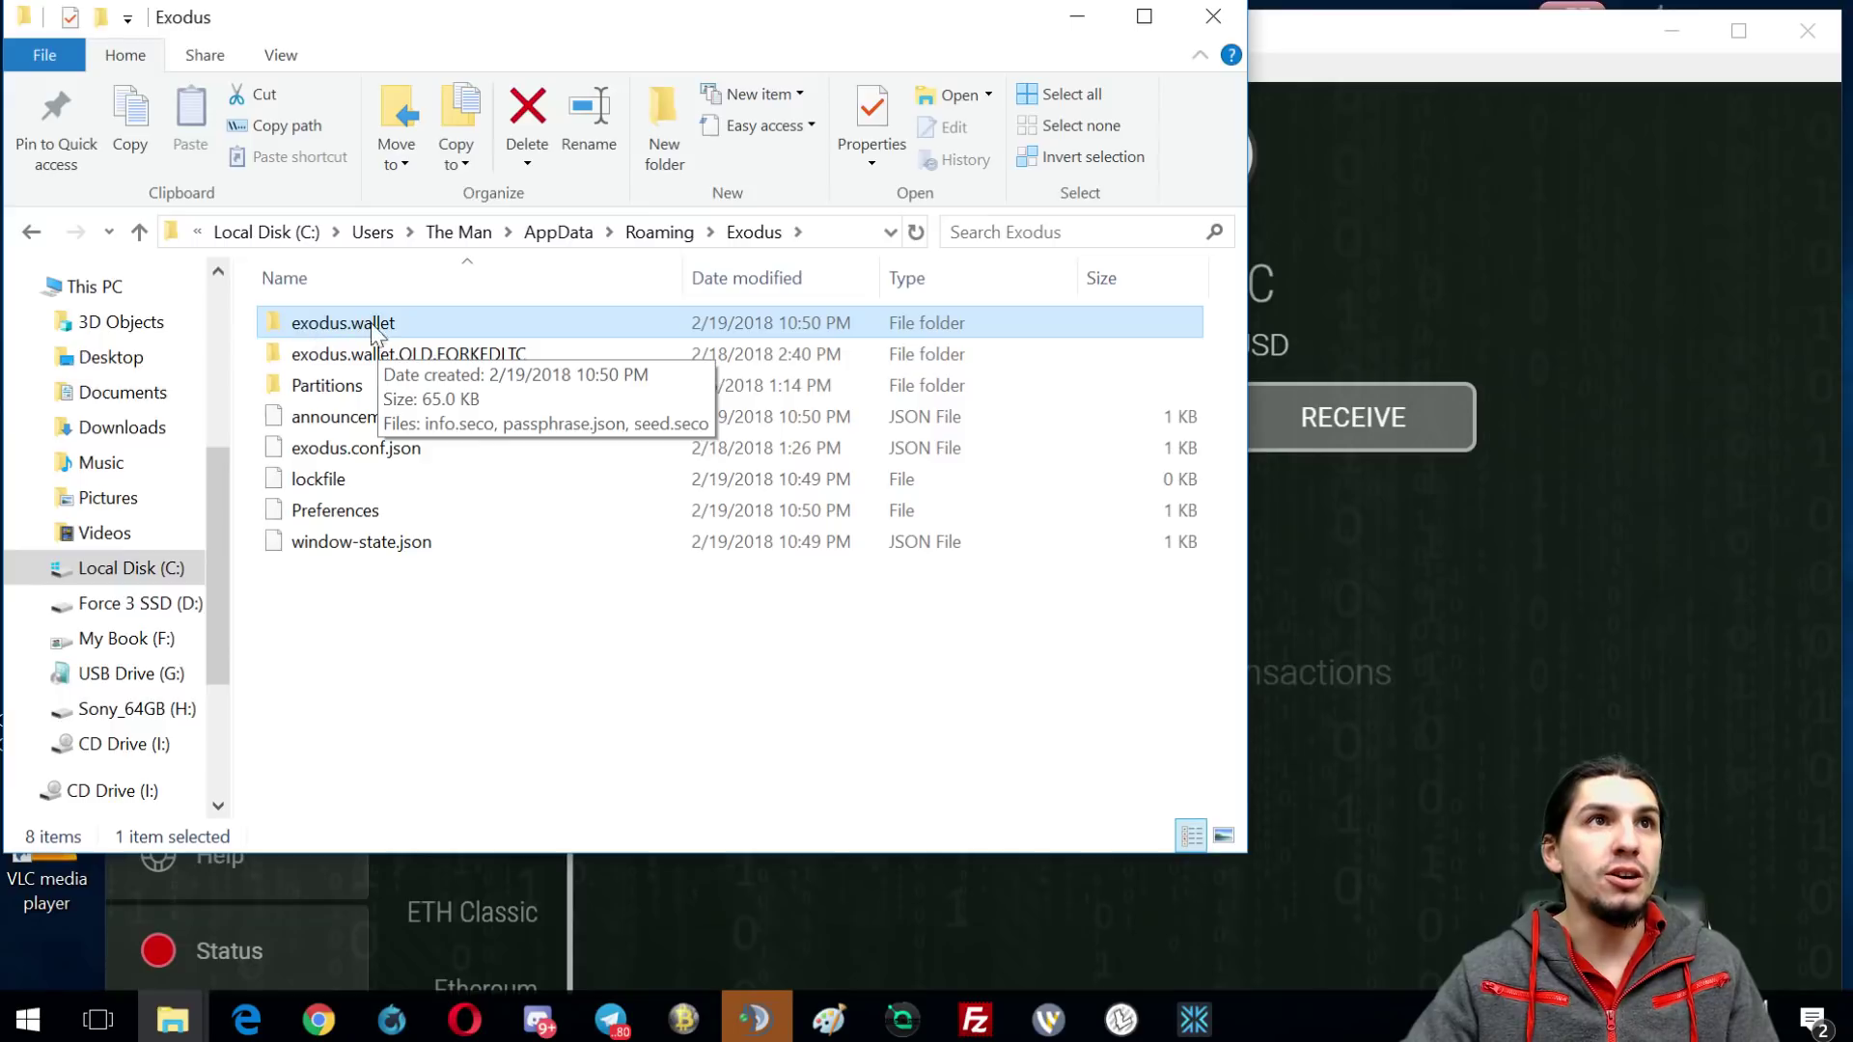
left_click(435, 357)
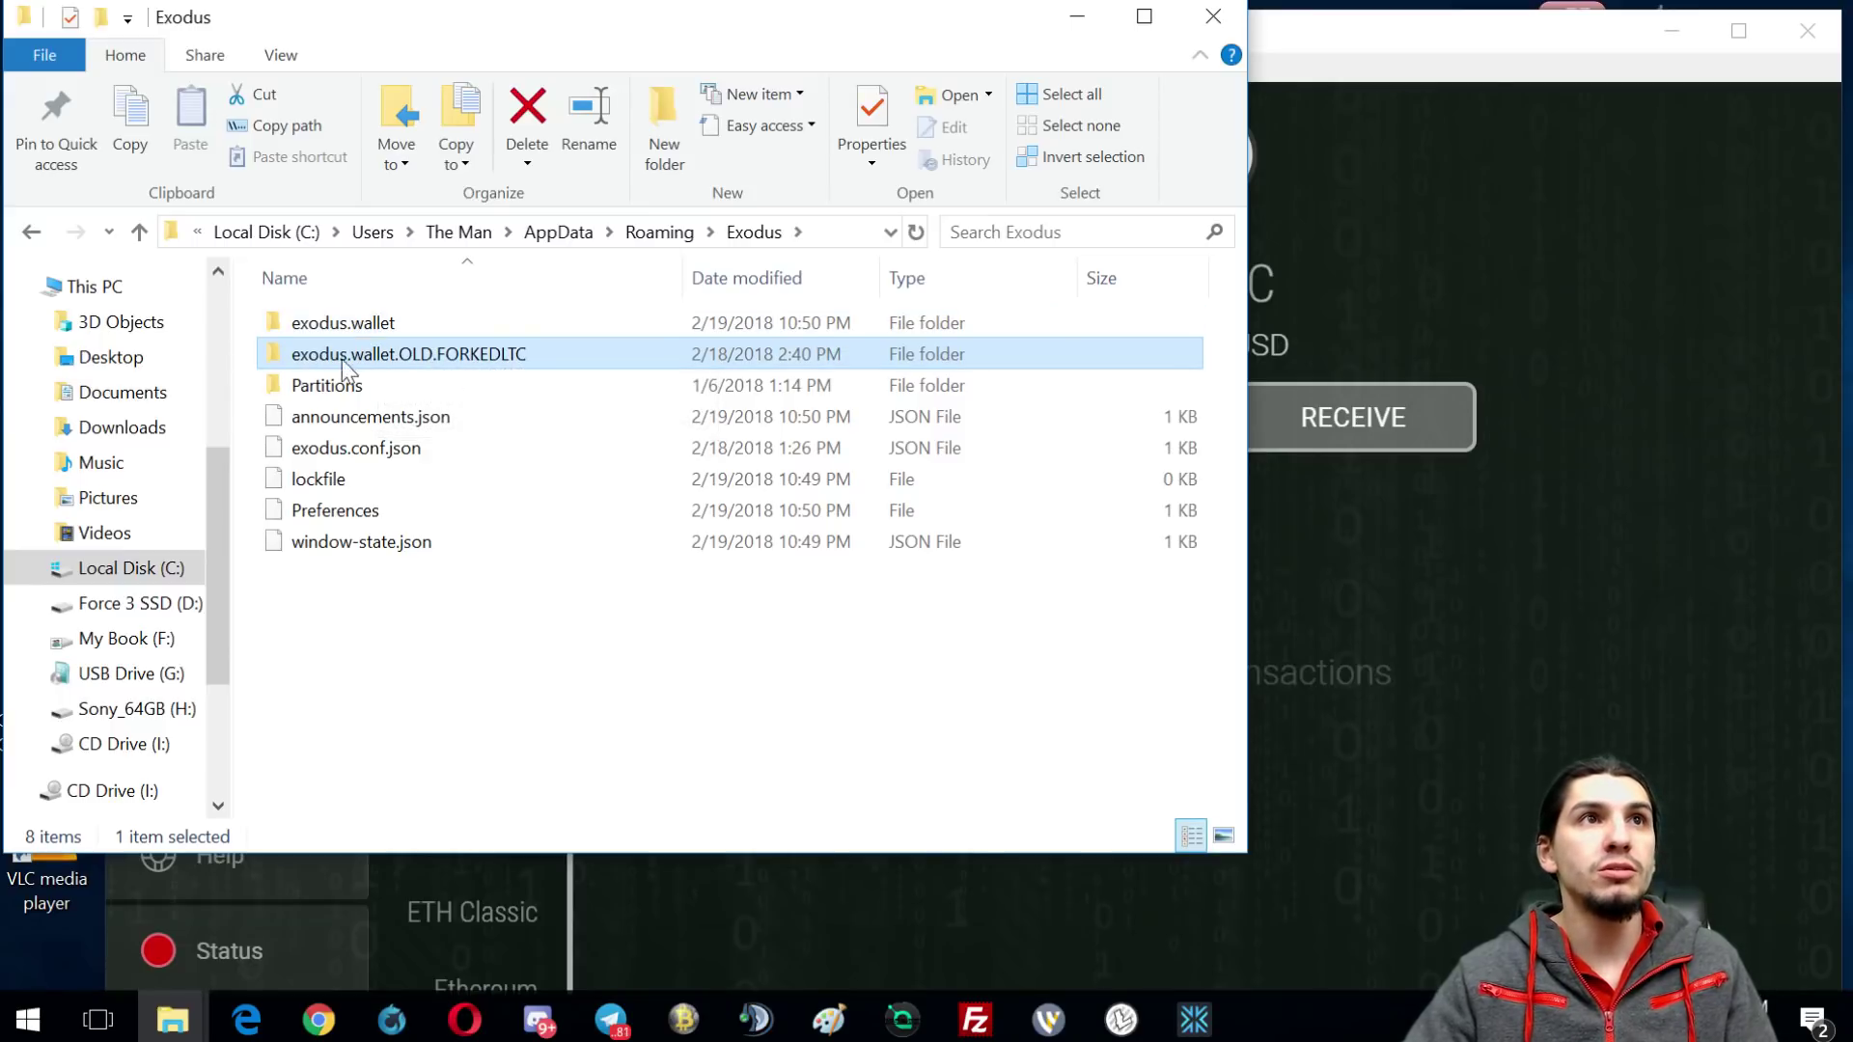
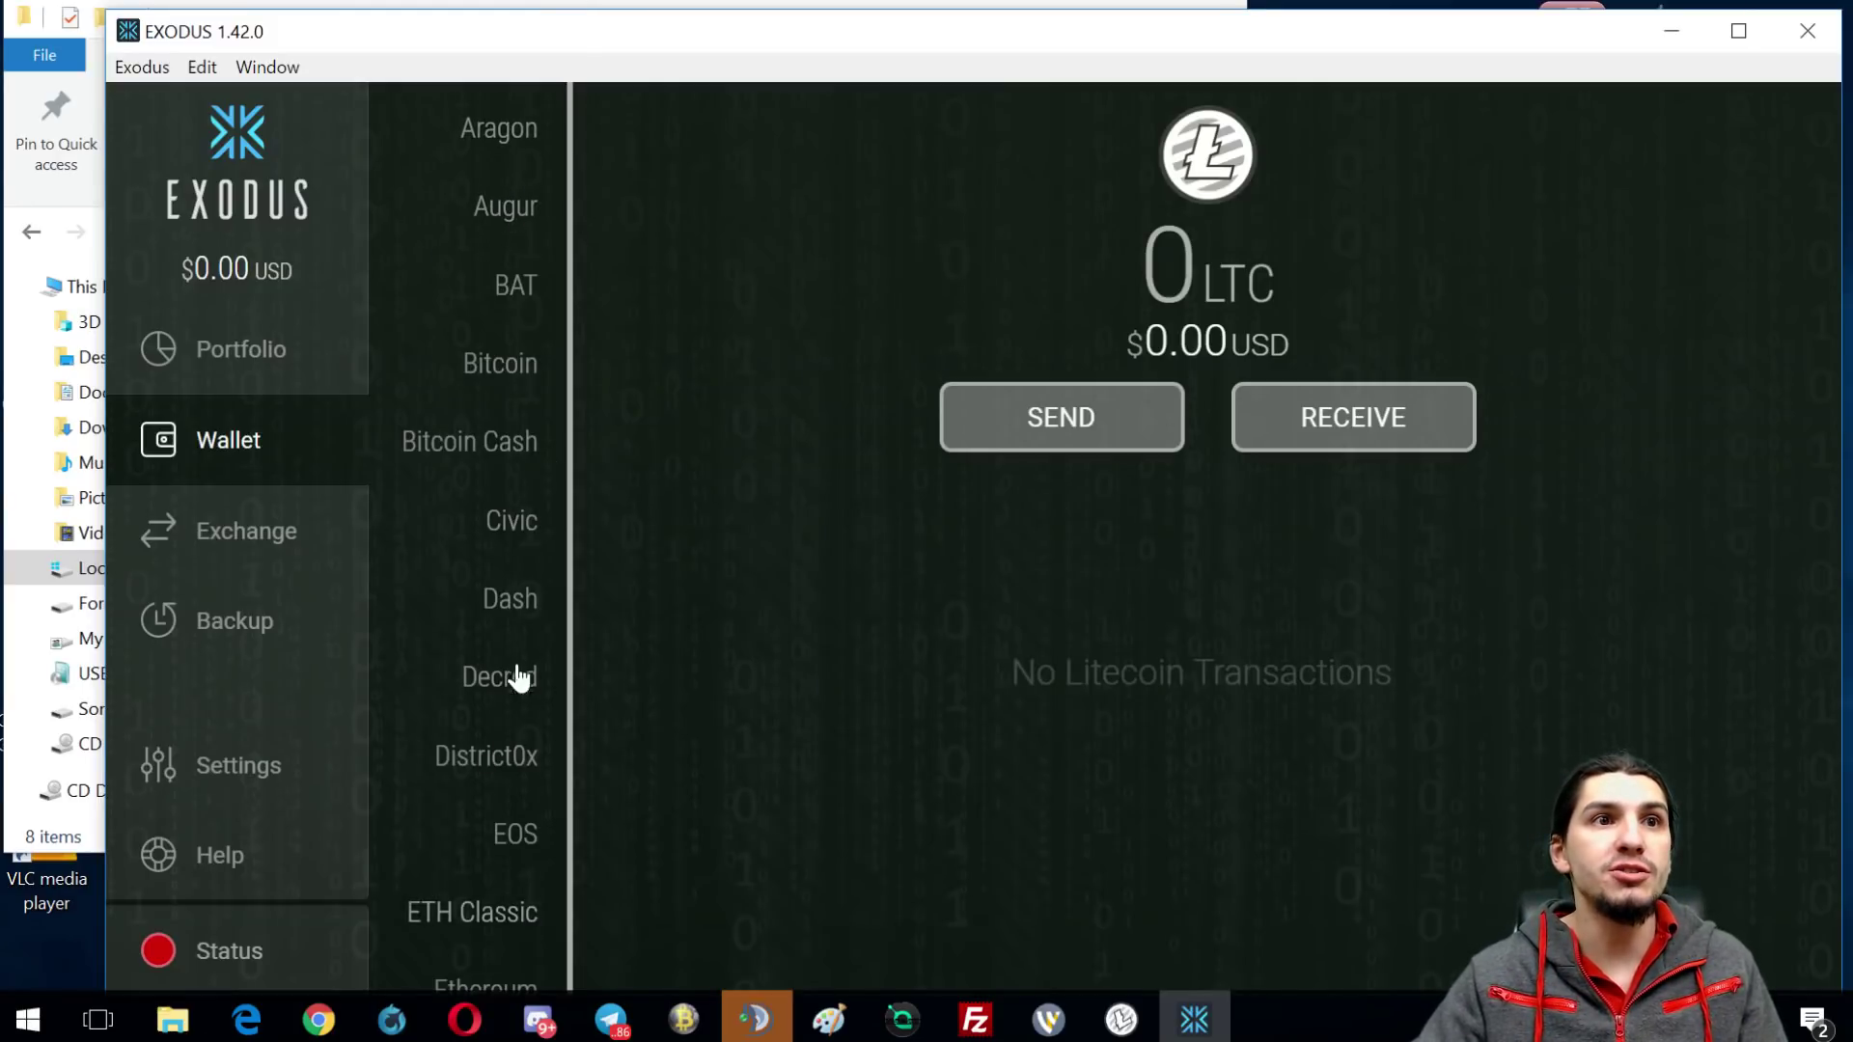
- Move the Exodus window lower on the desktop, view the Decred wallet's receiving address, and close the address display
scroll(518, 676, "down", 5)
left_click_drag(492, 32, 518, 157)
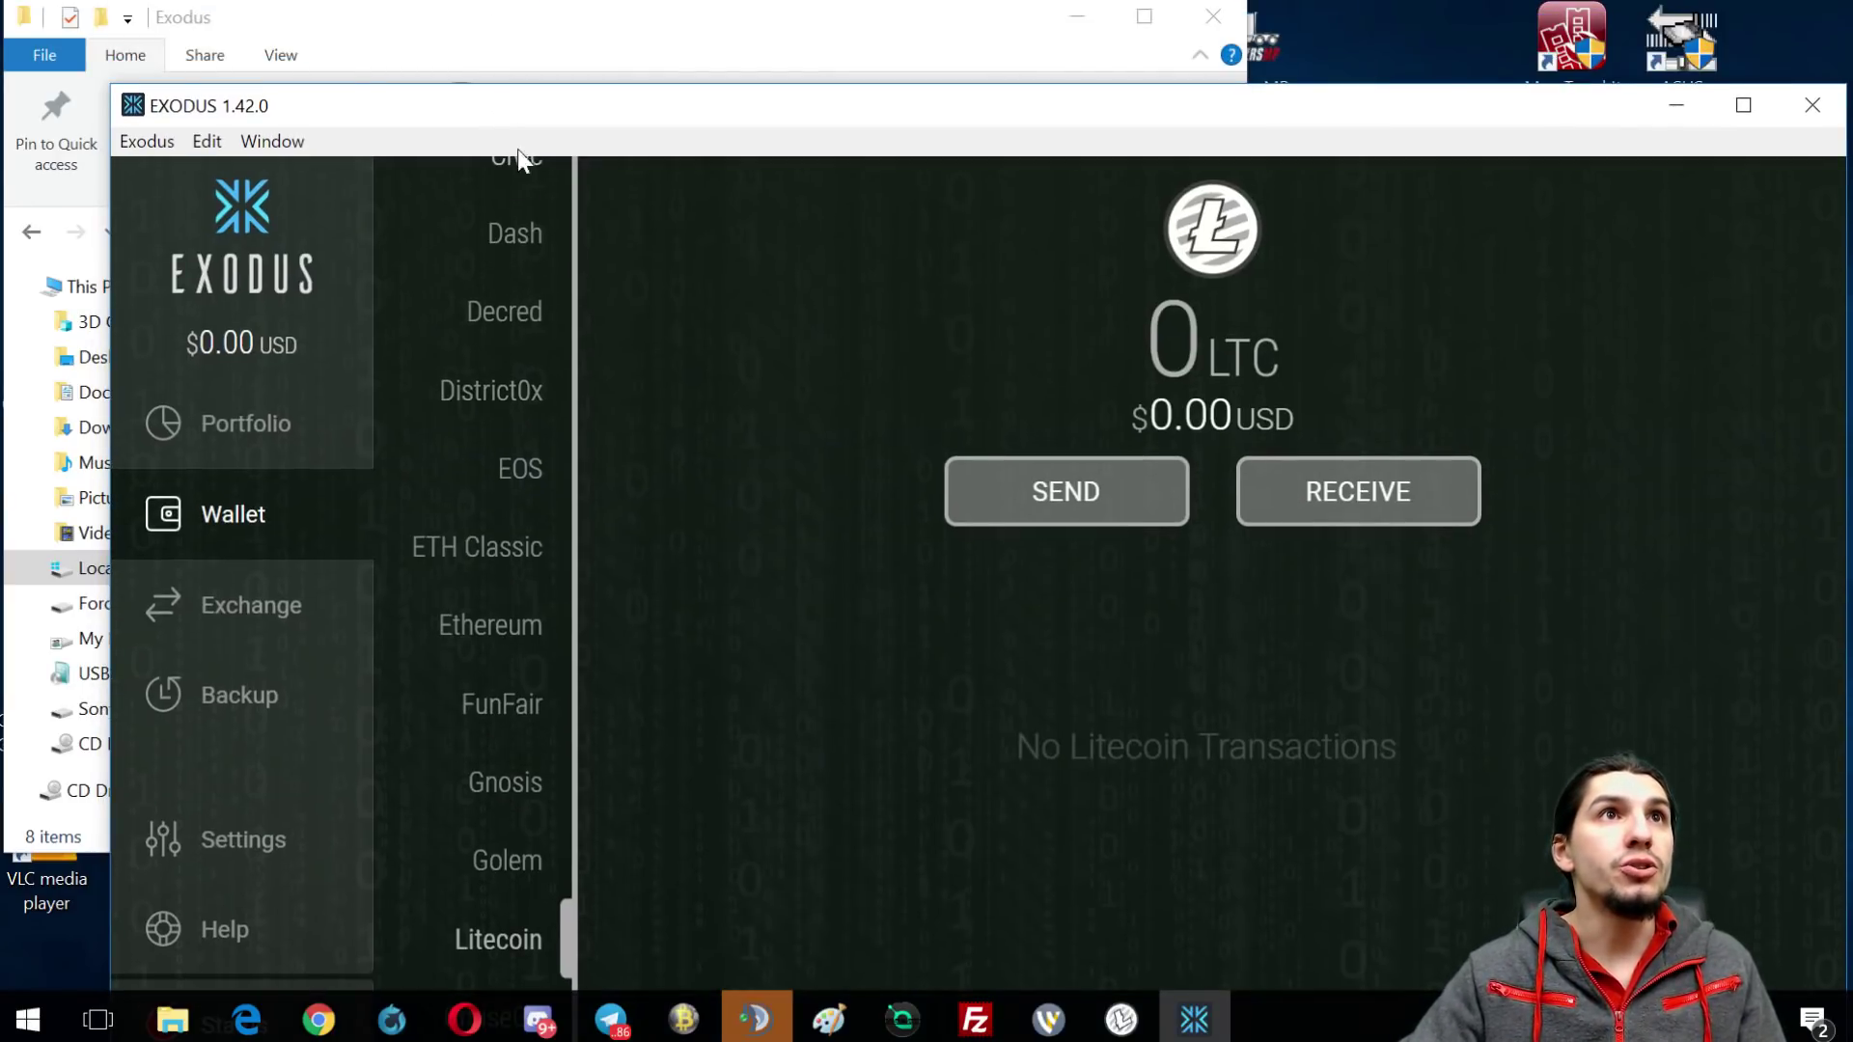
left_click(526, 328)
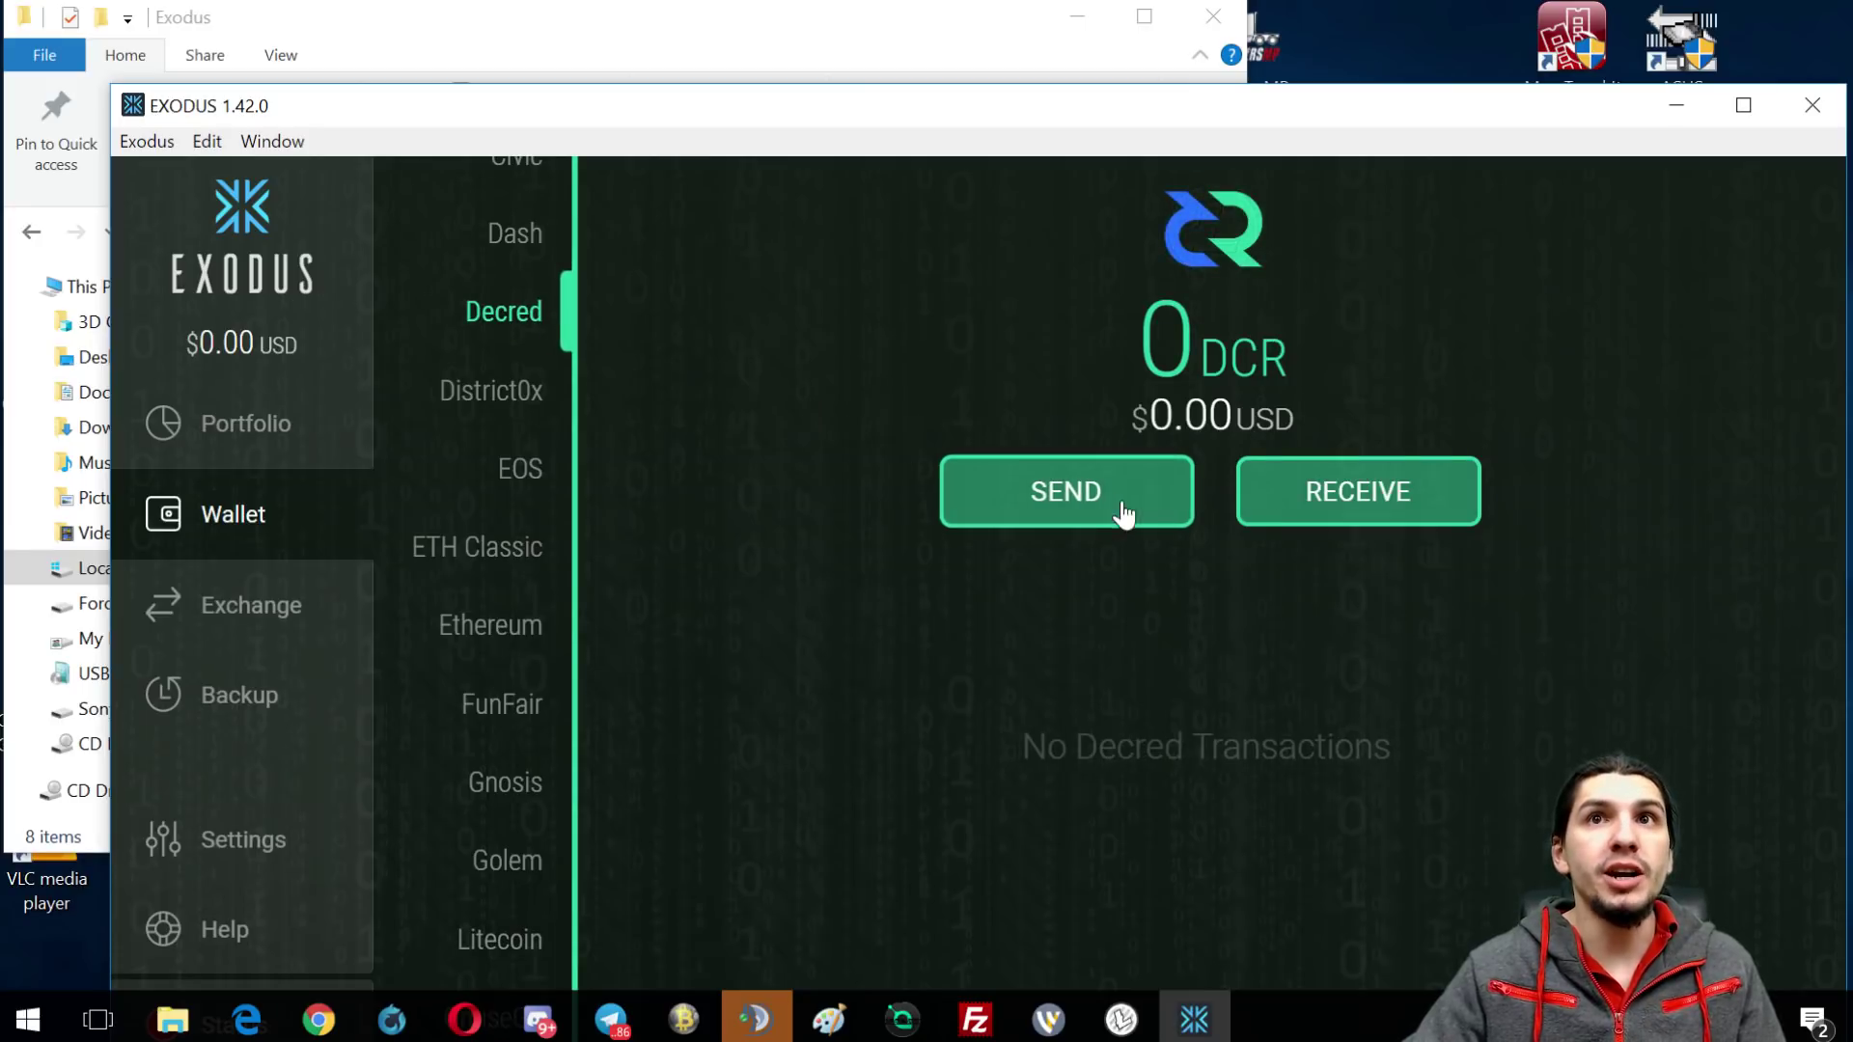
left_click(1380, 502)
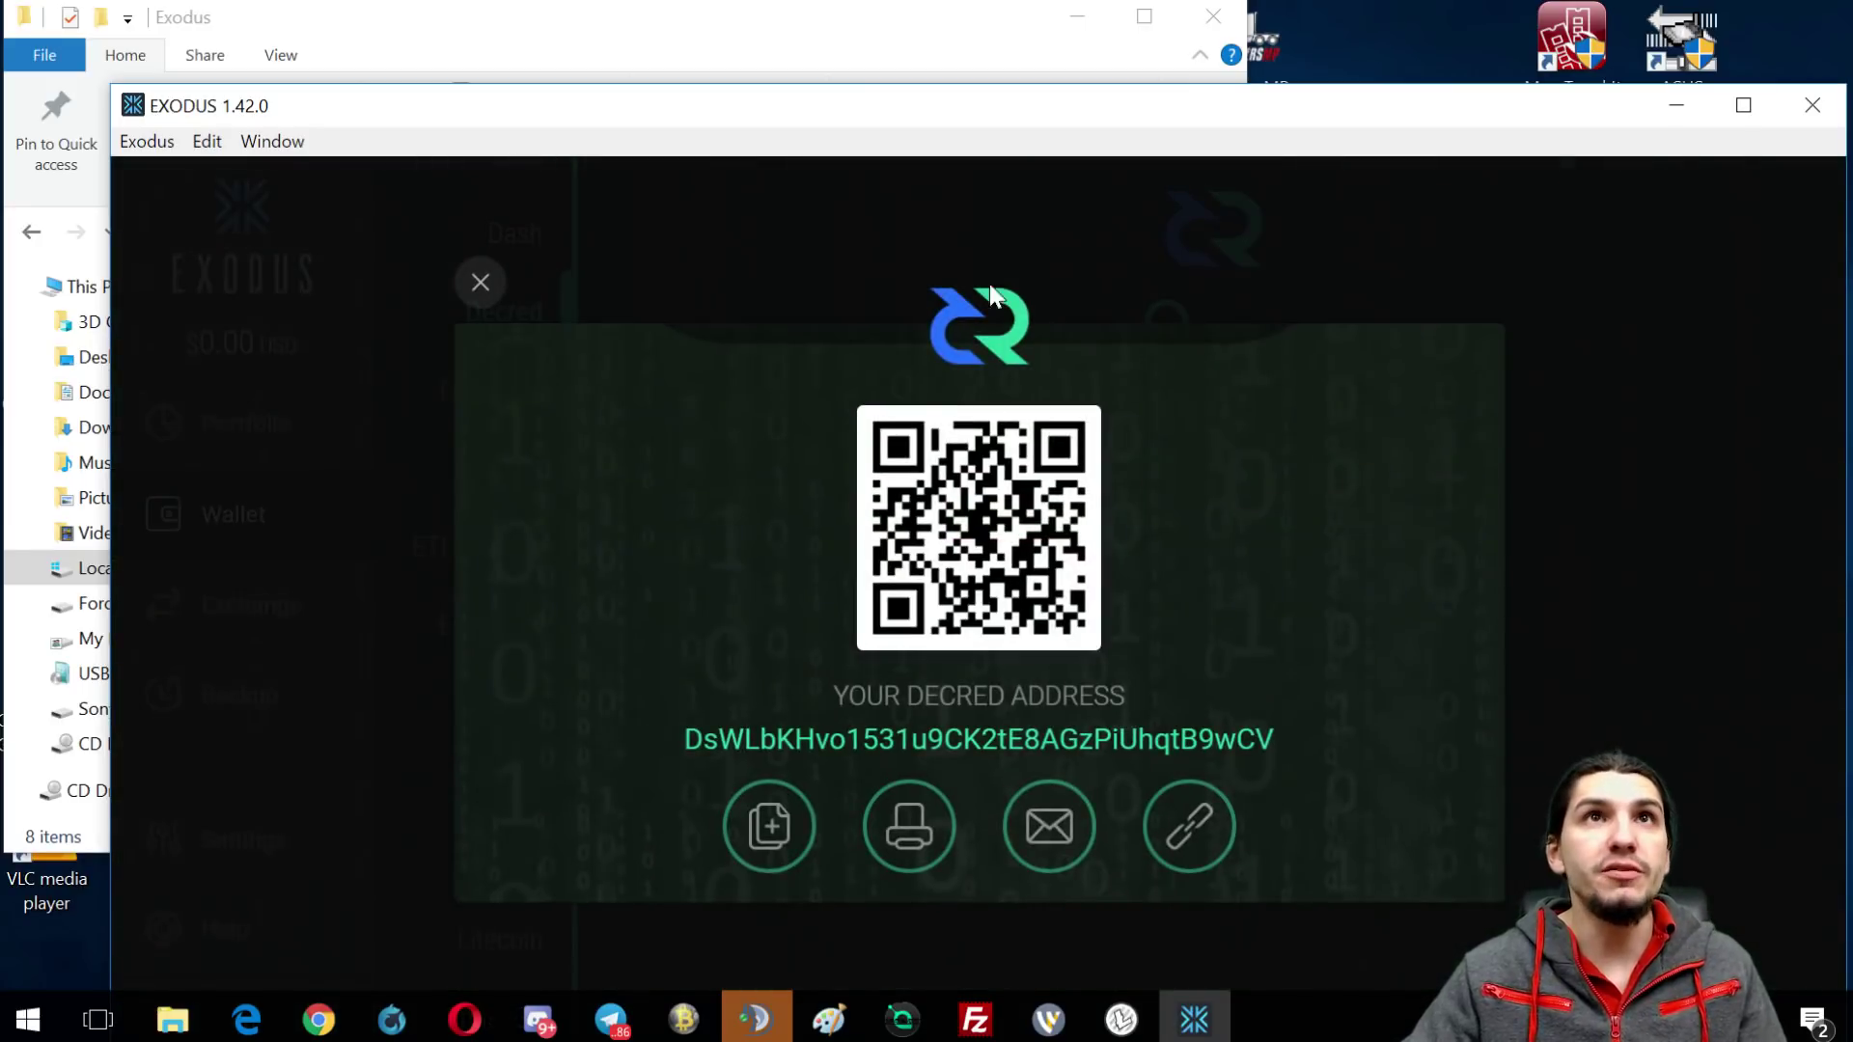
left_click(480, 282)
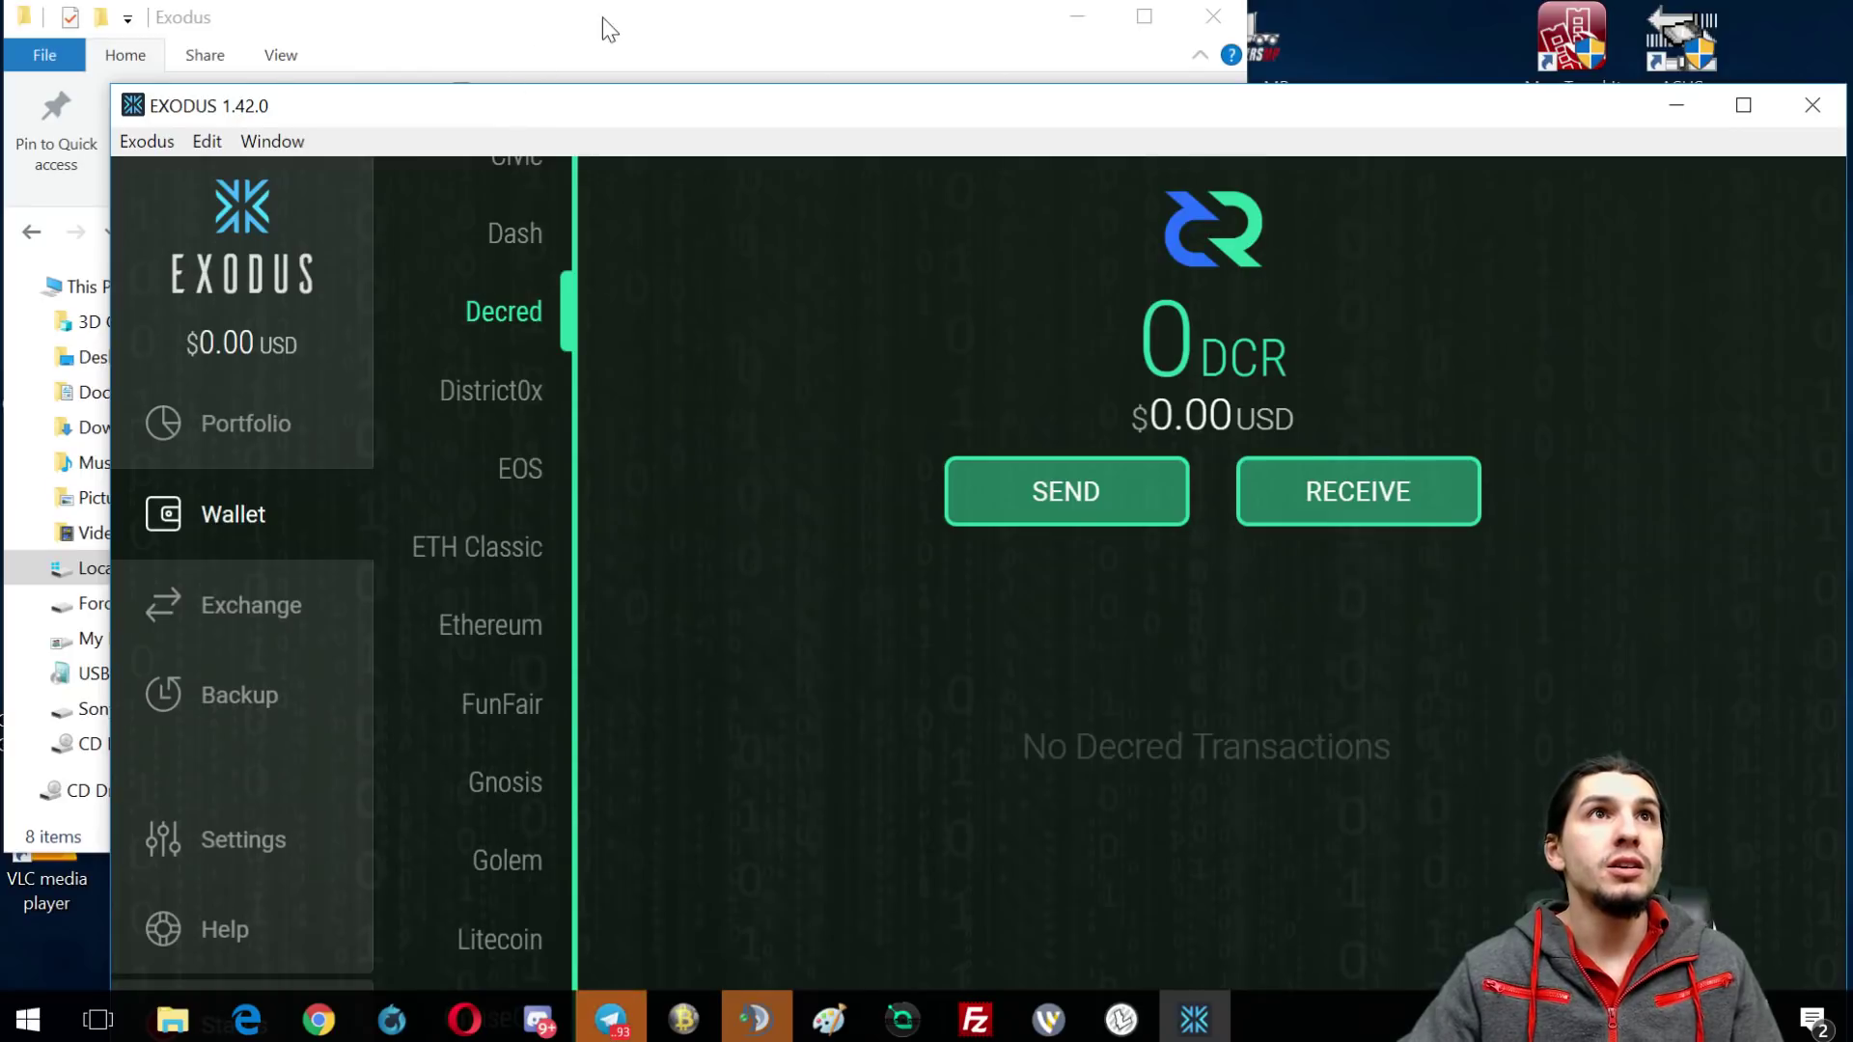
- Switch to File Explorer and rename the newly created exodus.wallet folder as exodus.wallet.NEW
left_click(762, 21)
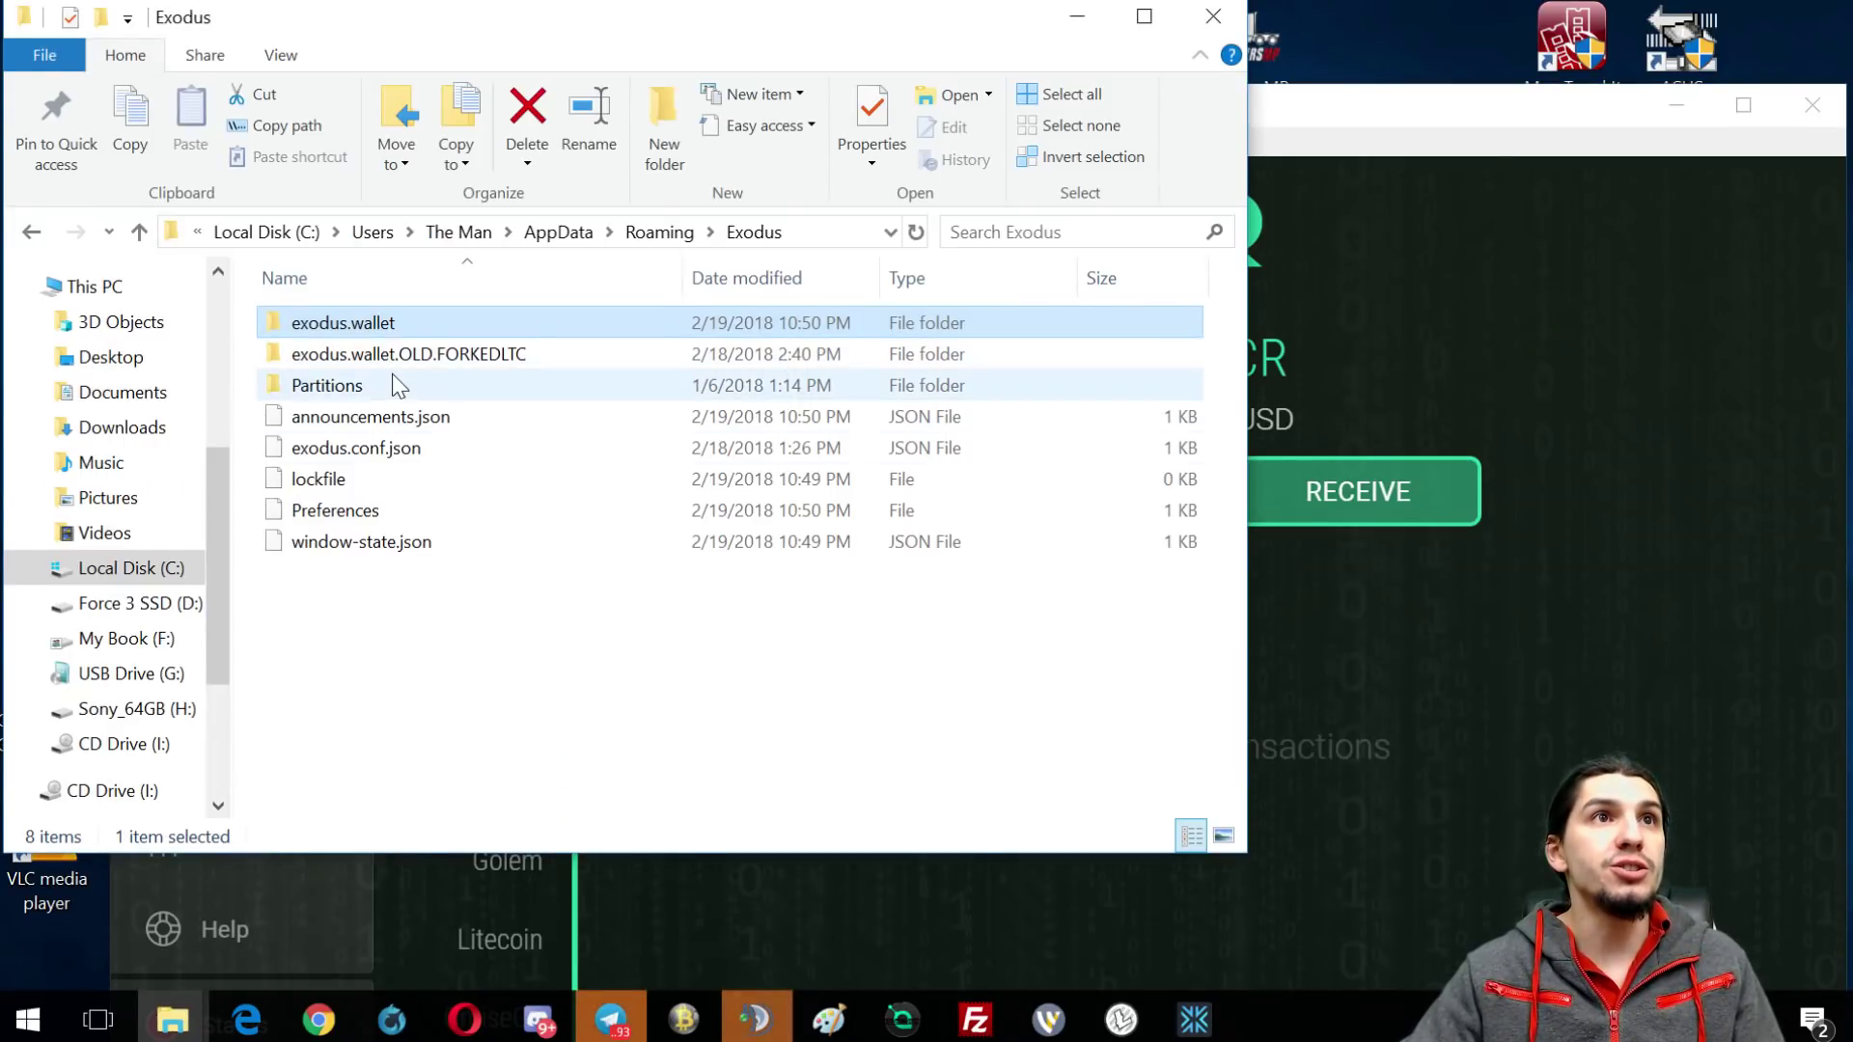
left_click(399, 314)
key("End")
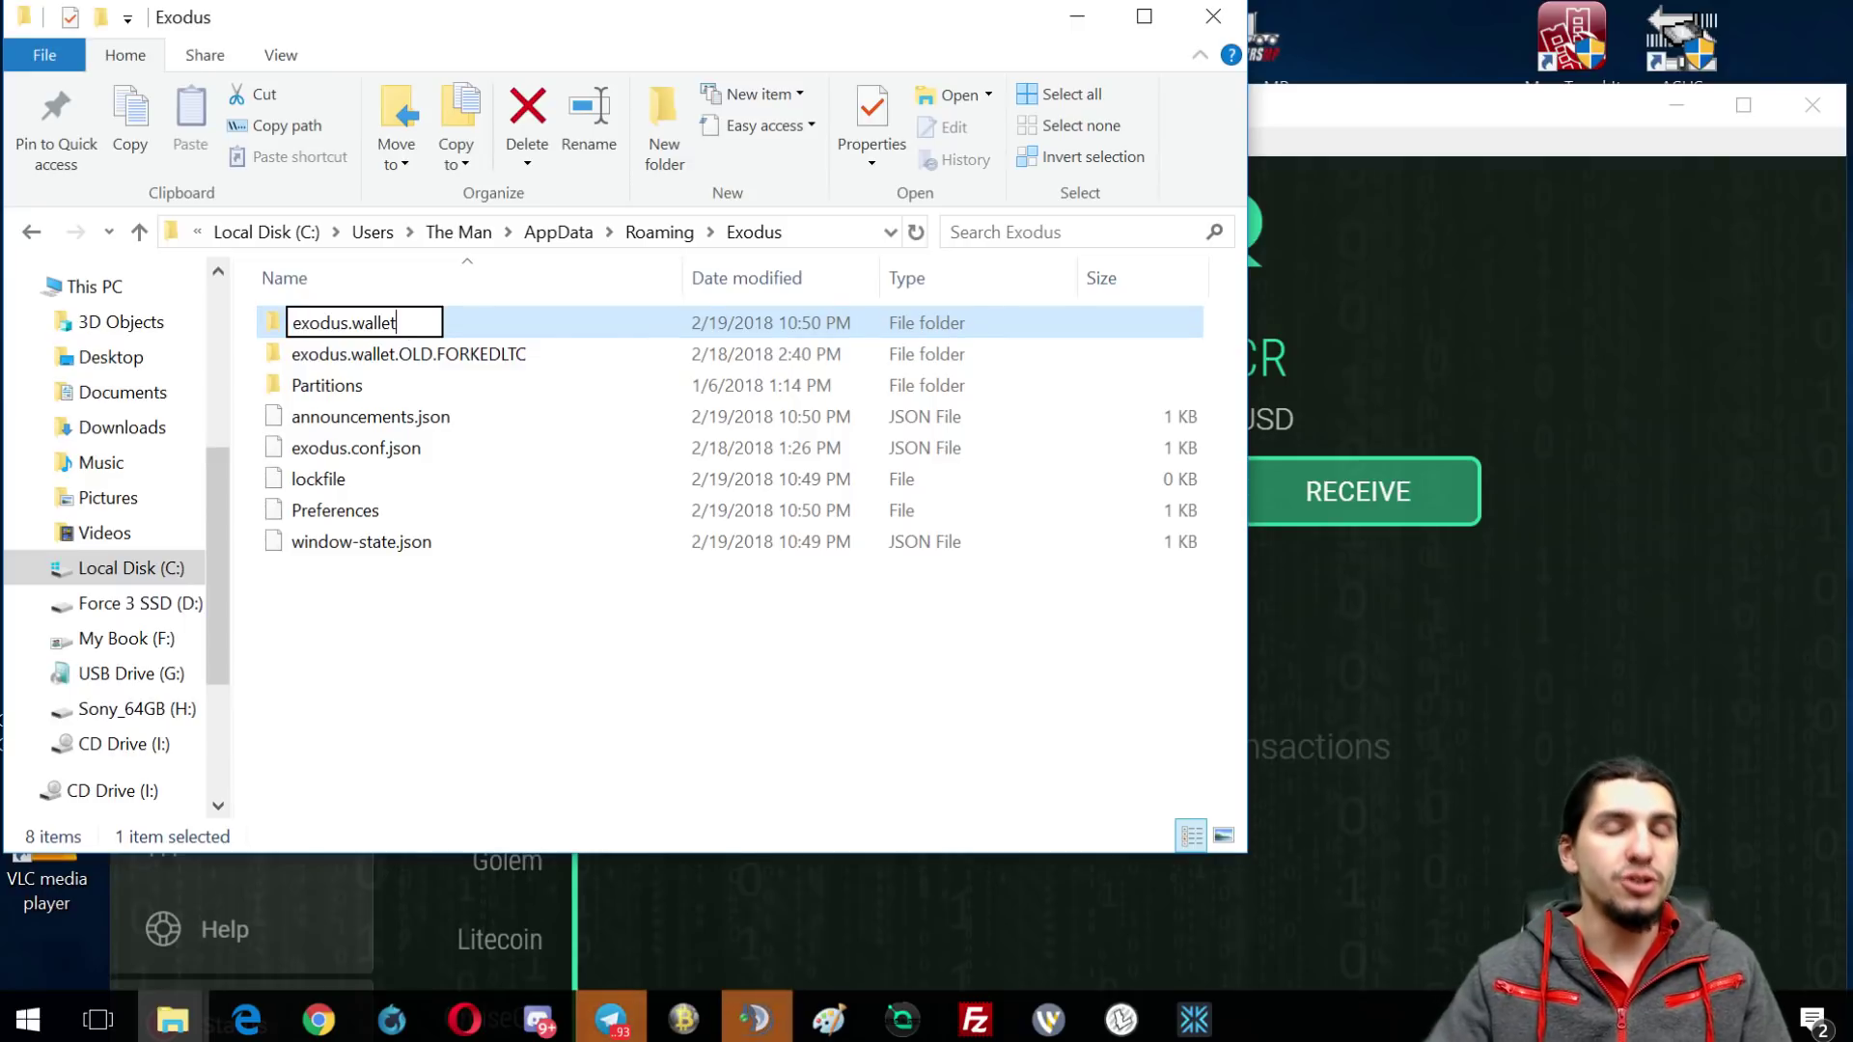
type(".NEW")
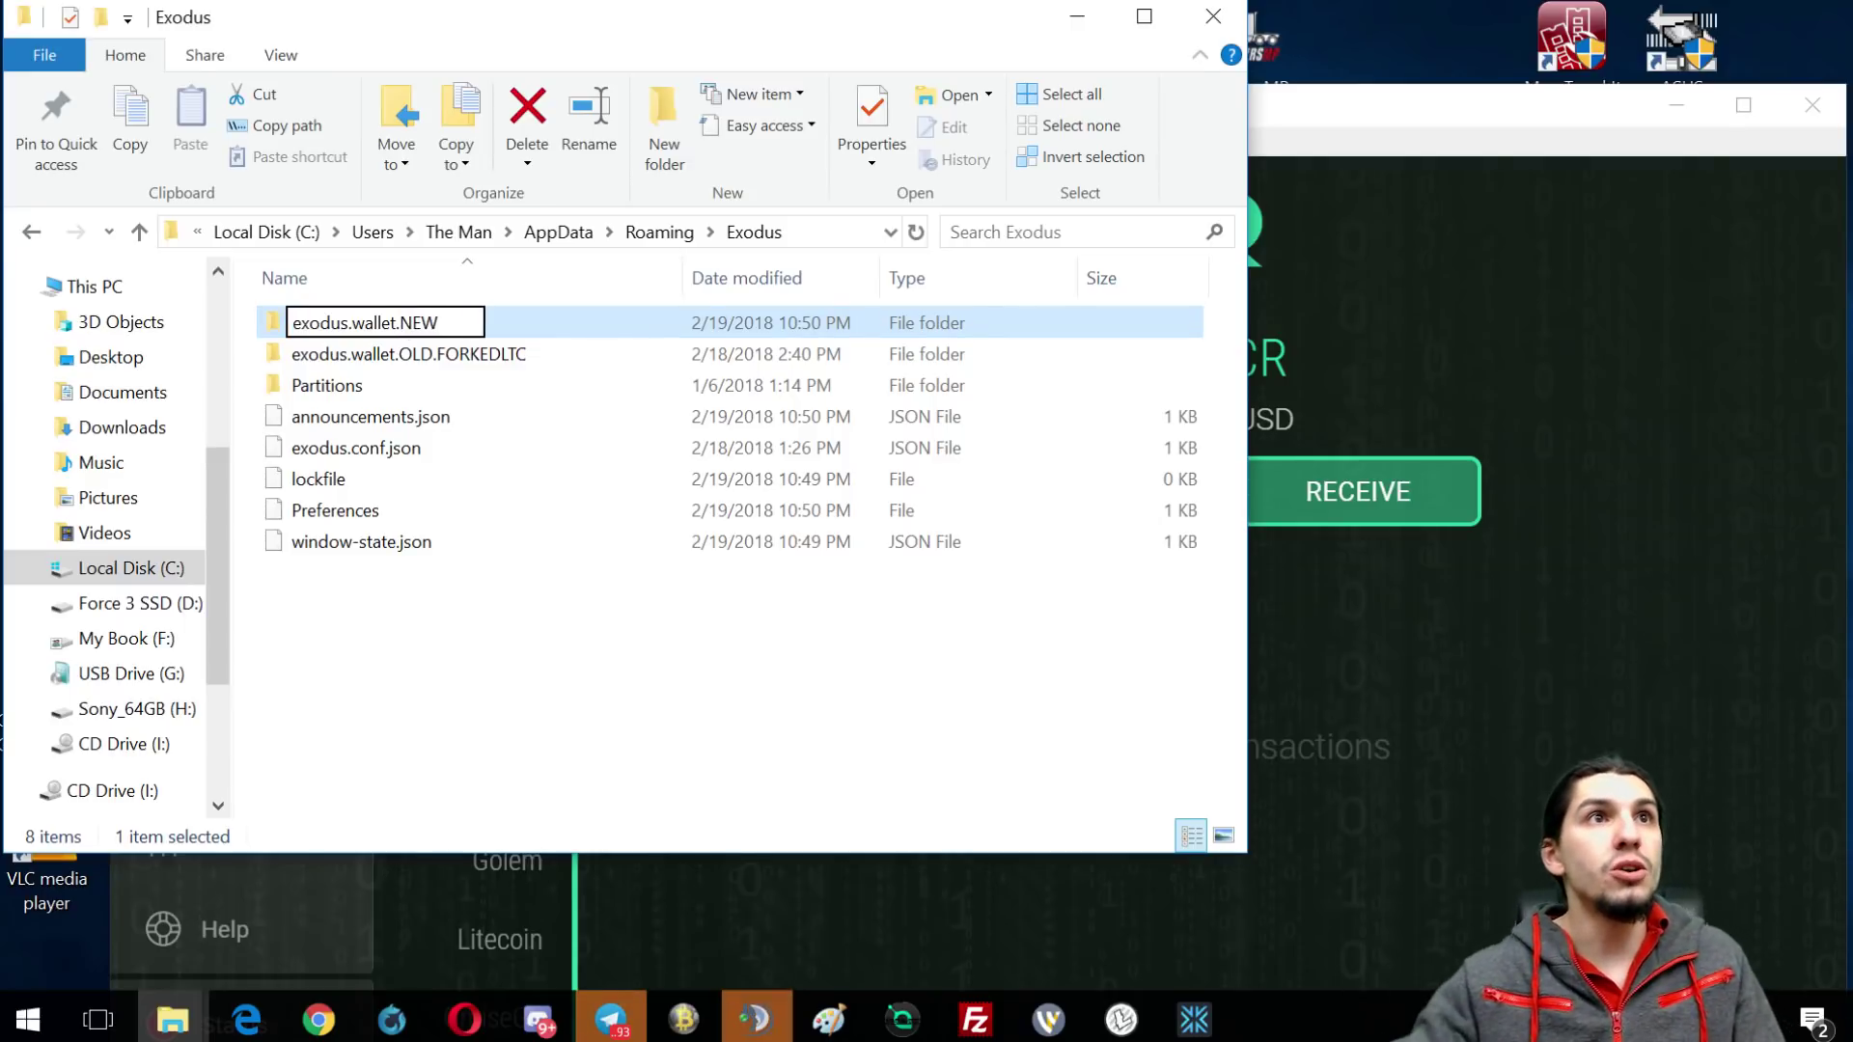
- Rename the exodus.wallet.OLD.FORKEDLTC folder back to exodus.wallet
left_click(450, 362)
left_click(447, 357)
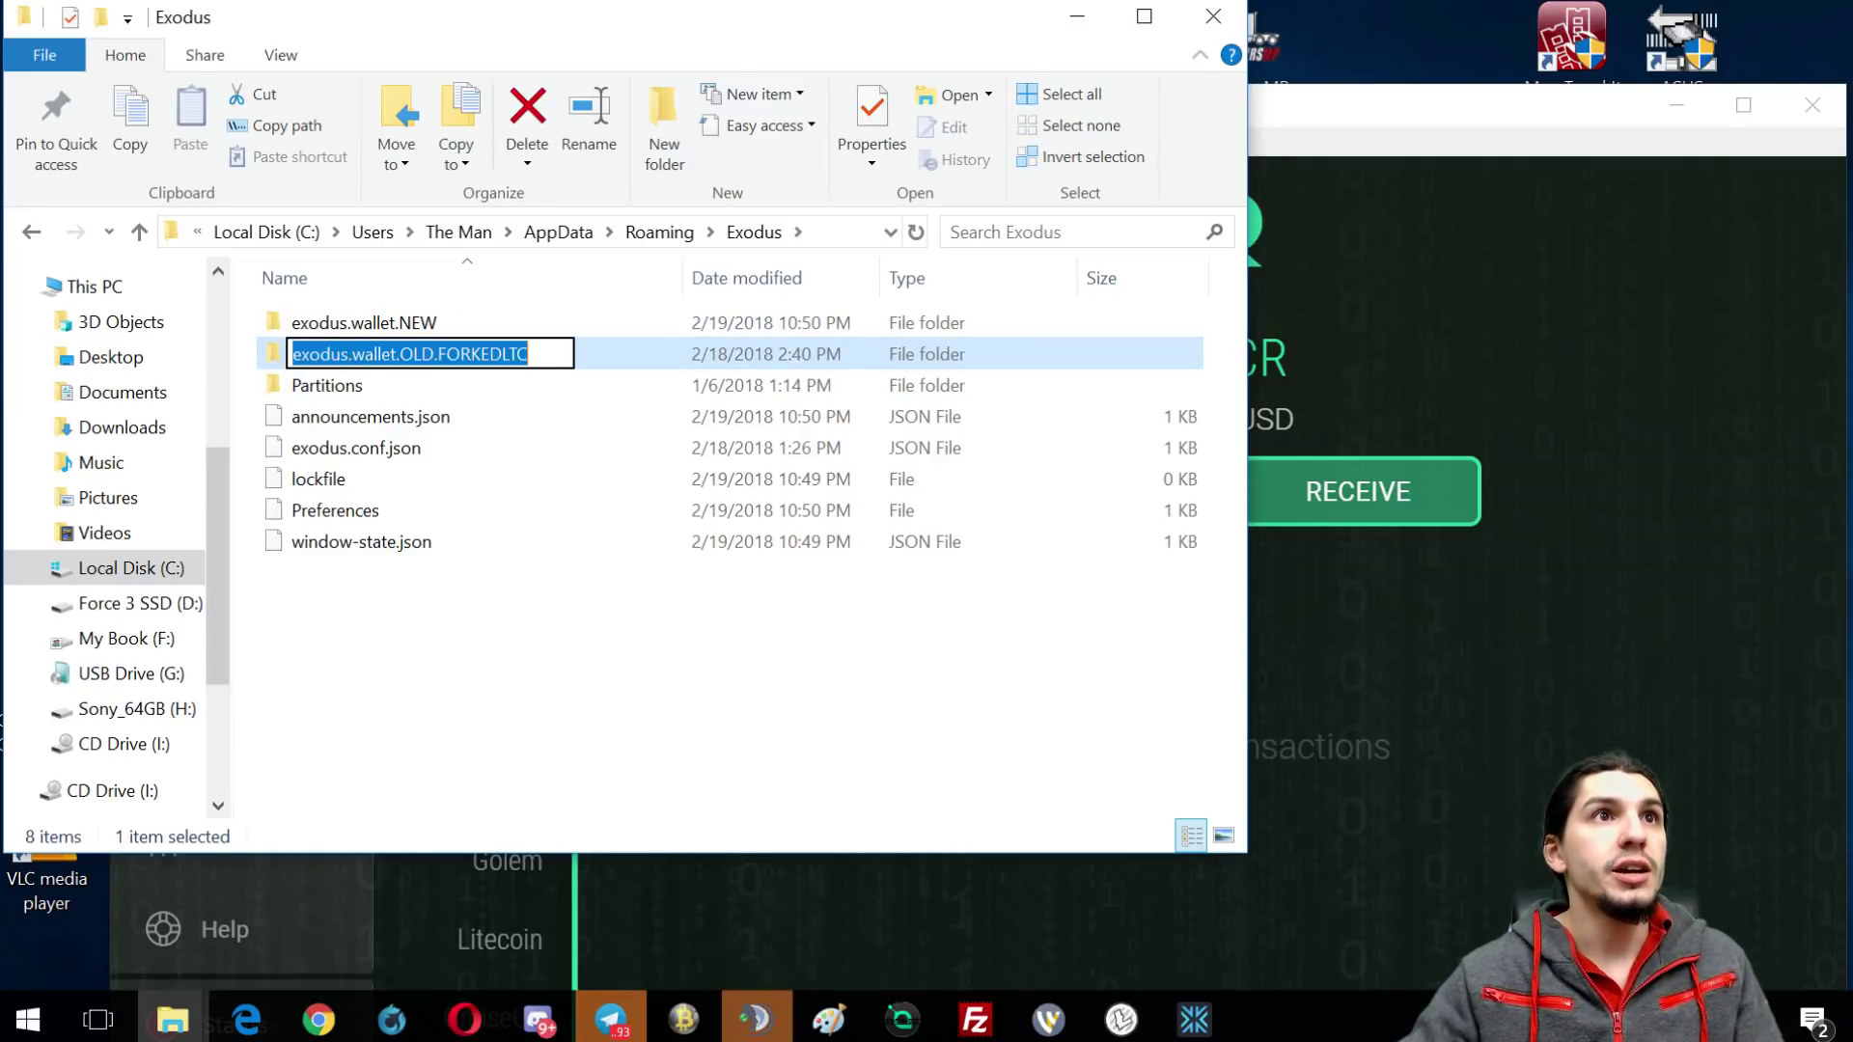
left_click(400, 354)
key("shift+End")
key("BackSpace")
key("BackSpace")
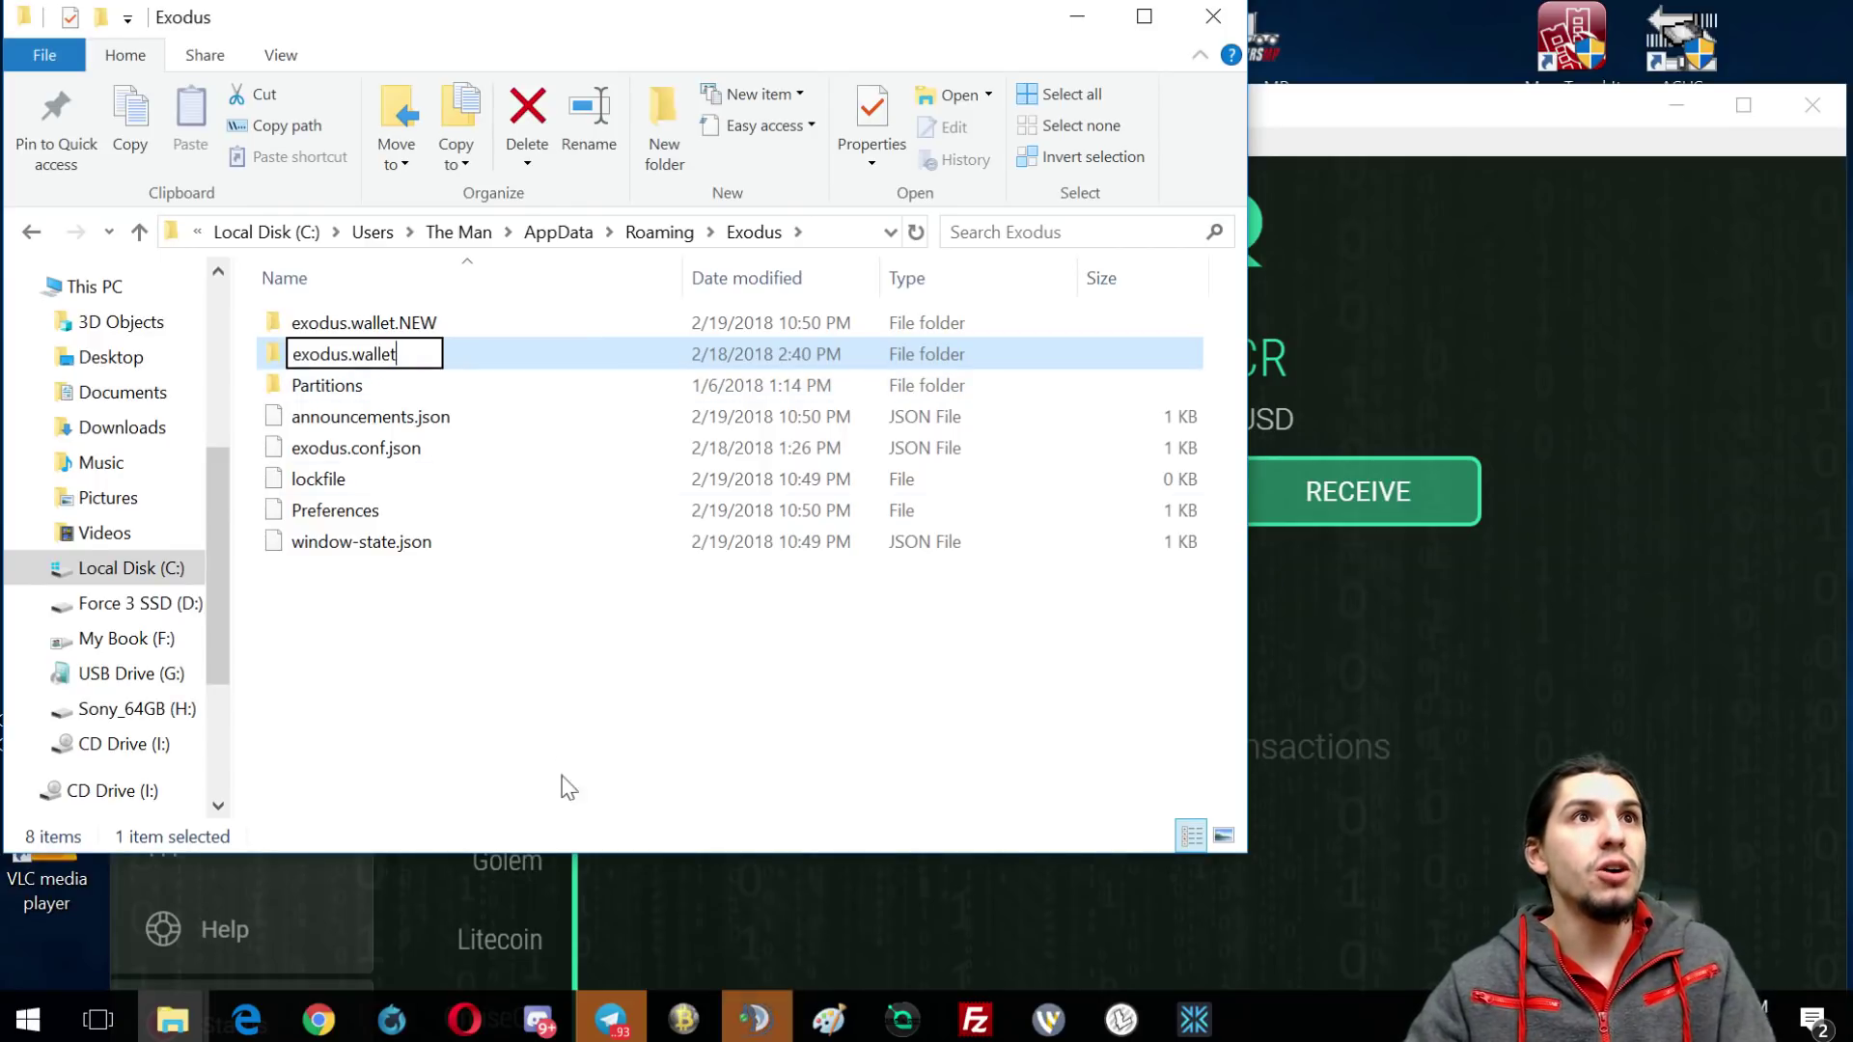
left_click(565, 803)
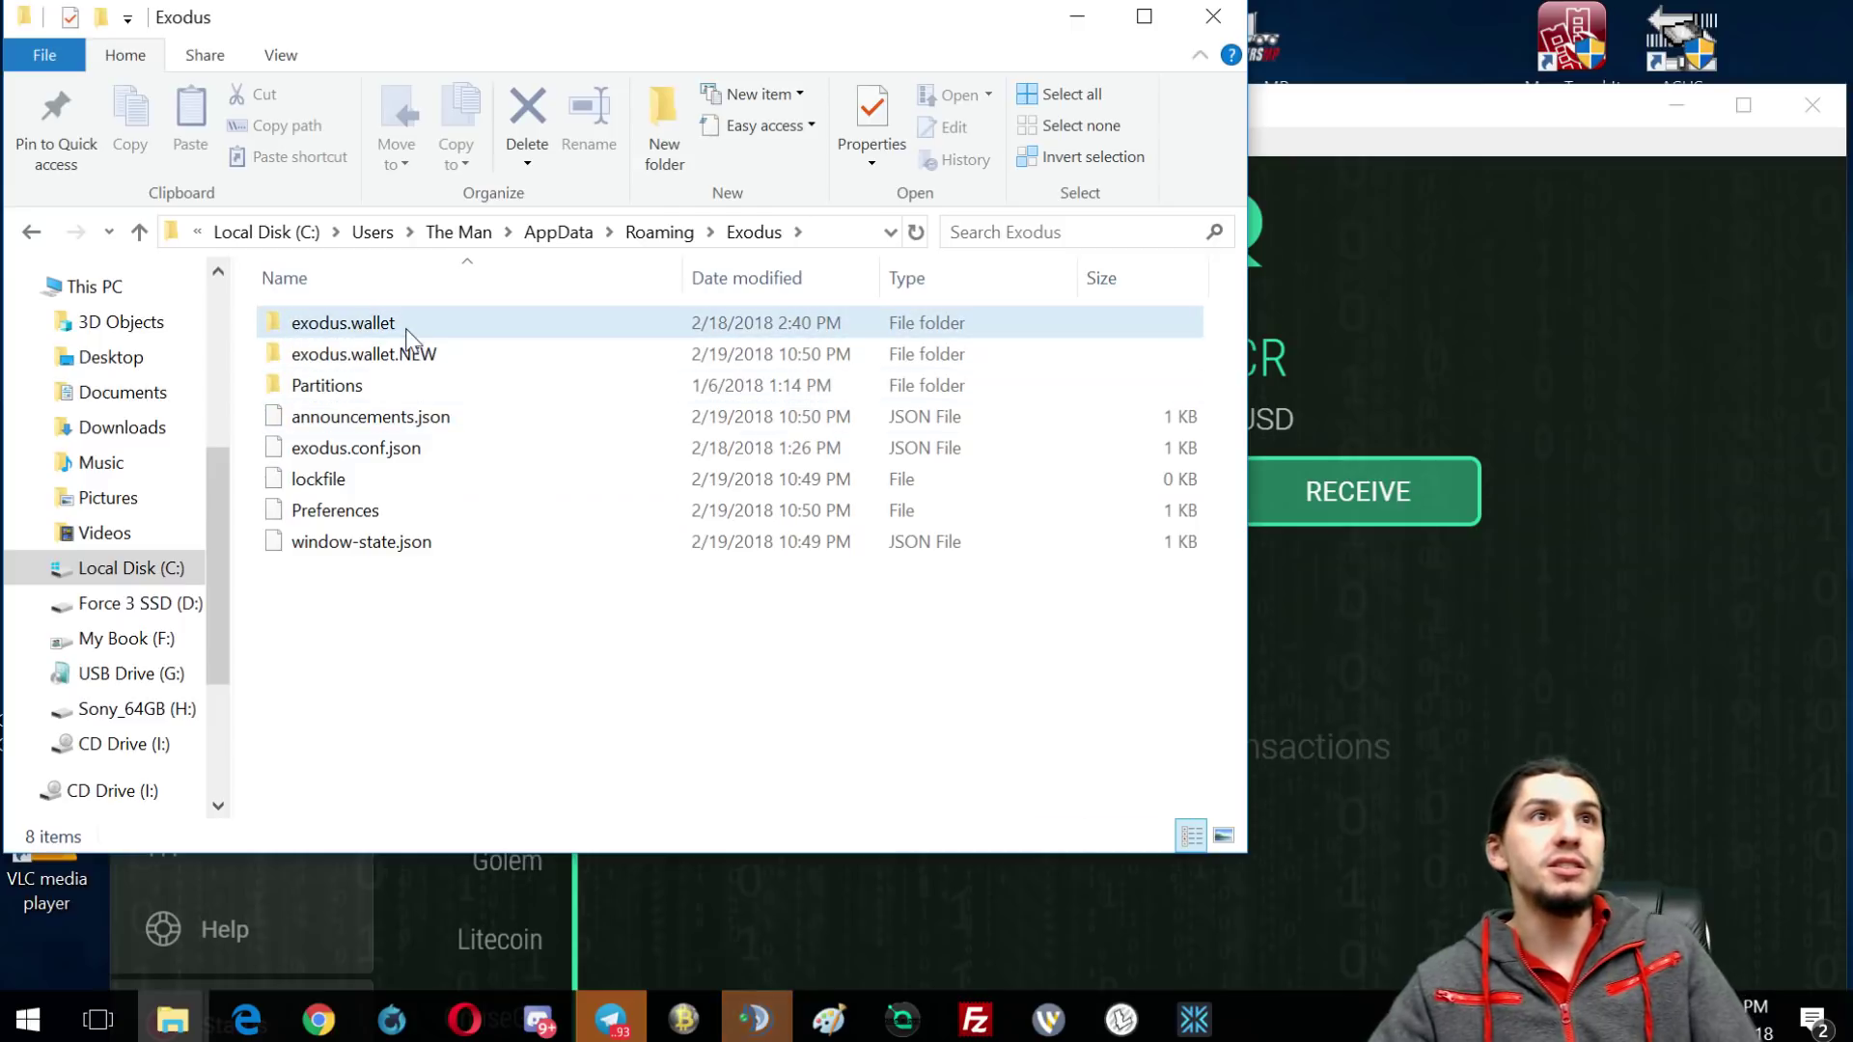
mouse_move(409, 338)
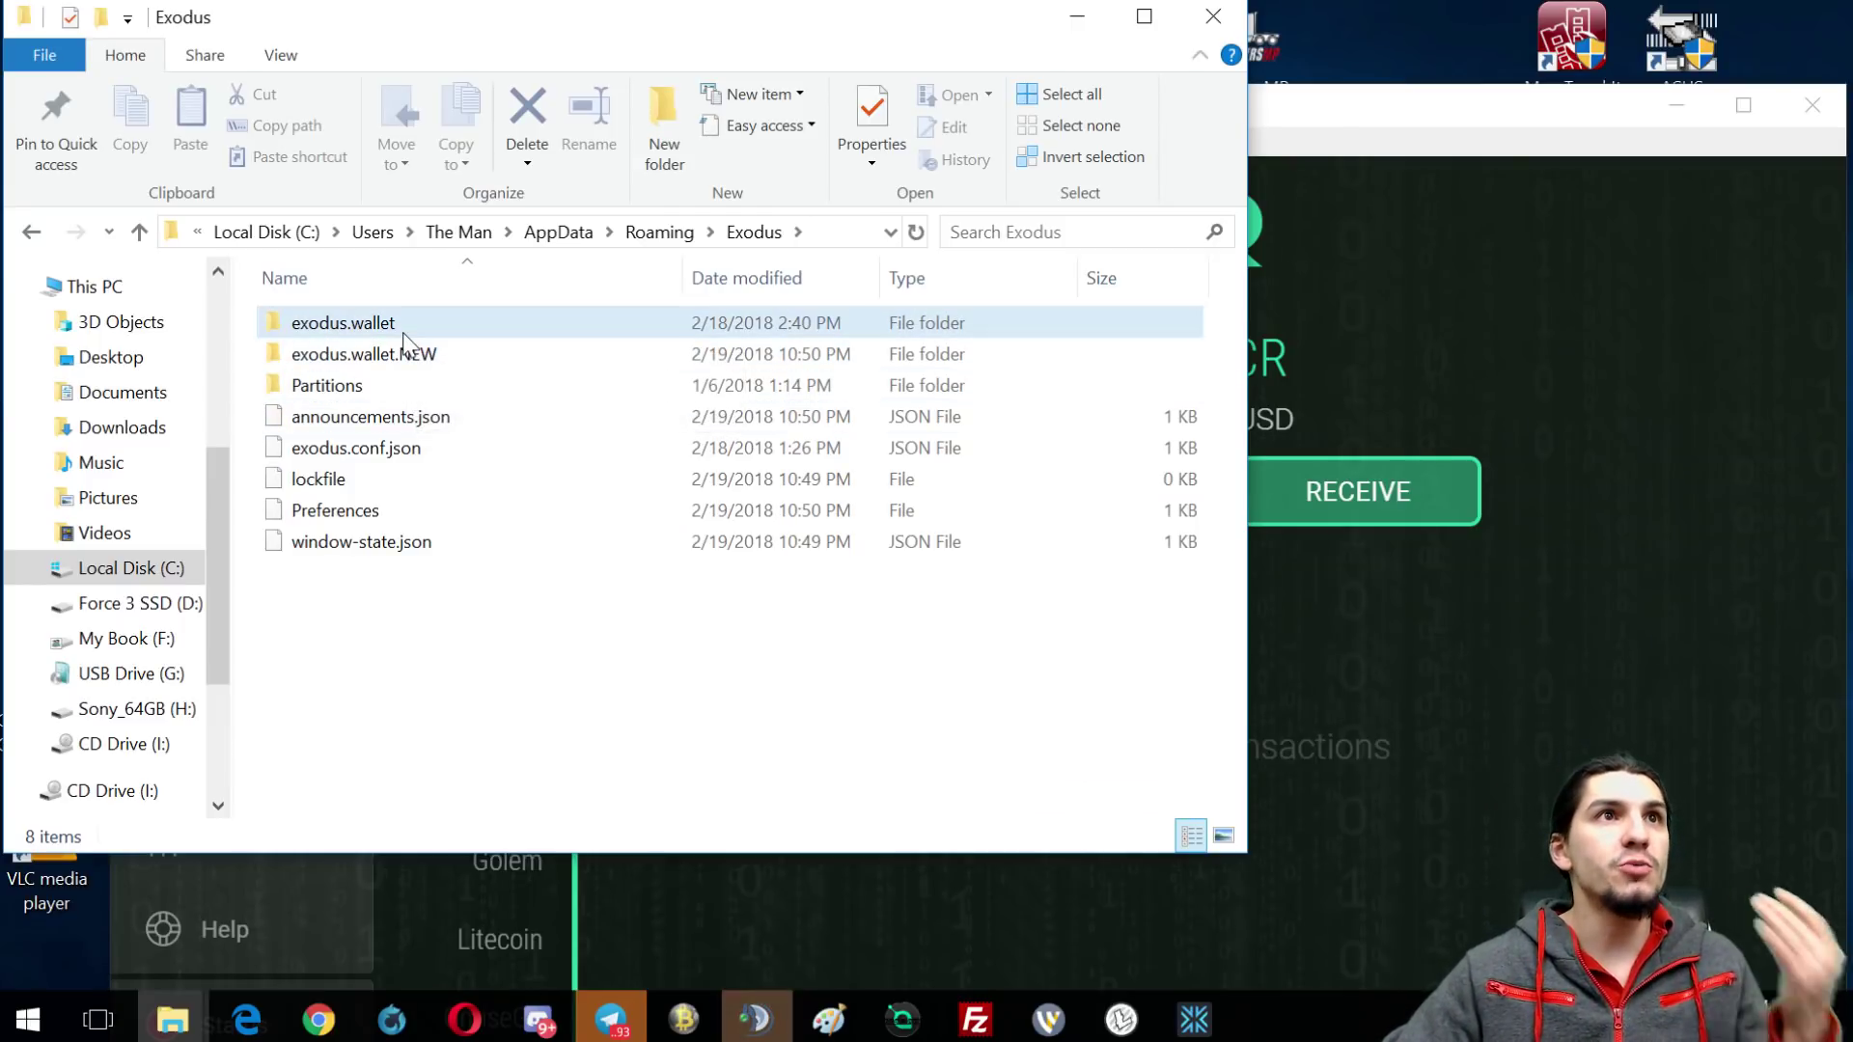
- Rename the old exodus.wallet folder as exodus.wallet.OLDFORK
left_click(407, 329)
key("F2")
key("End")
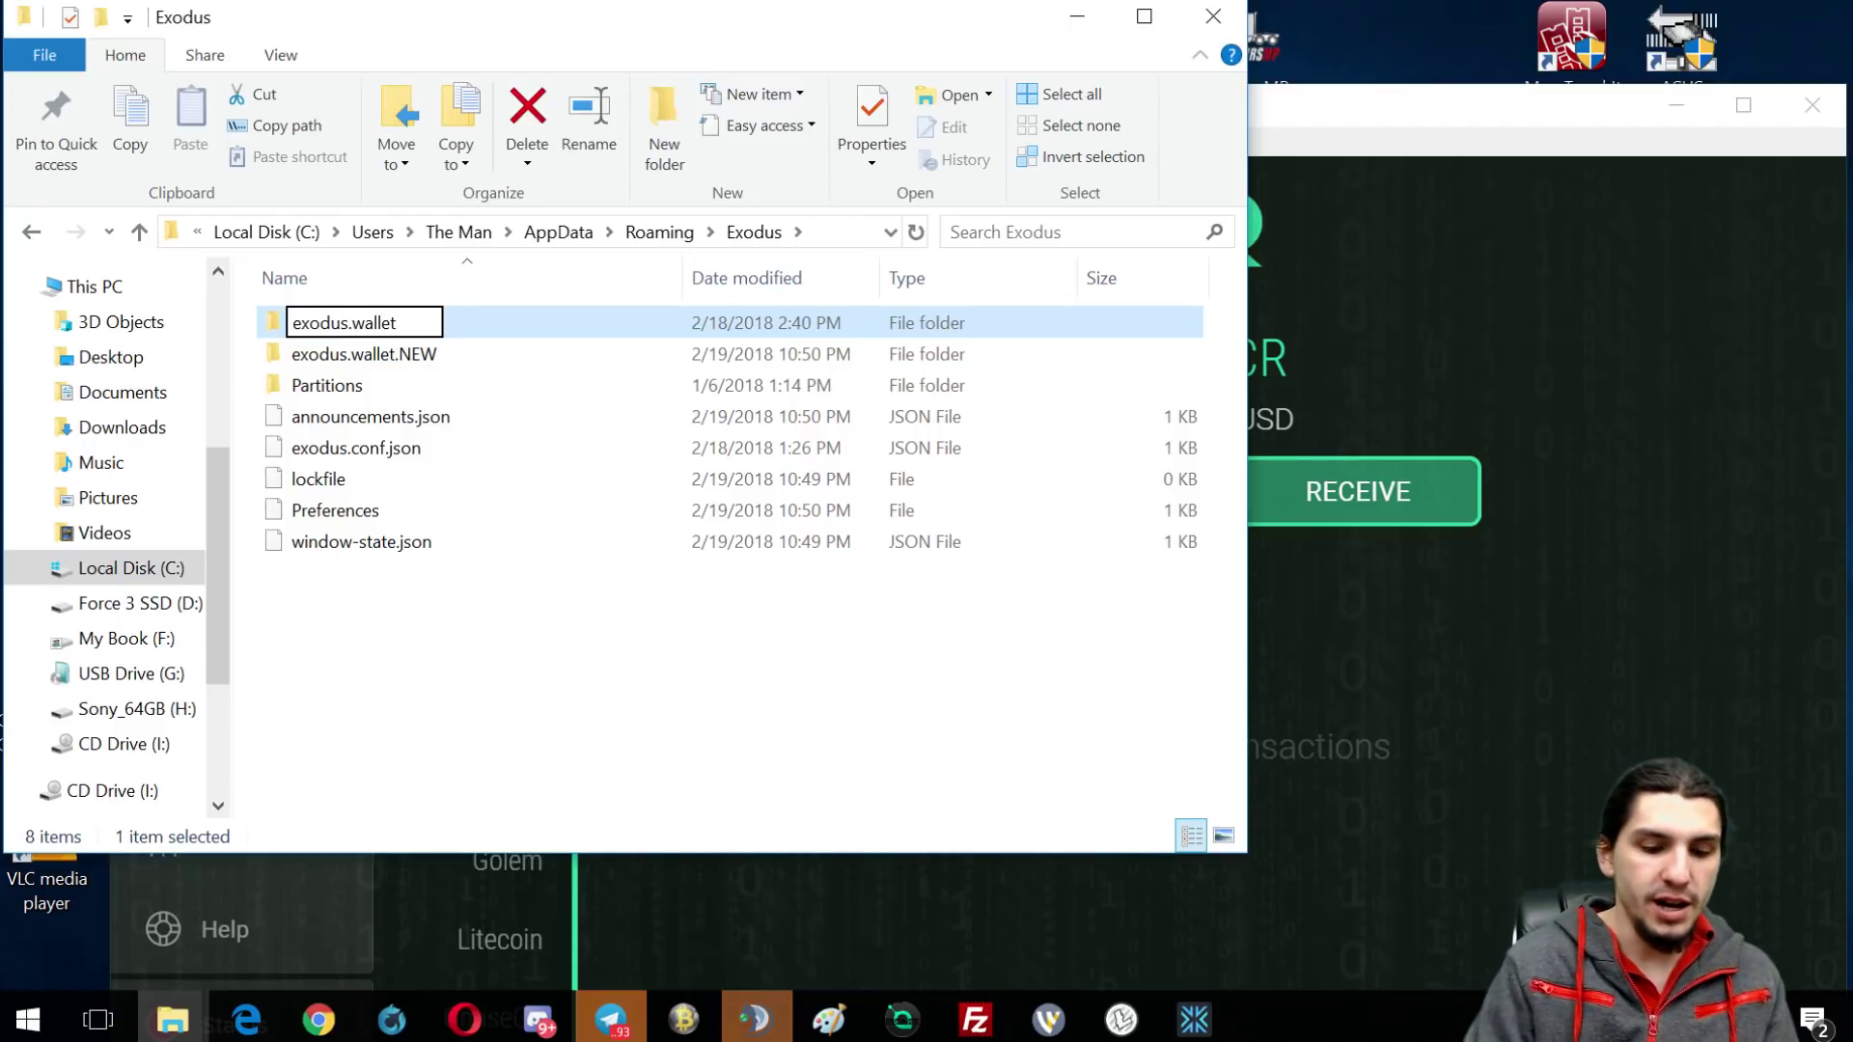
type(".OLDFORK")
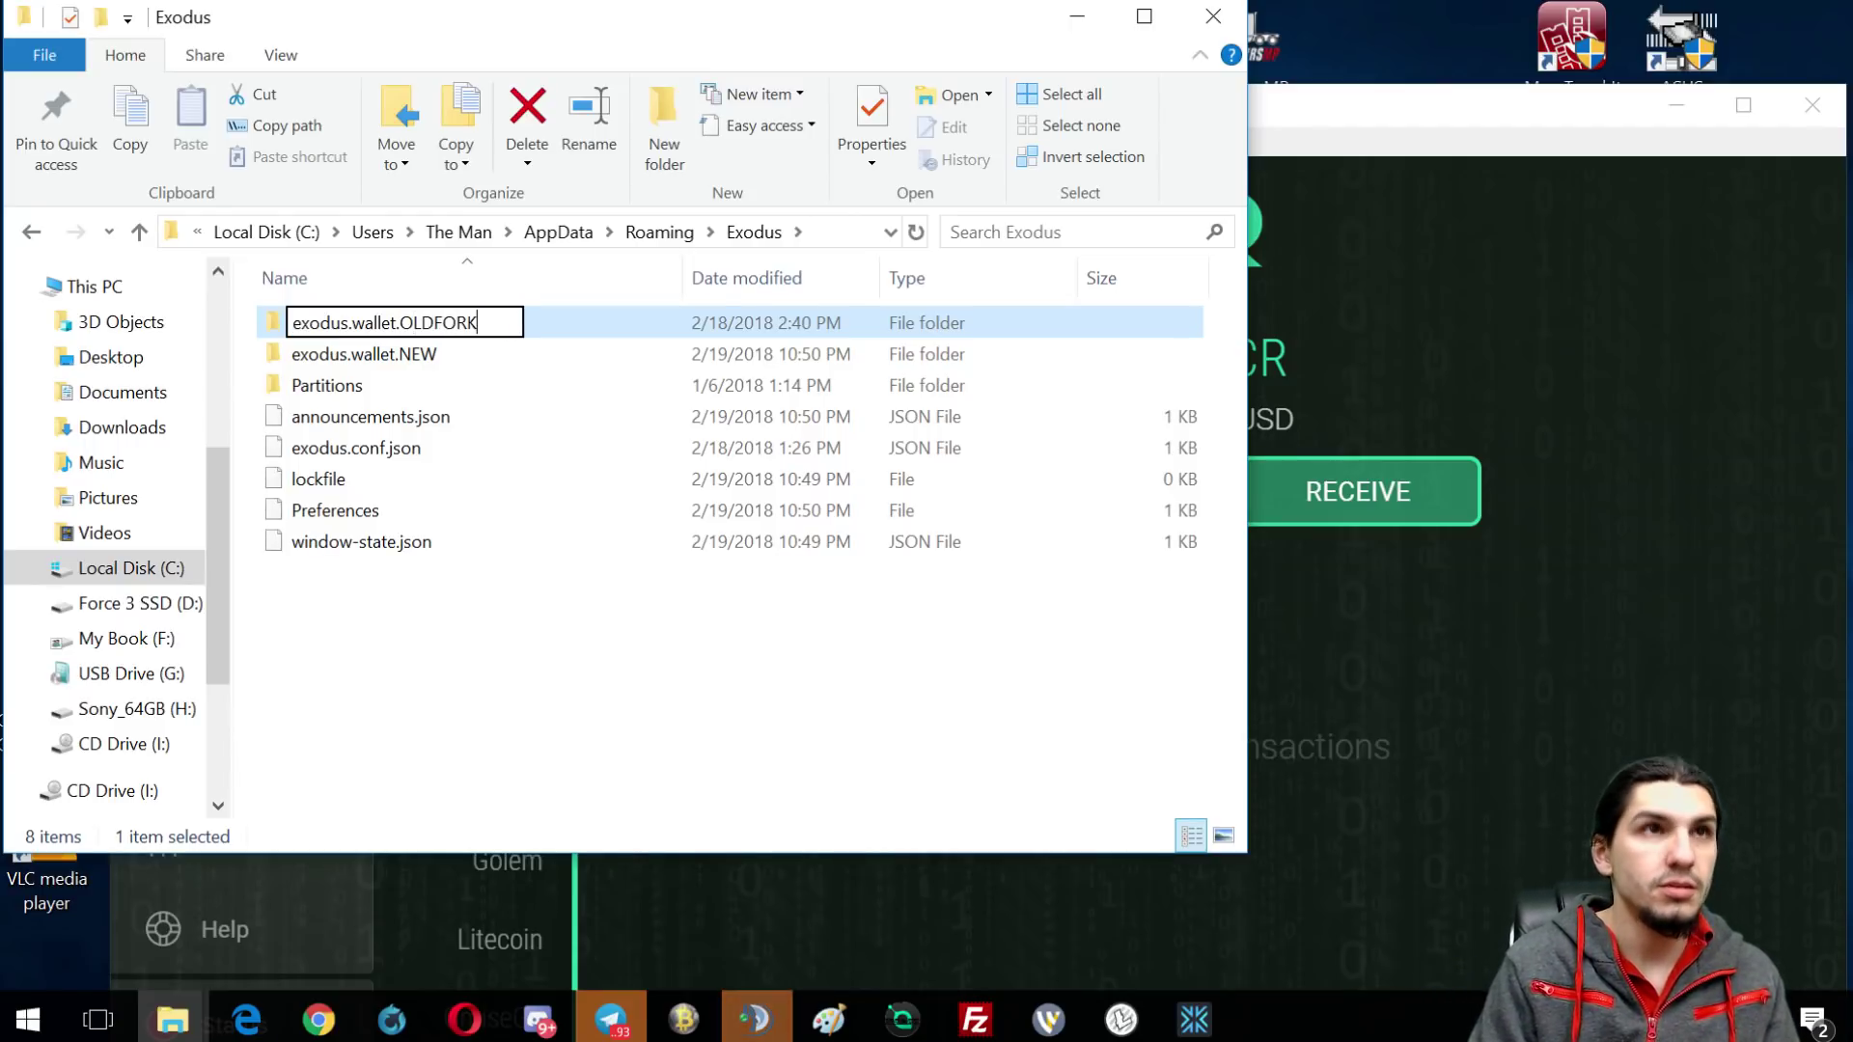
key("Return")
- Rename the exodus.wallet.NEW folder as exodus.wallet
left_click(399, 322)
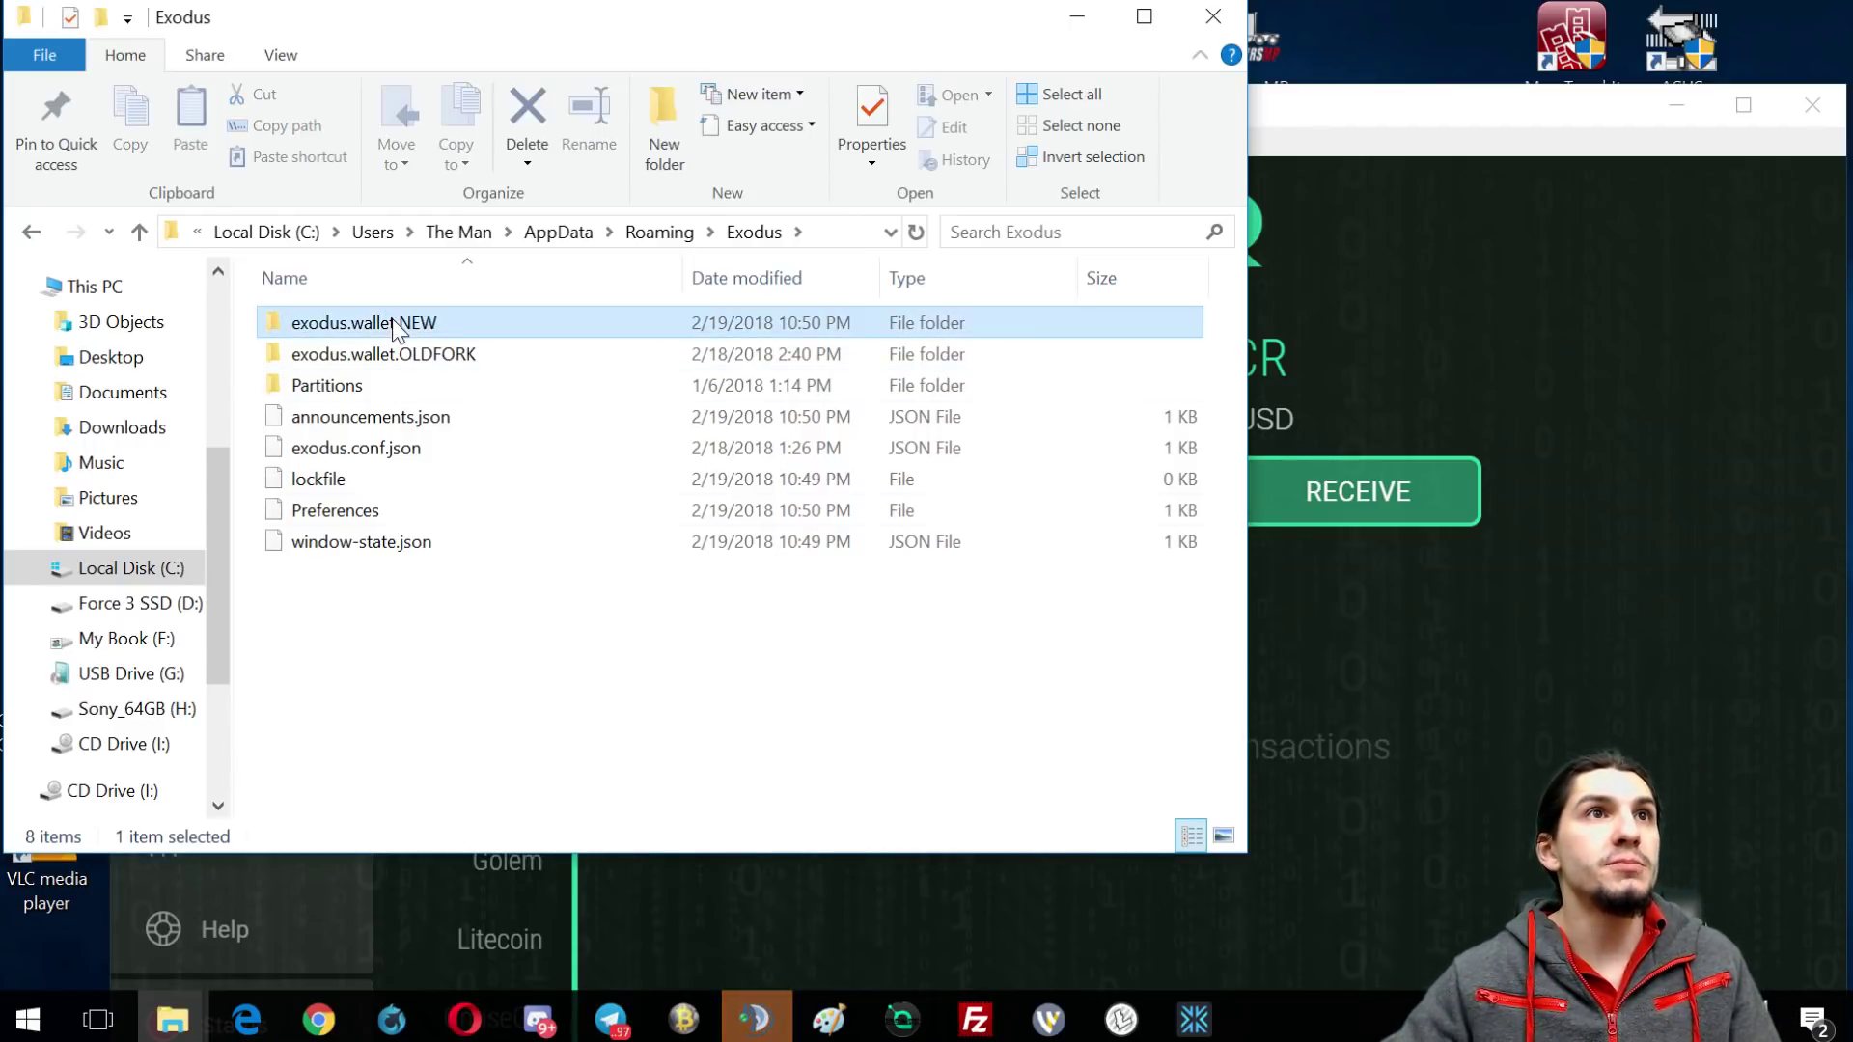
key("F2")
key("Escape")
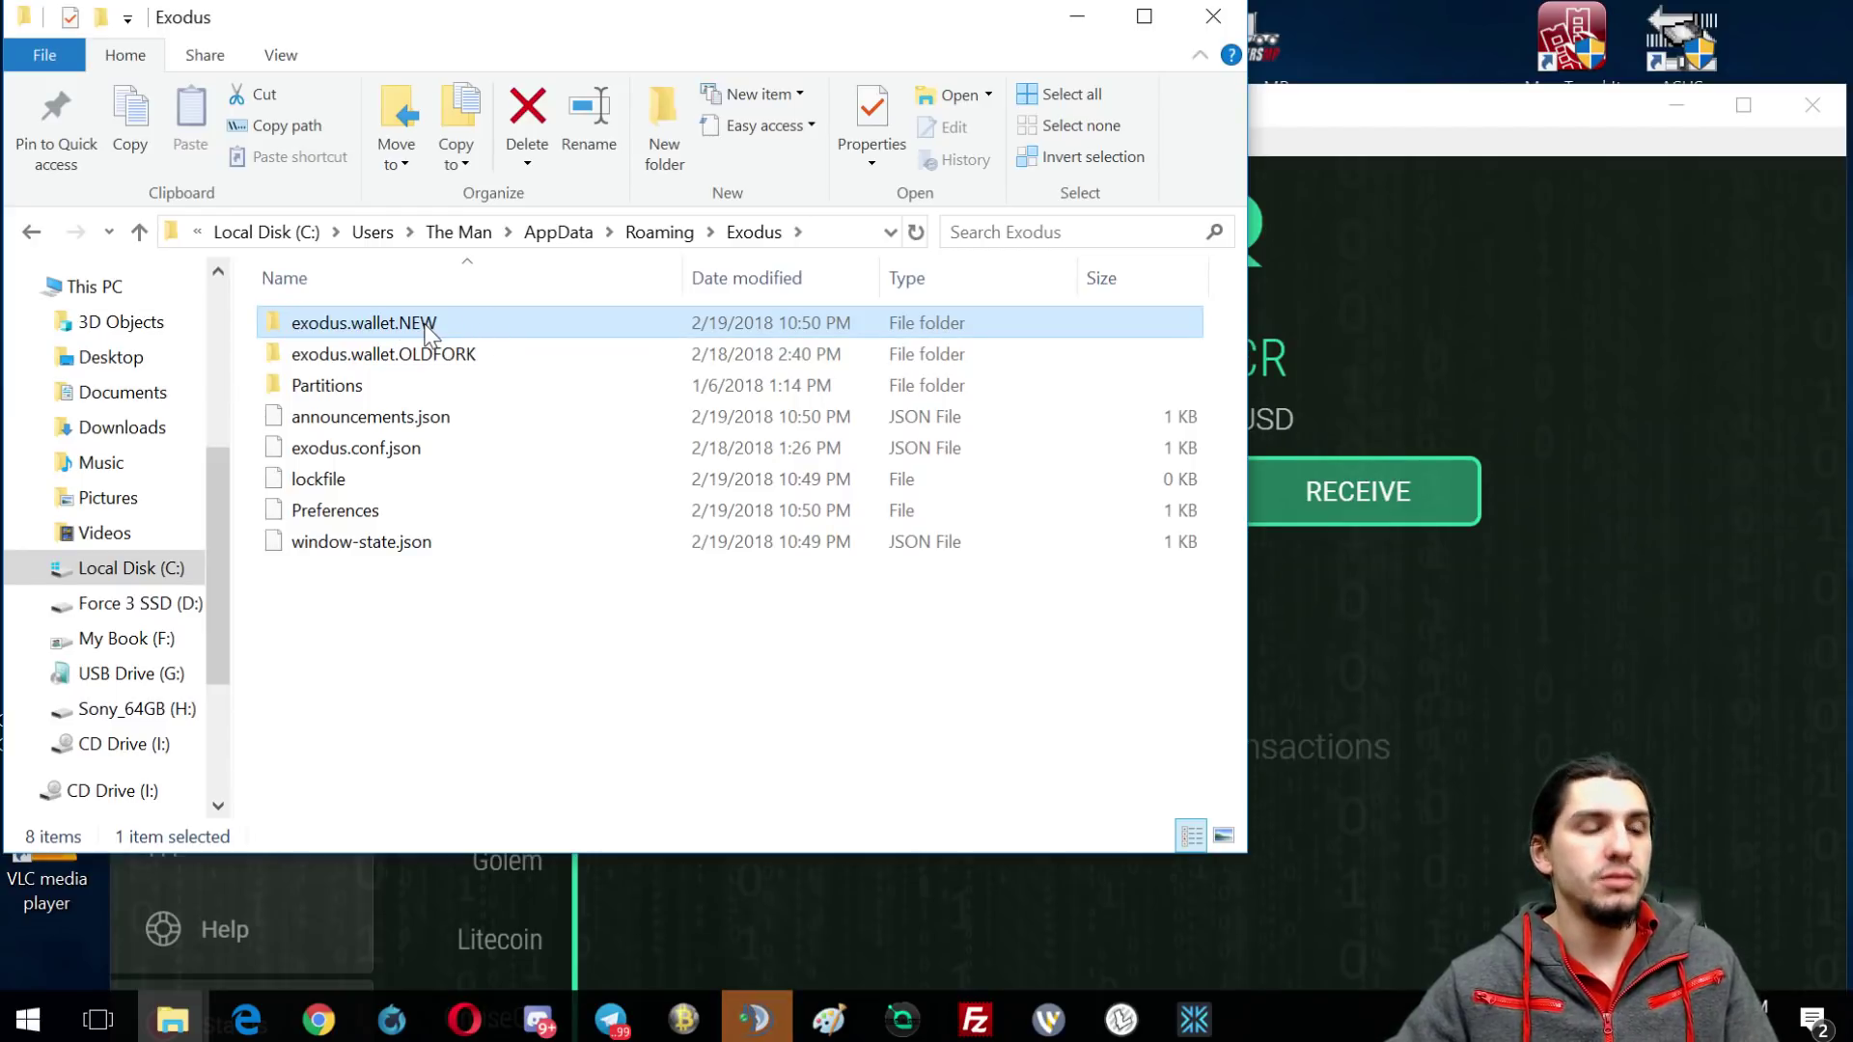
key("F2")
key("End")
key("BackSpace")
key("BackSpace")
key("BackSpace")
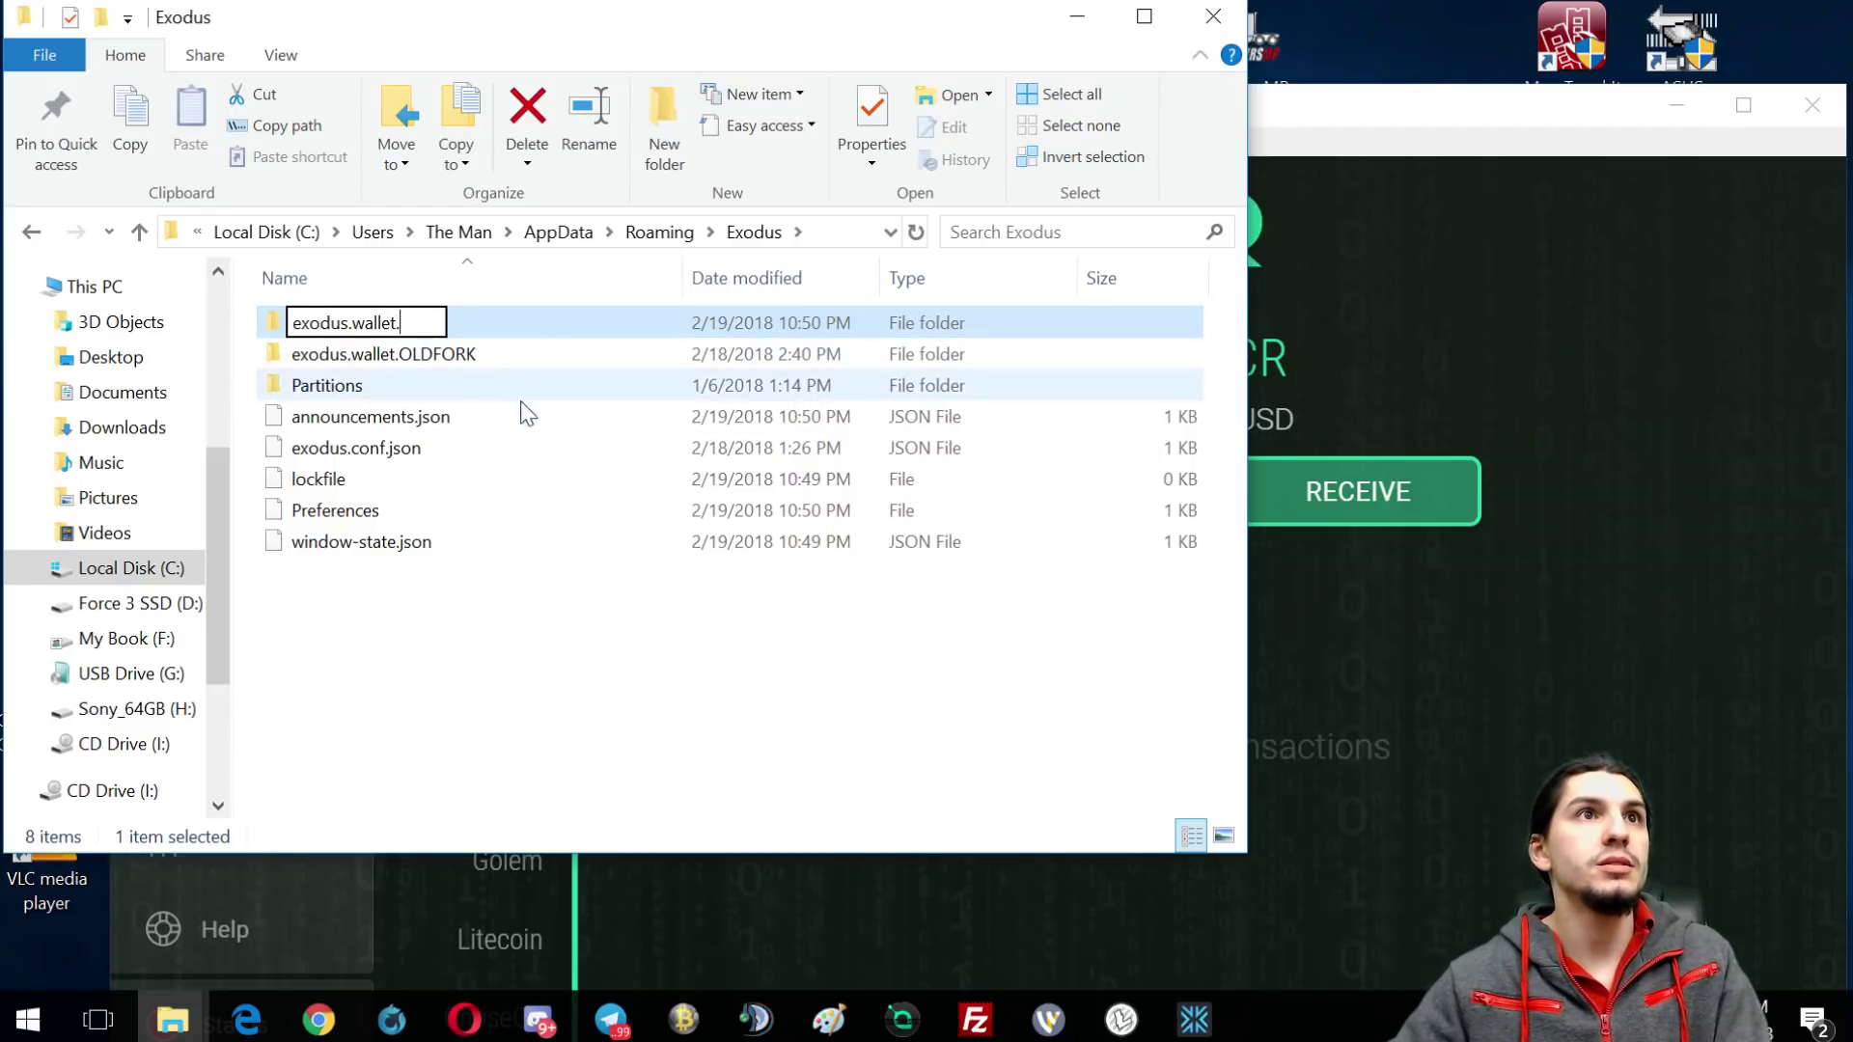
left_click(583, 772)
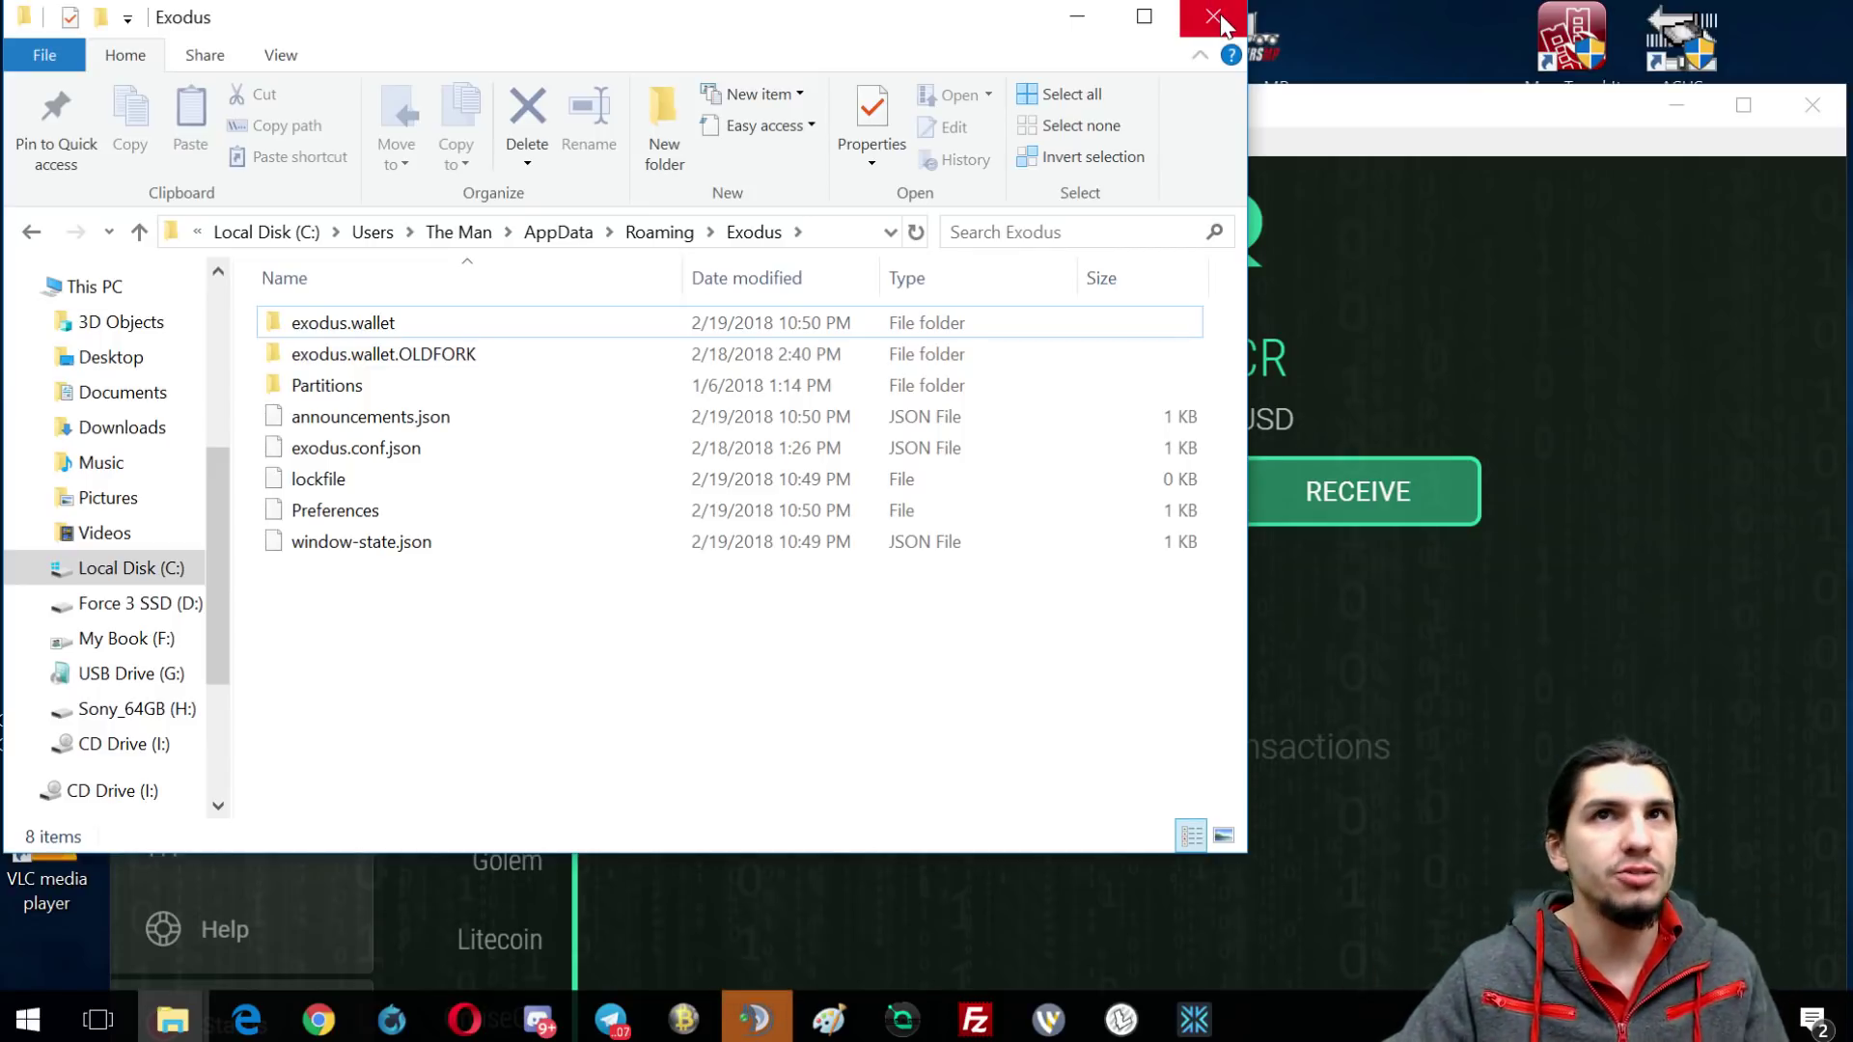
- Close the Exodus folder window and move the Exodus wallet window higher on the desktop
left_click(1213, 19)
left_click_drag(1334, 114, 1311, 31)
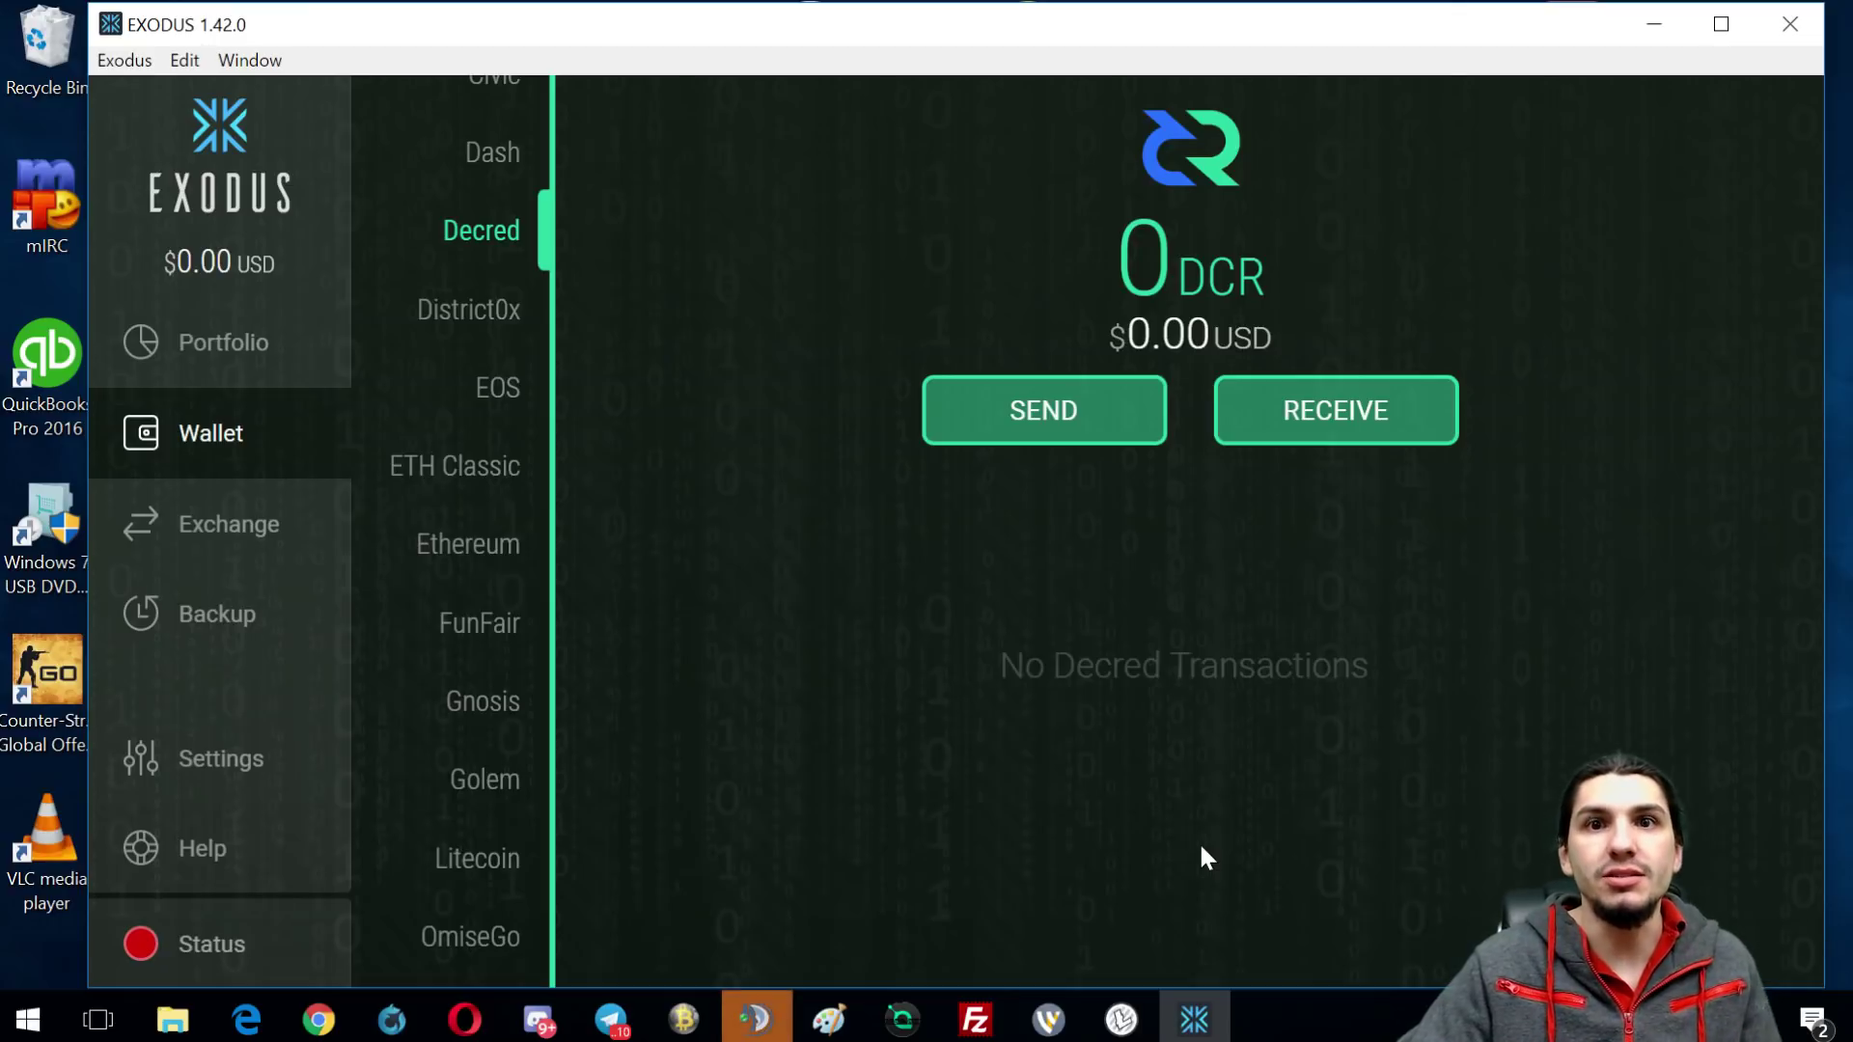
- Open Calculator, check the available balance in the LitecoinCash Core wallet, and enter 154.9 as the coin amount
key("XF86Calculator")
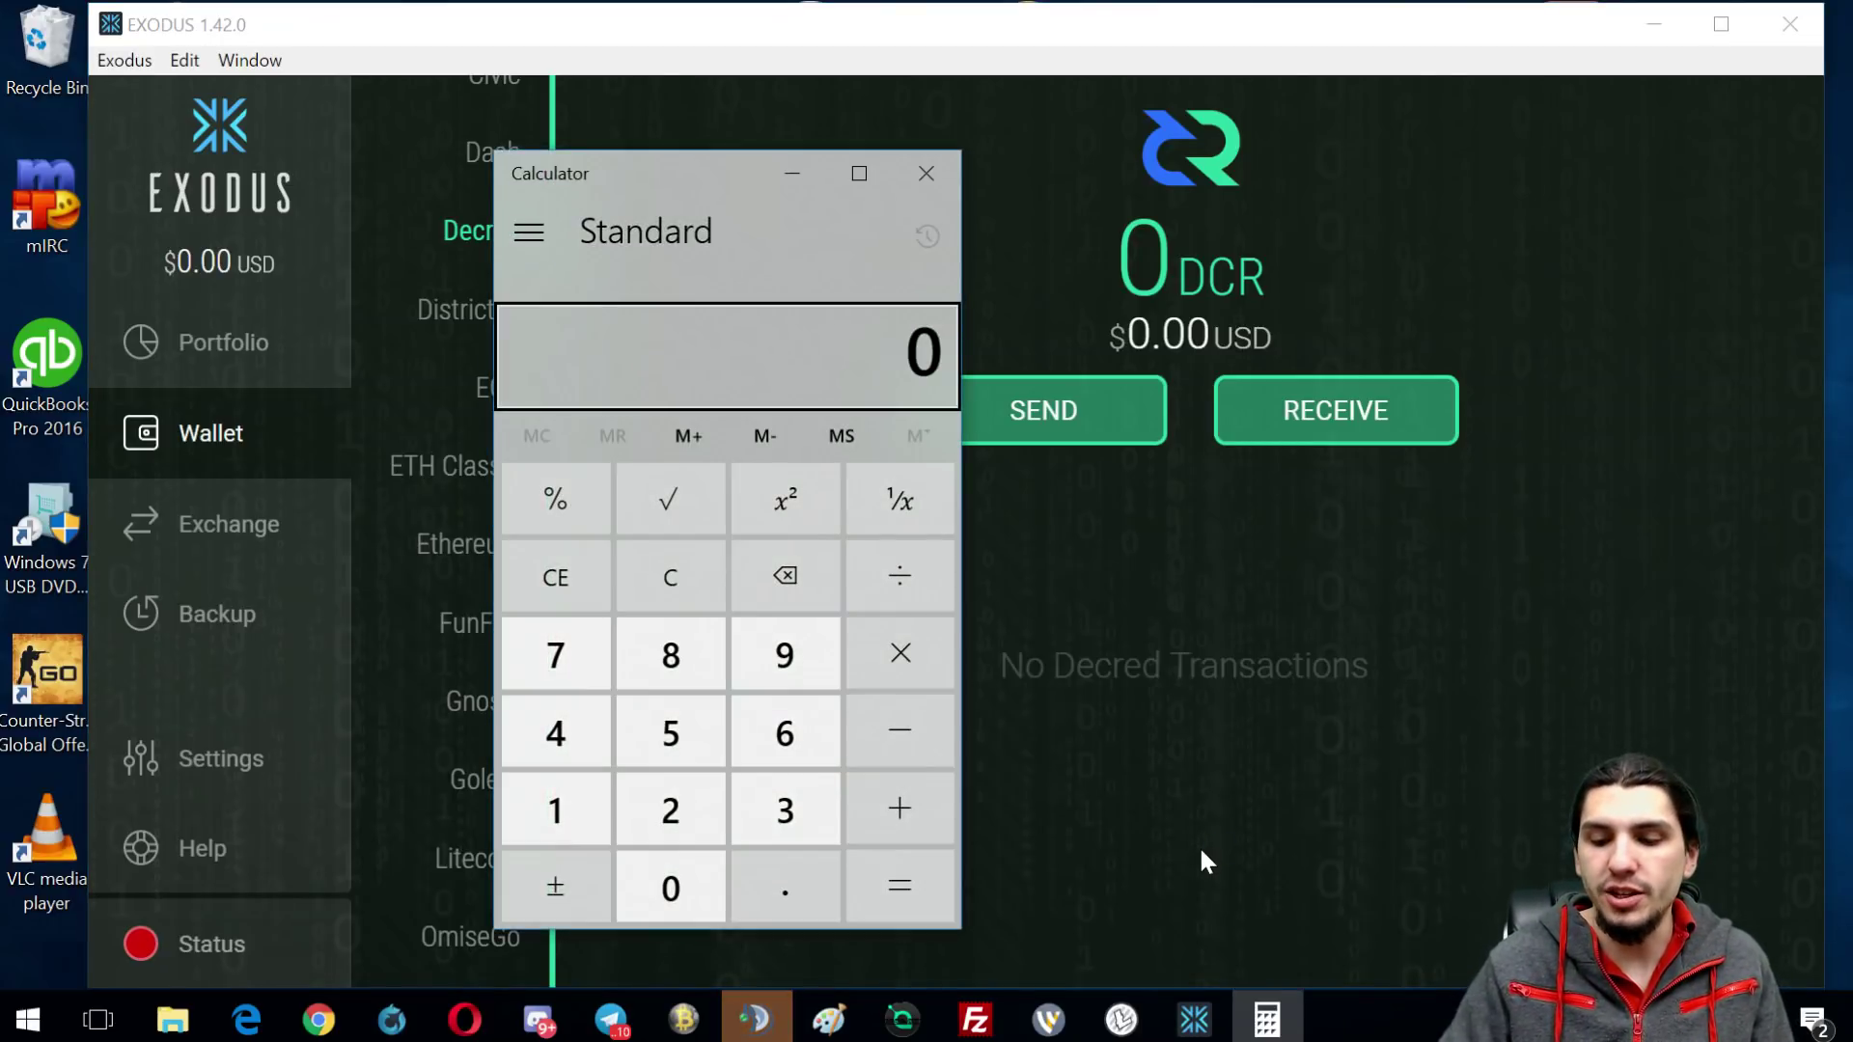
type("15.5")
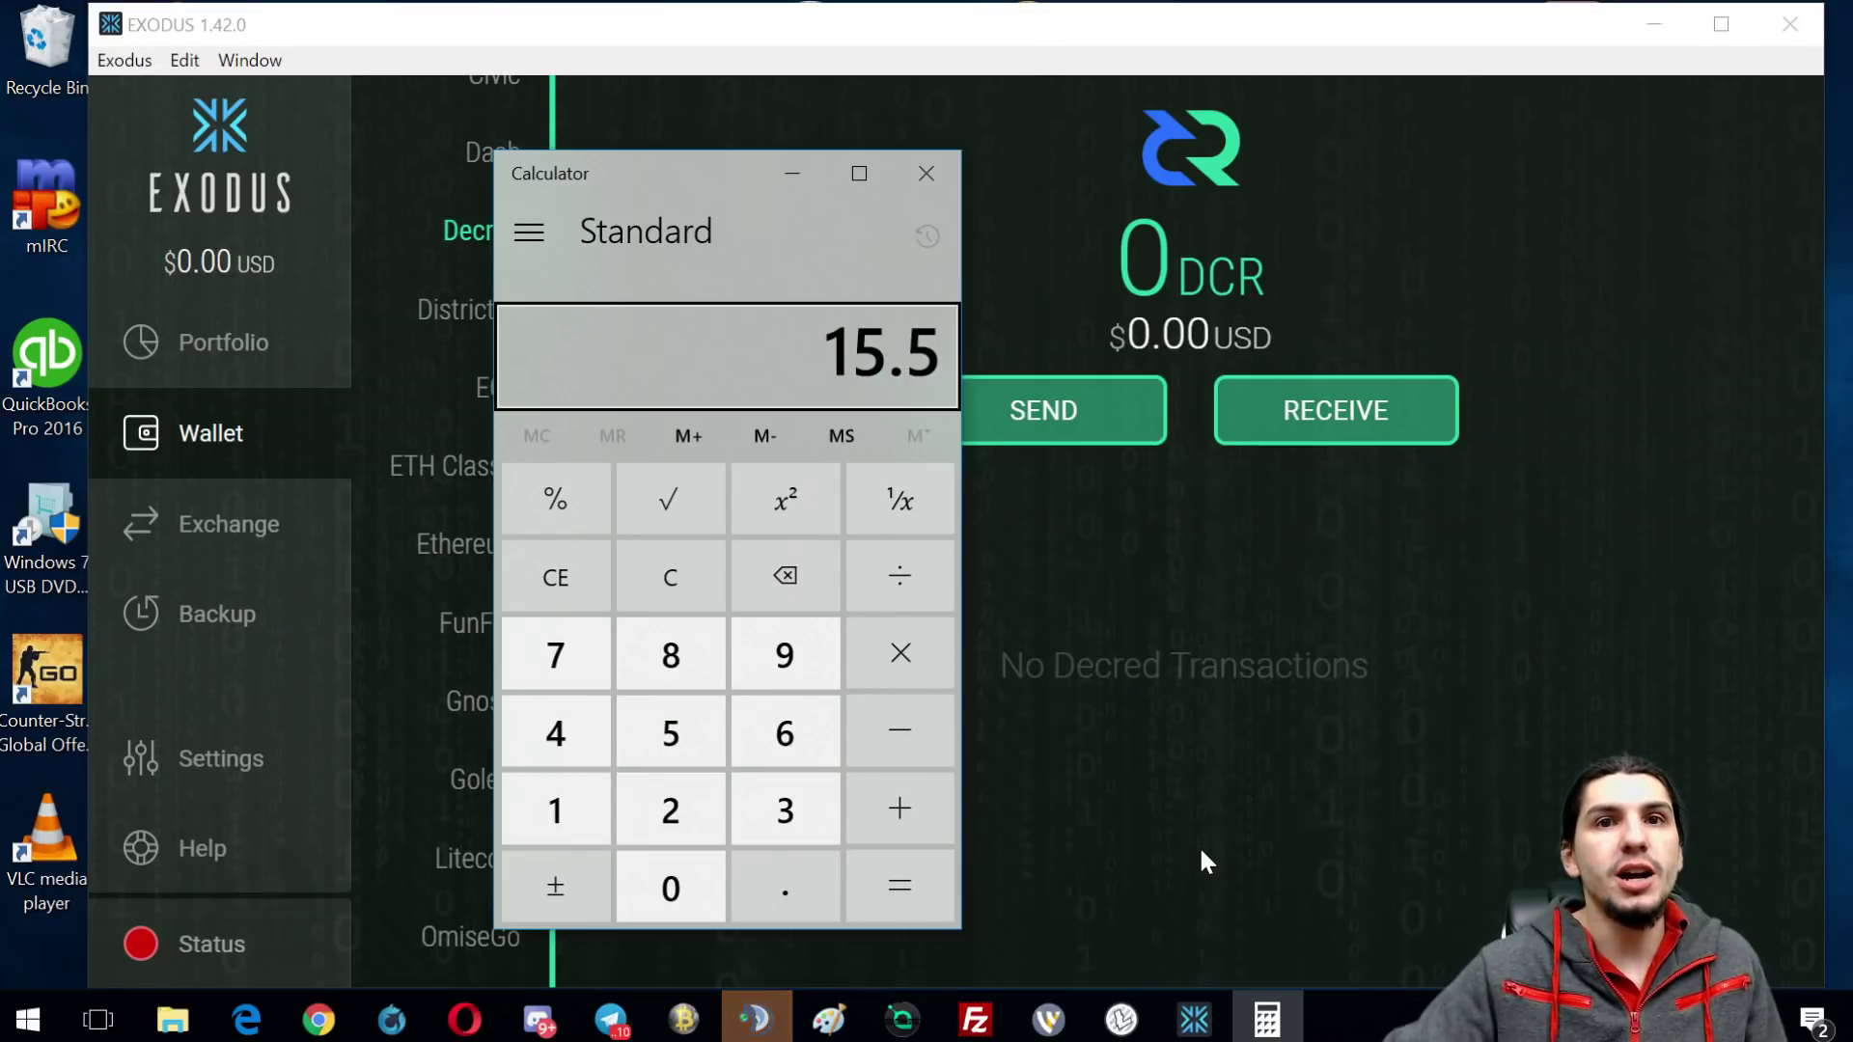
left_click(1122, 1018)
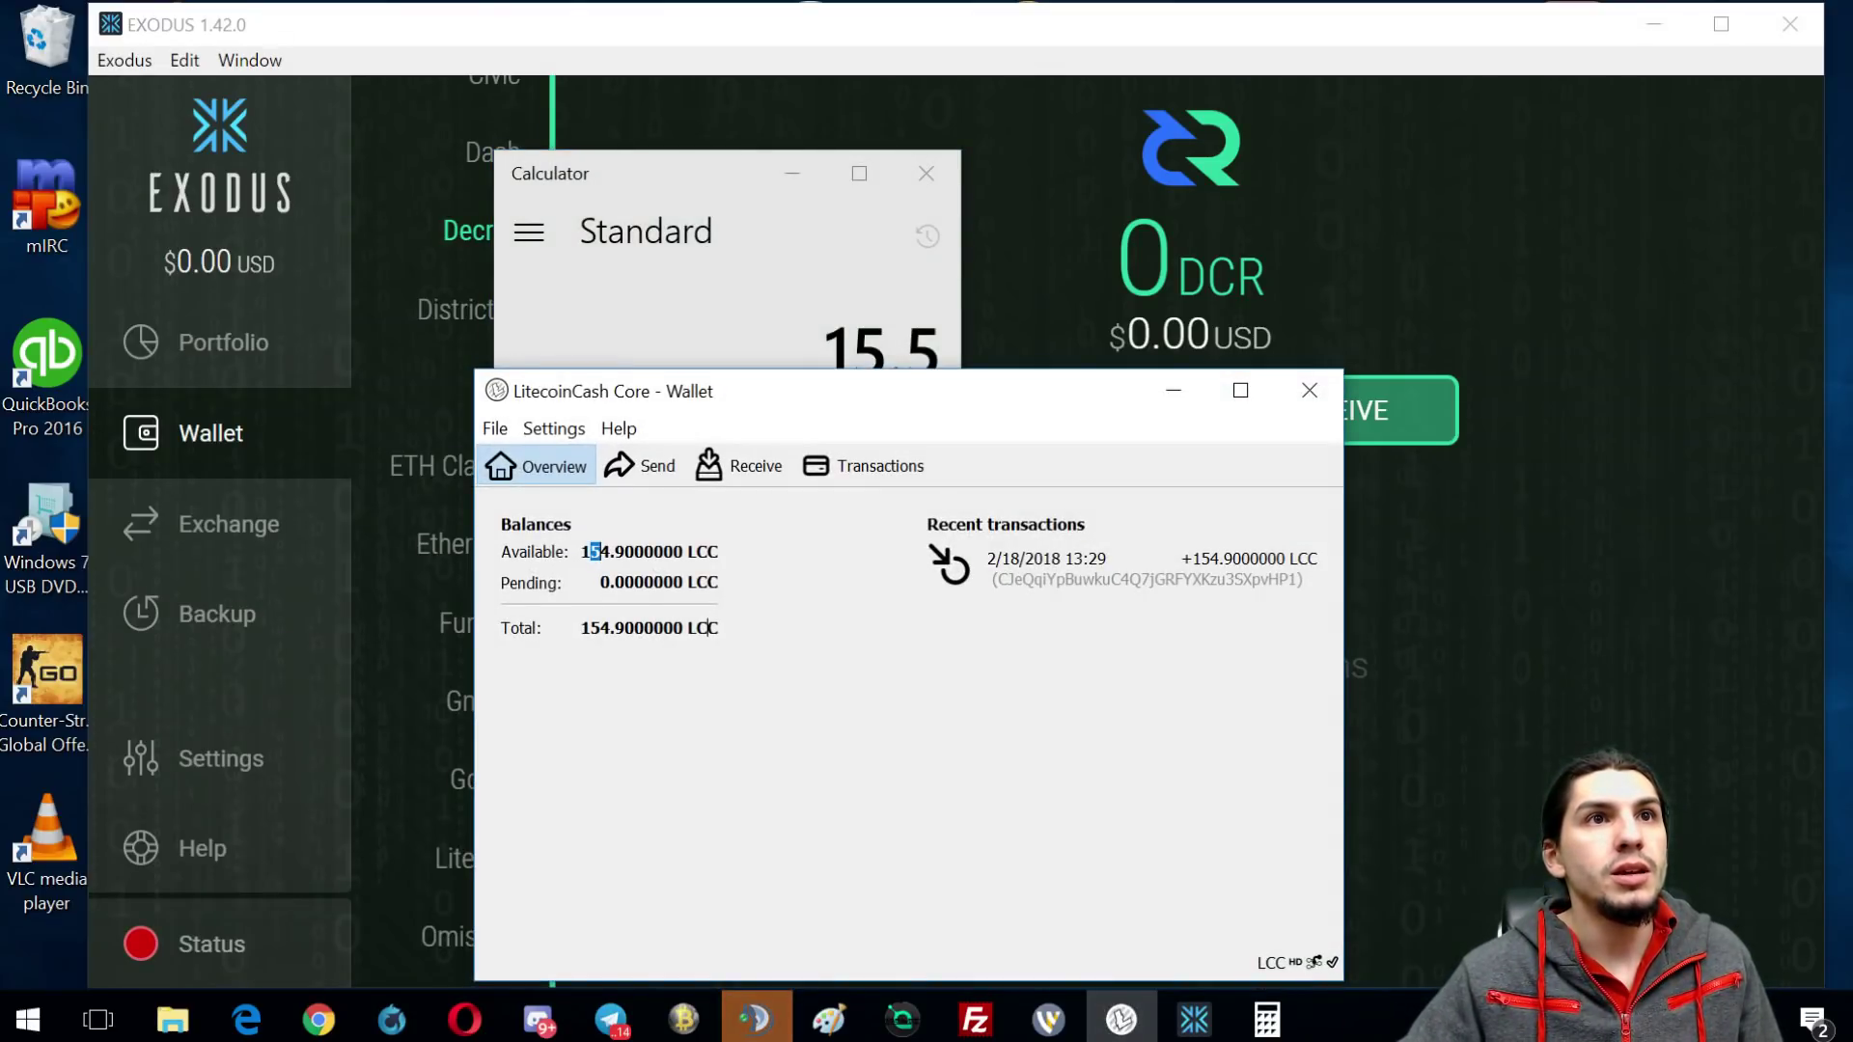
left_click(724, 170)
type("15")
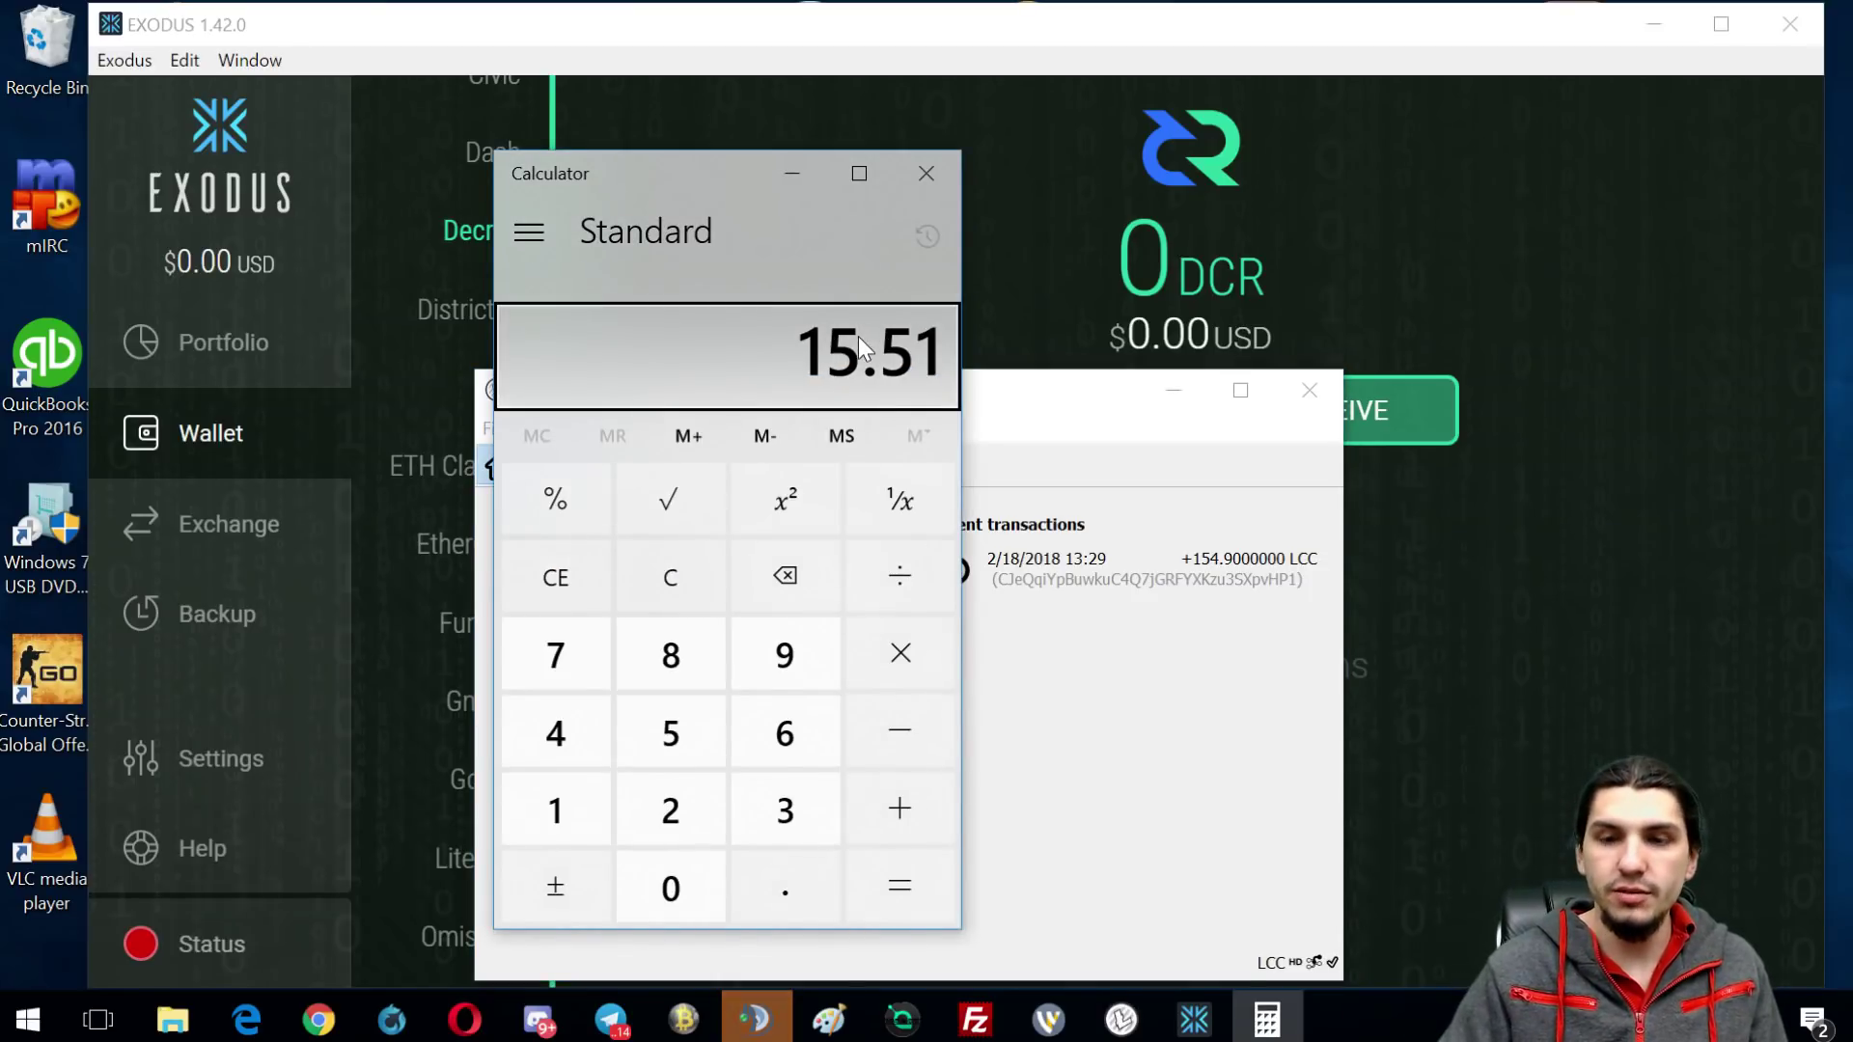
key("BackSpace")
key("BackSpace")
key("BackSpace")
key("BackSpace")
key("BackSpace")
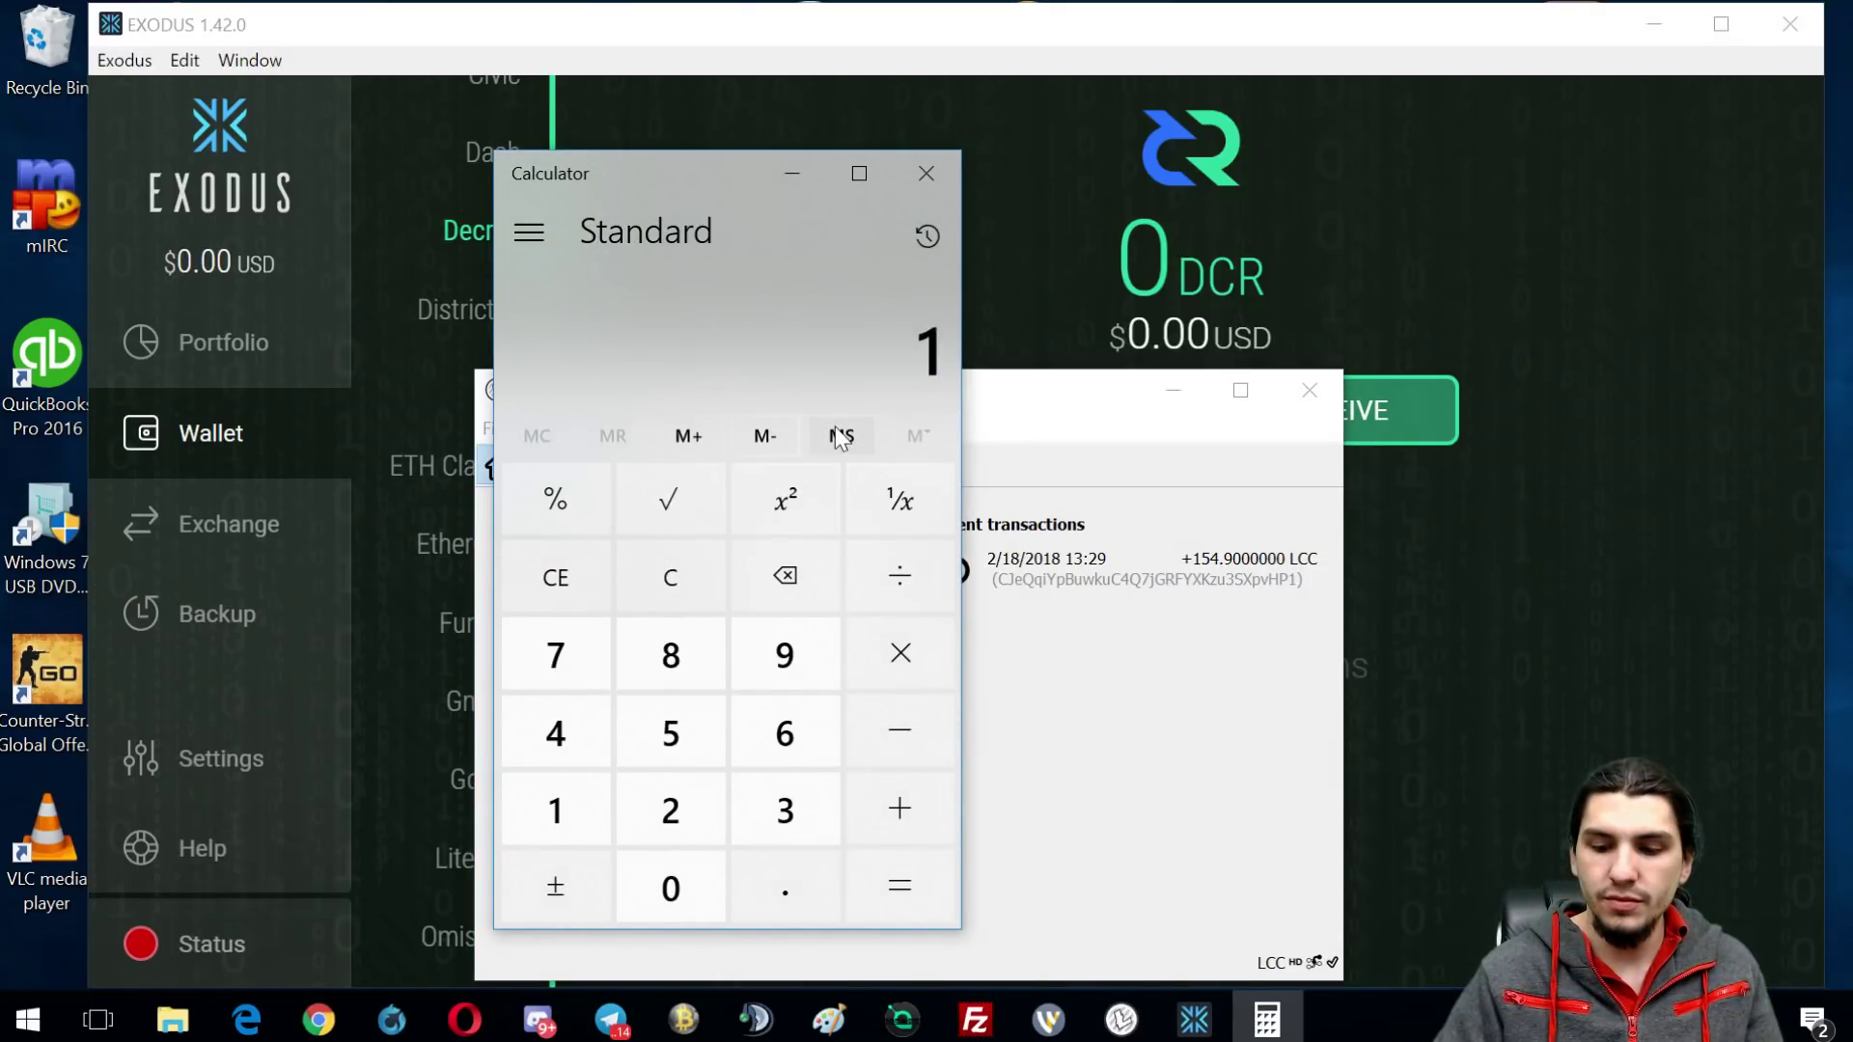
type("54.9")
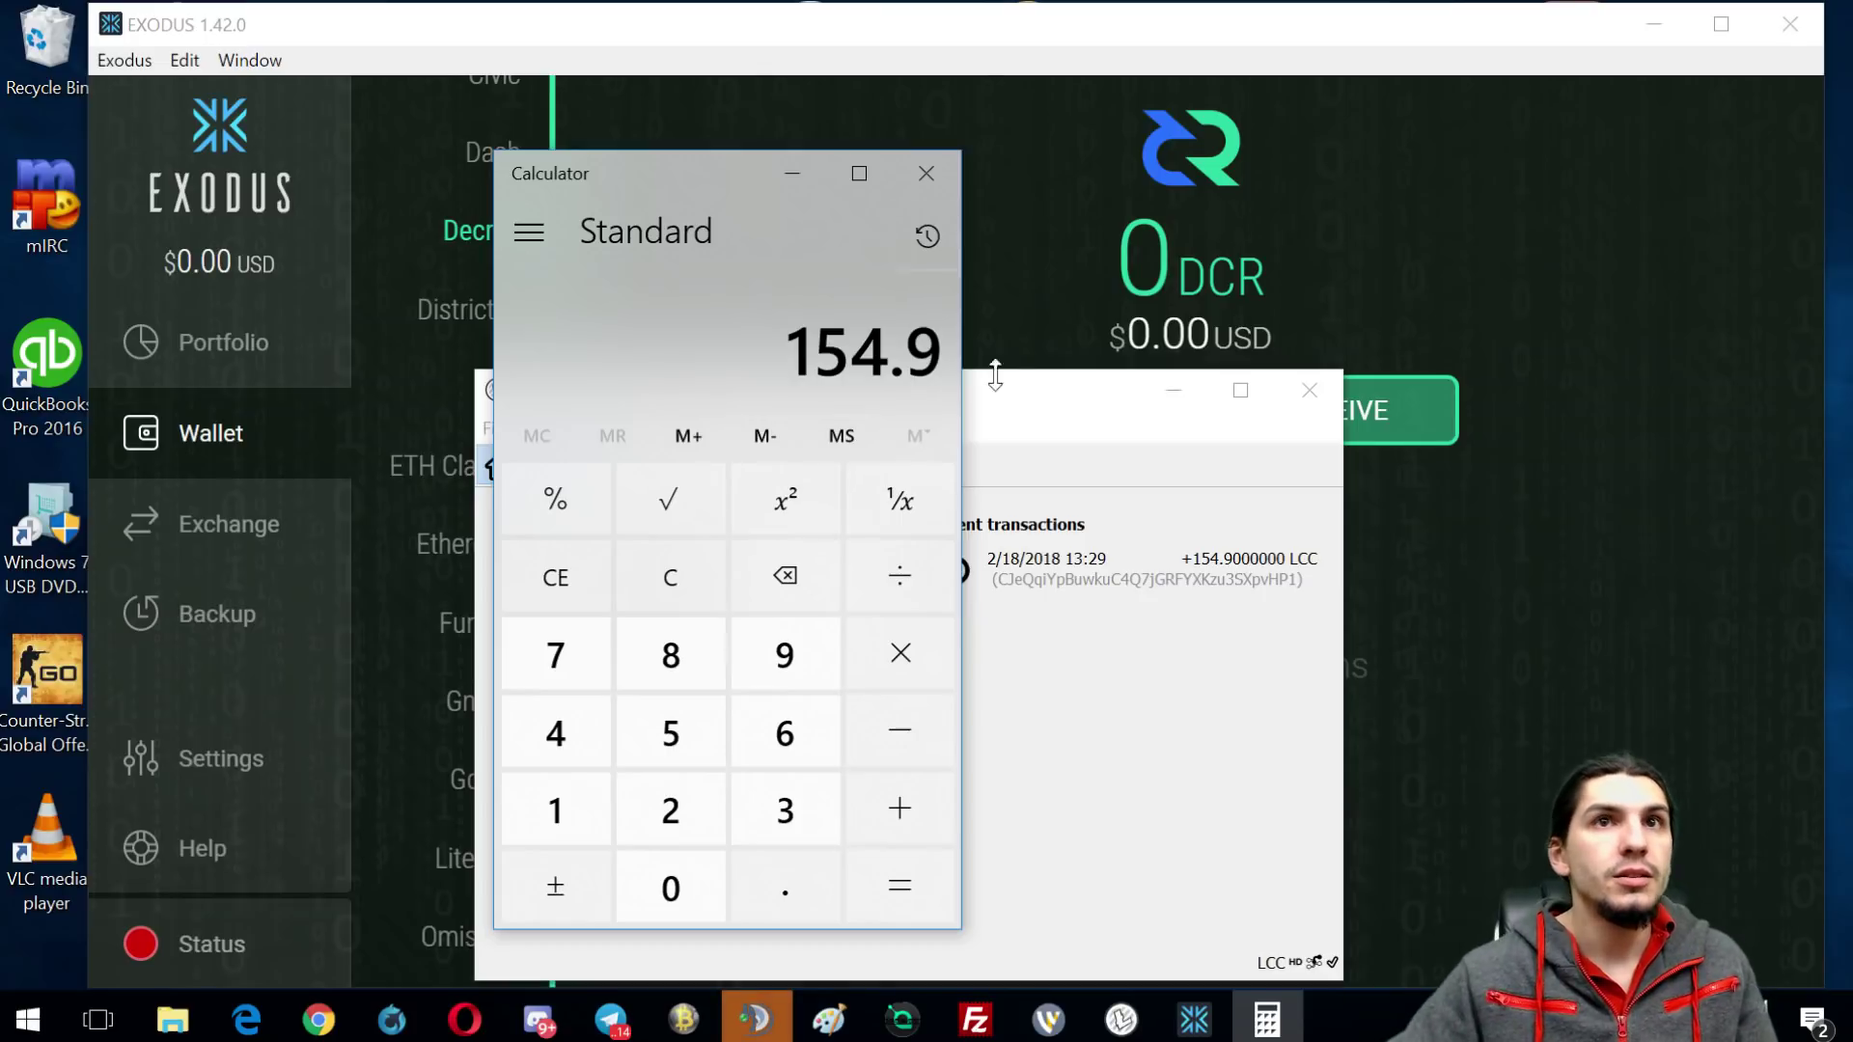
- Check the LCC/BTC price on YoBit in Waterfox and multiply the coin amount in Calculator by 0.000564
mouse_move(400, 1027)
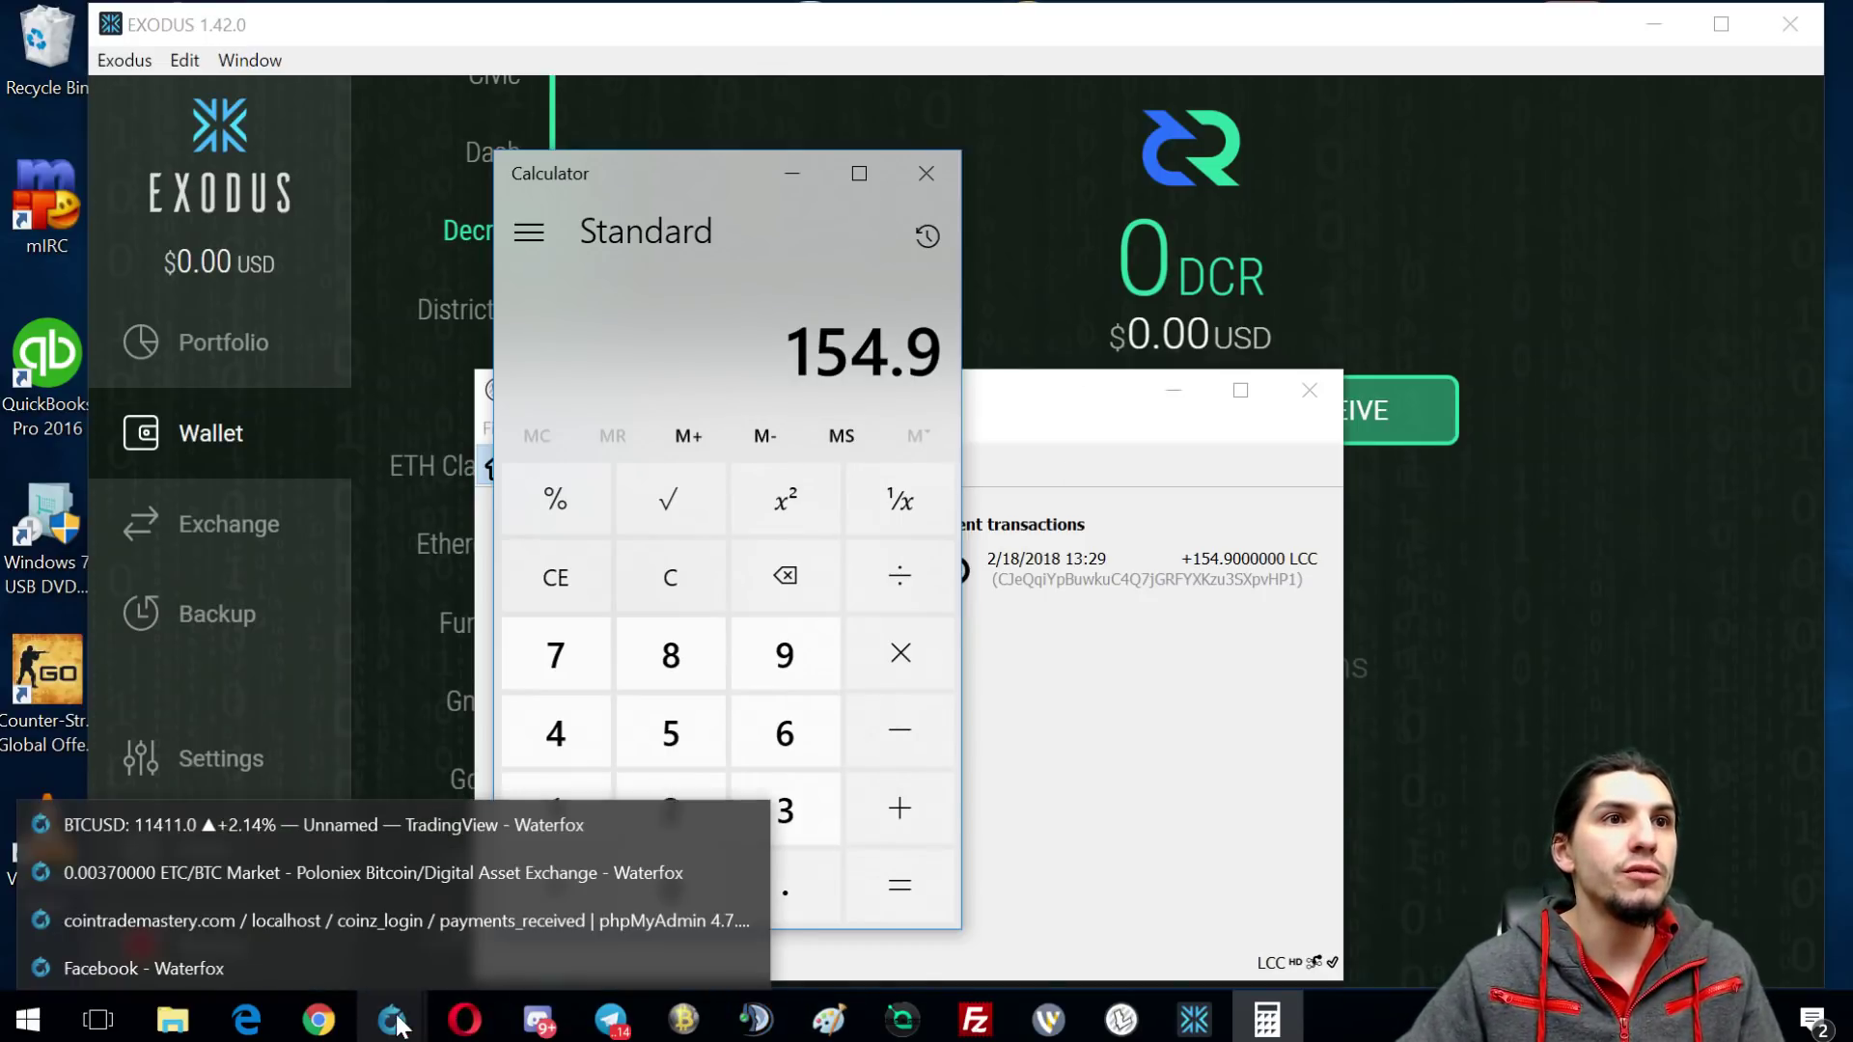
left_click(473, 888)
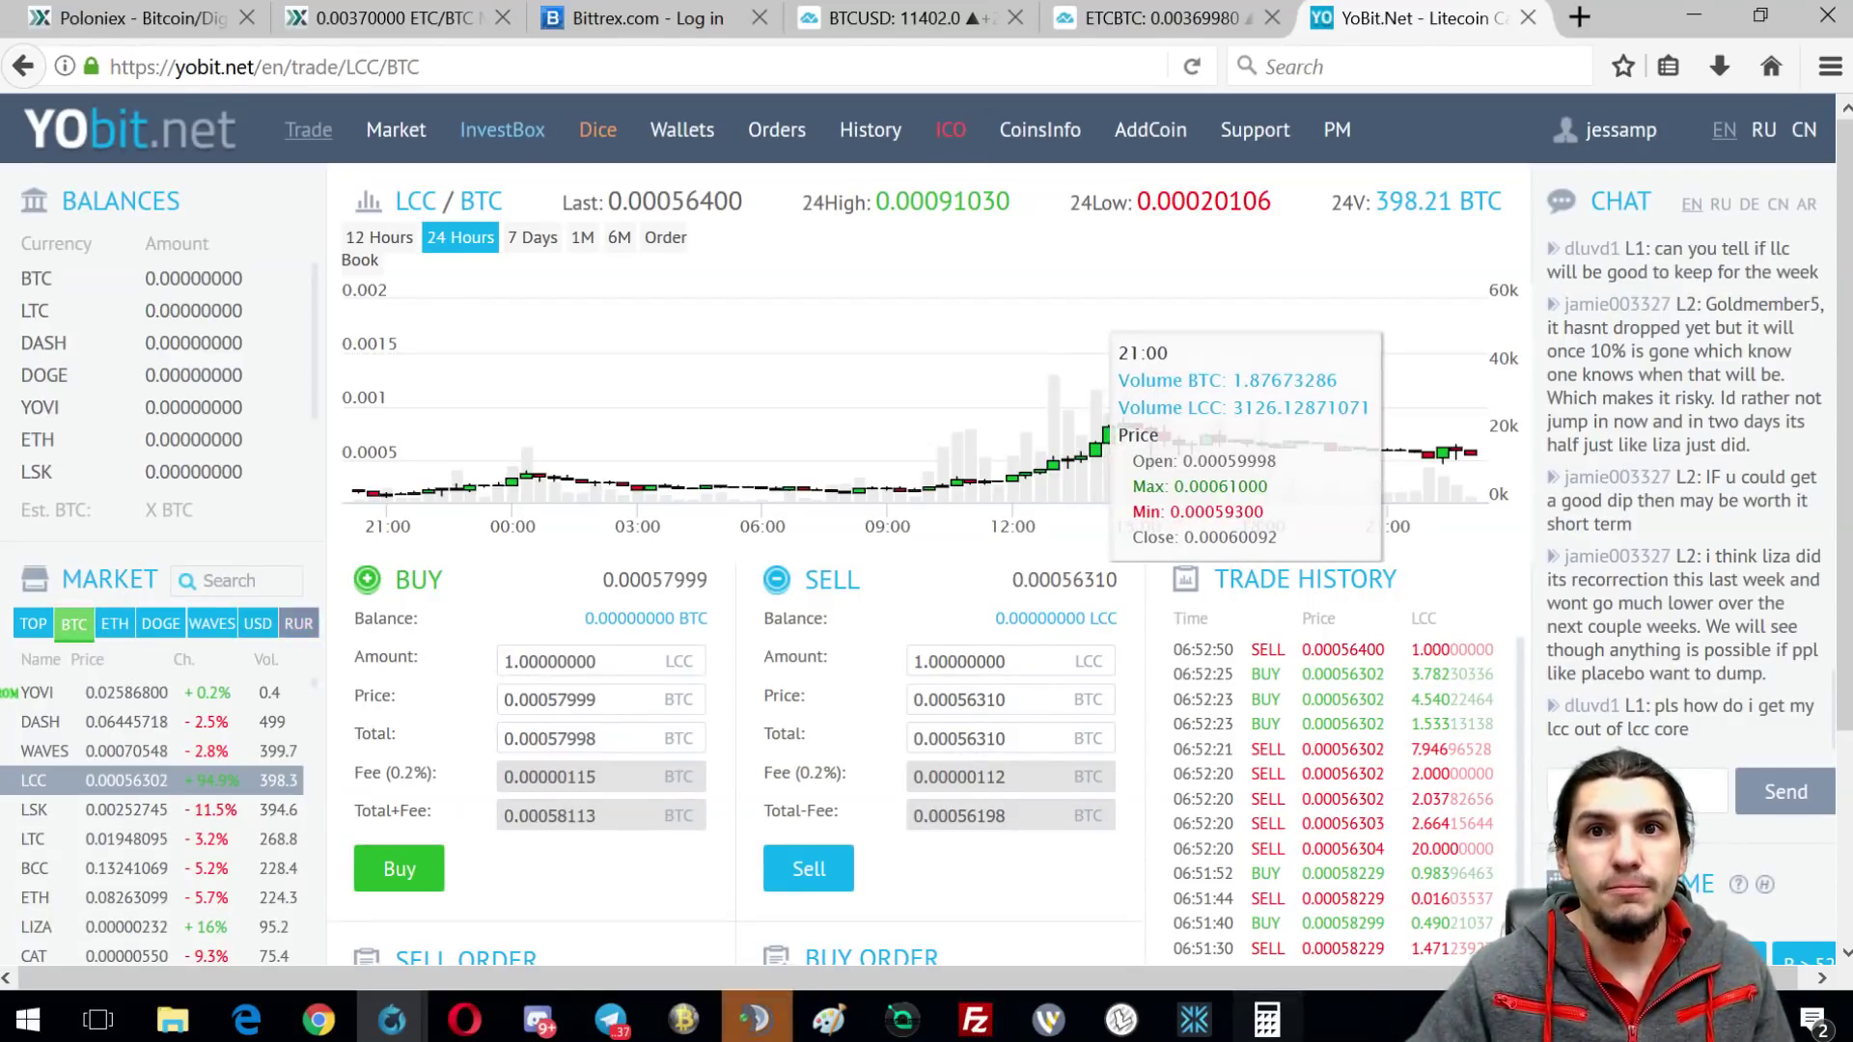
key("alt+Tab")
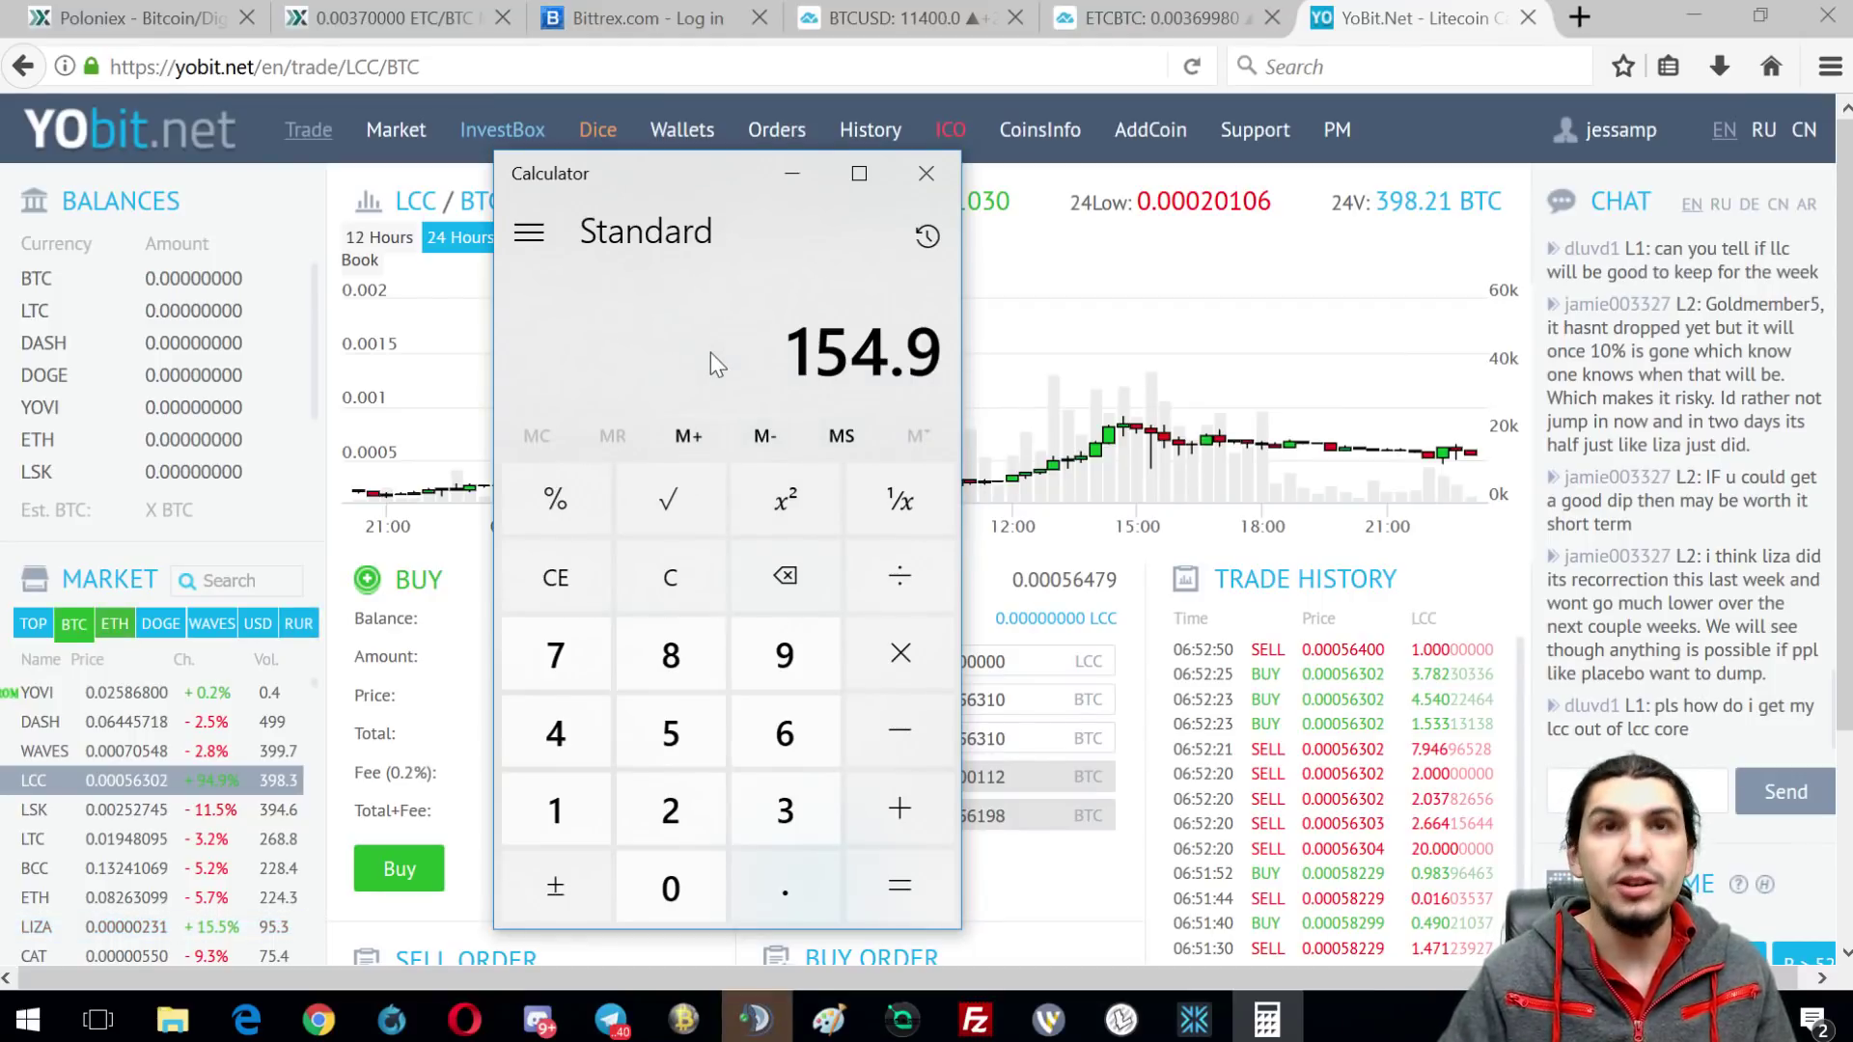
key("asterisk")
type("0.00")
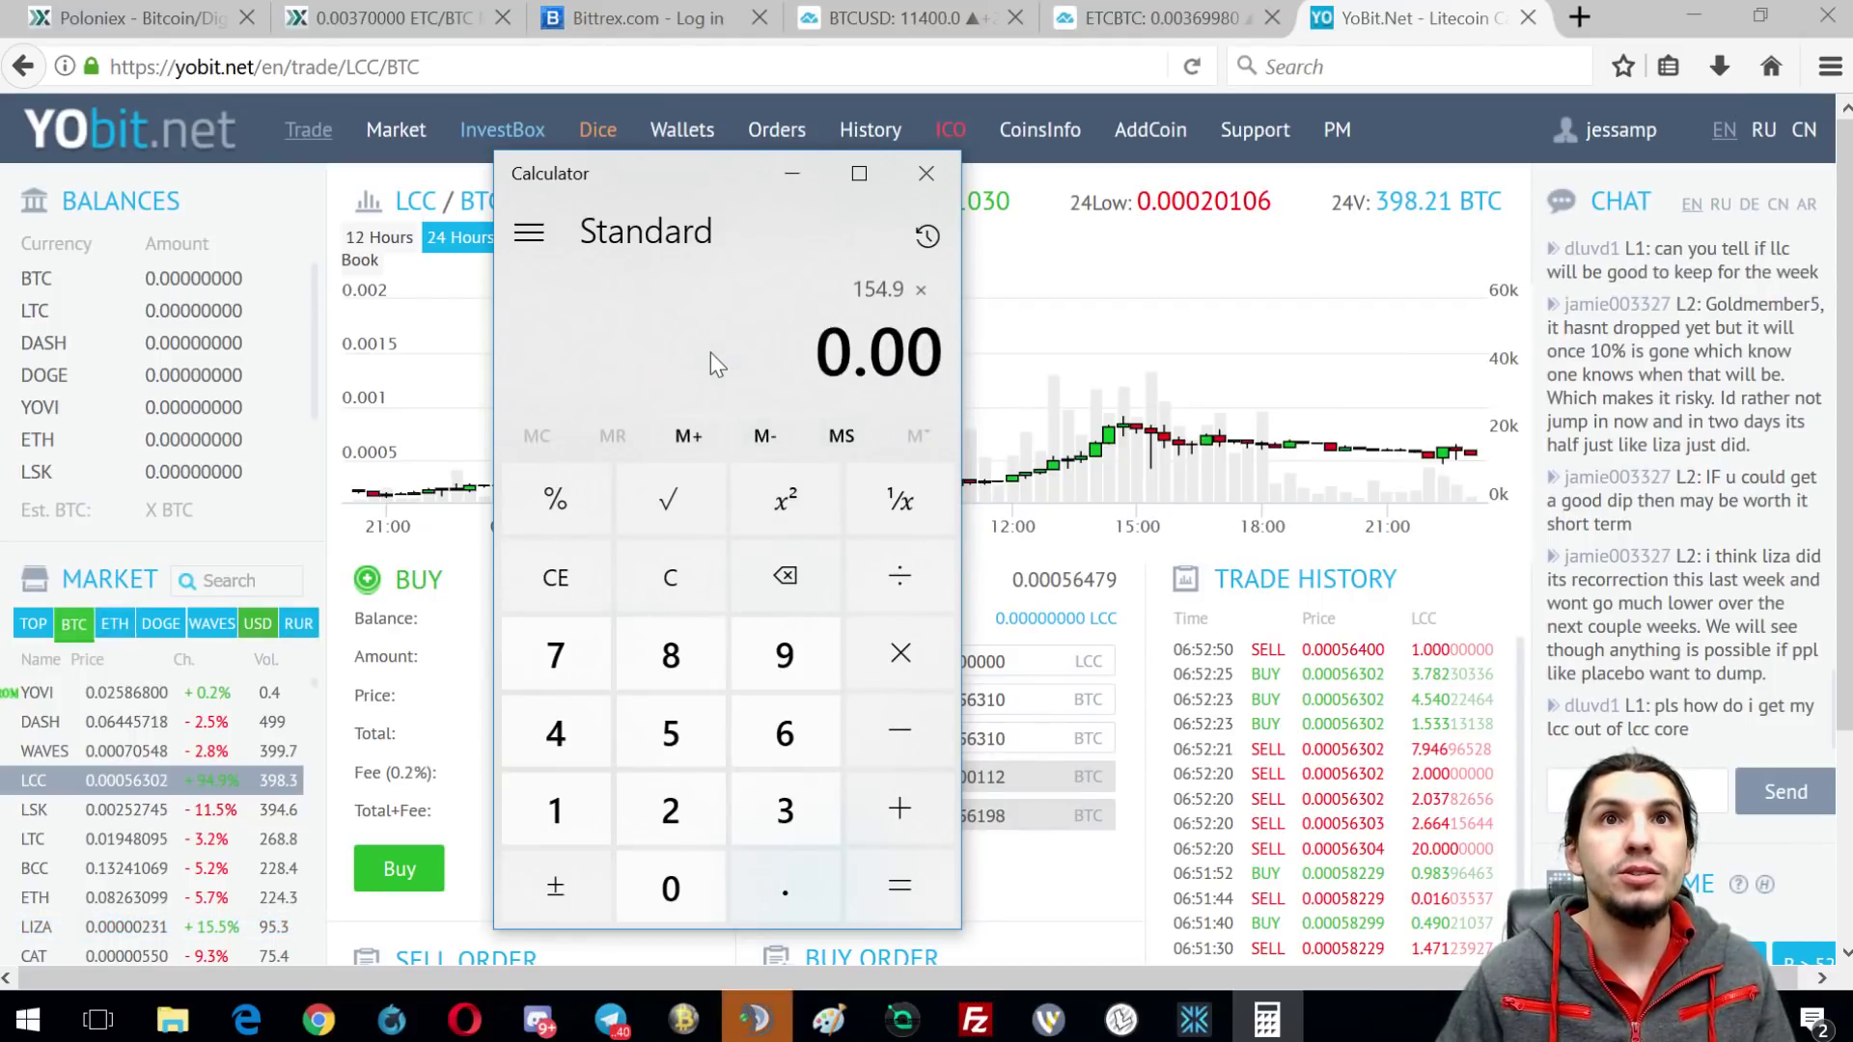
type("056")
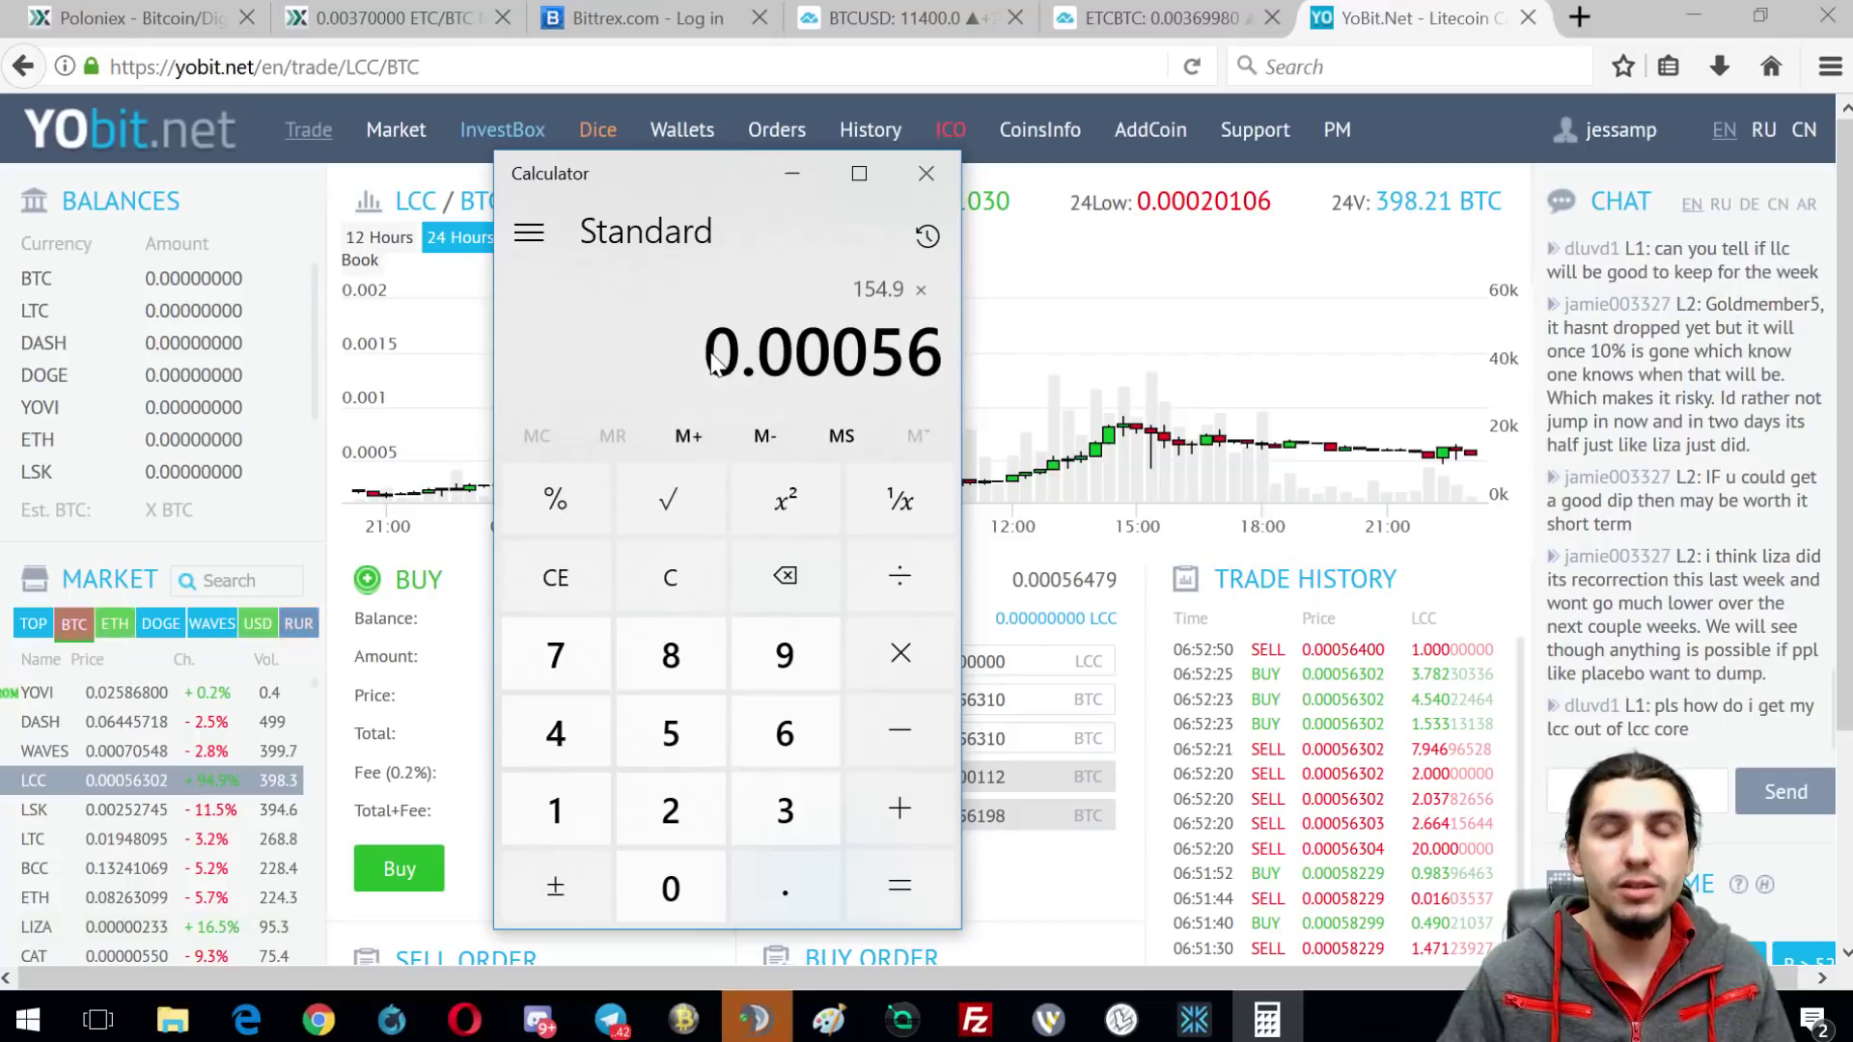
type("4")
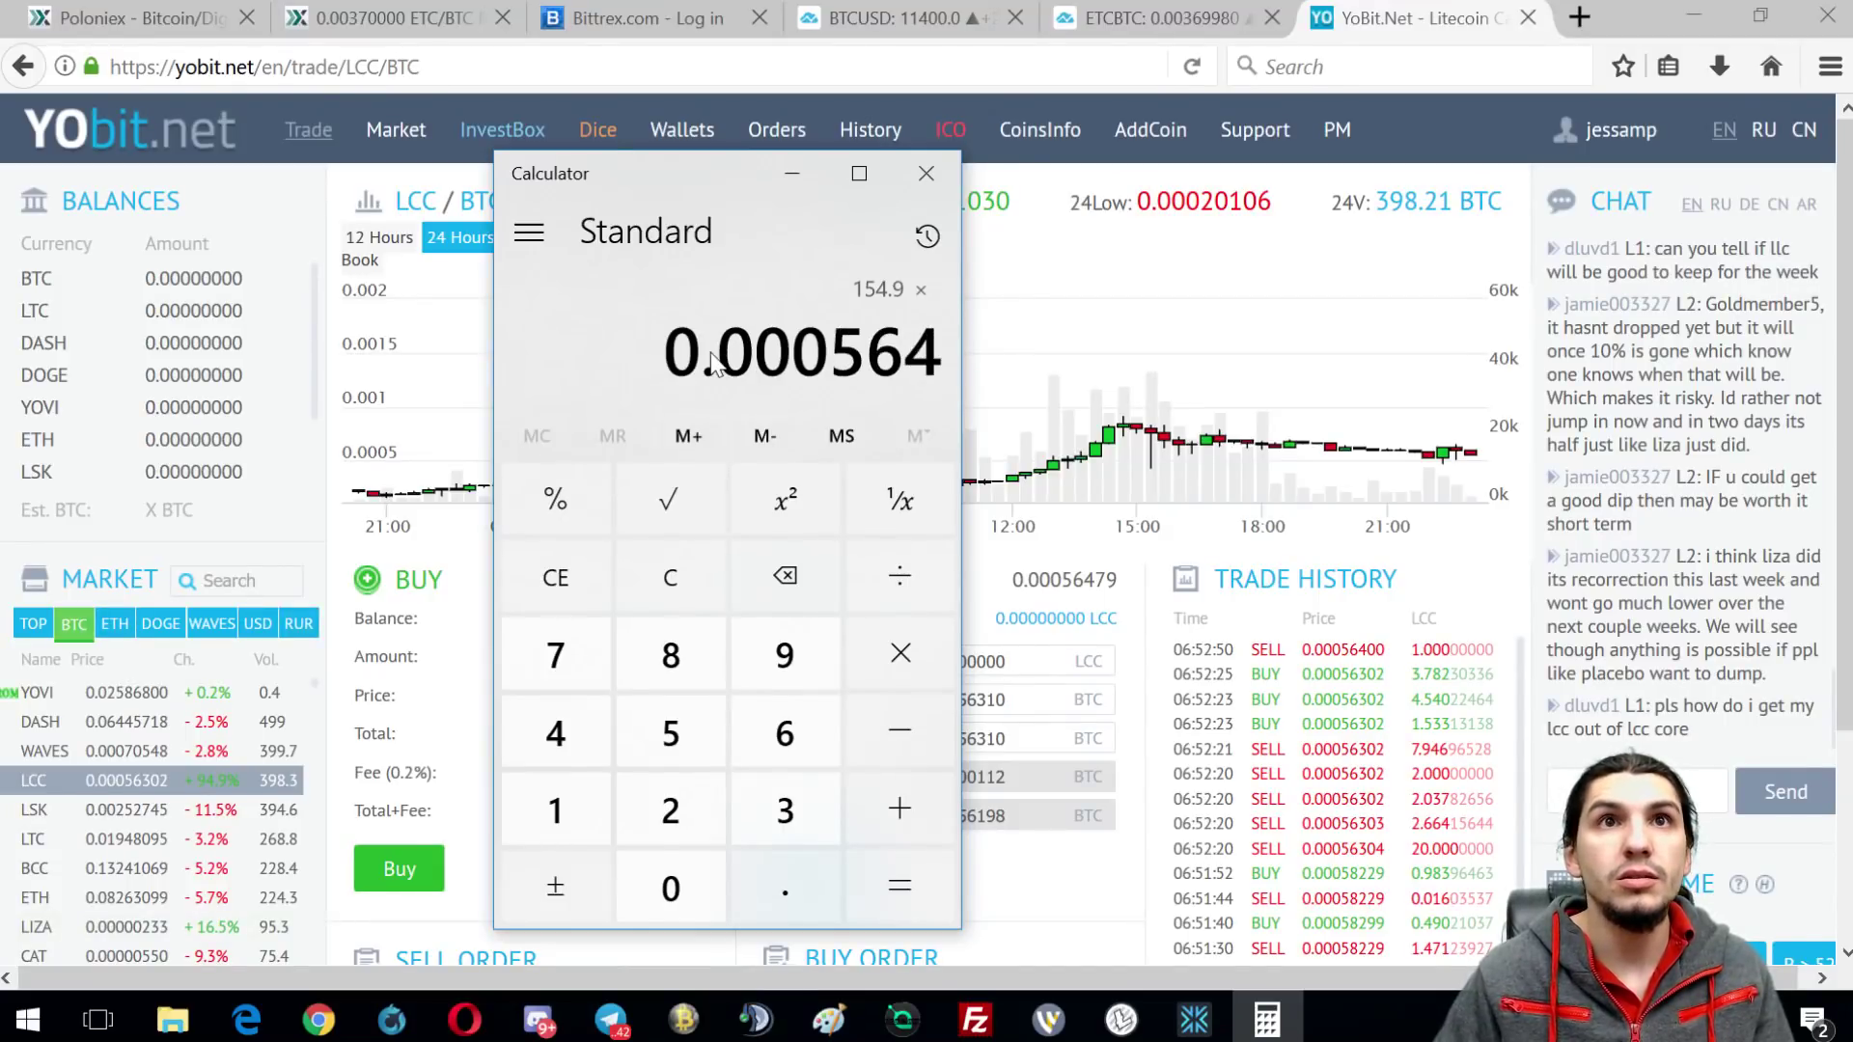
key("Return")
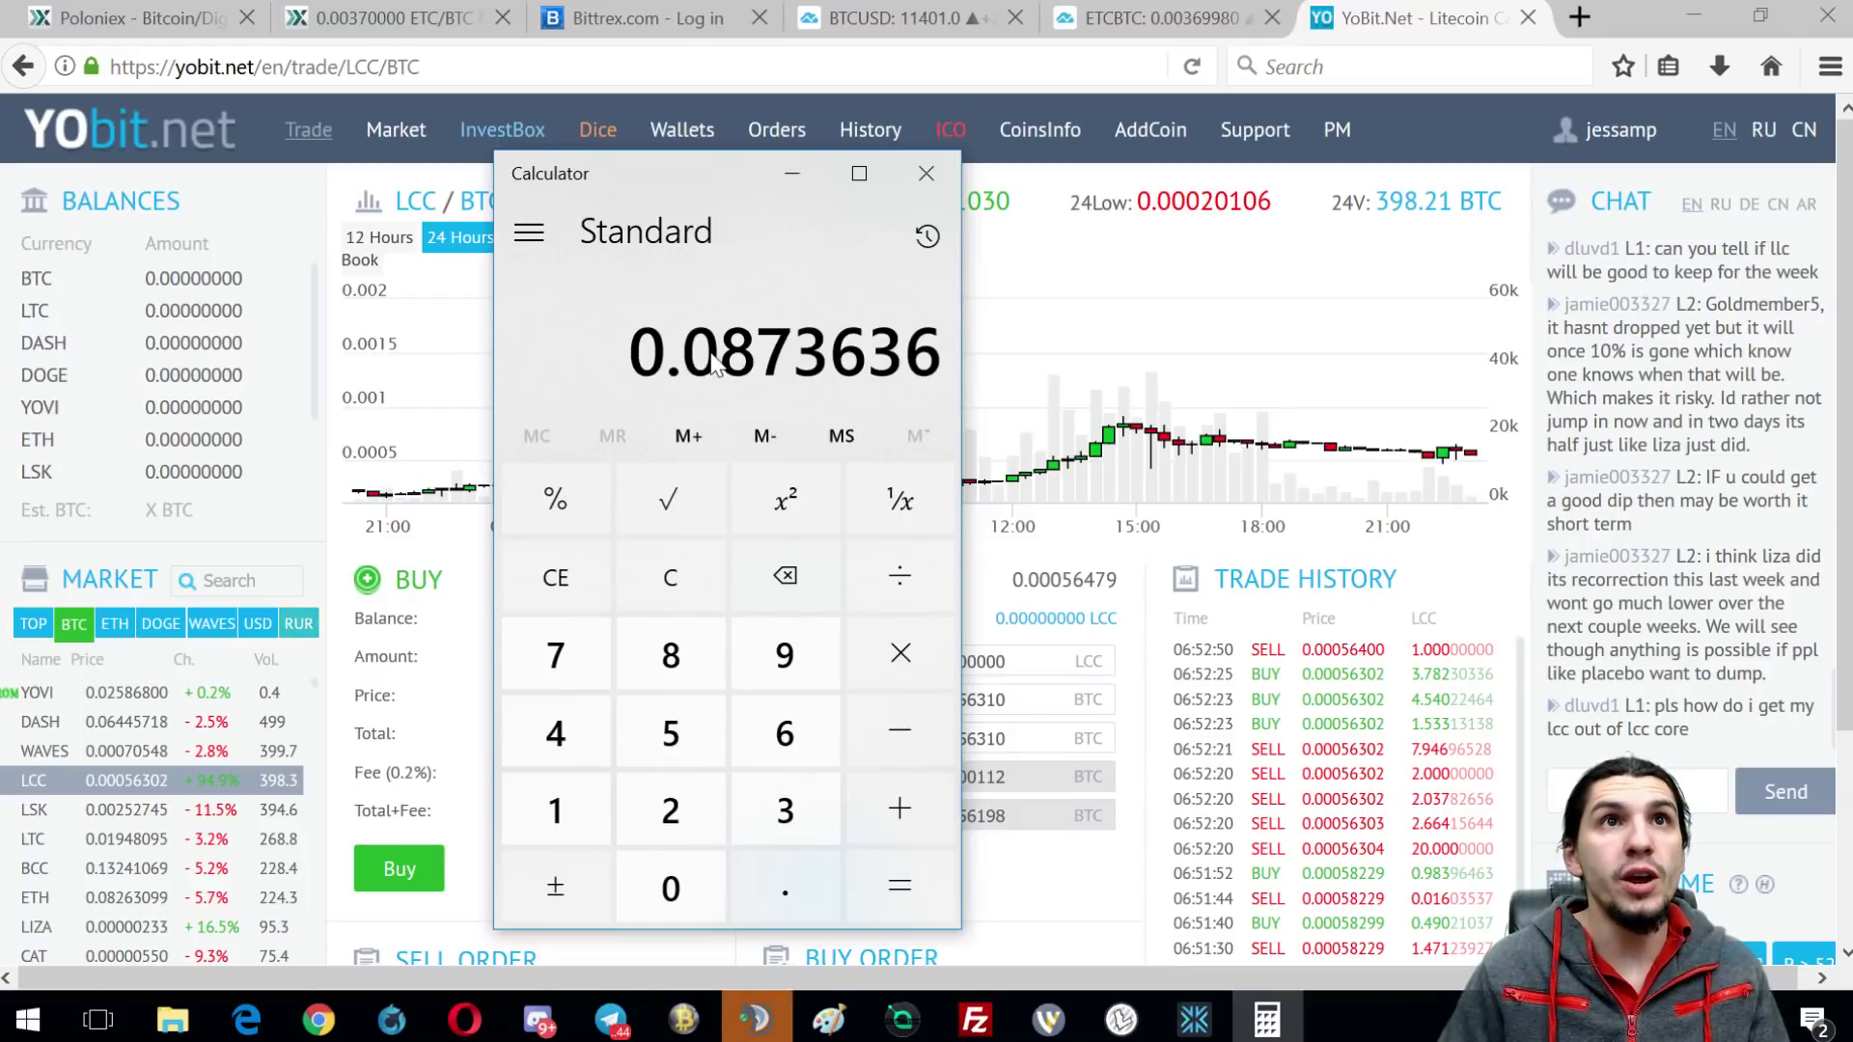
- Multiply the BTC value by the 11400 dollar rate and close Calculator
key("asterisk")
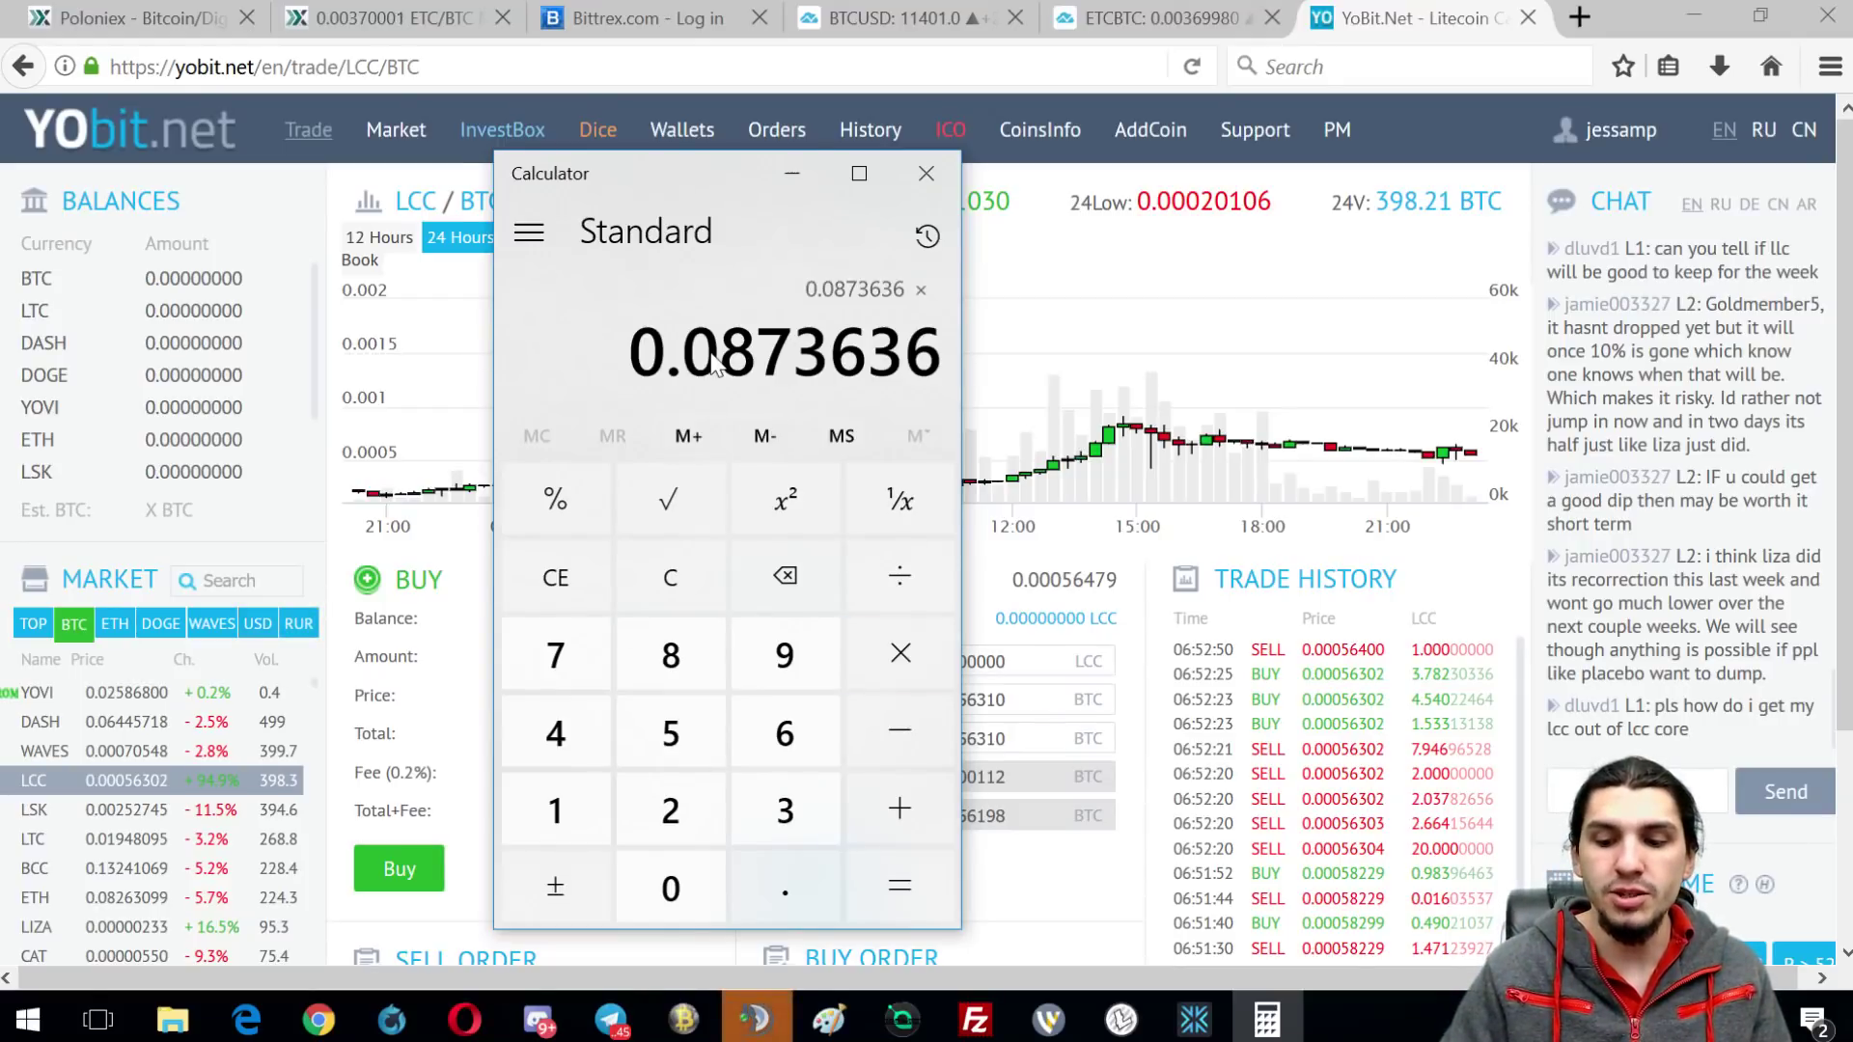
type("11400")
key("Return")
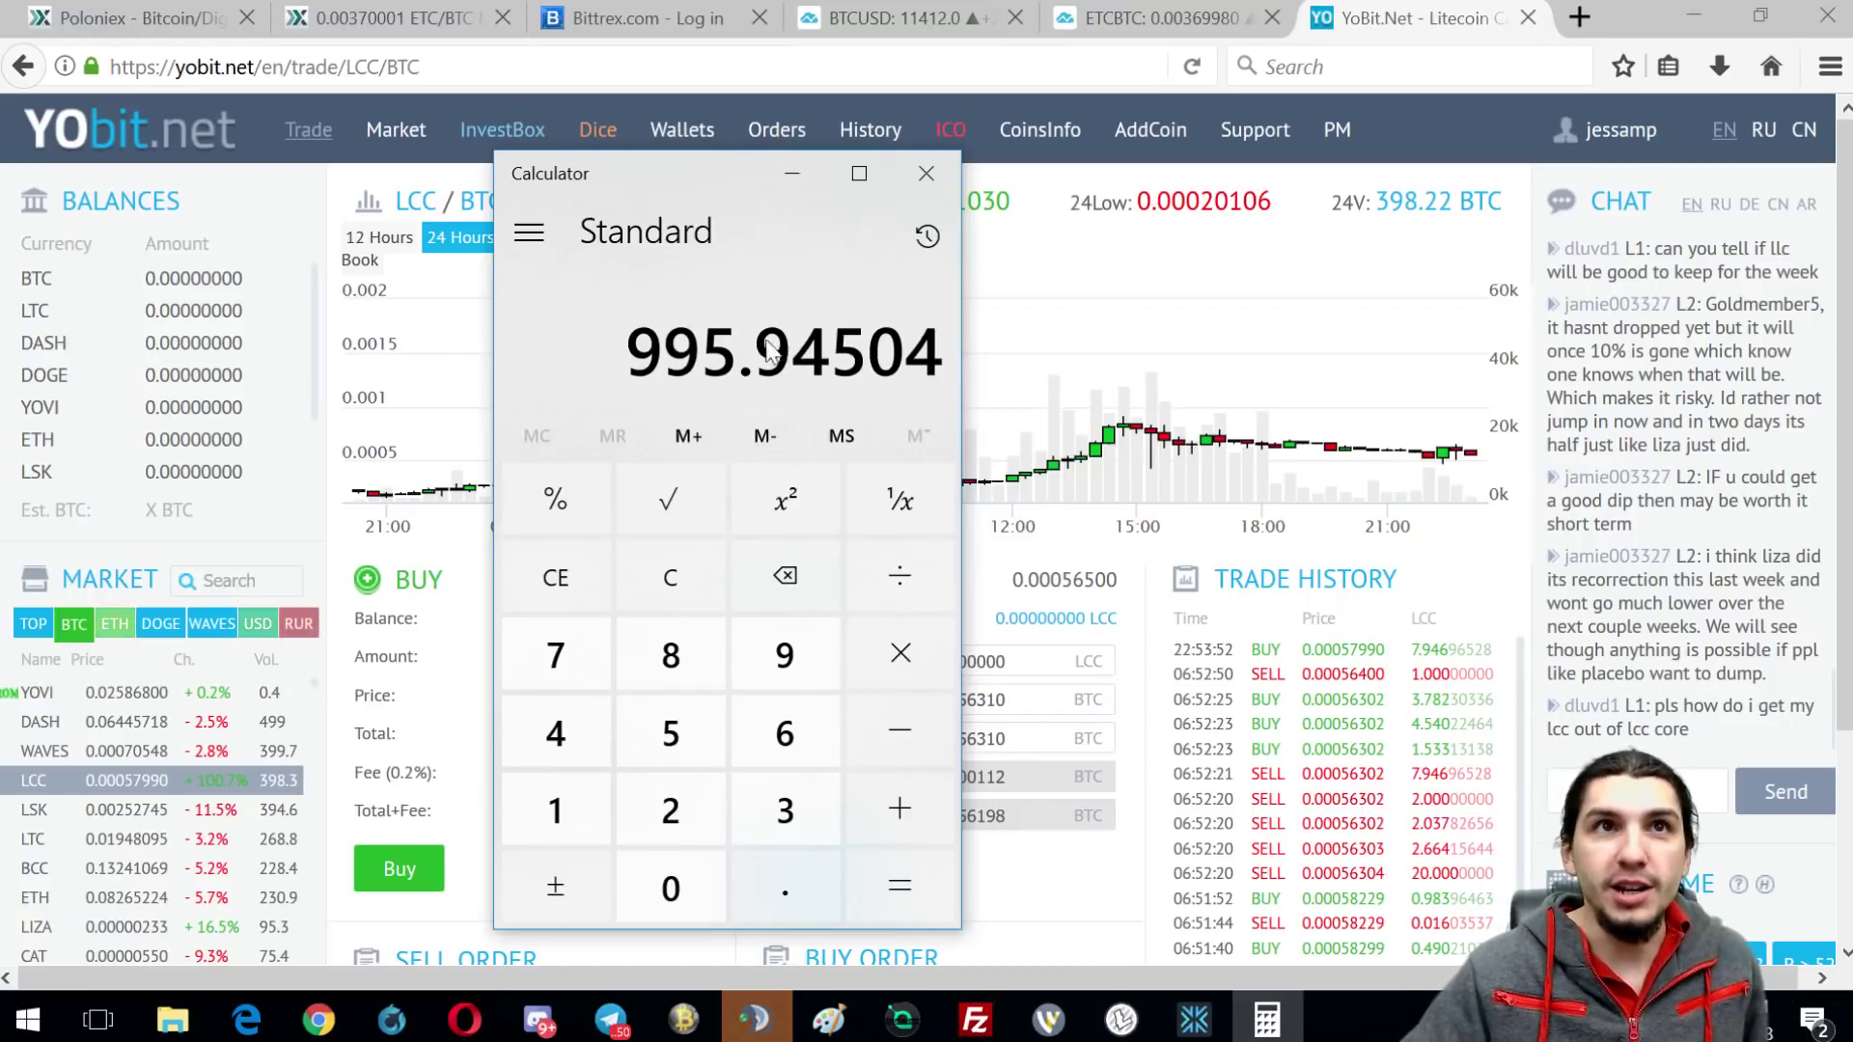
left_click(924, 172)
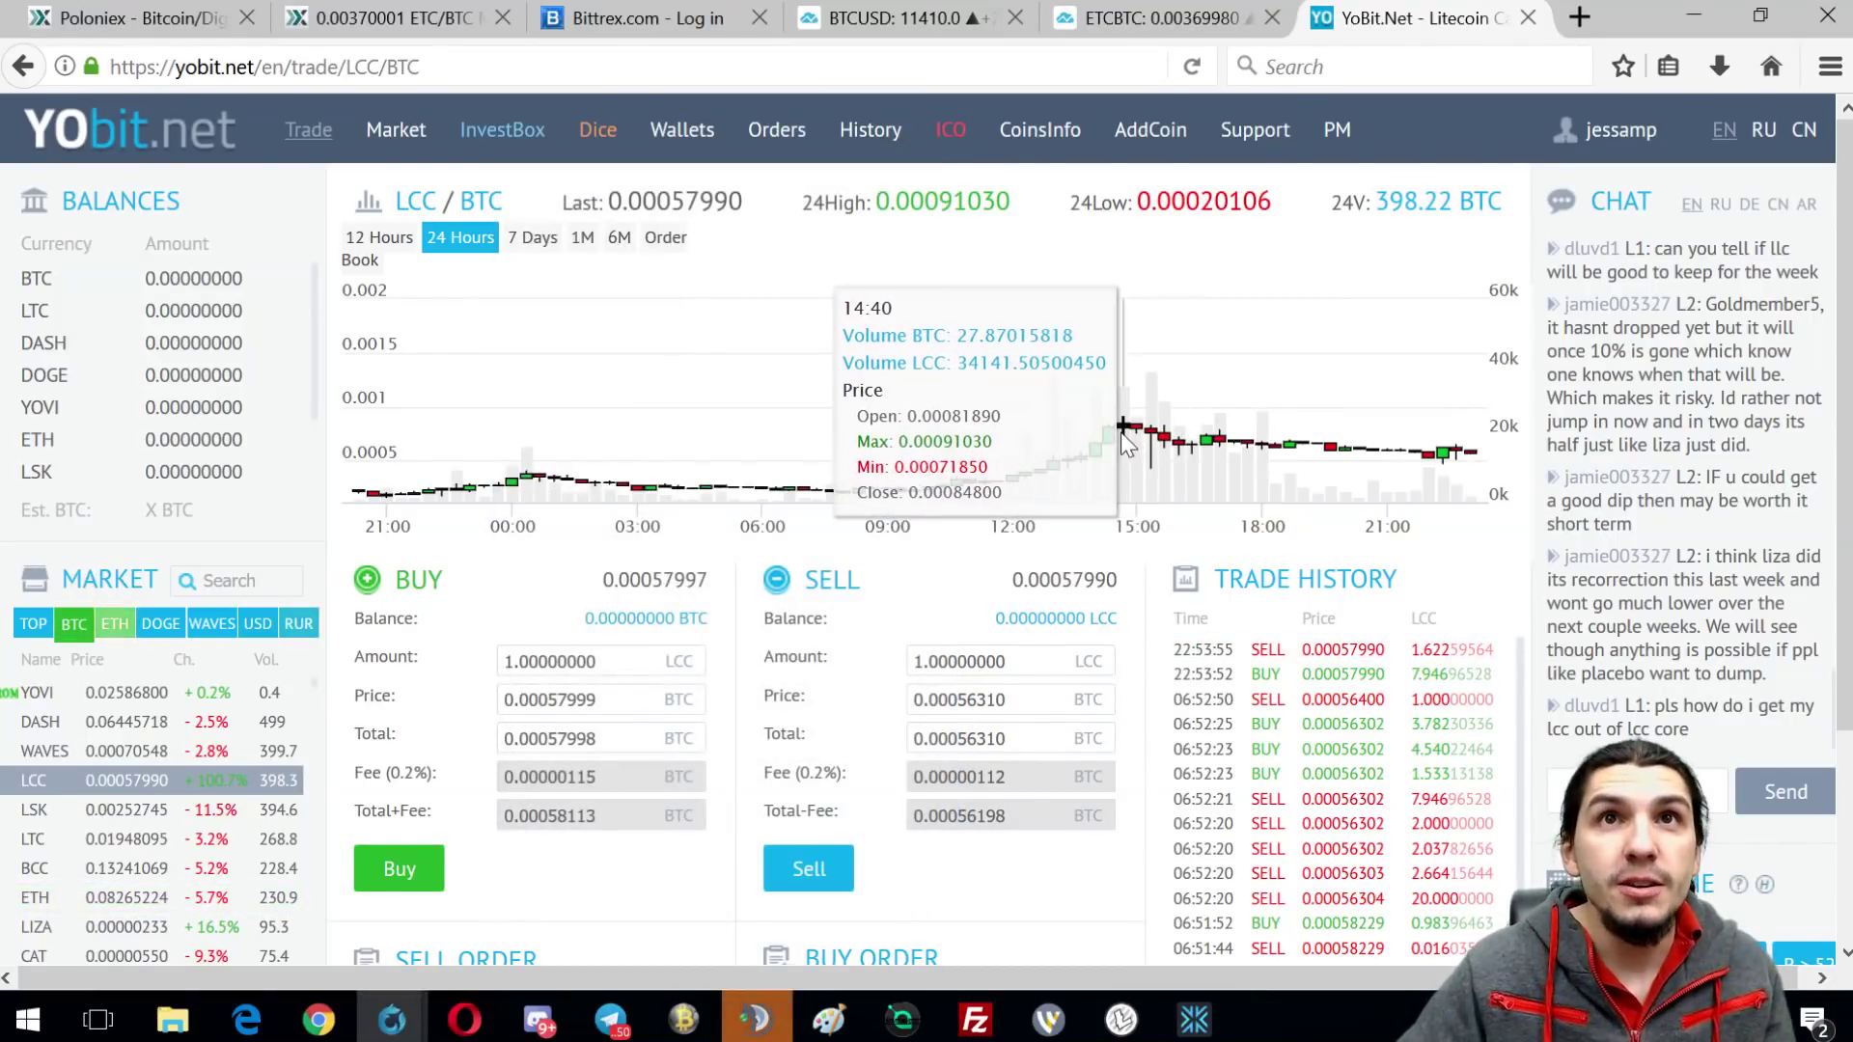